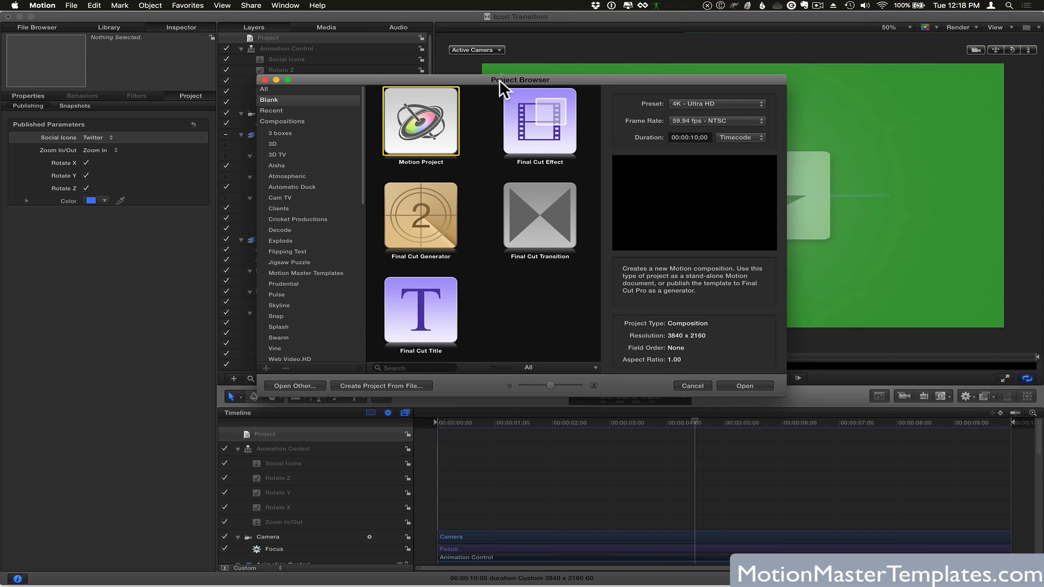
# Create a Final Cut Transition project with the 4K - Ultra HD preset and a frame rate of 60 fps.
pyautogui.moveTo(498, 79); pyautogui.dragTo(506, 62)
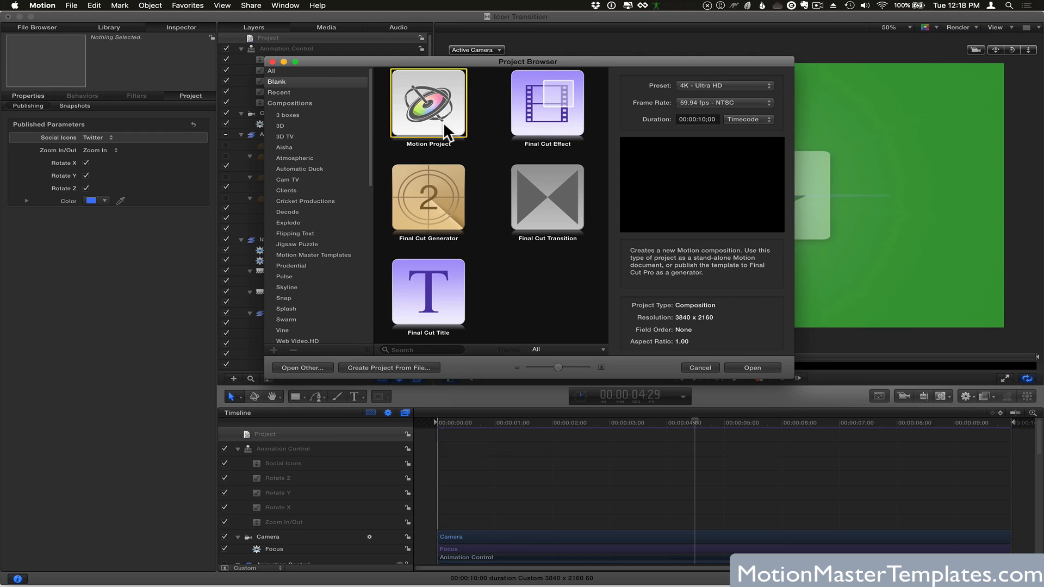
pyautogui.click(556, 198)
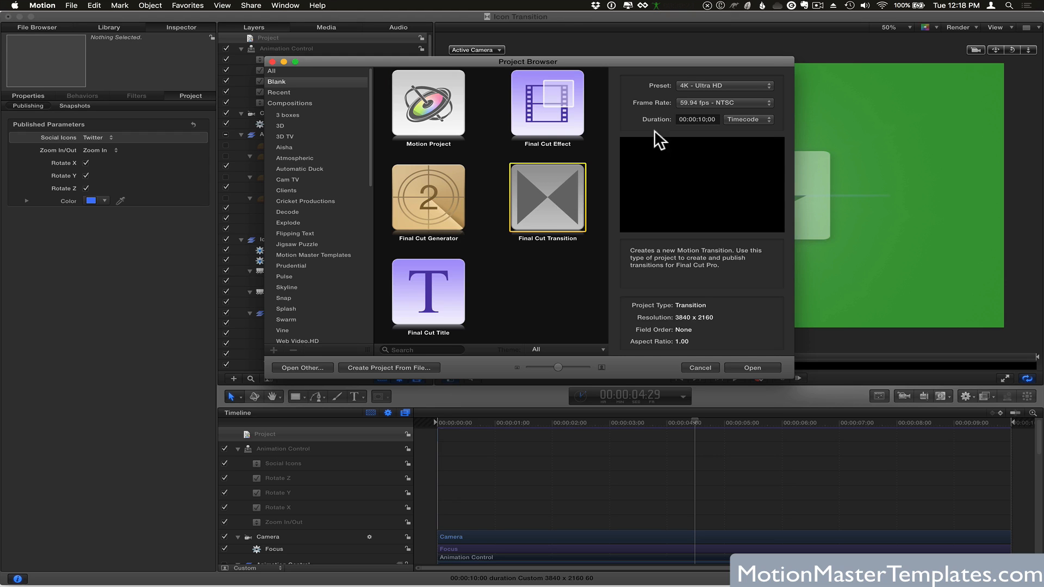
pyautogui.click(705, 98)
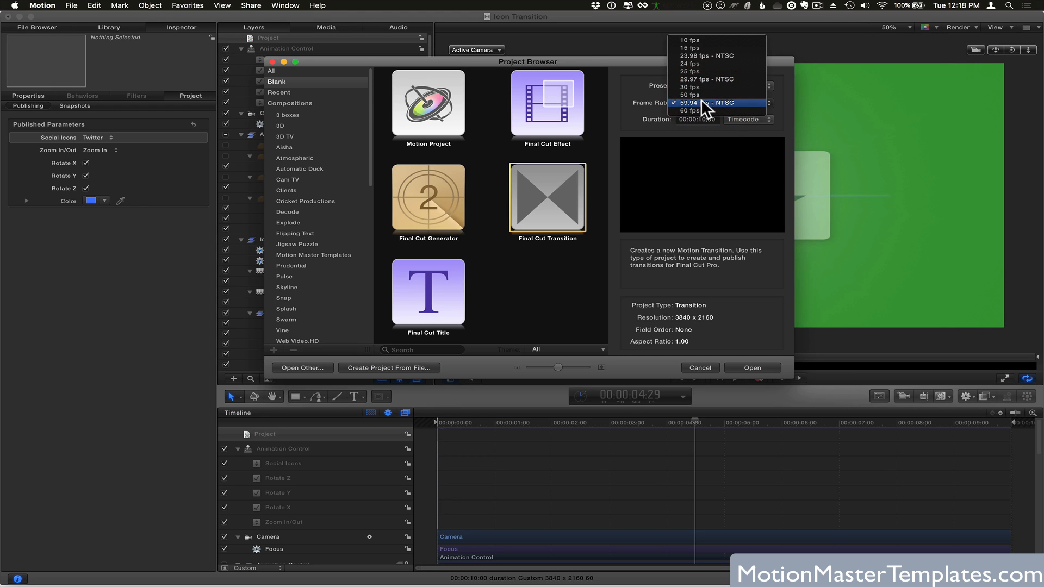
pyautogui.click(694, 110)
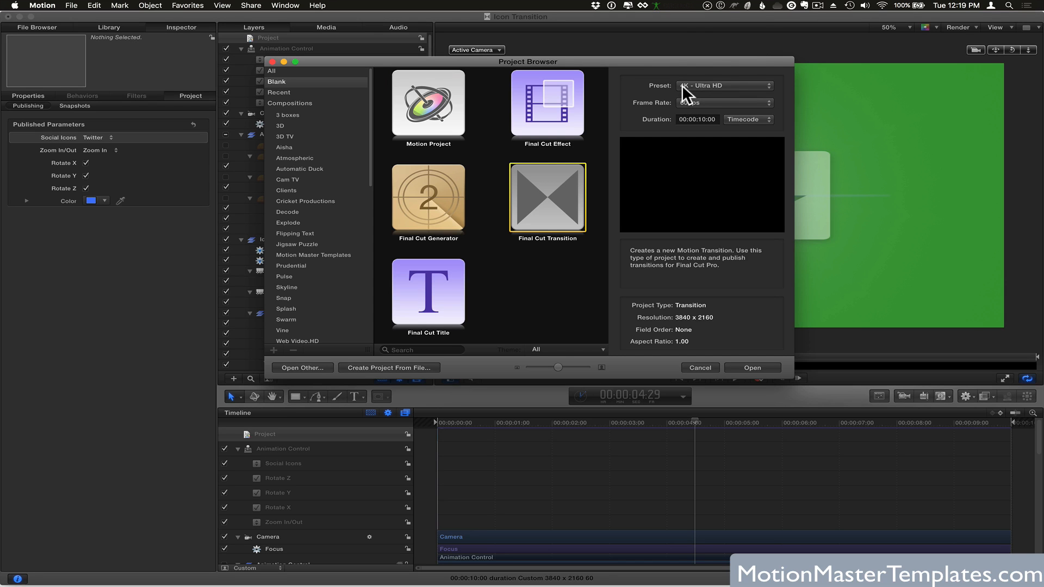
pyautogui.click(681, 85)
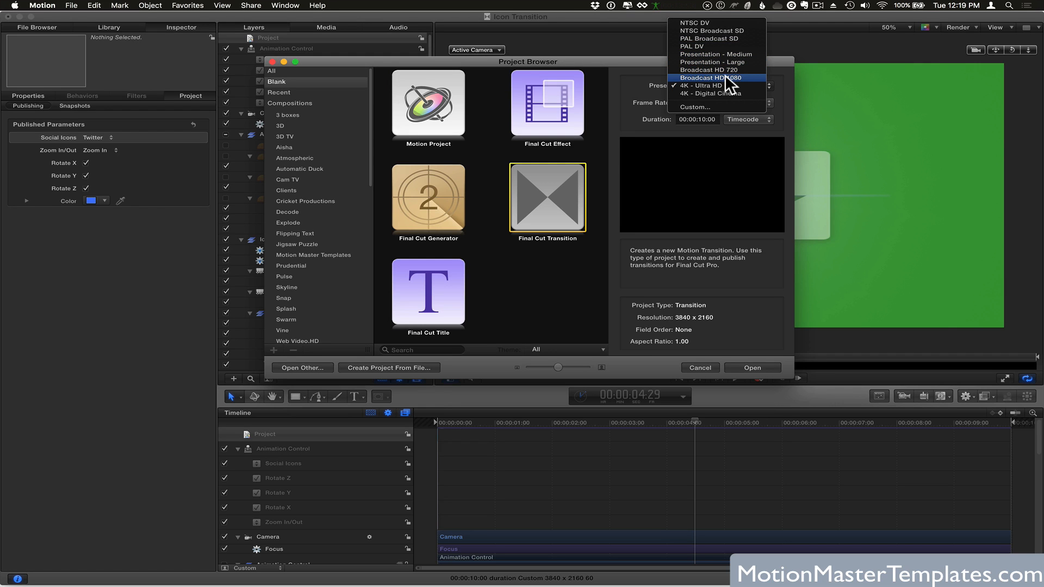
pyautogui.click(697, 85)
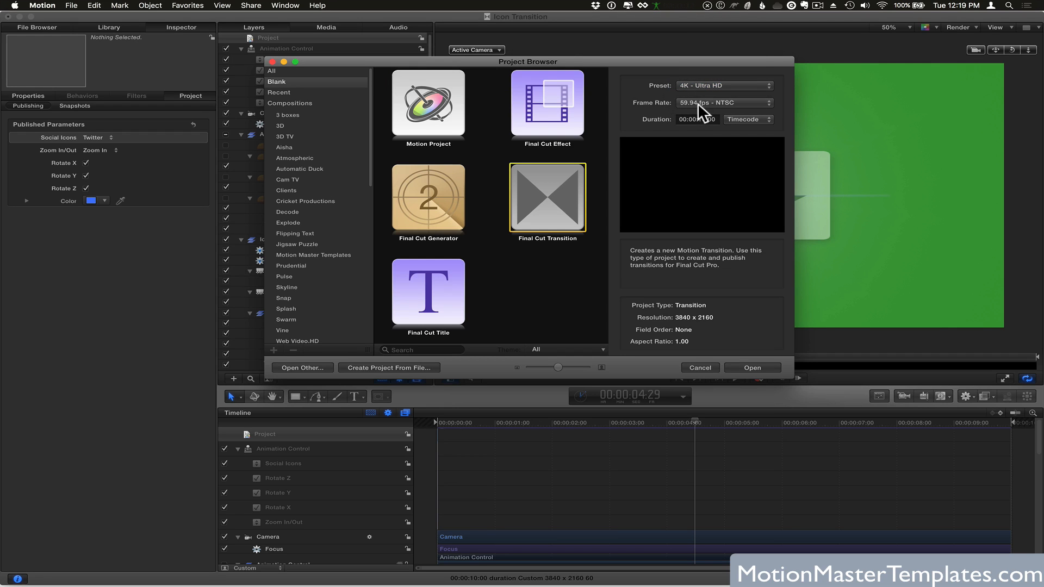
pyautogui.click(697, 102)
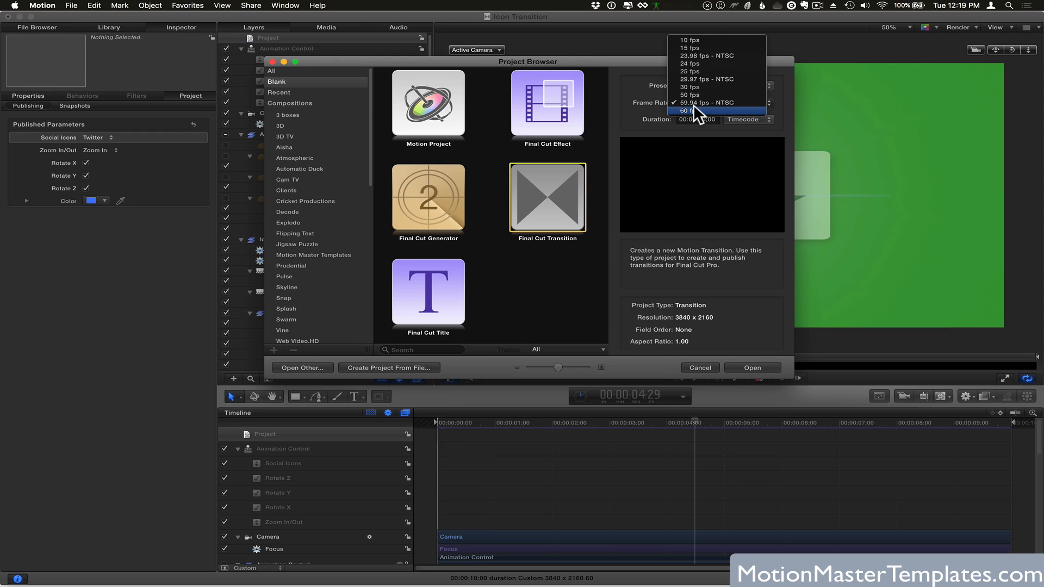
pyautogui.click(693, 111)
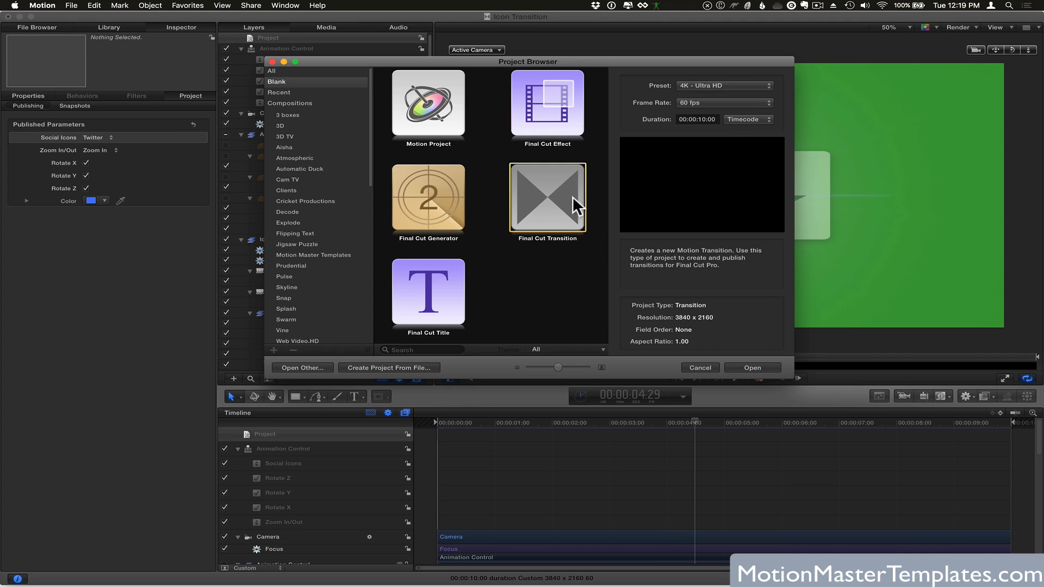
pyautogui.click(754, 366)
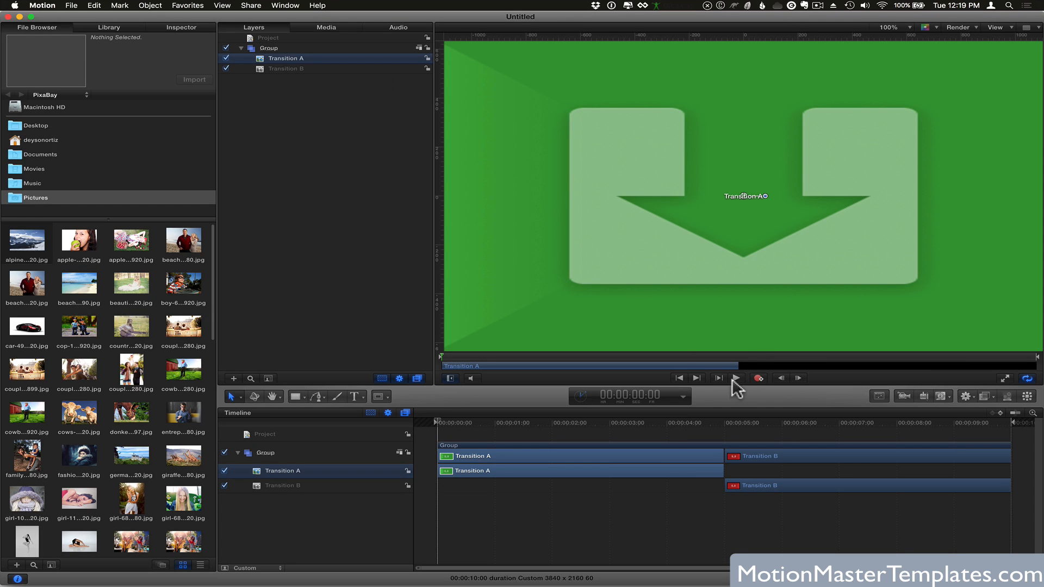
# Deselect the Transition A layer and narrow the layer list to give the canvas more width.
pyautogui.moveTo(673, 422); pyautogui.dragTo(662, 423)
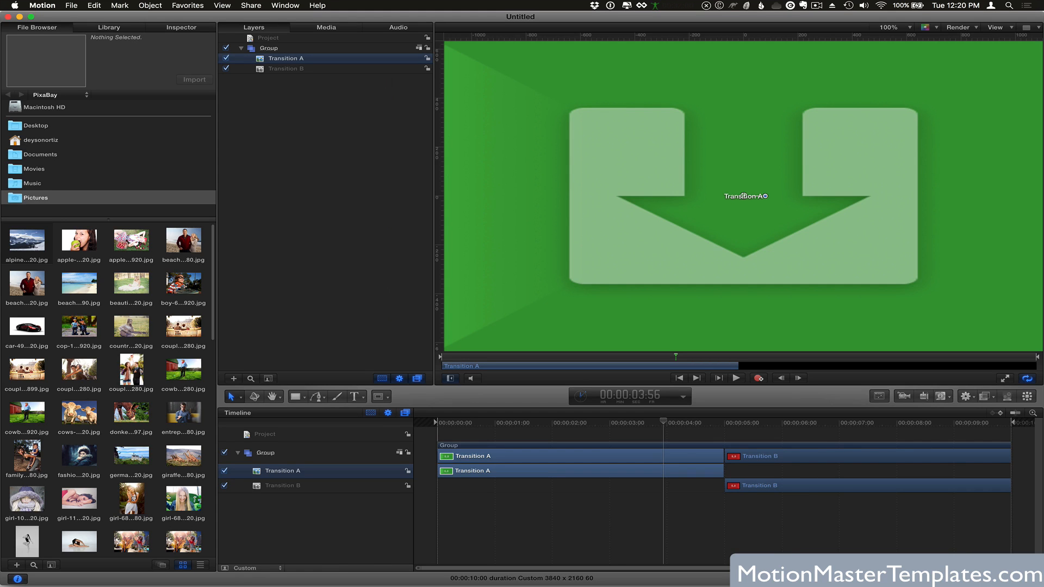
pyautogui.press('super+7')
pyautogui.press('super+7')
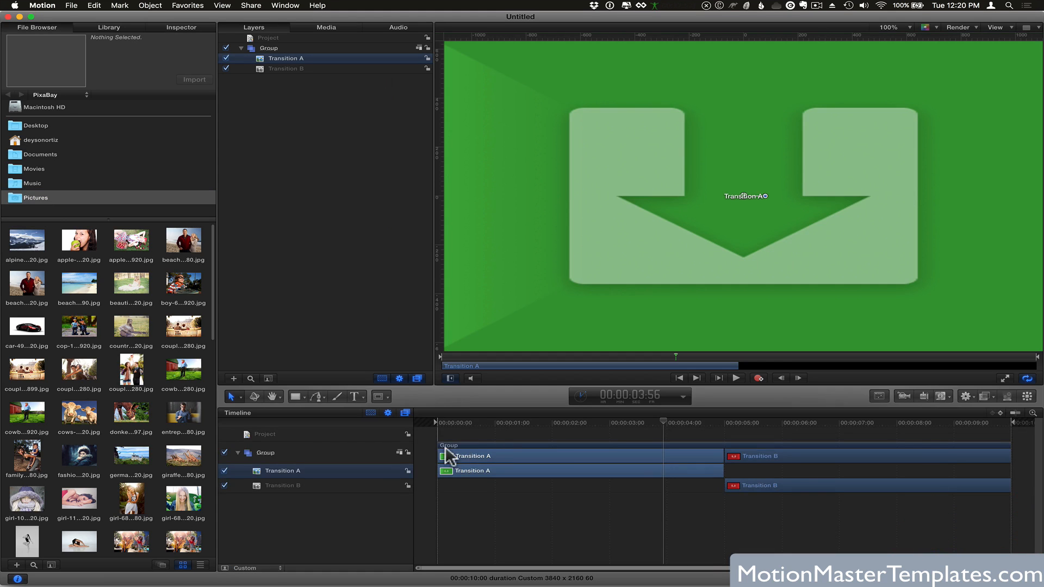
pyautogui.click(344, 332)
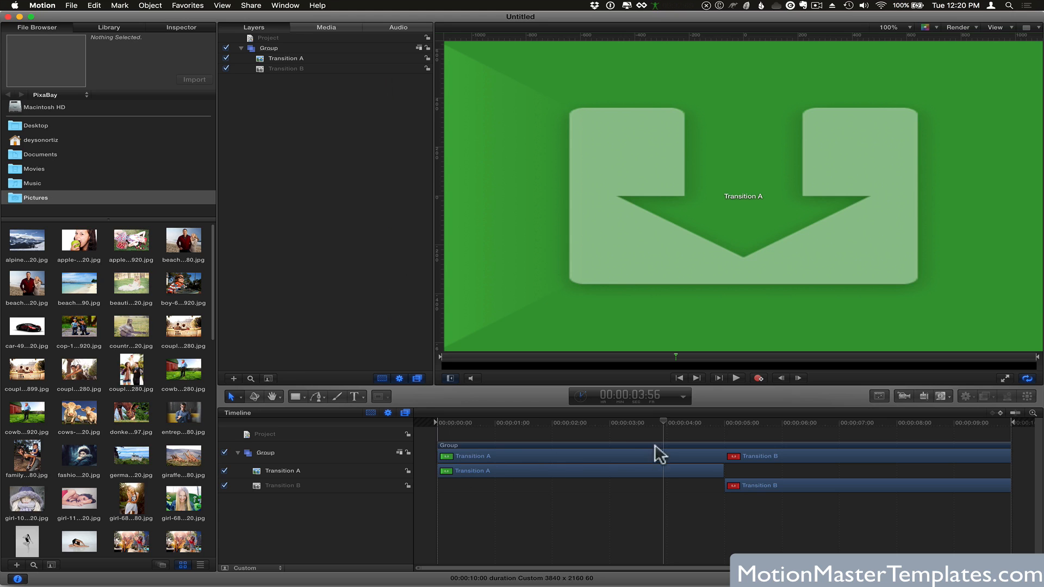
pyautogui.moveTo(541, 425); pyautogui.dragTo(630, 437)
pyautogui.moveTo(433, 111); pyautogui.dragTo(361, 112)
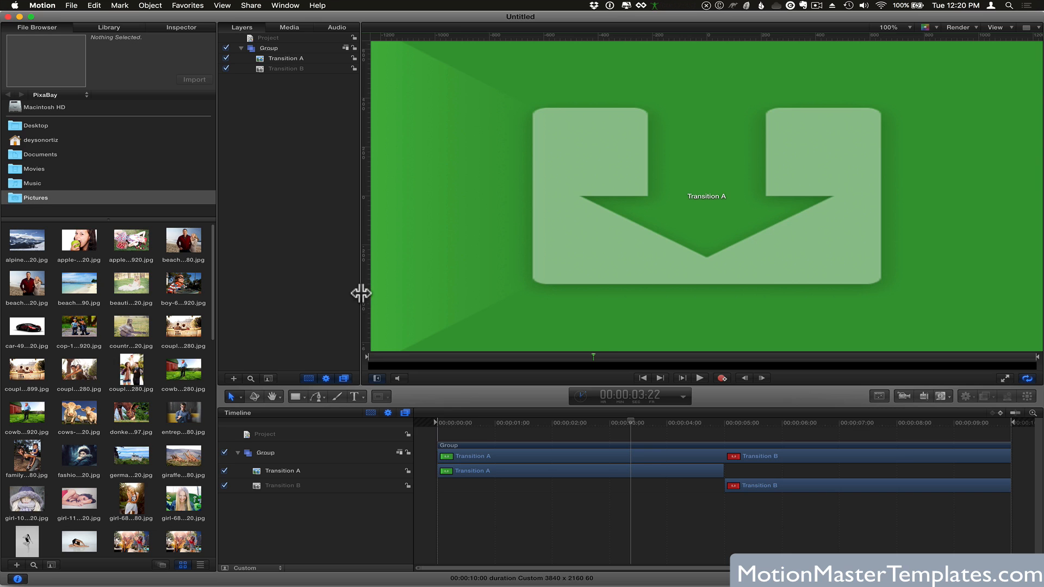
pyautogui.moveTo(361, 294); pyautogui.dragTo(372, 294)
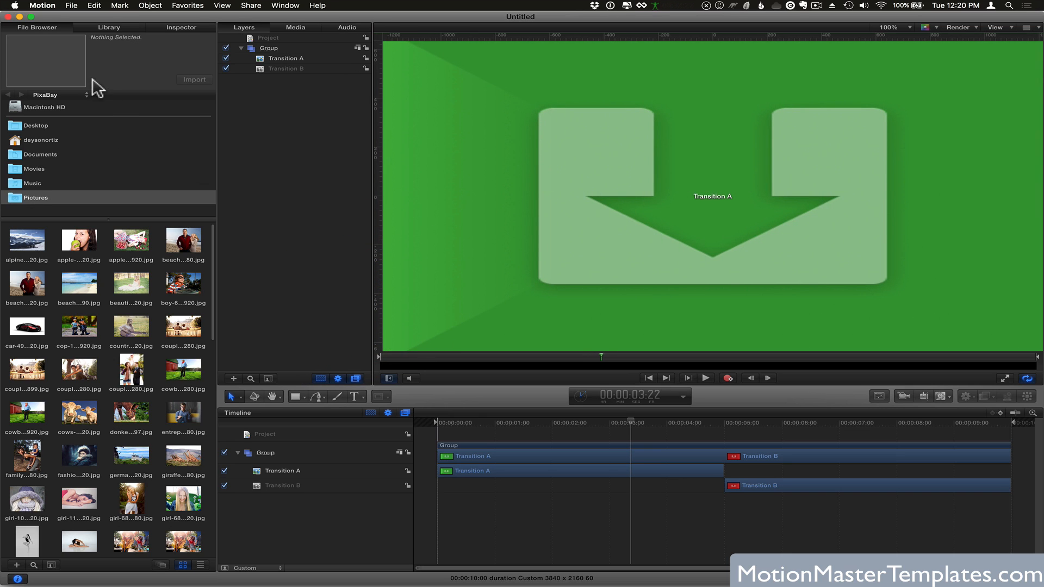
# Look through the Pictures folder and the library's Particle Emitters category, and open the Inspector.
pyautogui.scroll(-10, 105, 348)
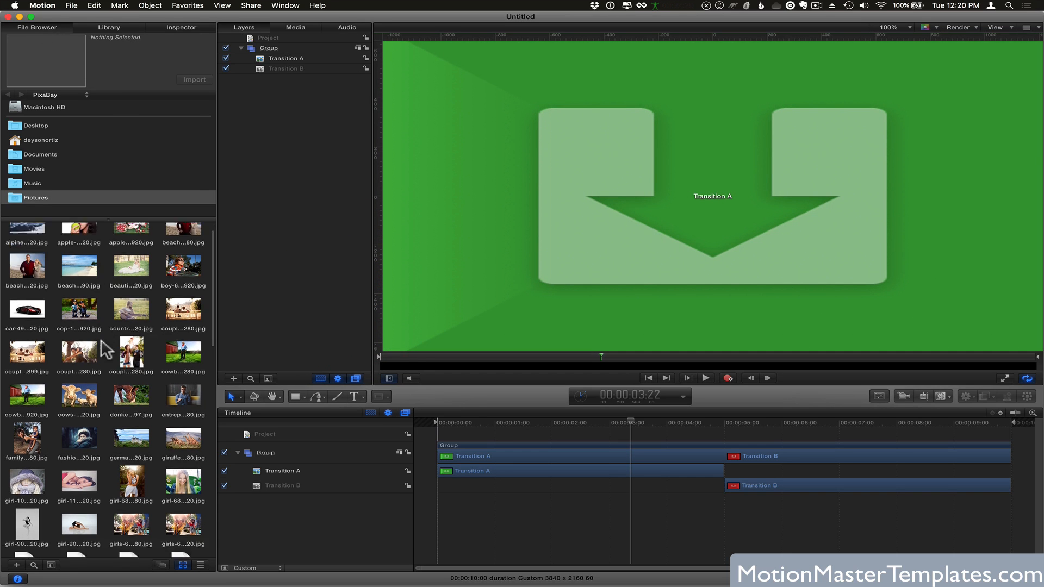
pyautogui.scroll(10, 105, 348)
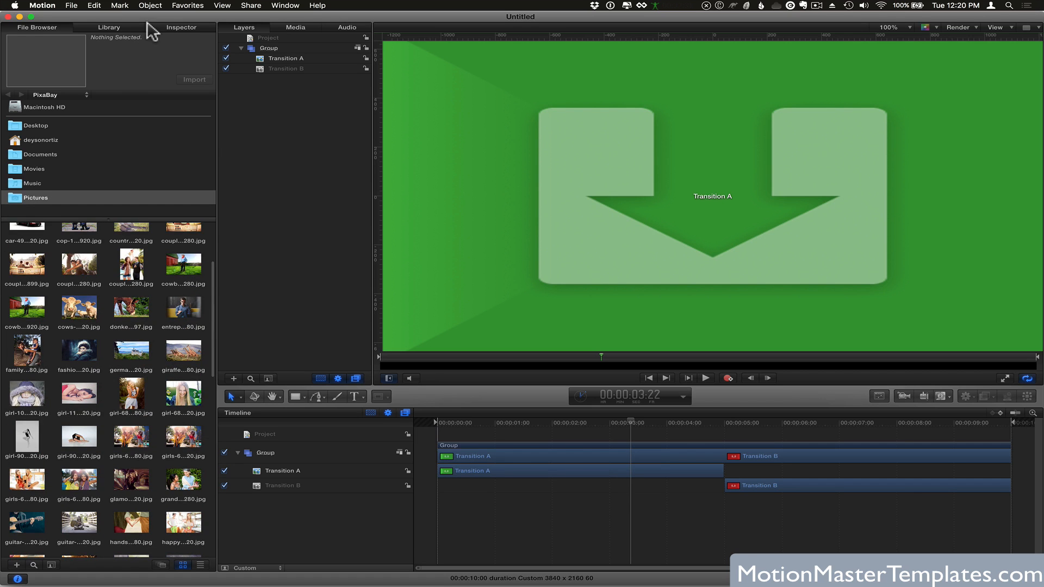
pyautogui.click(111, 28)
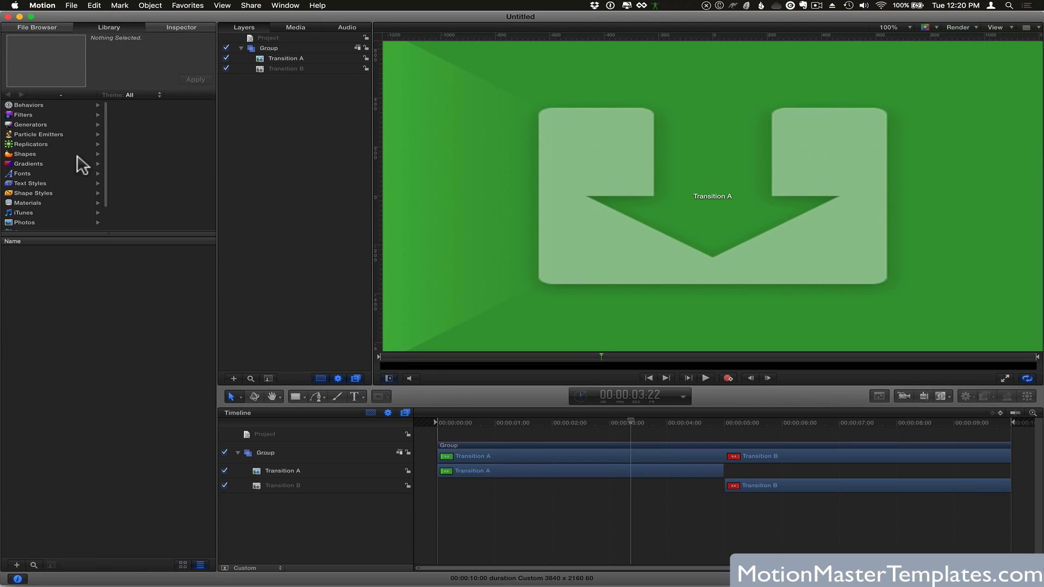
pyautogui.scroll(-3, 81, 164)
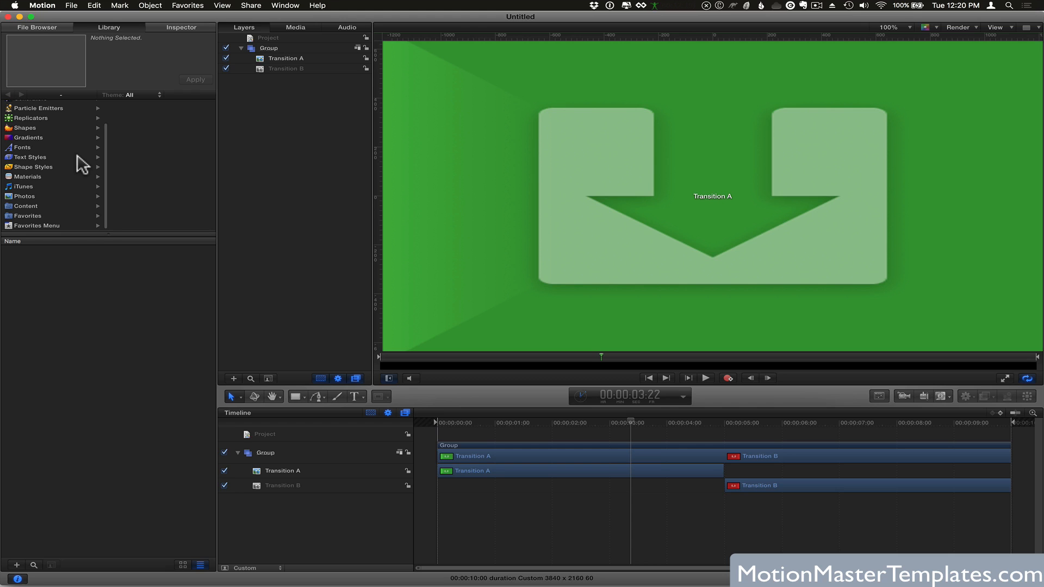
pyautogui.scroll(3, 59, 182)
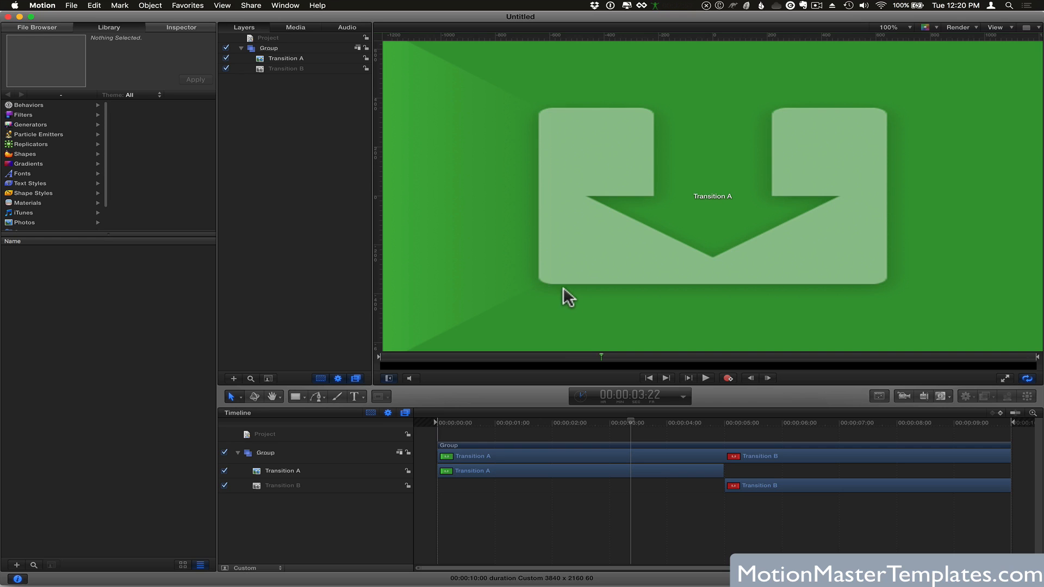
pyautogui.click(53, 135)
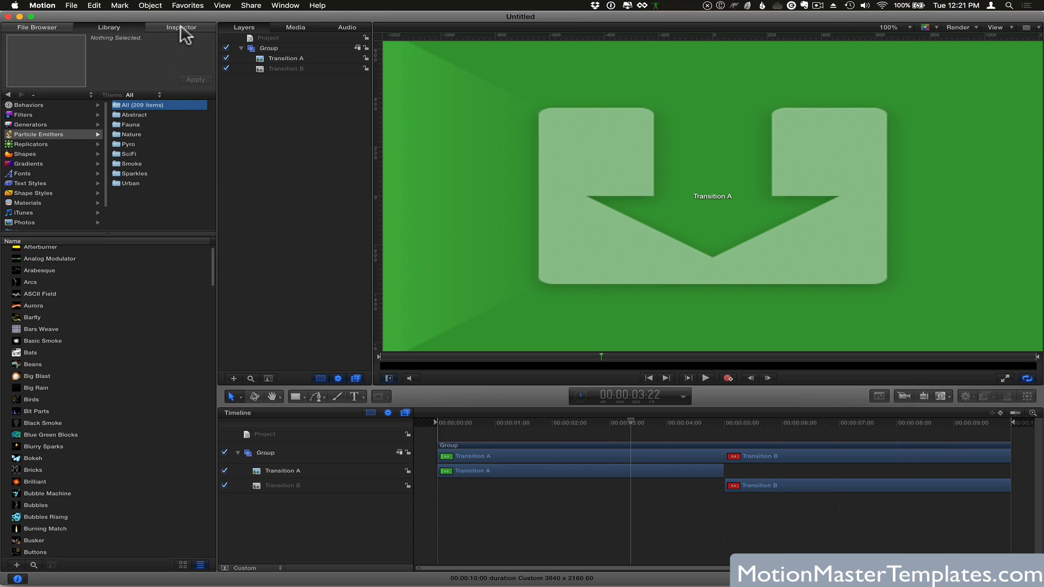
pyautogui.click(182, 27)
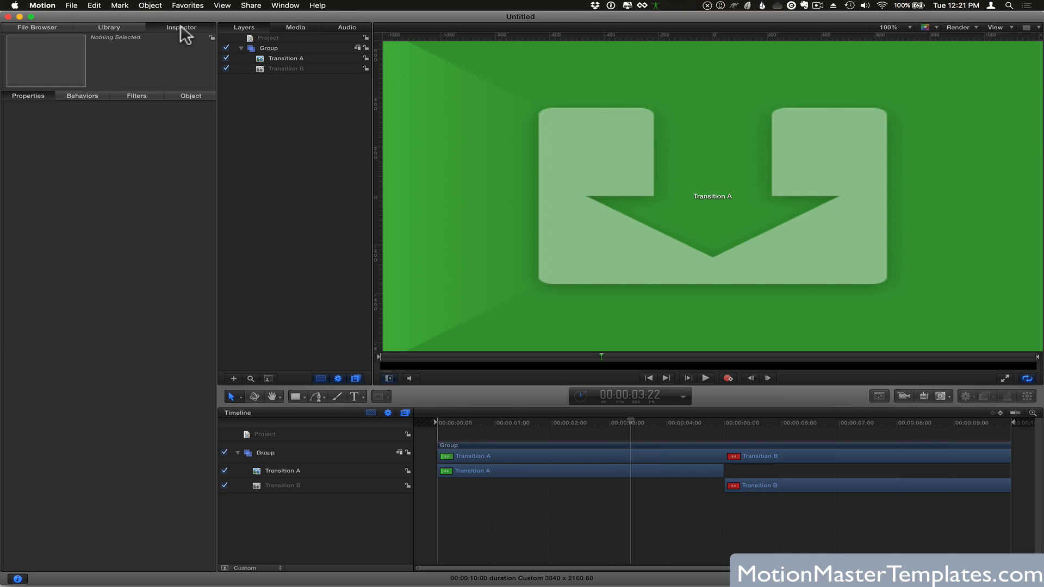
# Examine Transition B's properties and scrub through the Transition A portion of the timeline.
pyautogui.click(591, 423)
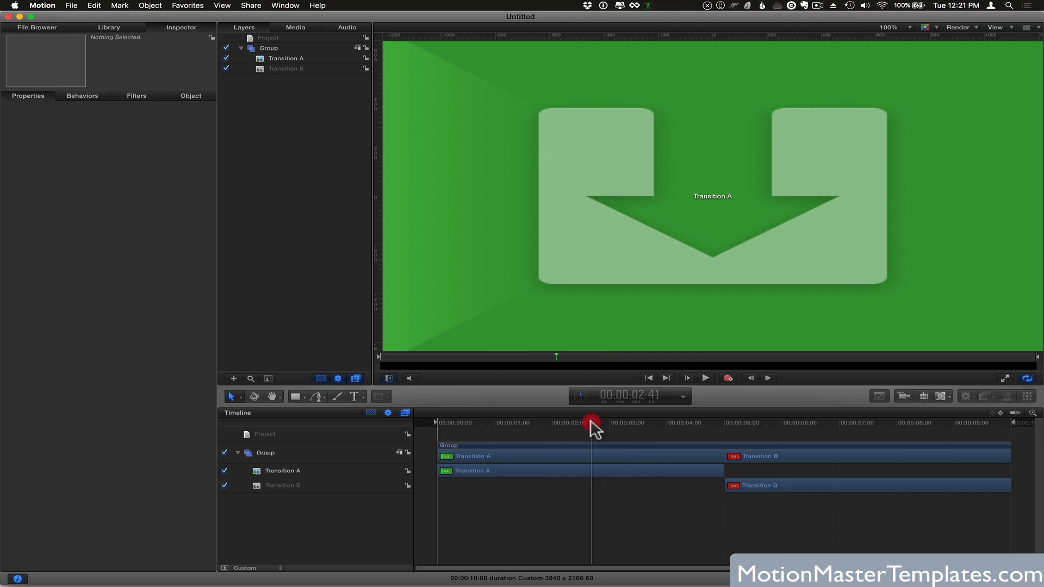
pyautogui.moveTo(591, 423); pyautogui.dragTo(439, 423)
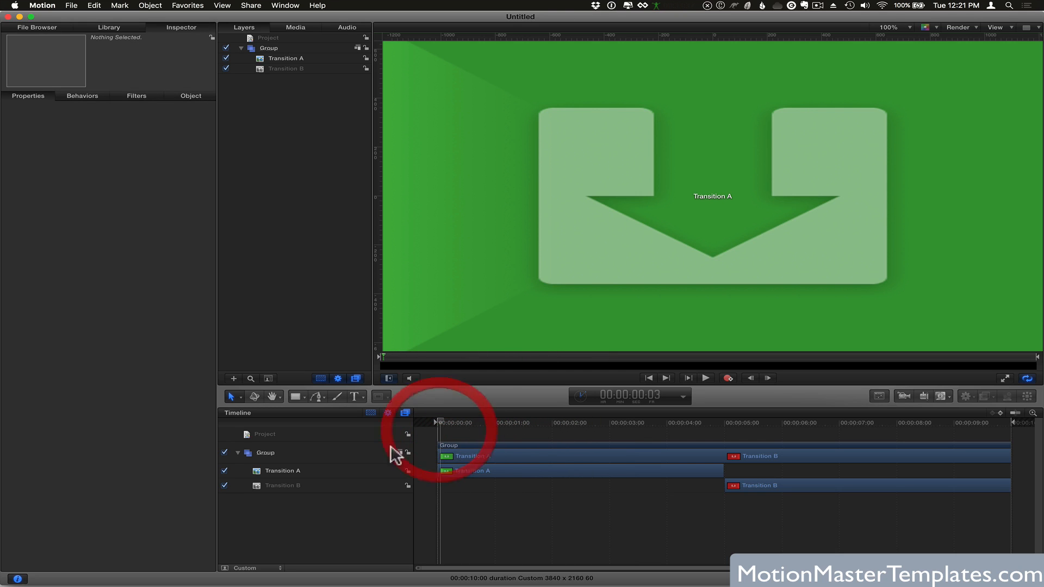
pyautogui.click(292, 481)
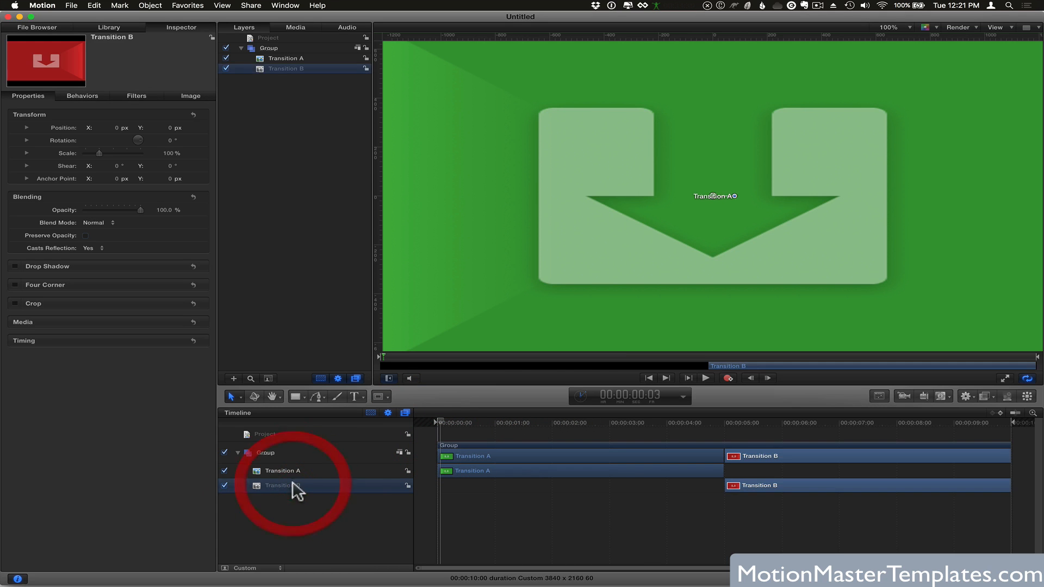
pyautogui.moveTo(465, 424); pyautogui.dragTo(676, 426)
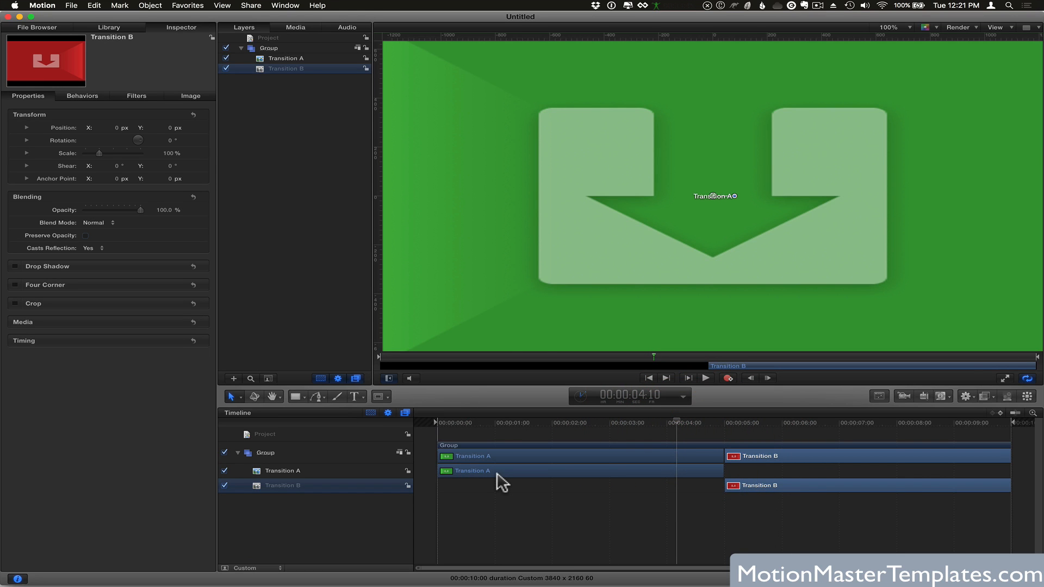
# Switch to Final Cut Pro, scrub through the Icon Transition between the two clips, and return to Motion.
pyautogui.press('super+Tab')
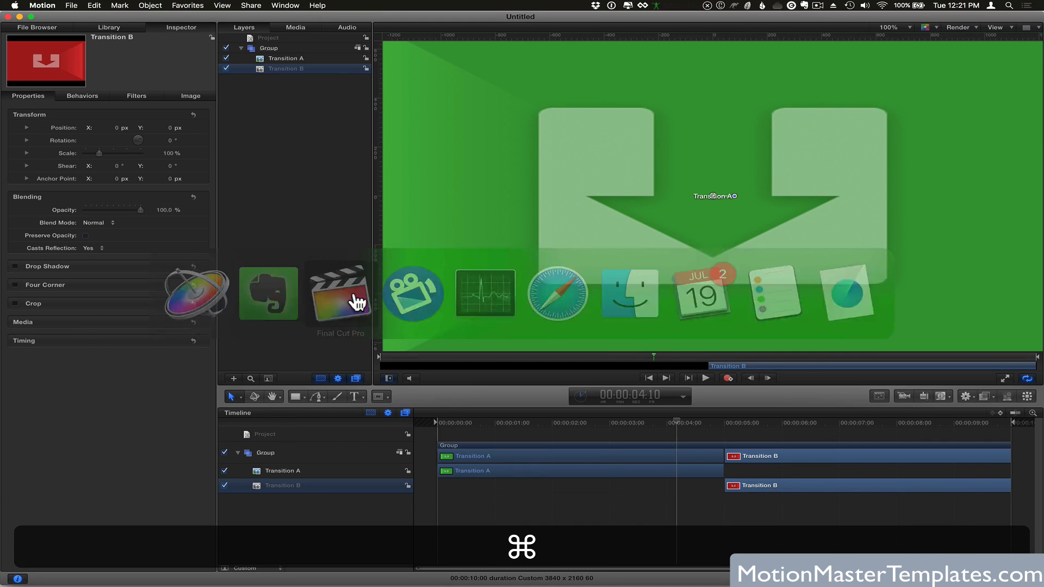
pyautogui.click(356, 301)
pyautogui.click(34, 496)
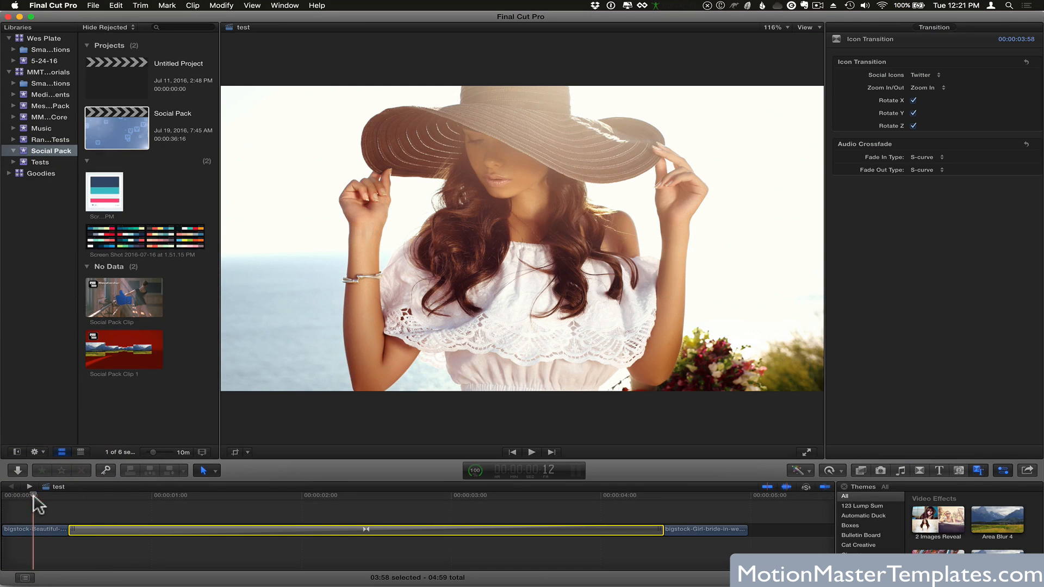
pyautogui.moveTo(34, 496); pyautogui.dragTo(668, 479)
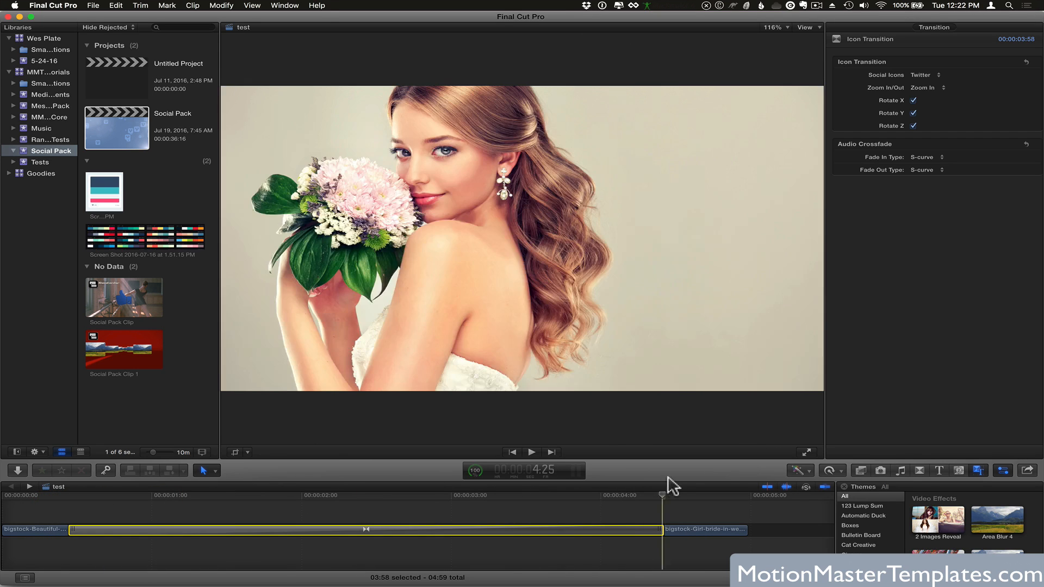
pyautogui.press('super+Tab')
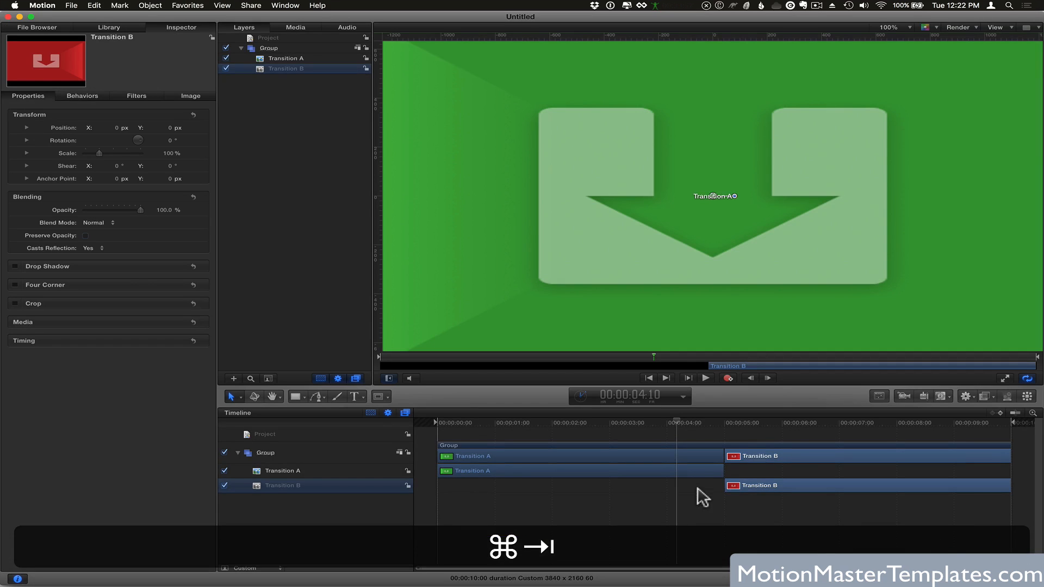
# Extend the Transition A clip to the end of the project at 00:00:09:59.
pyautogui.moveTo(752, 426)
pyautogui.mouseDown()
pyautogui.moveTo(784, 426)
pyautogui.moveTo(654, 433)
pyautogui.moveTo(756, 426)
pyautogui.mouseUp()
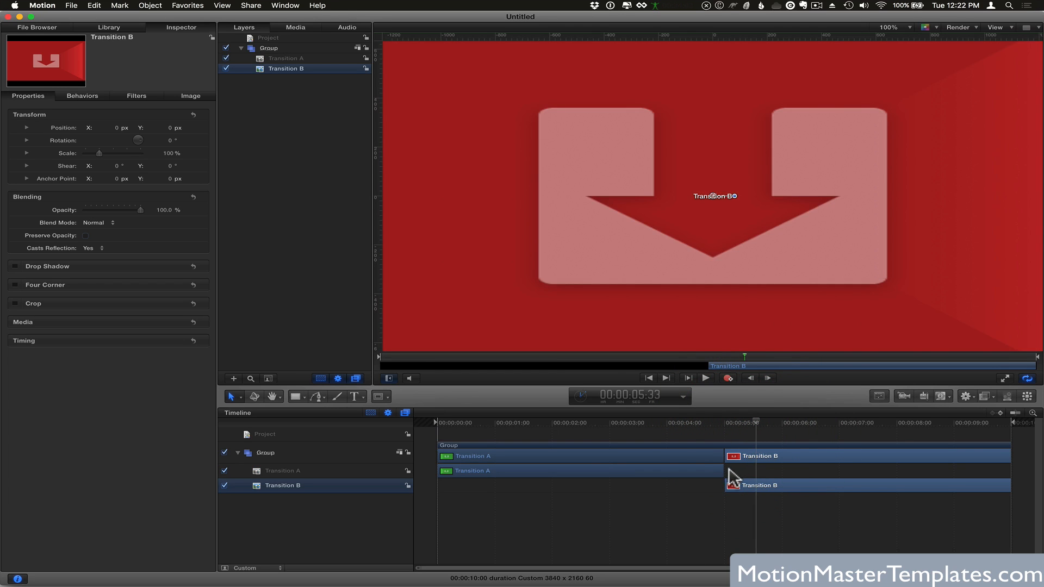
pyautogui.click(747, 424)
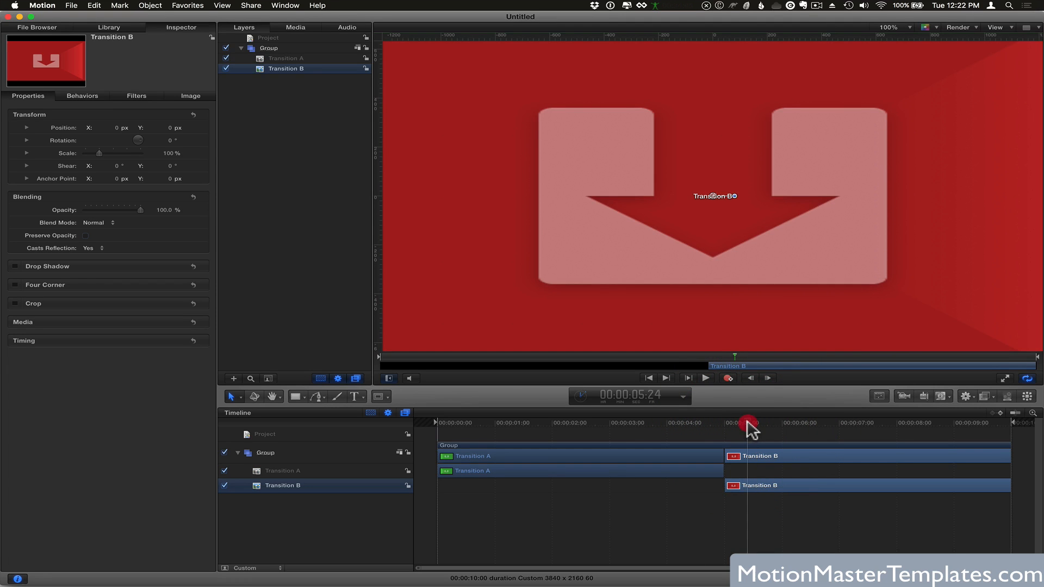
pyautogui.click(721, 470)
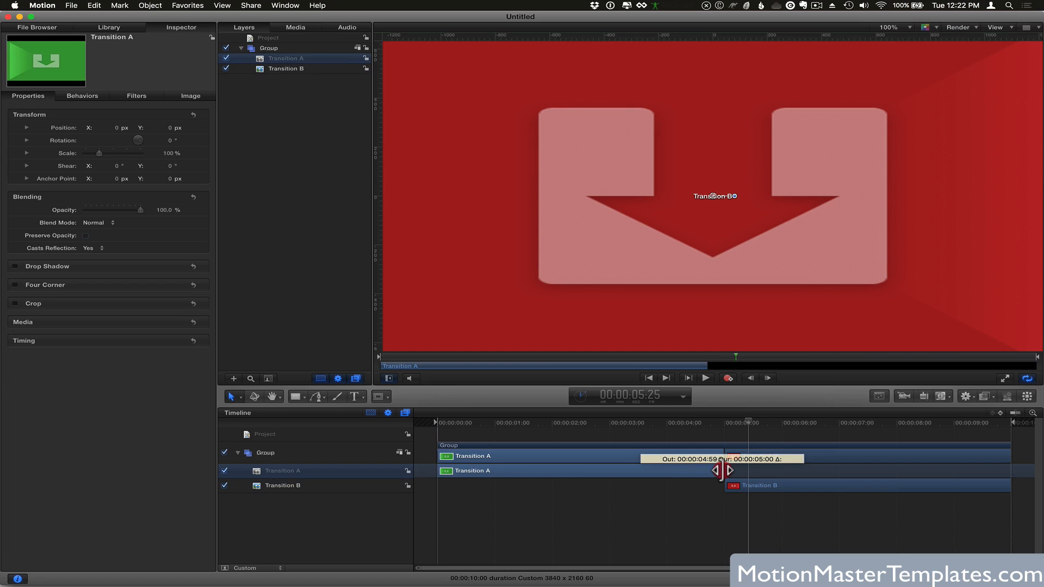
pyautogui.moveTo(721, 470); pyautogui.dragTo(1010, 471)
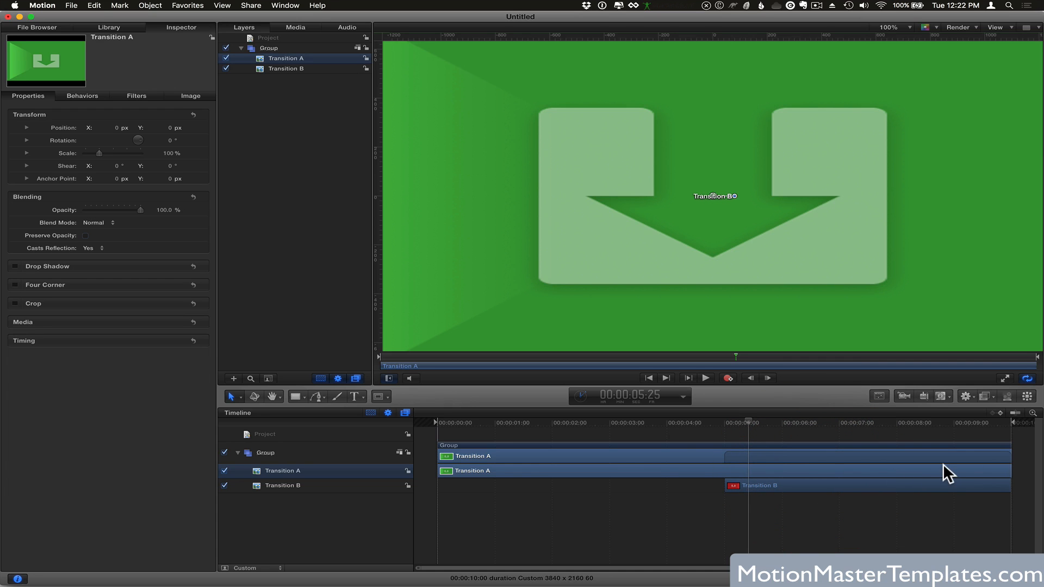
pyautogui.press('super+z')
pyautogui.moveTo(967, 423); pyautogui.dragTo(1011, 422)
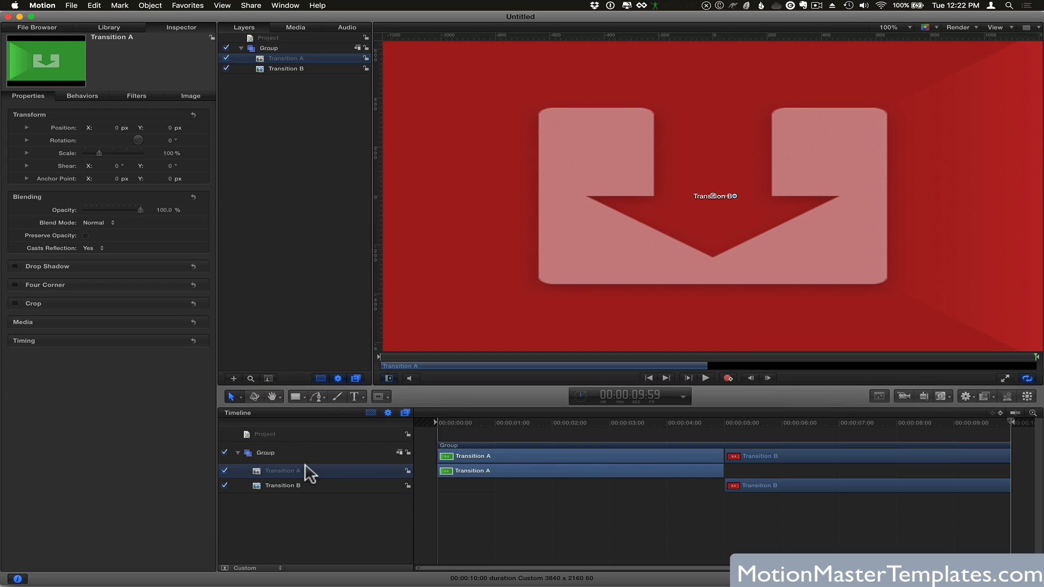
pyautogui.press('super+shift+z')
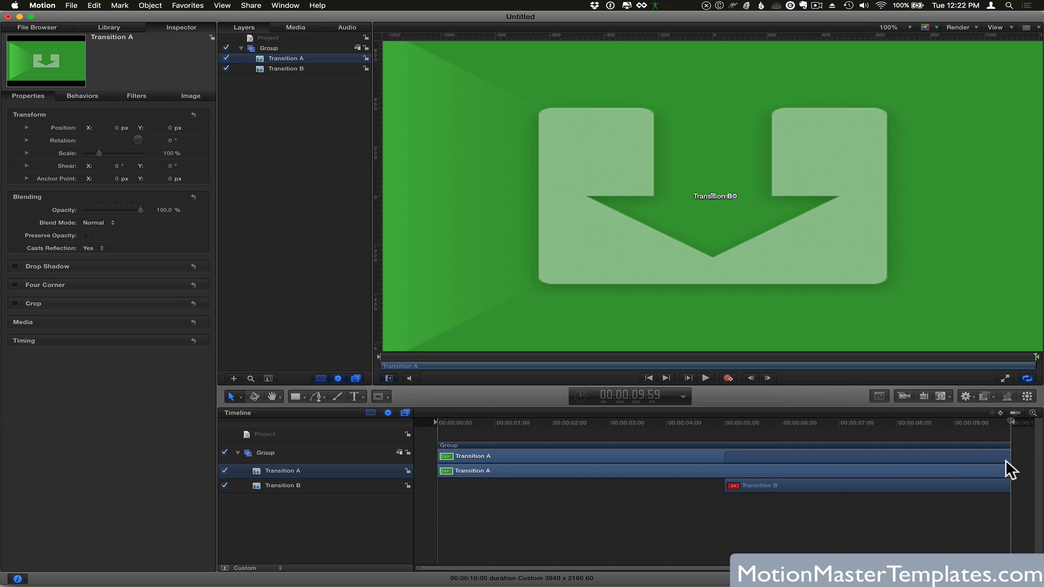
# Extend the Transition B clip back to the start of the project at 00:00:00:00.
pyautogui.moveTo(932, 428); pyautogui.dragTo(420, 418)
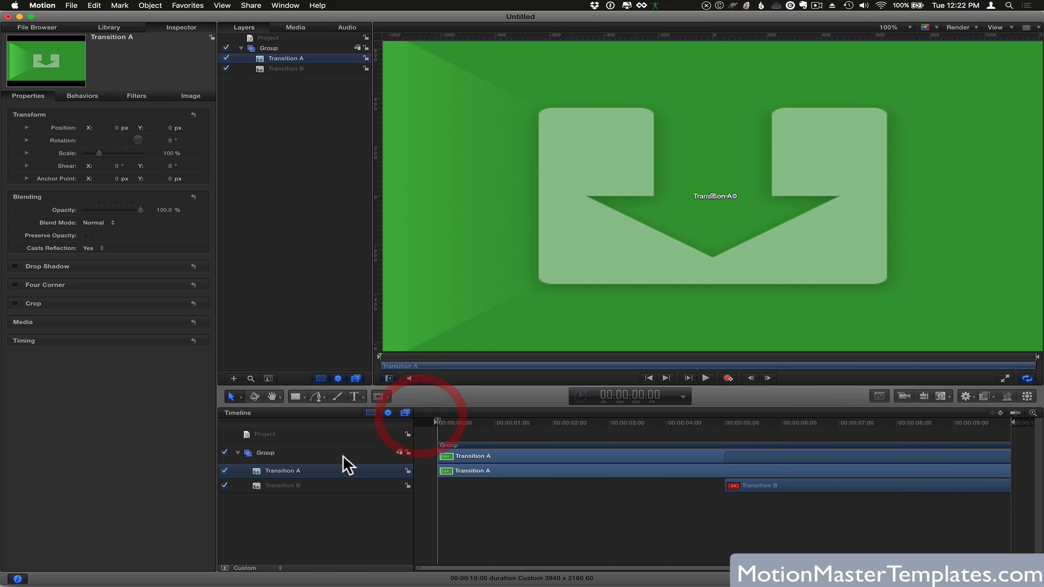
pyautogui.click(291, 485)
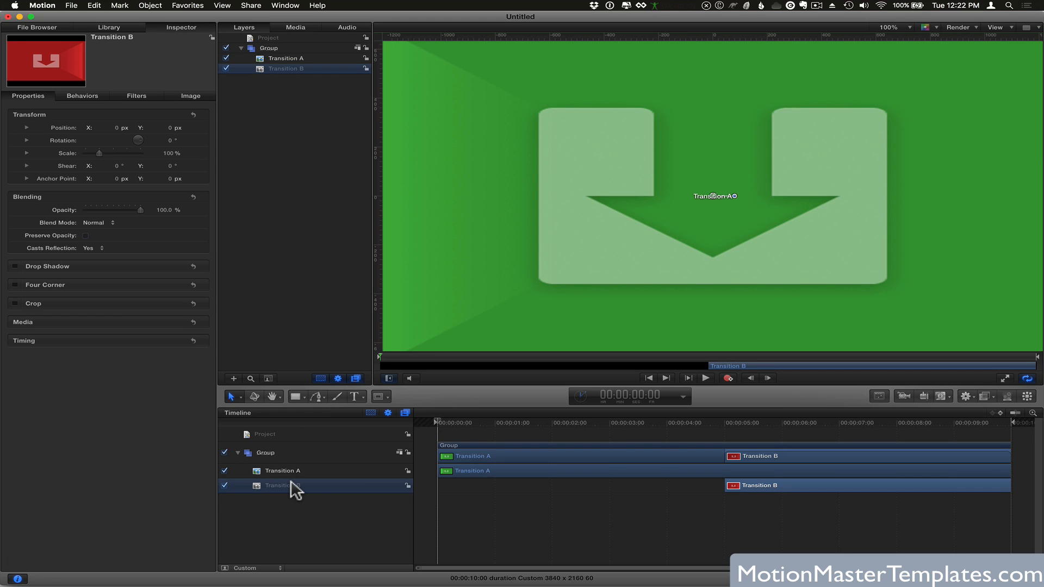
pyautogui.press('i')
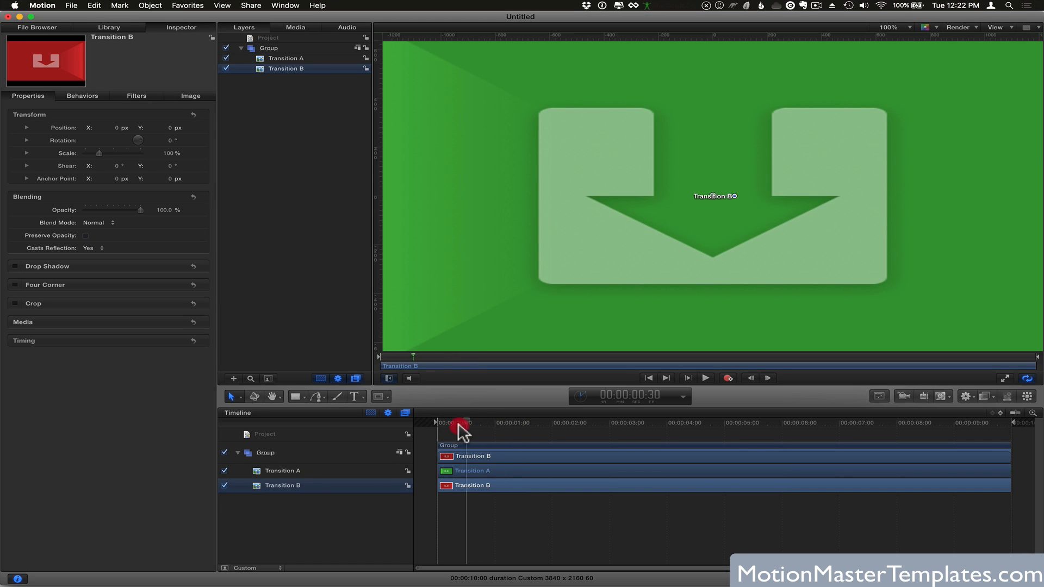
pyautogui.moveTo(461, 431); pyautogui.dragTo(453, 432)
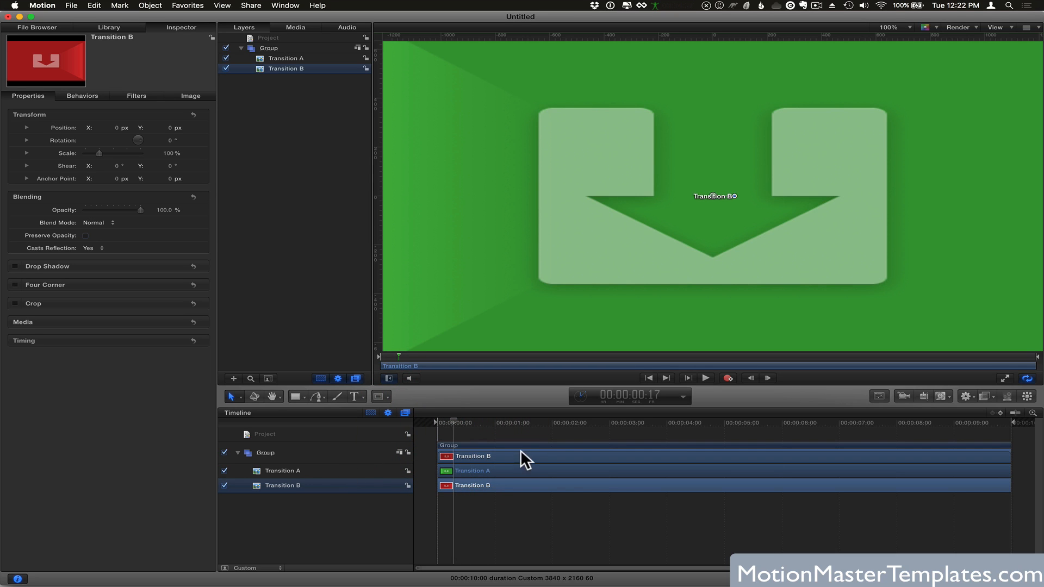
pyautogui.click(460, 427)
# Switch to Final Cut Pro and scrub through the Icon Transition between the two clips.
pyautogui.press('super+Tab')
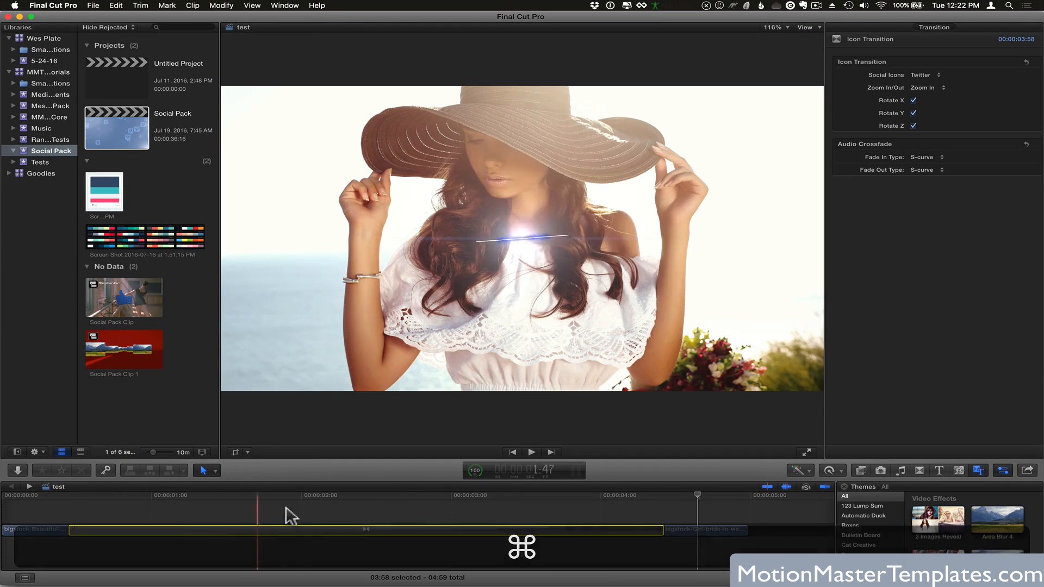
pyautogui.click(220, 496)
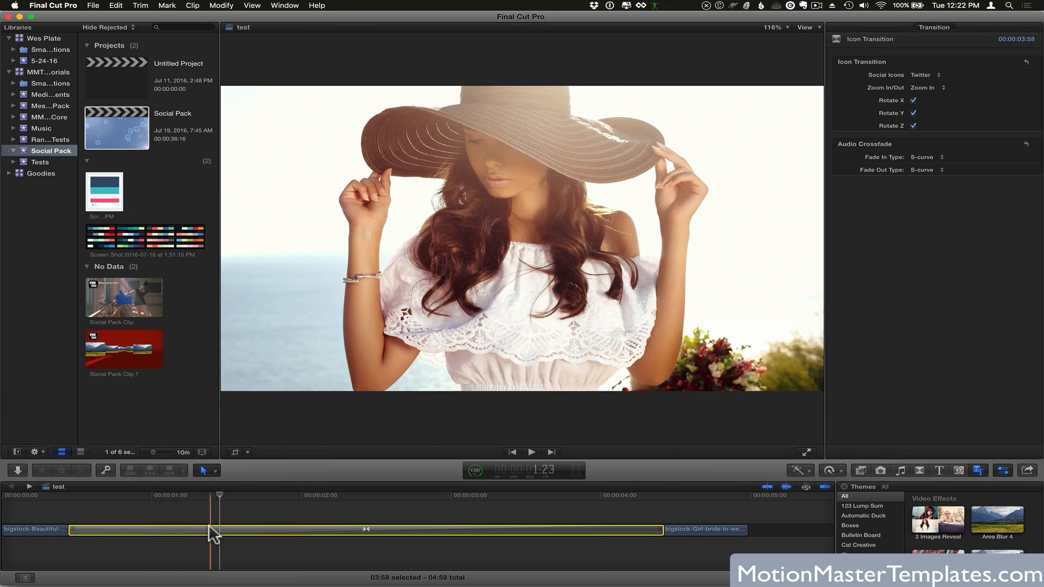
pyautogui.click(115, 495)
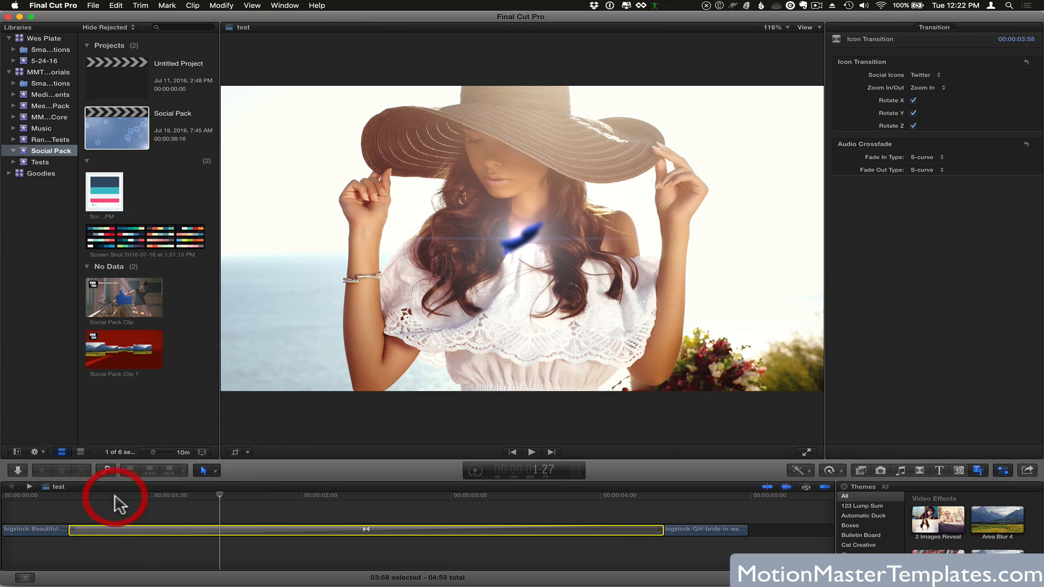
pyautogui.moveTo(115, 495); pyautogui.dragTo(644, 510)
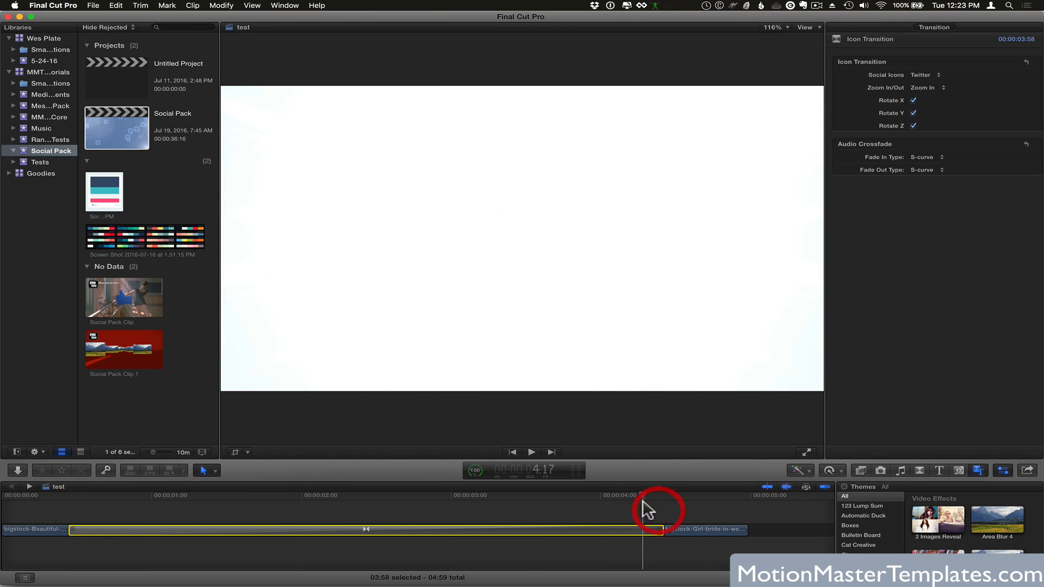
# Set the Icon Transition's Zoom In/Out option to Zoom Out and scrub through the transition.
pyautogui.click(924, 89)
pyautogui.click(927, 97)
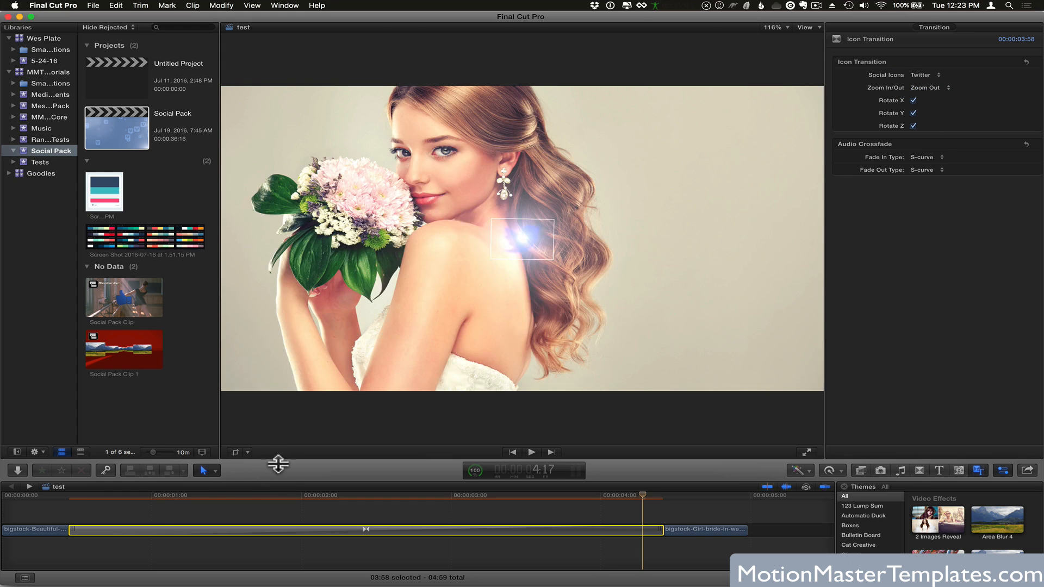
pyautogui.moveTo(171, 490)
pyautogui.mouseDown()
pyautogui.moveTo(73, 499)
pyautogui.moveTo(254, 497)
pyautogui.mouseUp()
pyautogui.click(296, 507)
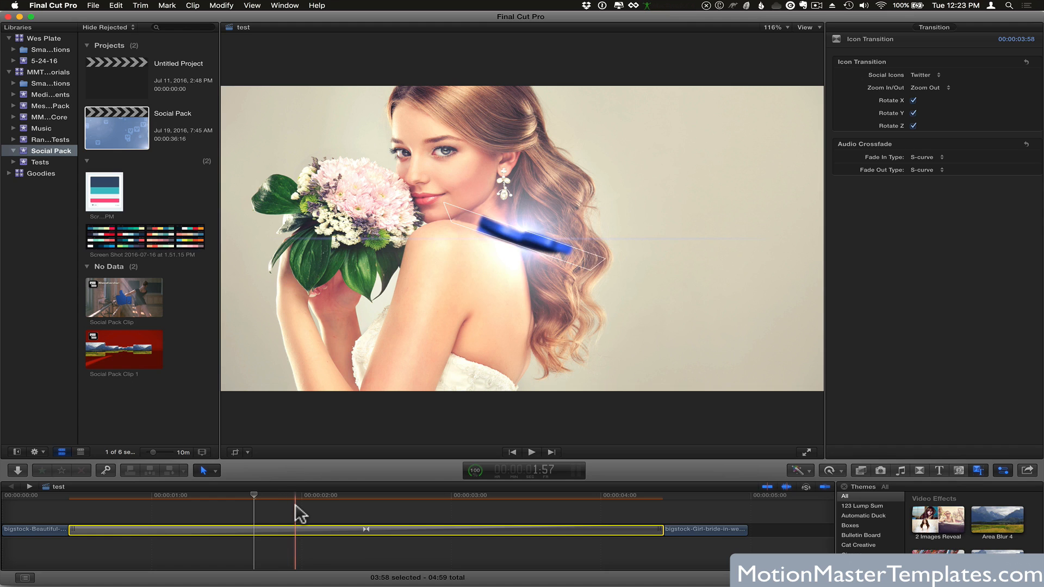
pyautogui.click(340, 498)
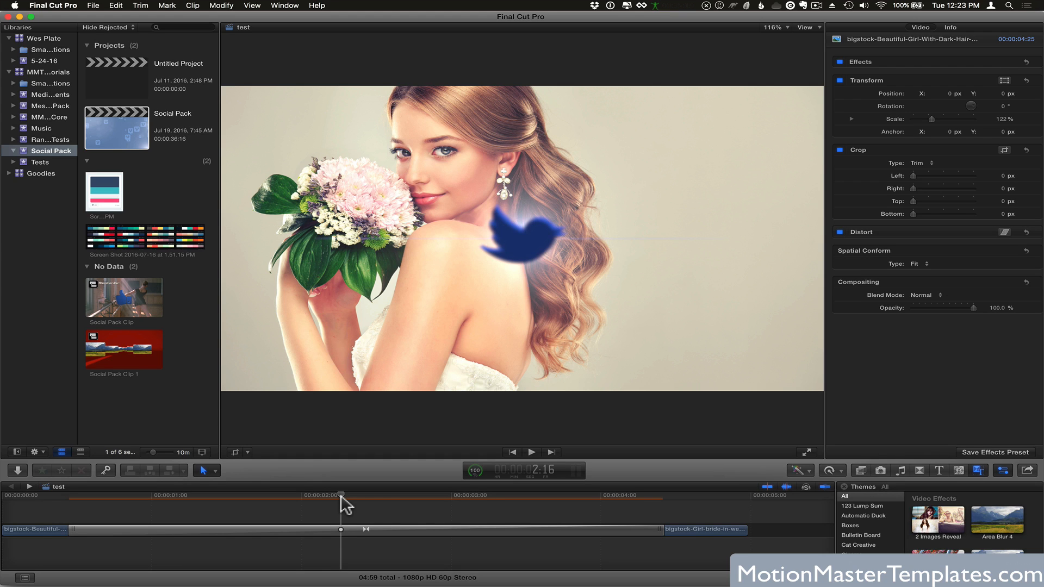
pyautogui.click(443, 530)
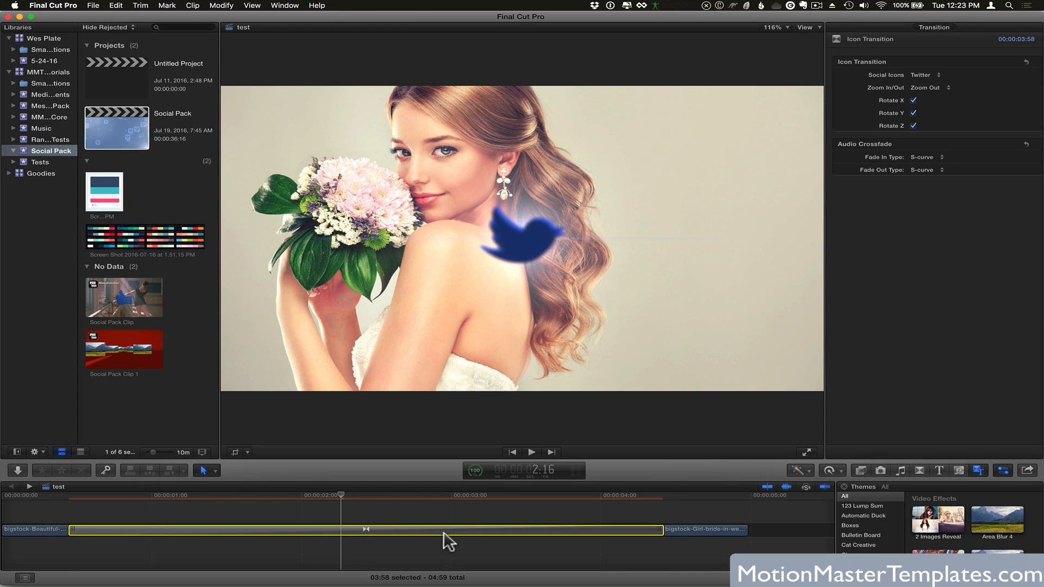
# Return to Motion and rename the group containing Transition A and Transition B as Transtions.
pyautogui.press('super+Tab')
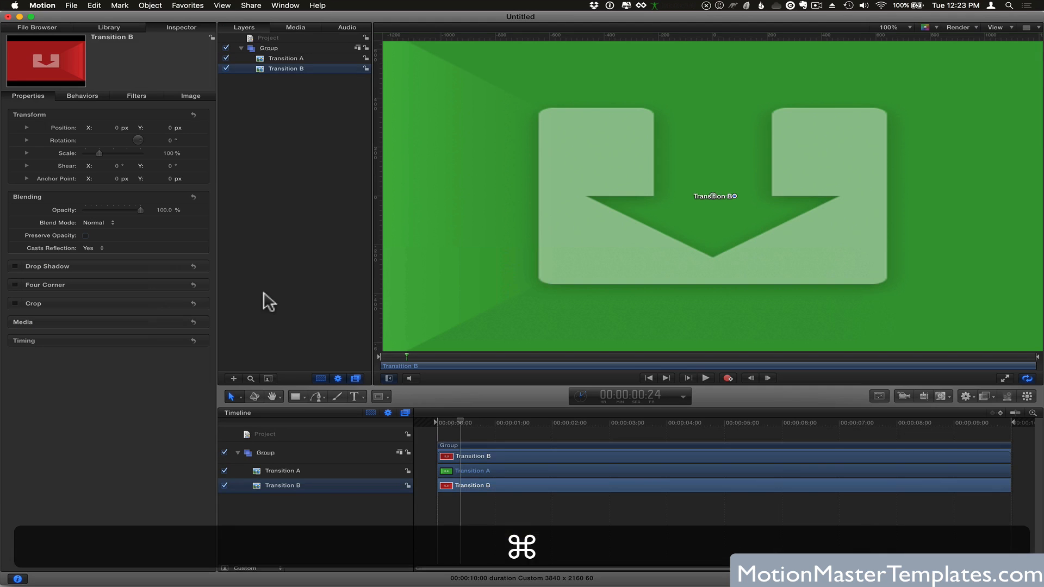
pyautogui.click(264, 453)
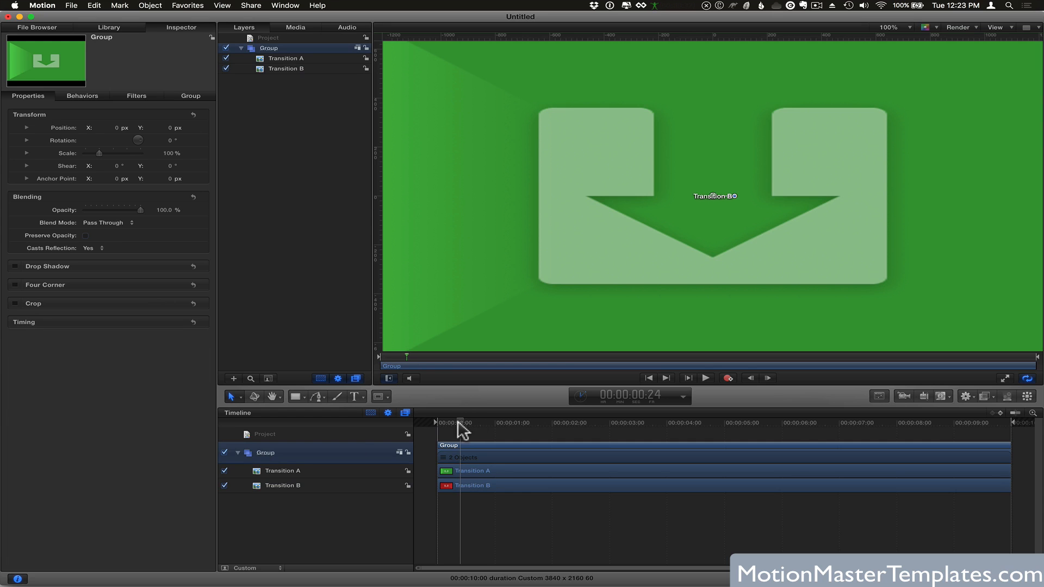
pyautogui.moveTo(461, 423); pyautogui.dragTo(411, 429)
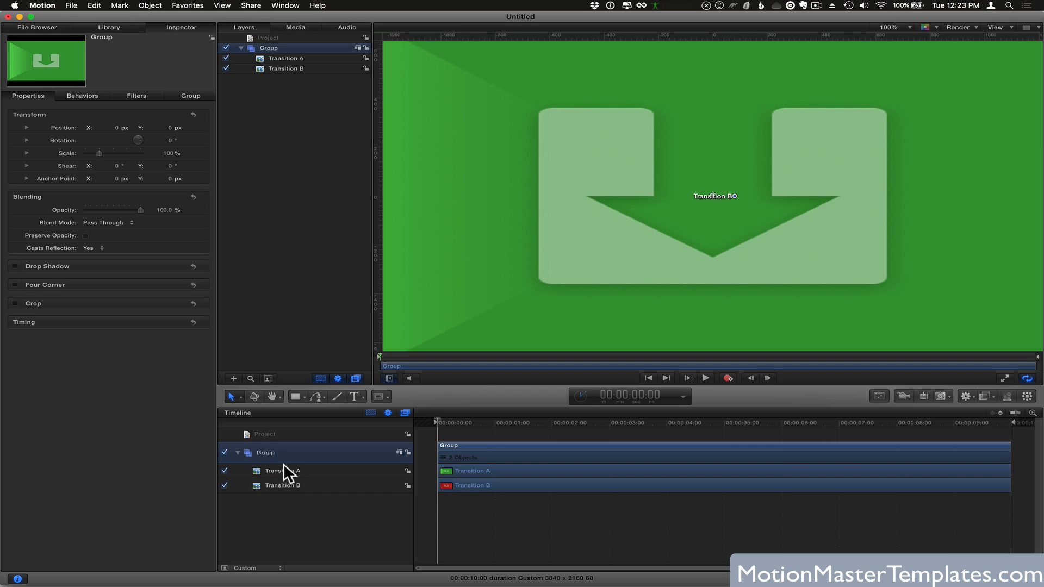
pyautogui.doubleClick(269, 452)
pyautogui.write('Transtion')
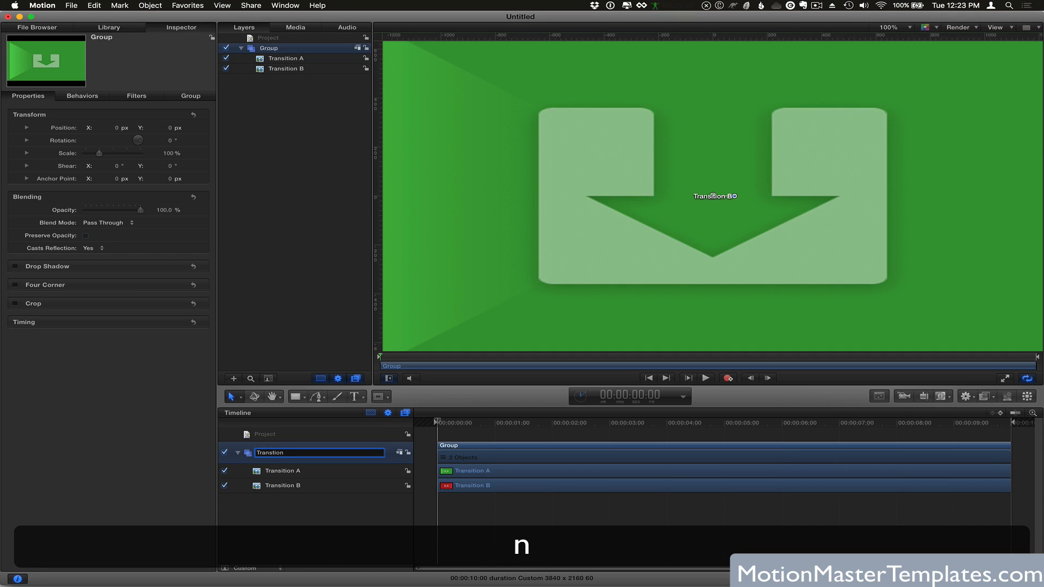
pyautogui.write('s')
pyautogui.press('Return')
pyautogui.doubleClick(280, 453)
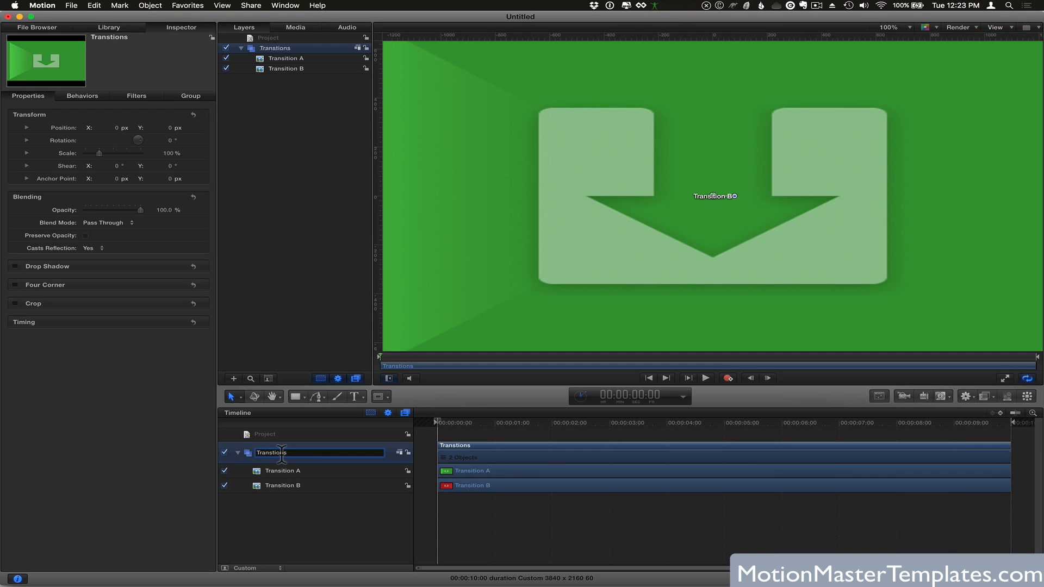
pyautogui.doubleClick(281, 453)
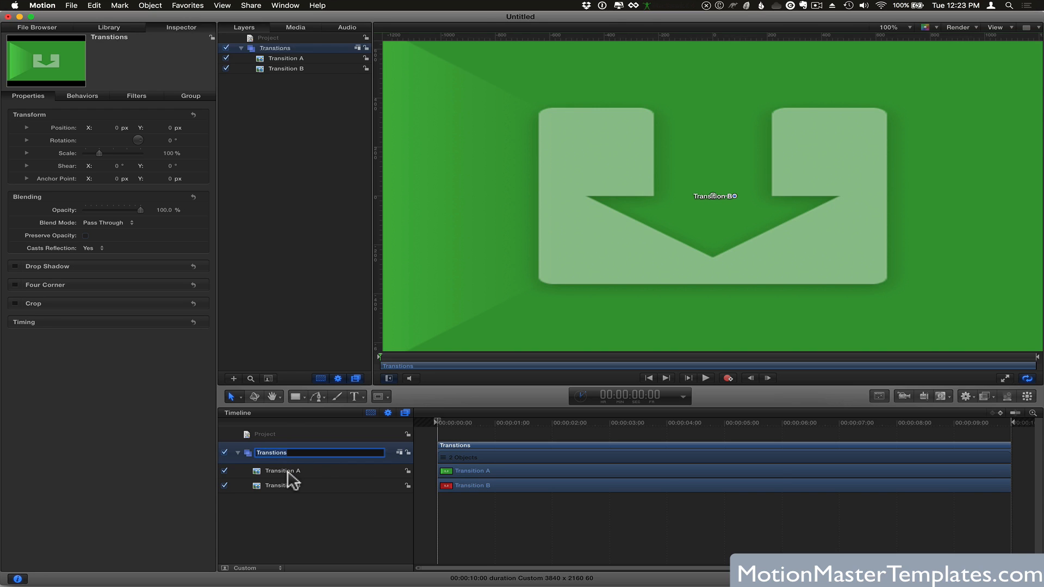
pyautogui.click(288, 471)
# Create a new group above the transition clips' group and name it Icons.
pyautogui.click(276, 454)
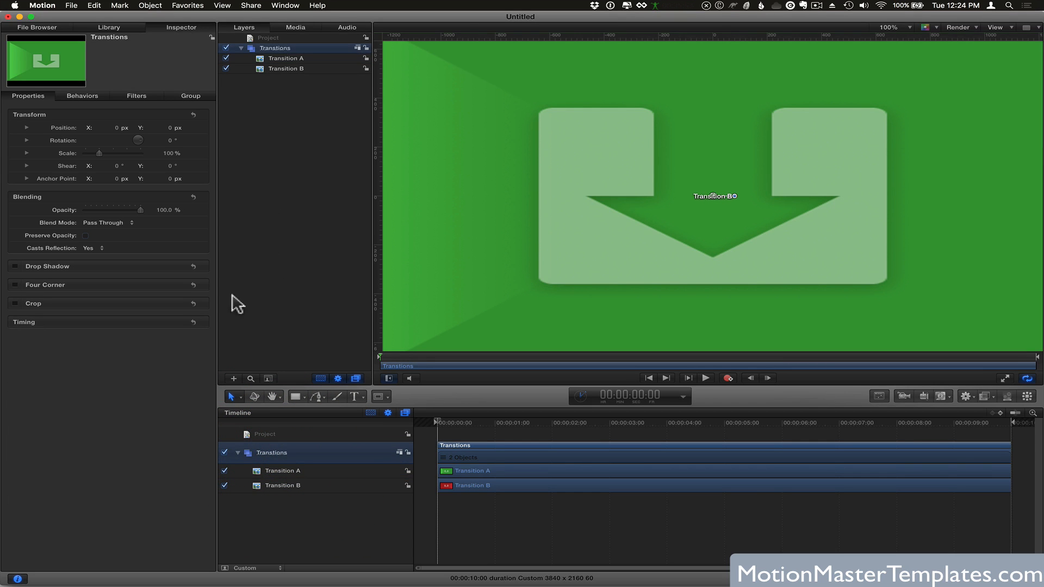
pyautogui.click(150, 6)
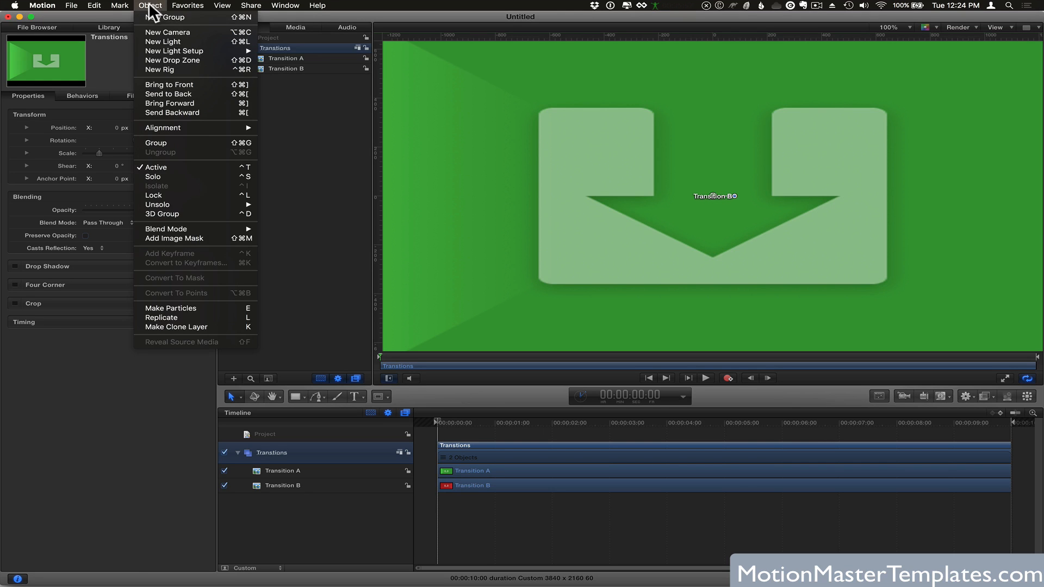
pyautogui.click(155, 13)
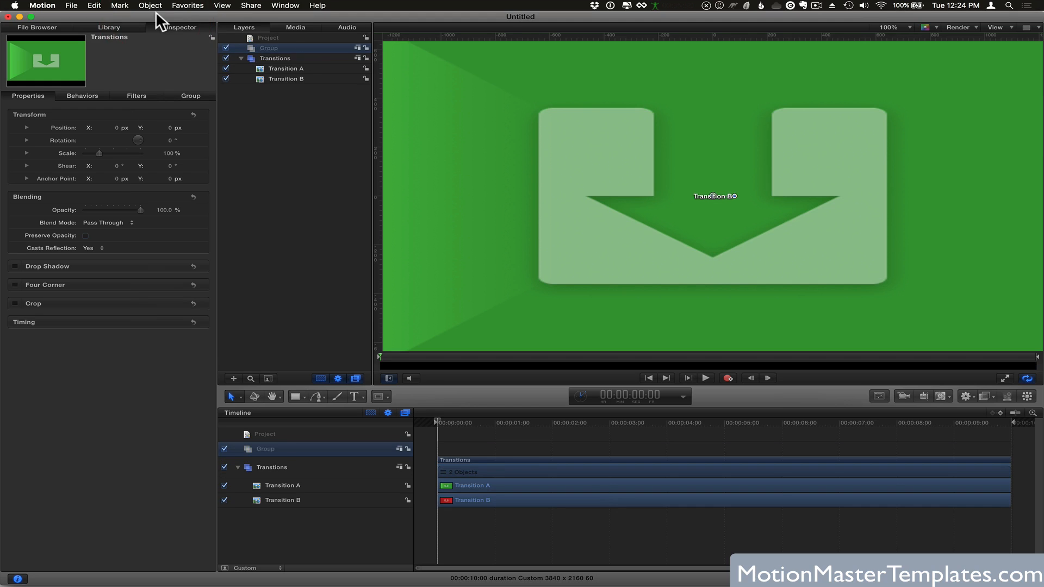
pyautogui.doubleClick(264, 447)
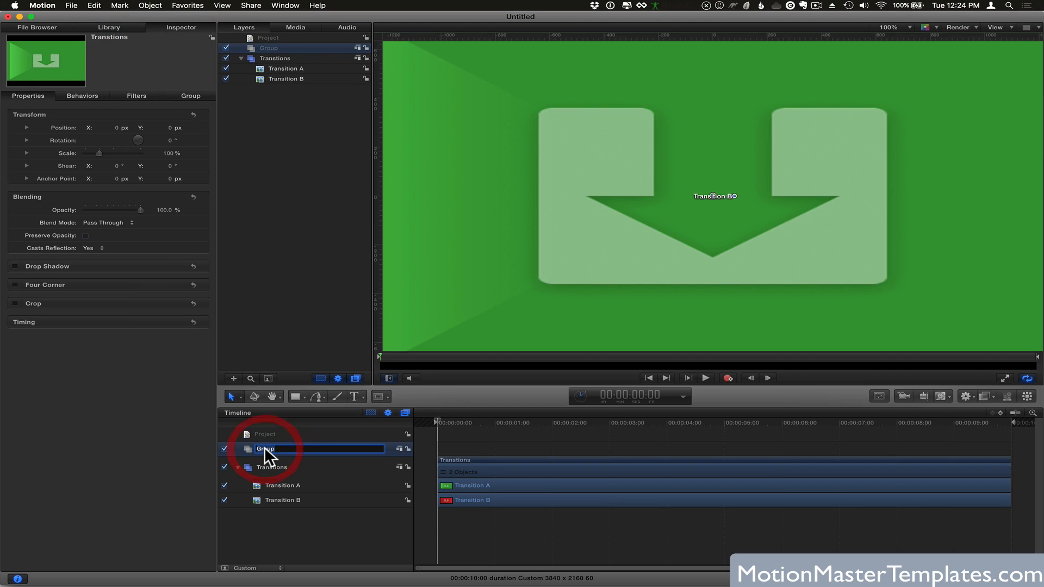
pyautogui.write('Icons')
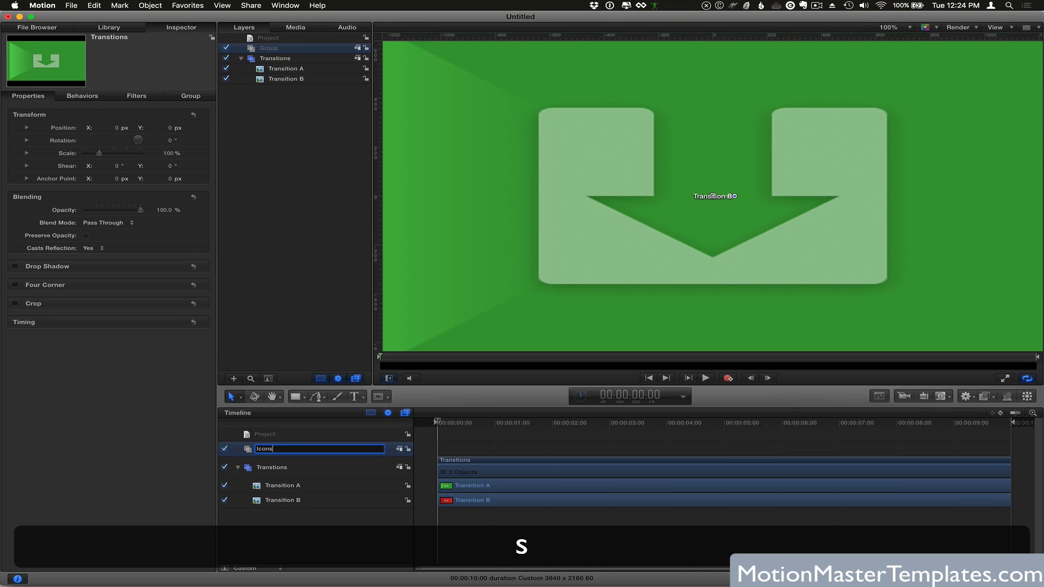
pyautogui.press('Return')
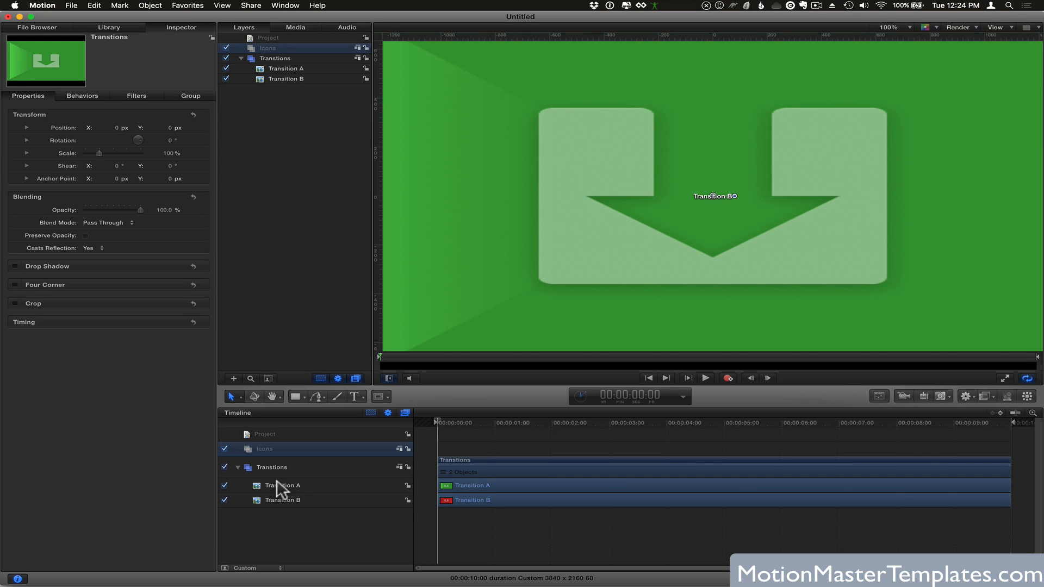
# Draw a text box about 1300 px wide around the arrow graphic in the Icons group and inspect its font setting.
pyautogui.click(249, 447)
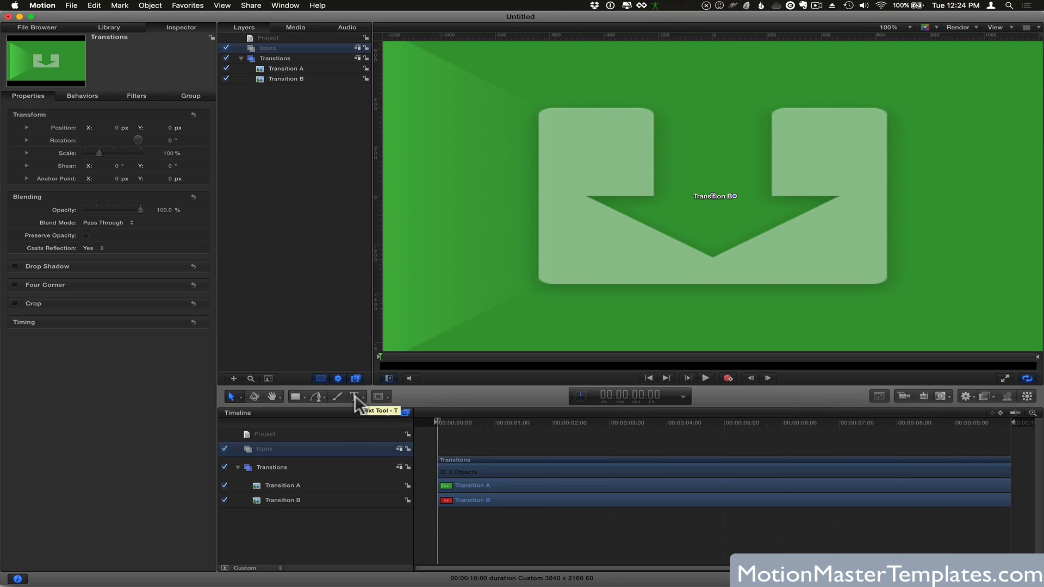
pyautogui.press('t')
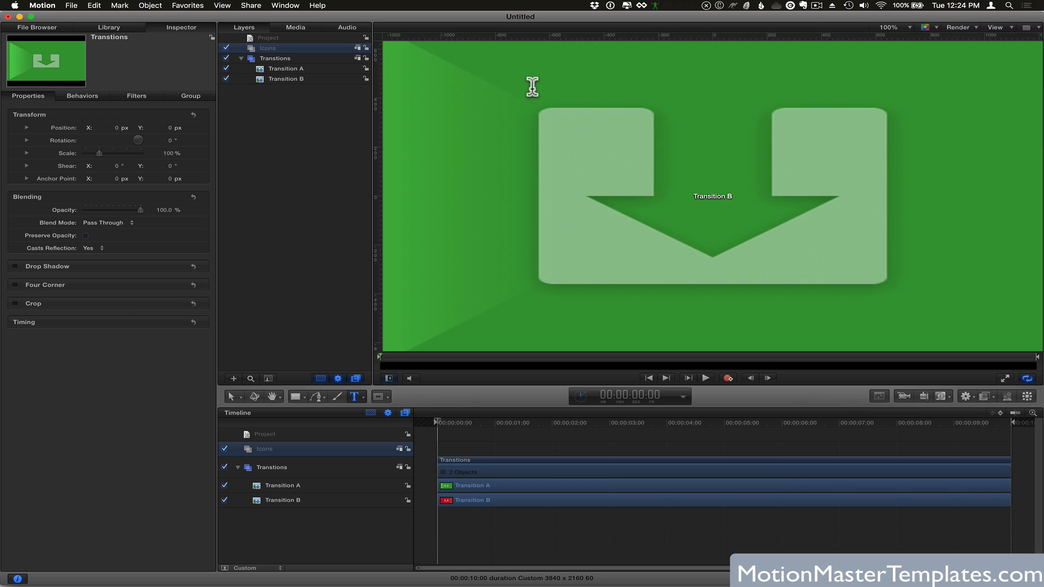
pyautogui.moveTo(532, 87); pyautogui.dragTo(894, 308)
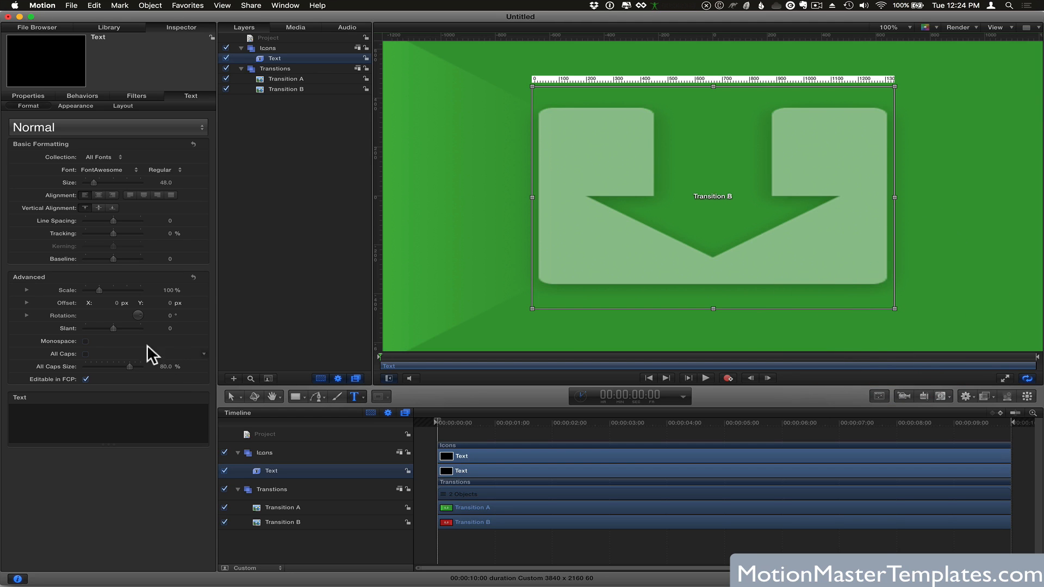
pyautogui.click(93, 170)
pyautogui.click(93, 171)
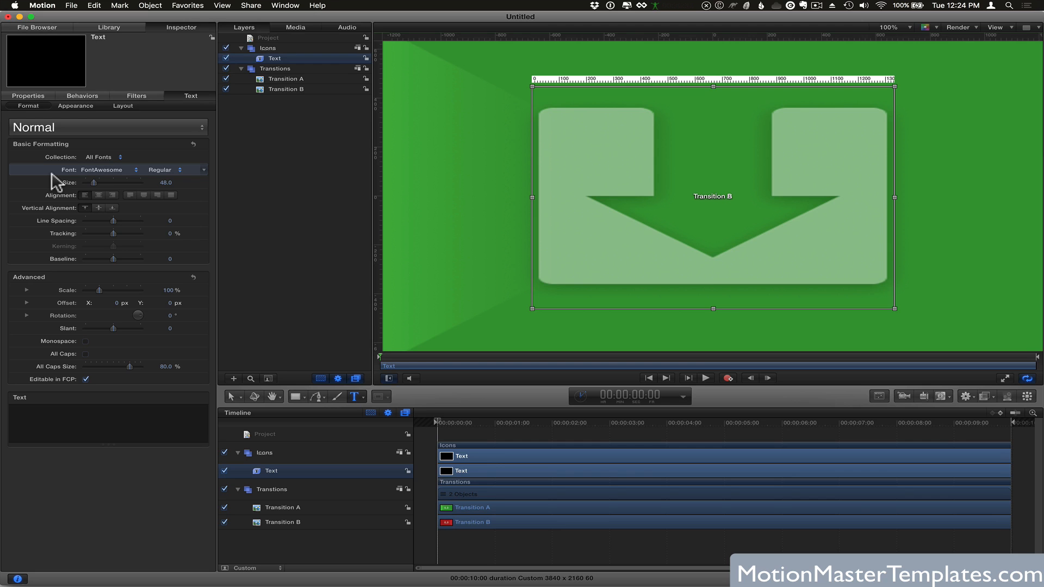
# Switch to Safari and look over the Font Awesome home page.
pyautogui.press('super+Tab')
pyautogui.click(583, 318)
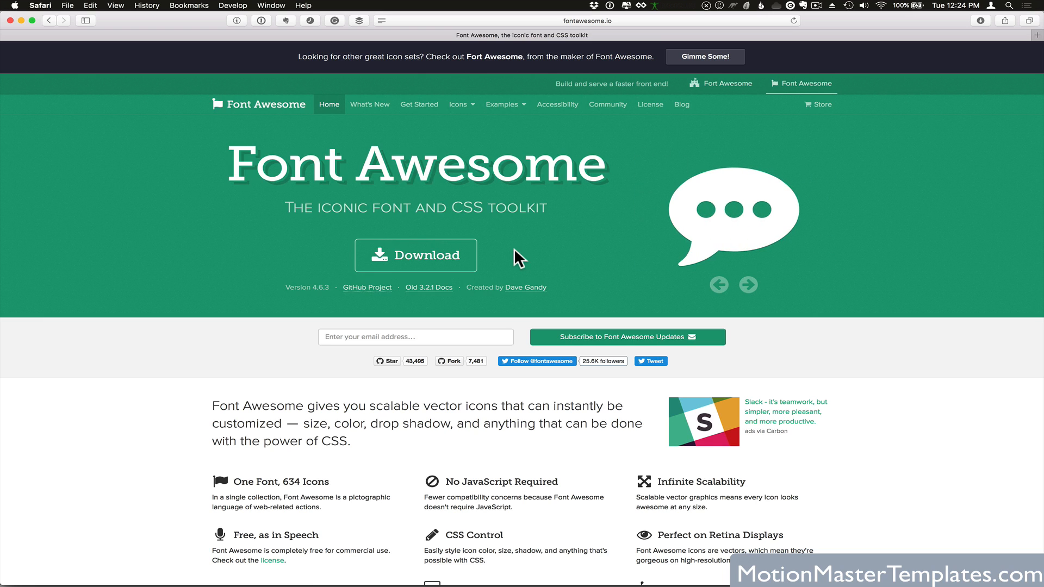
pyautogui.scroll(-5, 513, 248)
pyautogui.scroll(5, 514, 248)
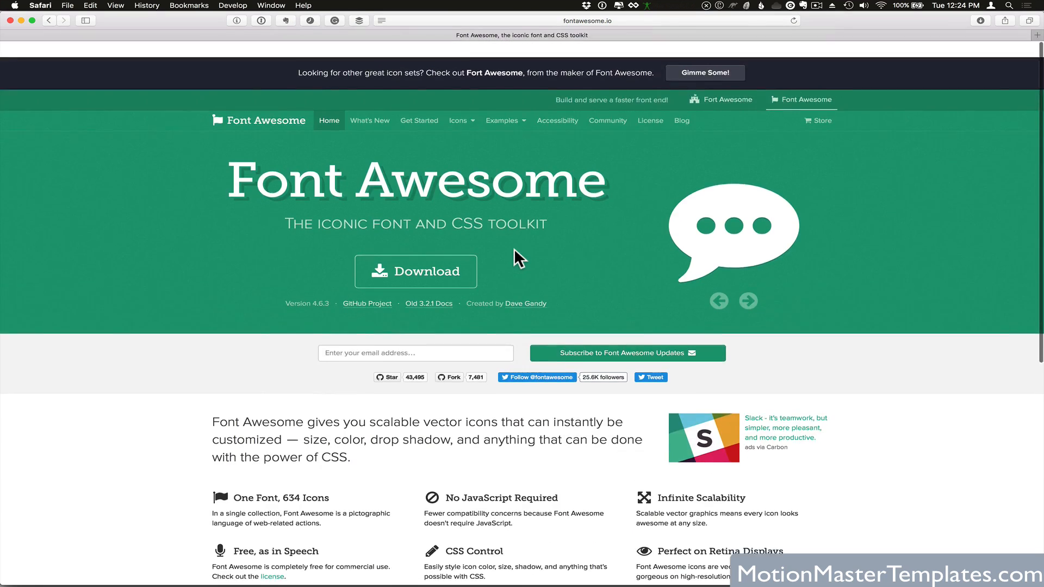
# Open the Font Awesome icons page and browse the icon categories, from the new icons down to the Accessibility Icons.
pyautogui.click(458, 102)
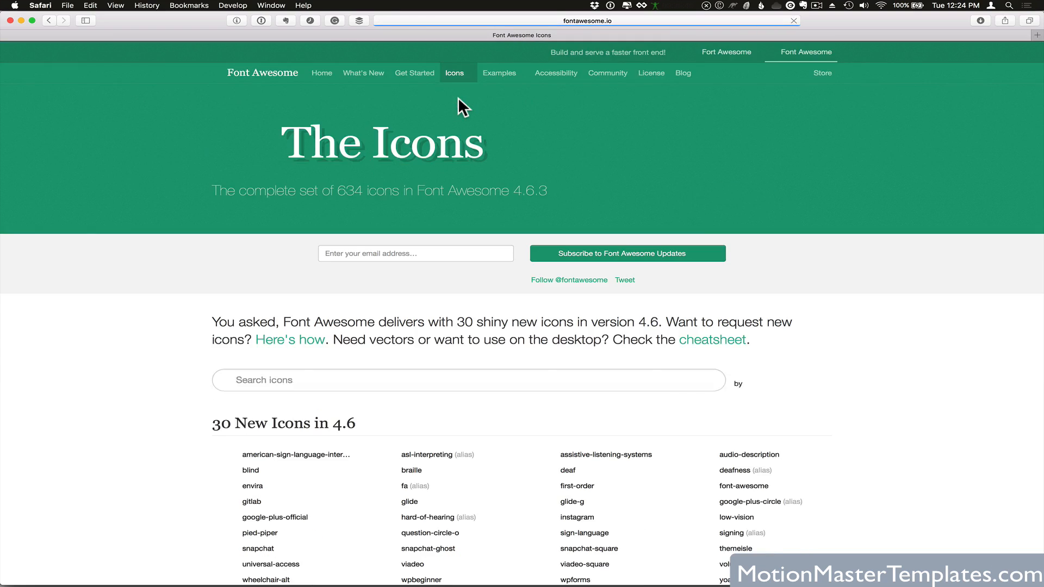
pyautogui.scroll(-15, 892, 416)
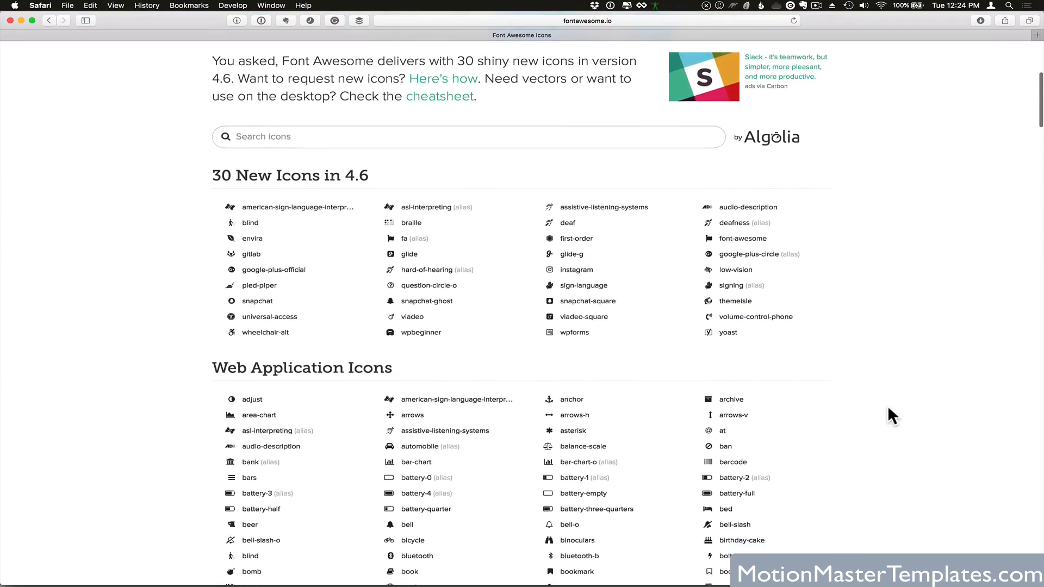
pyautogui.scroll(-5, 888, 409)
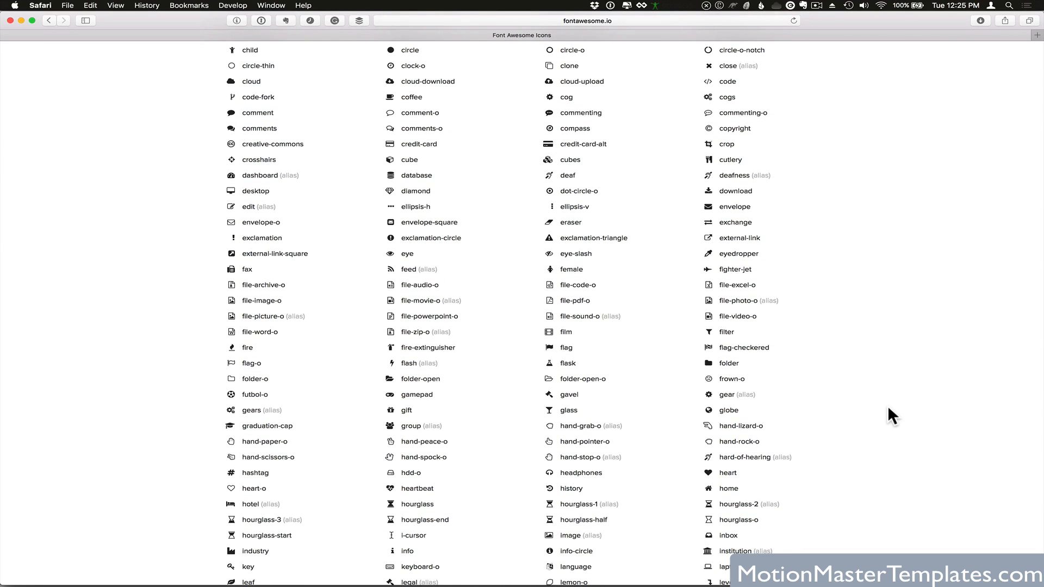
pyautogui.scroll(-1, 887, 405)
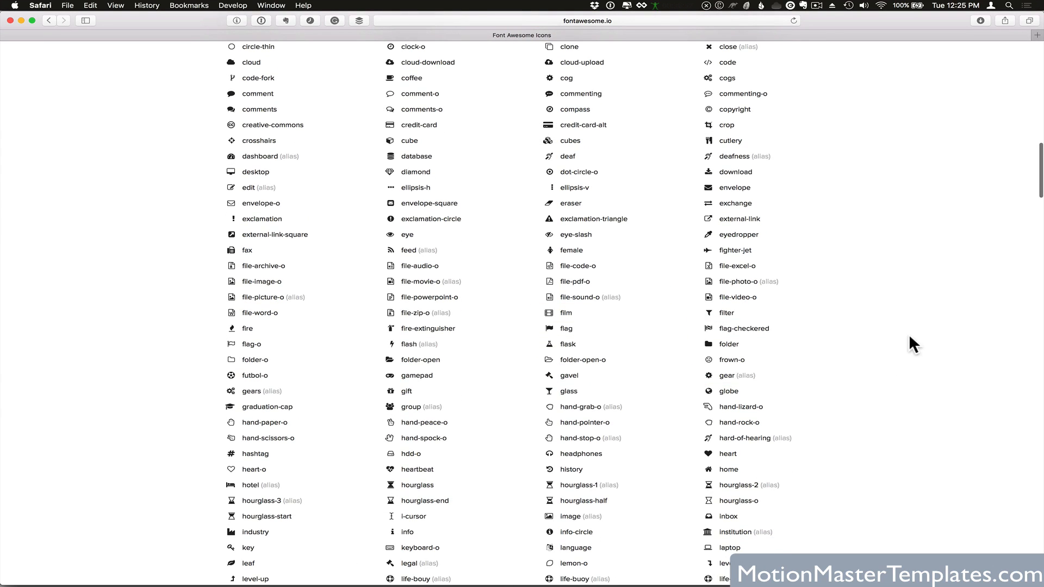
pyautogui.scroll(-20, 908, 334)
pyautogui.scroll(-20, 909, 336)
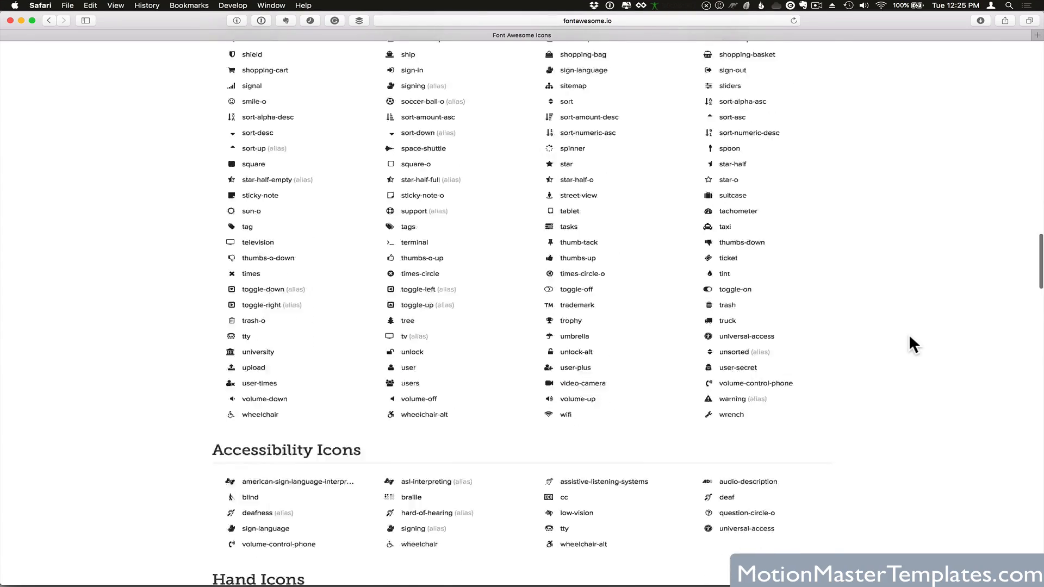
# Look through the remaining icon categories down to the Medical Icons and return to the start of the icons page.
pyautogui.scroll(-15, 908, 334)
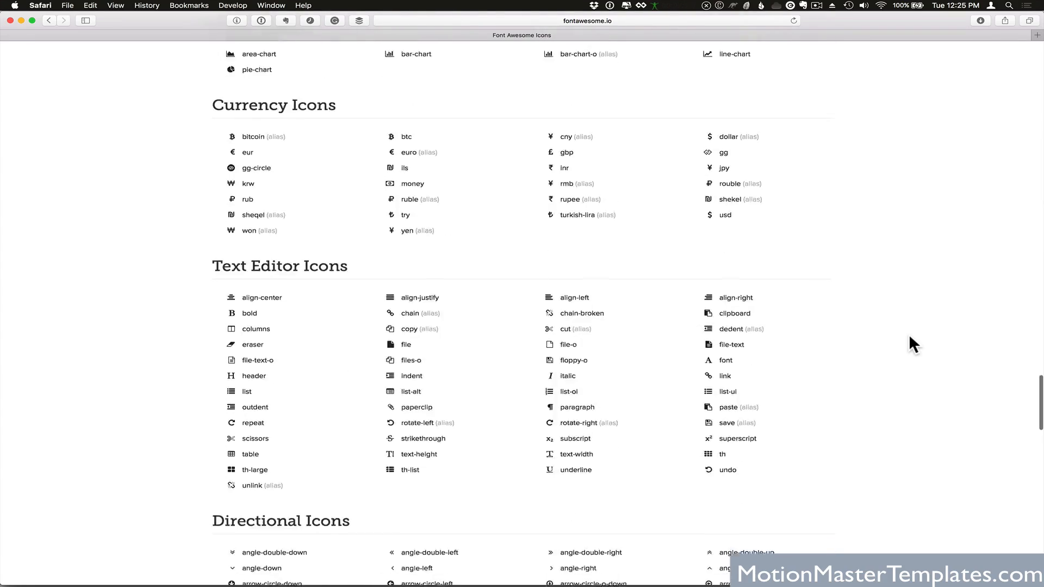
pyautogui.scroll(-20, 909, 334)
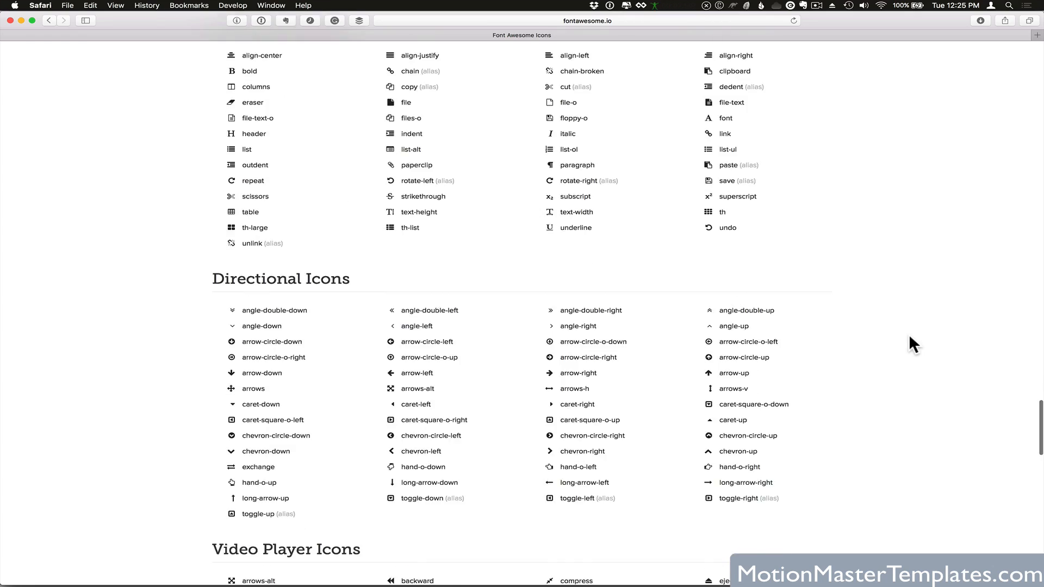
pyautogui.scroll(-5, 908, 334)
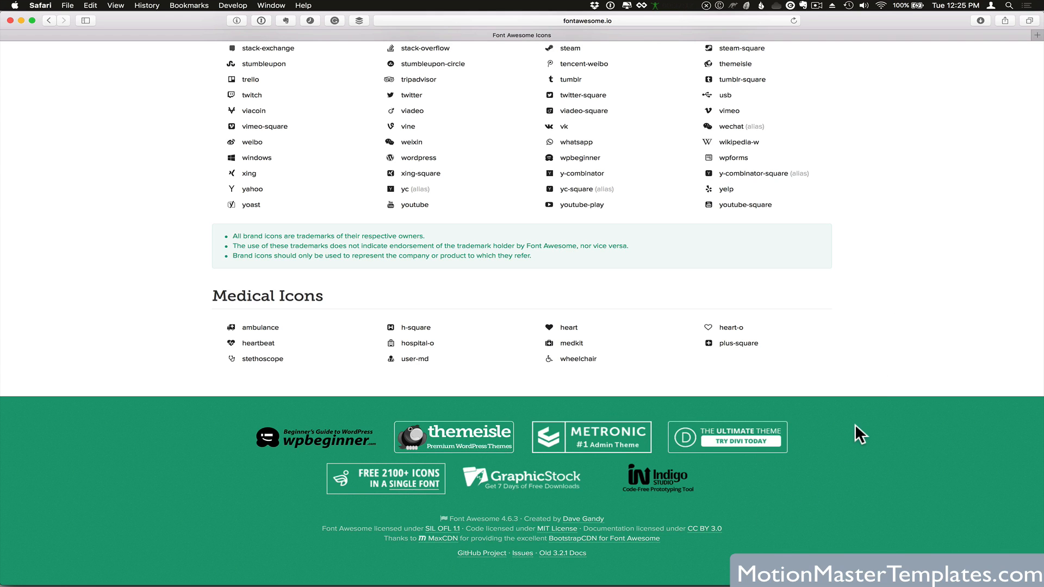
pyautogui.scroll(15, 854, 426)
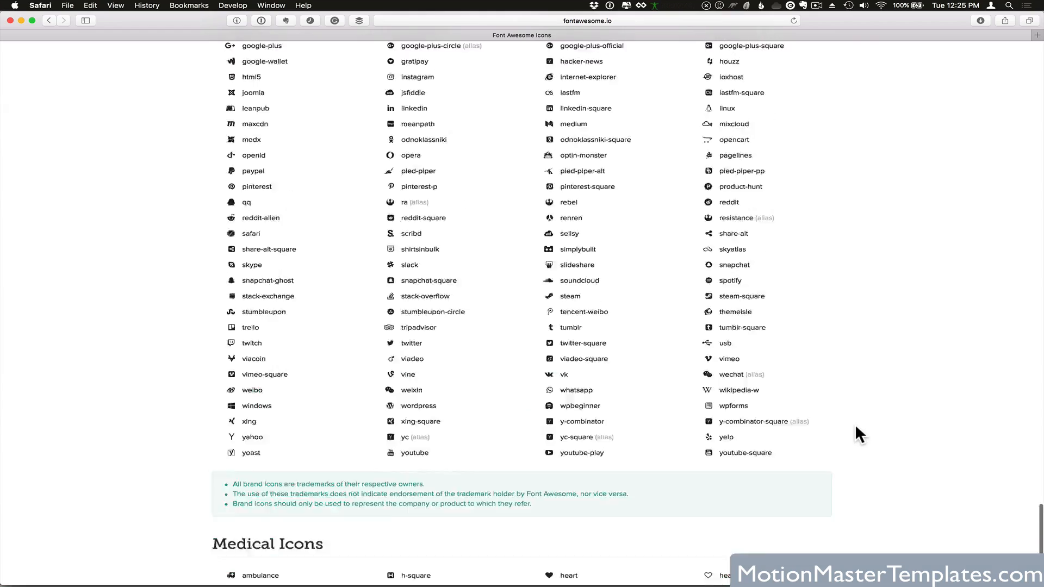
pyautogui.scroll(20, 855, 426)
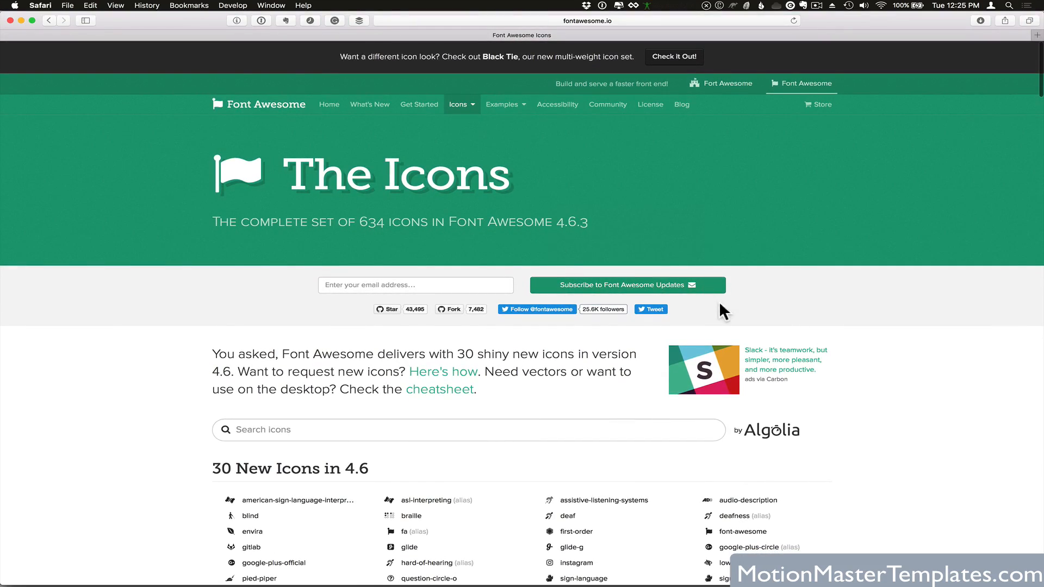
pyautogui.scroll(-7, 820, 393)
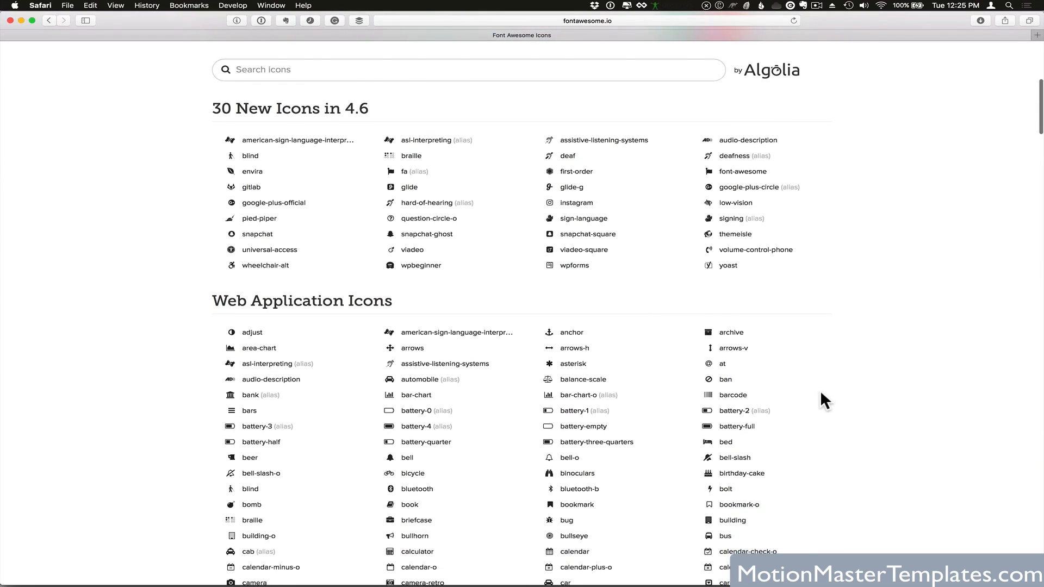
pyautogui.scroll(7, 820, 393)
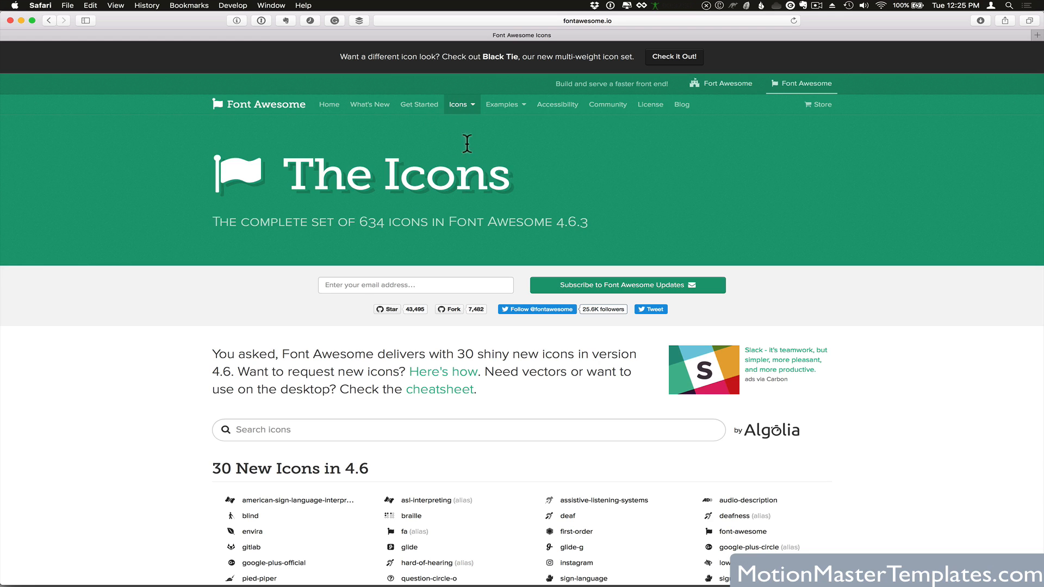
pyautogui.click(471, 100)
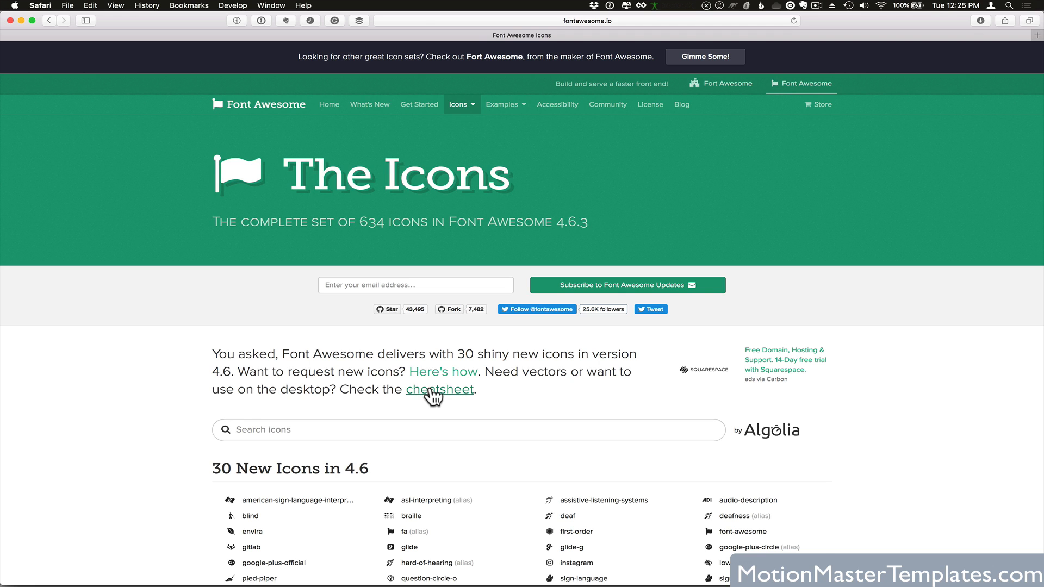
# Open the Font Awesome cheatsheet and examine its usage instructions and icon list, including the fa-arrow-left entry.
pyautogui.click(431, 388)
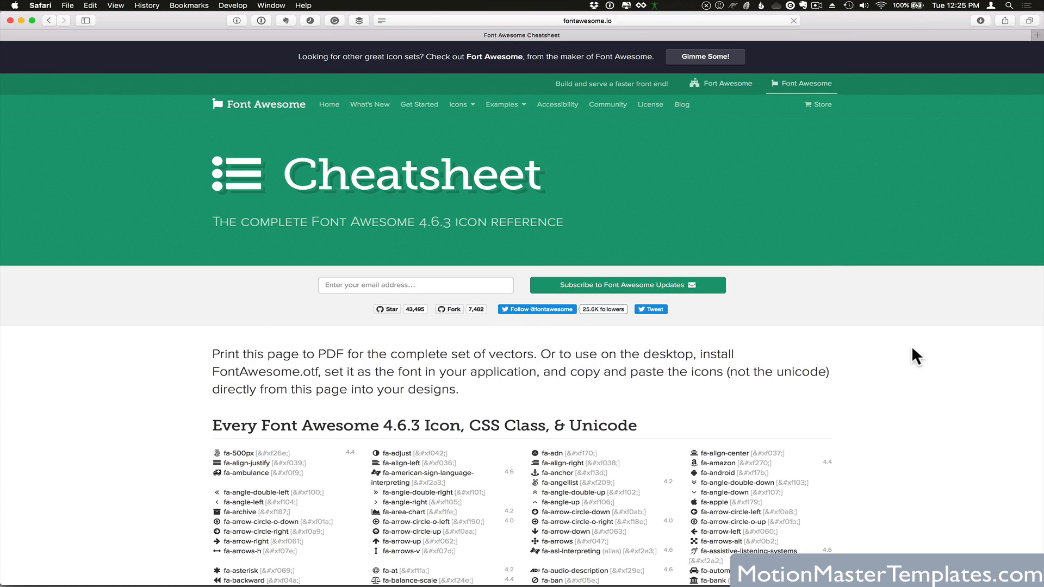
pyautogui.scroll(-6, 912, 349)
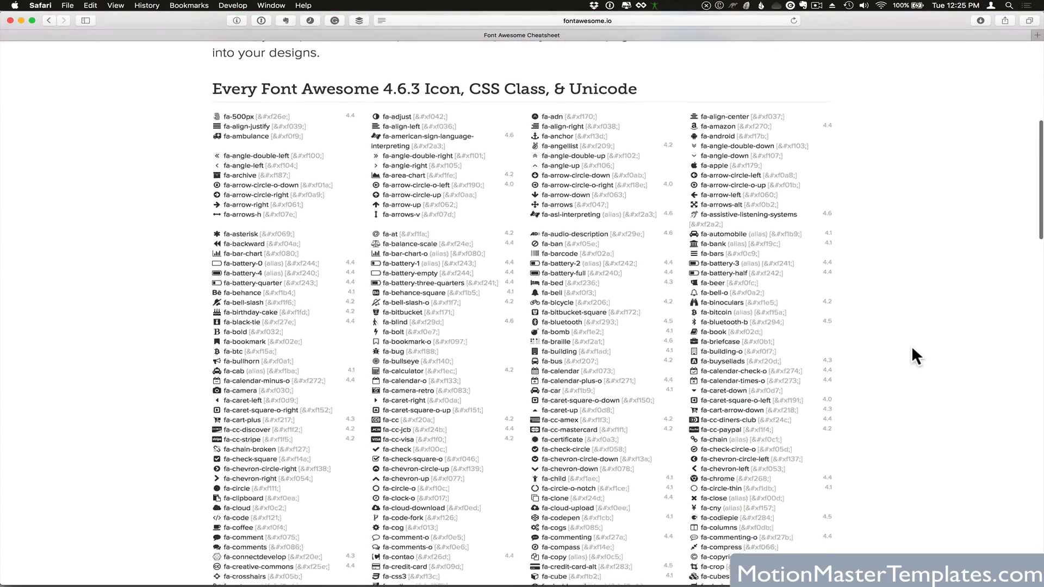
pyautogui.scroll(-2, 911, 345)
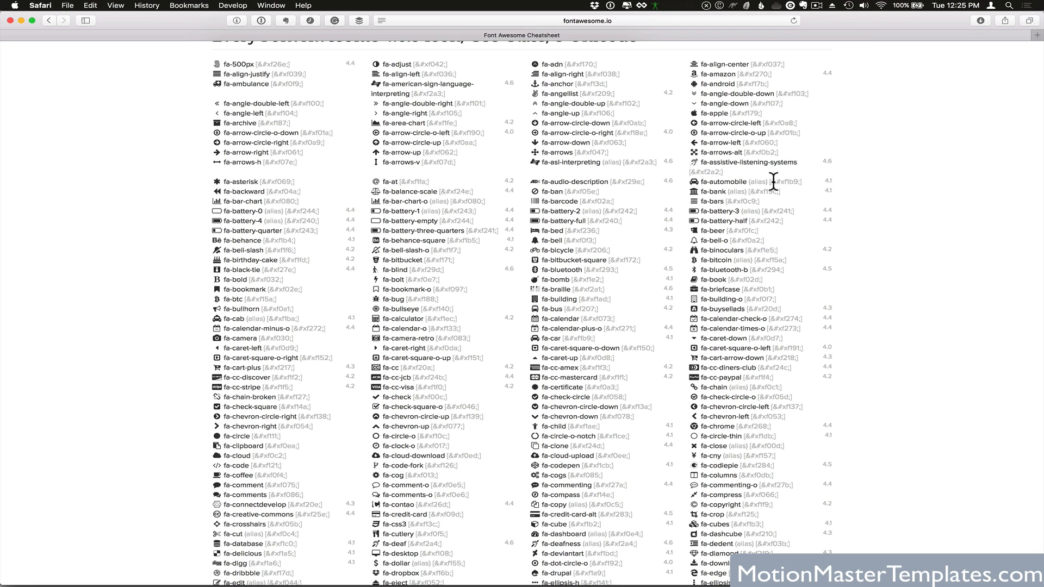
pyautogui.scroll(-2, 874, 246)
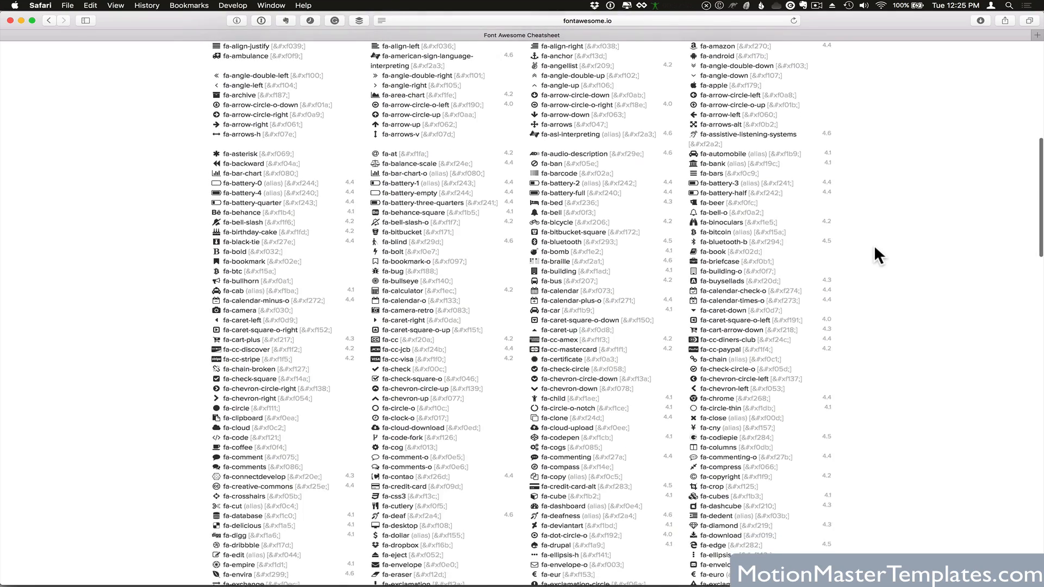
pyautogui.scroll(2, 874, 246)
pyautogui.scroll(5, 874, 247)
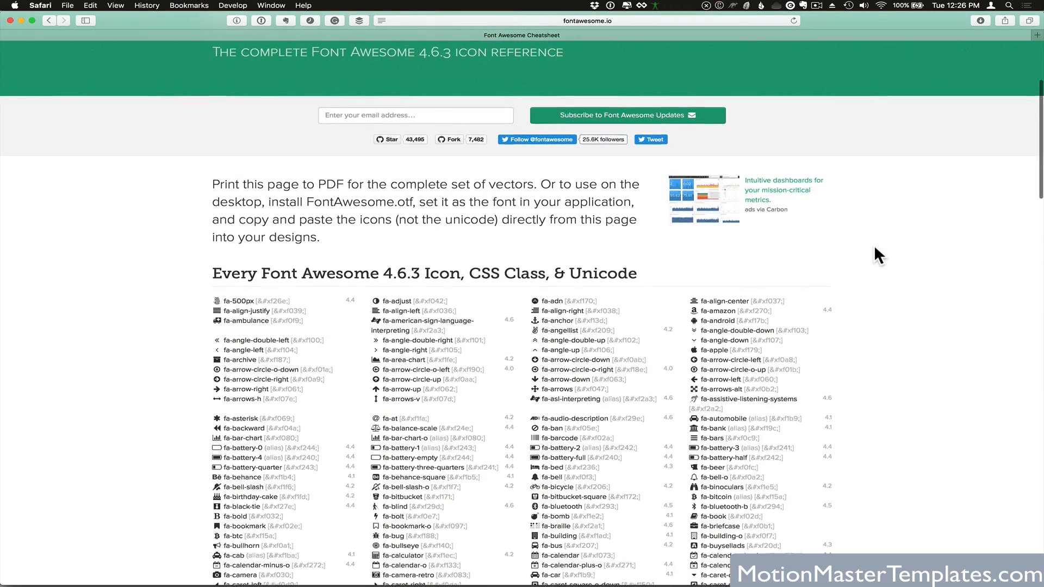
pyautogui.scroll(-3, 874, 248)
pyautogui.scroll(-3, 874, 247)
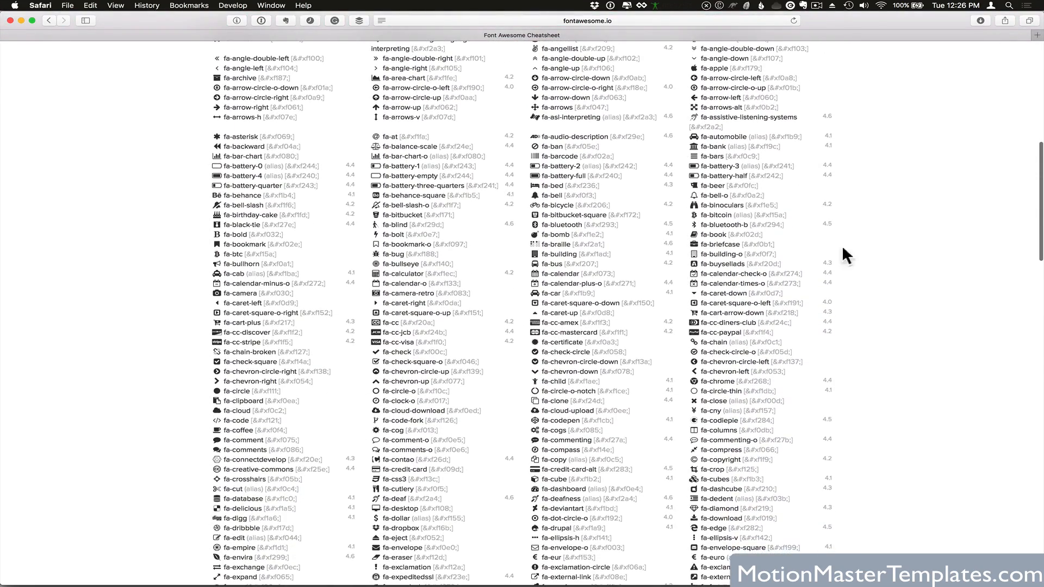
pyautogui.scroll(10, 875, 218)
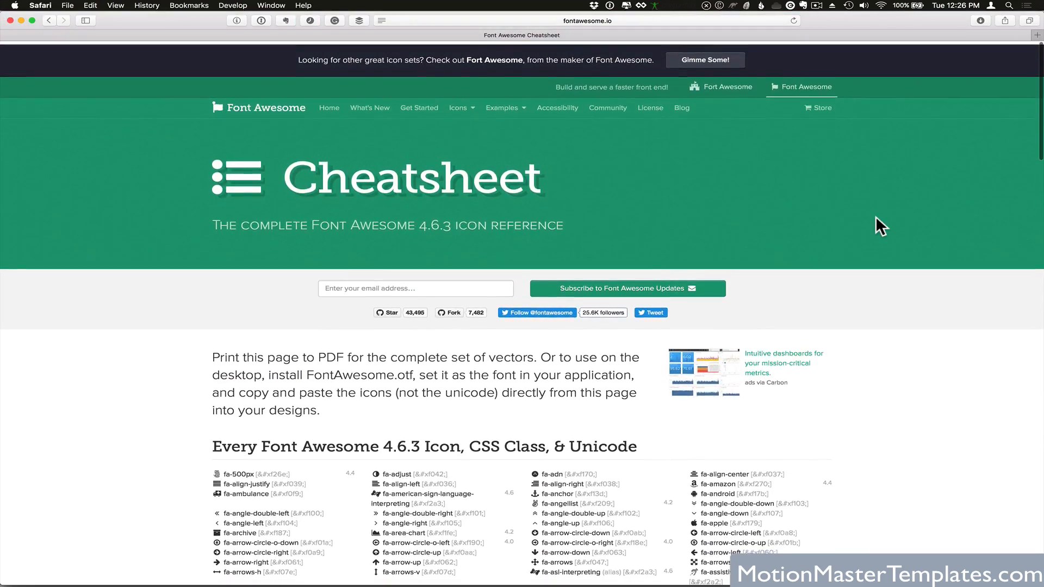
pyautogui.scroll(-7, 876, 218)
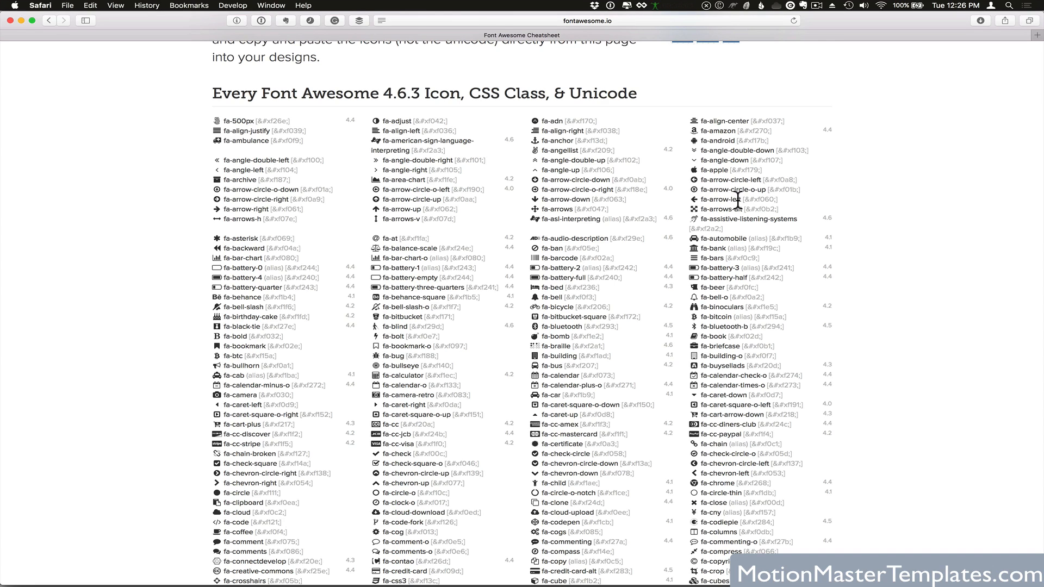
pyautogui.moveTo(740, 199); pyautogui.dragTo(700, 200)
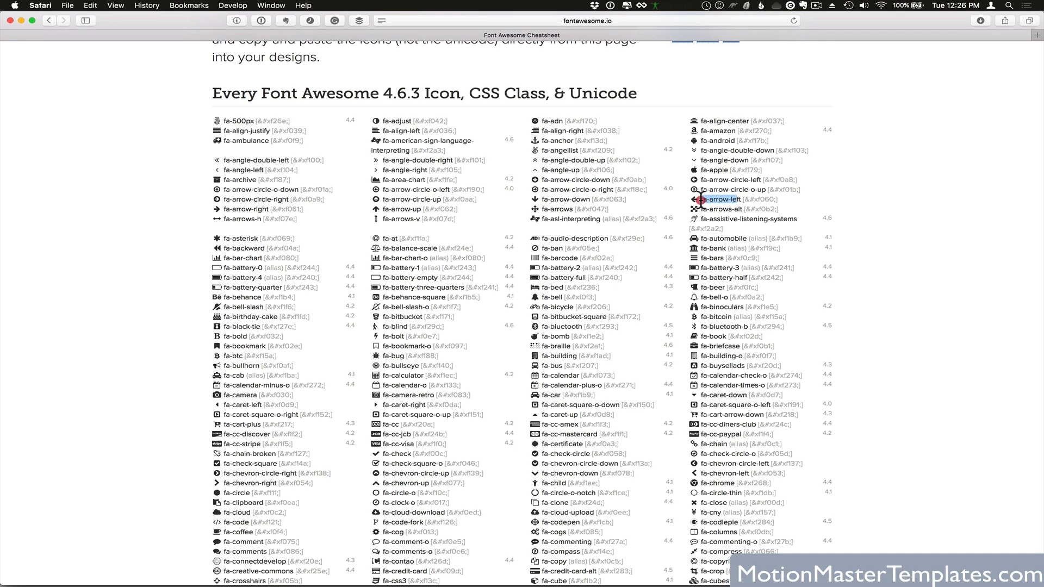
pyautogui.click(875, 195)
# Search the cheatsheet for "twit" and copy the icon glyph beside fa-twitter.
pyautogui.press('super+f')
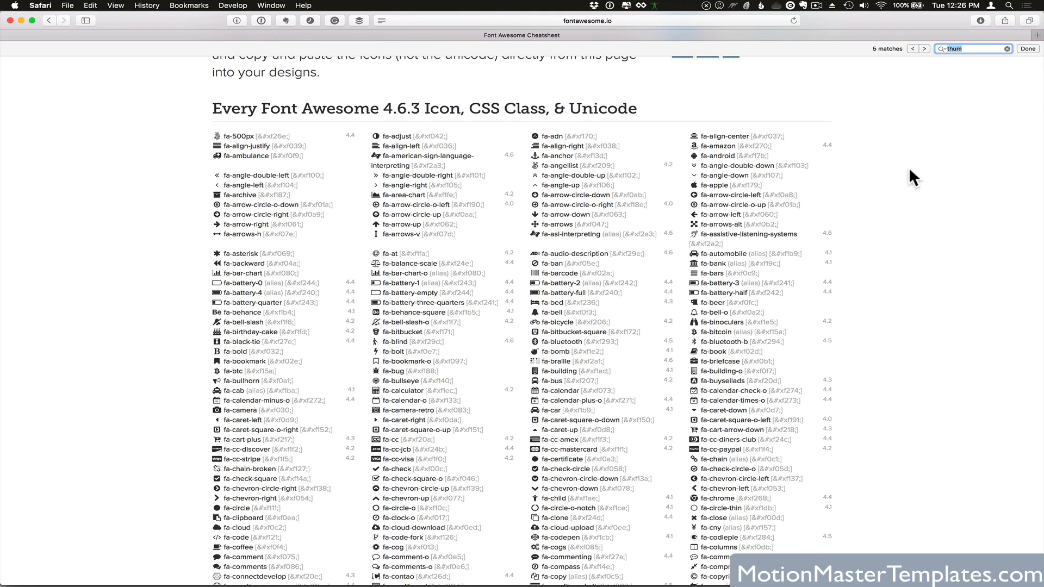
pyautogui.write('twi')
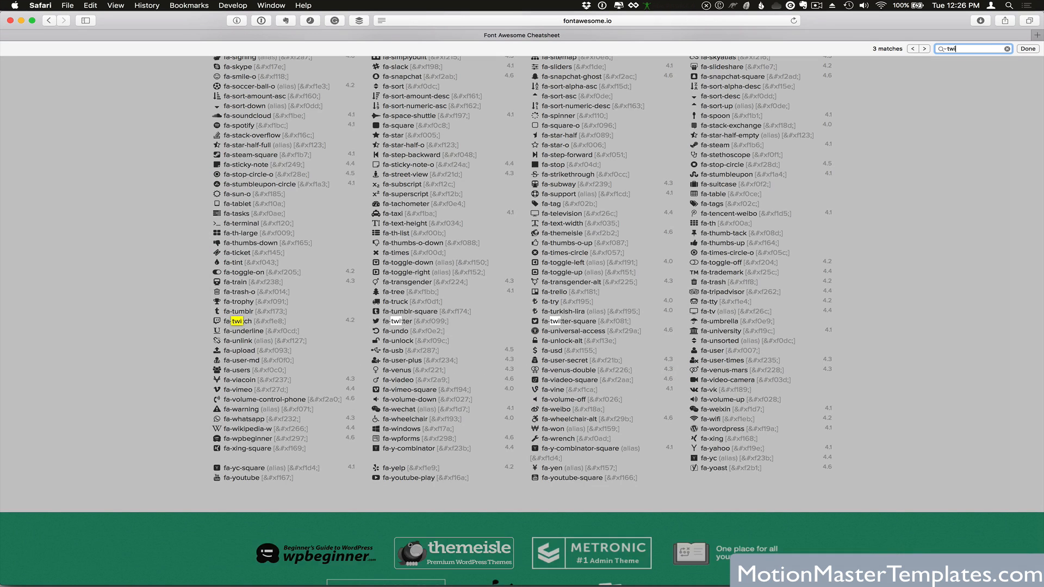
pyautogui.write('t')
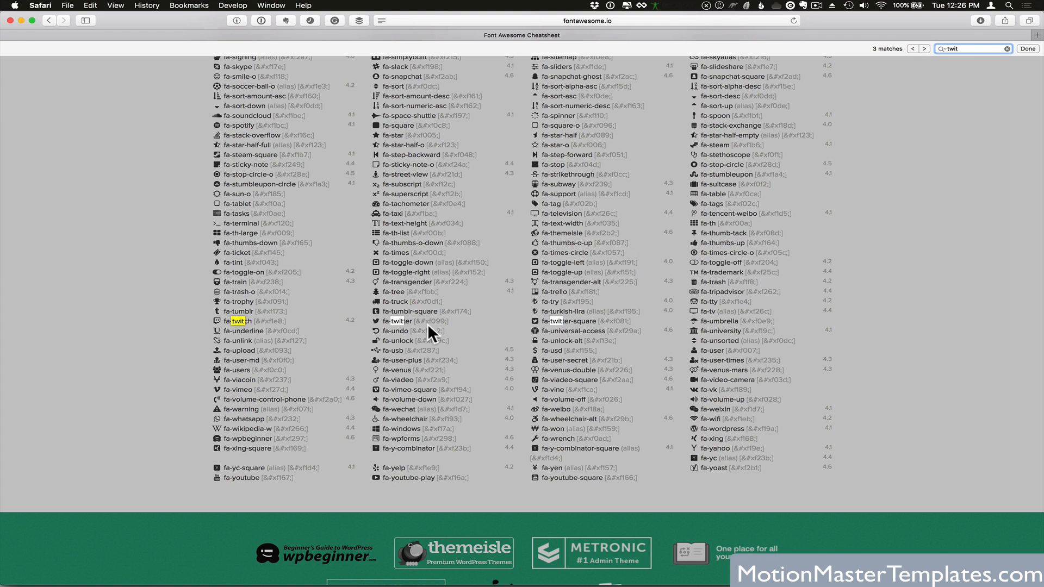
pyautogui.click(383, 321)
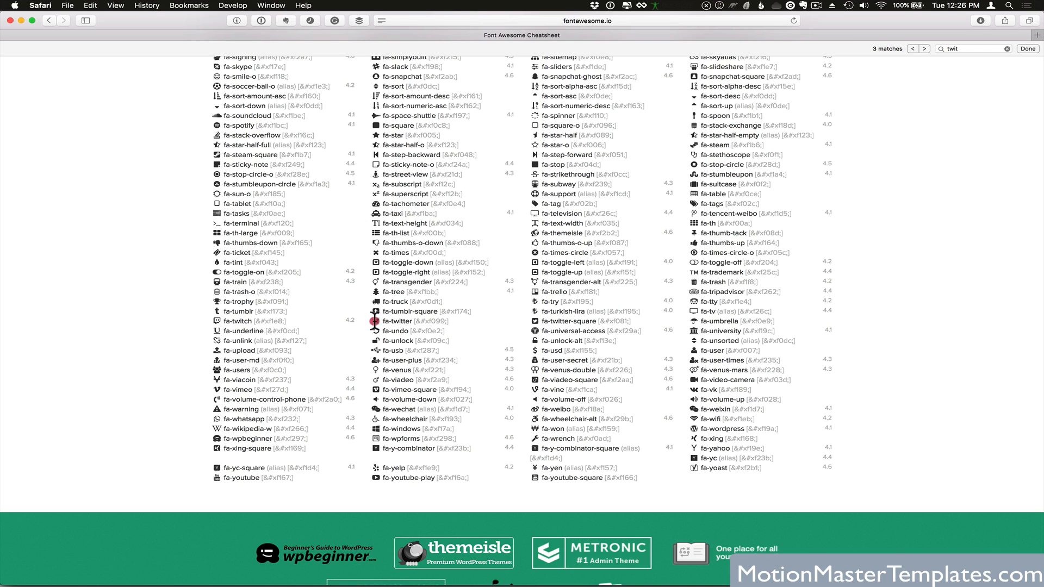
pyautogui.click(374, 321)
pyautogui.press('super+c')
# Switch to Motion and paste the copied Twitter icon as the content of the text layer in the Icons group.
pyautogui.press('super+Tab')
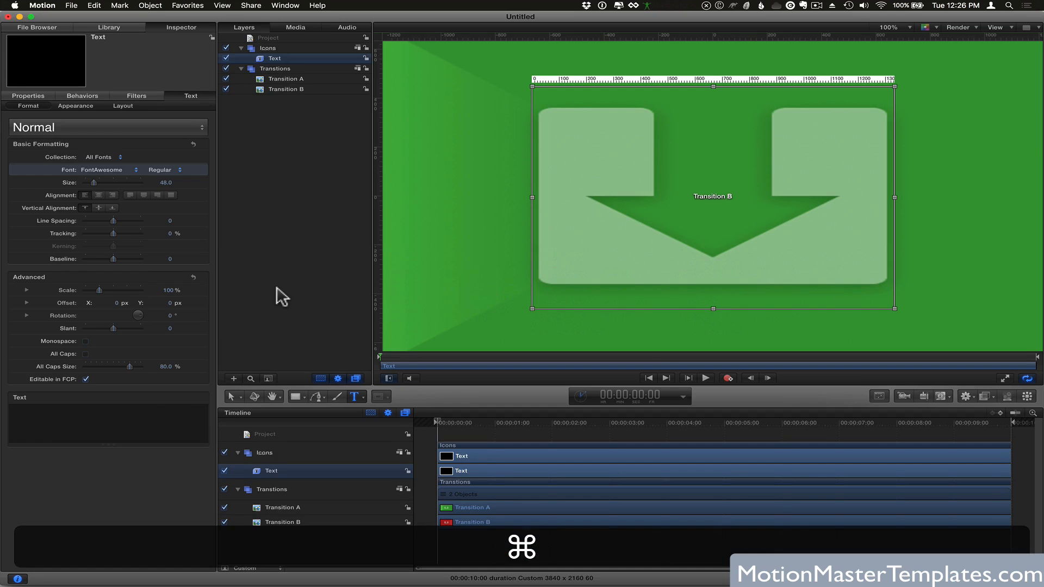
pyautogui.click(104, 422)
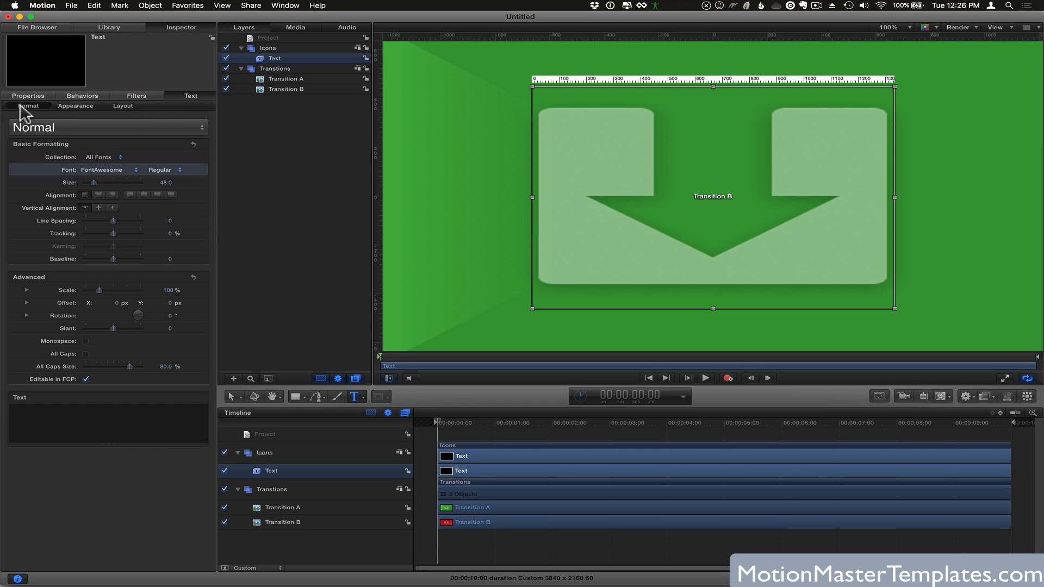
pyautogui.click(33, 413)
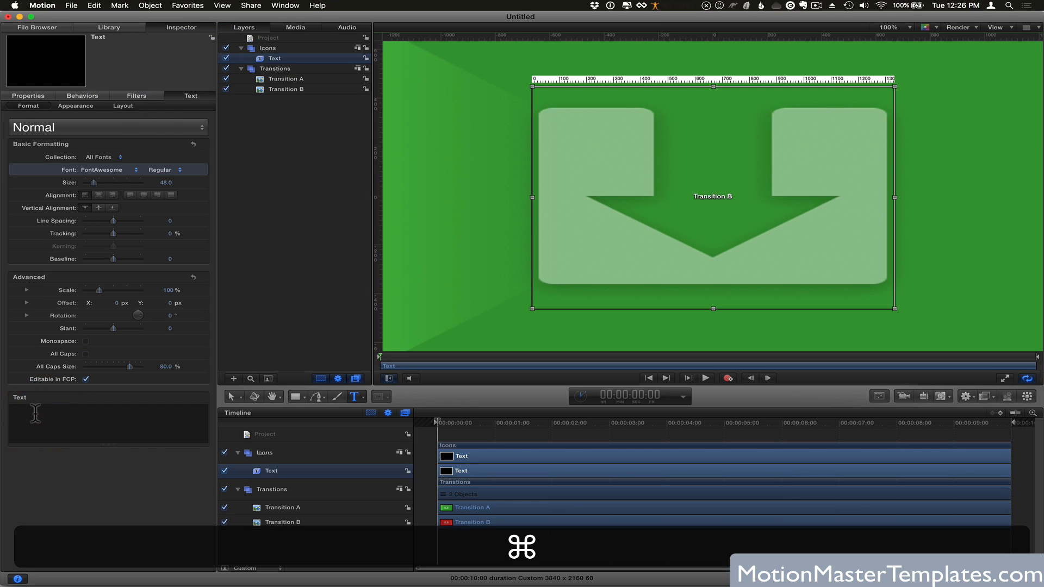
pyautogui.press('super+v')
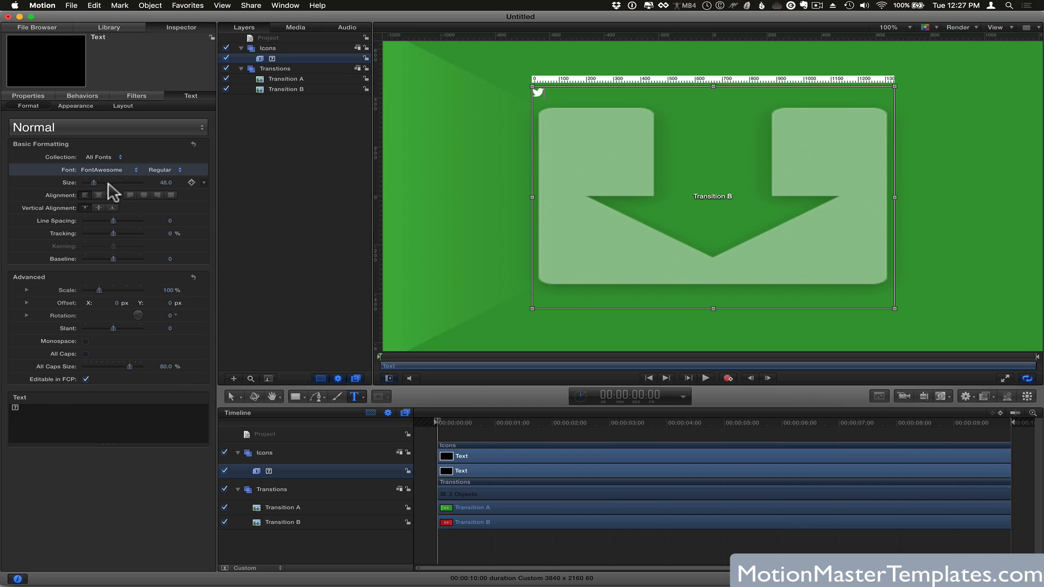
# Center the Twitter icon horizontally and vertically in its text box and enlarge it to size 817.
pyautogui.moveTo(95, 183); pyautogui.dragTo(142, 183)
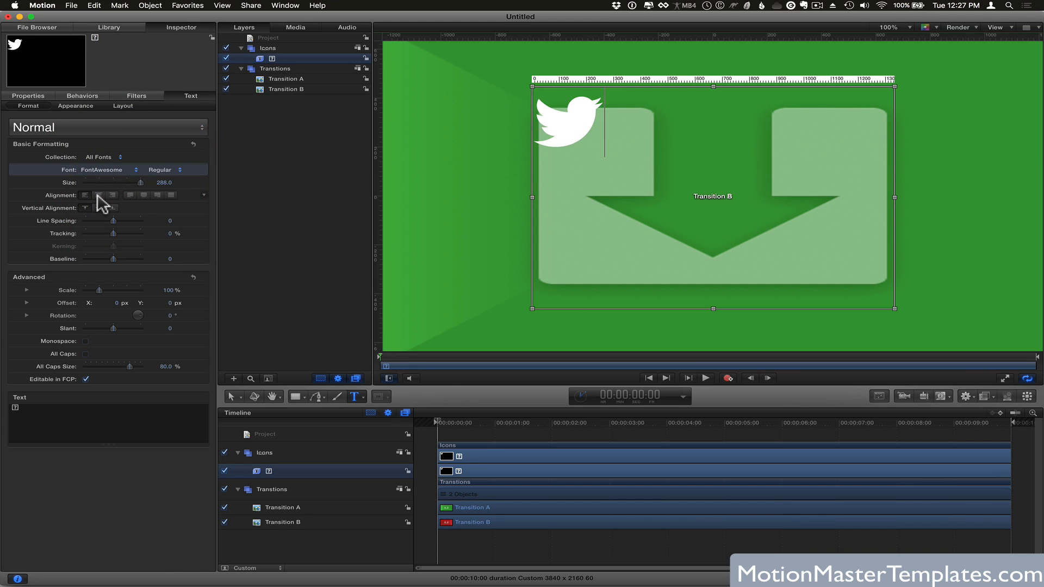
pyautogui.click(99, 194)
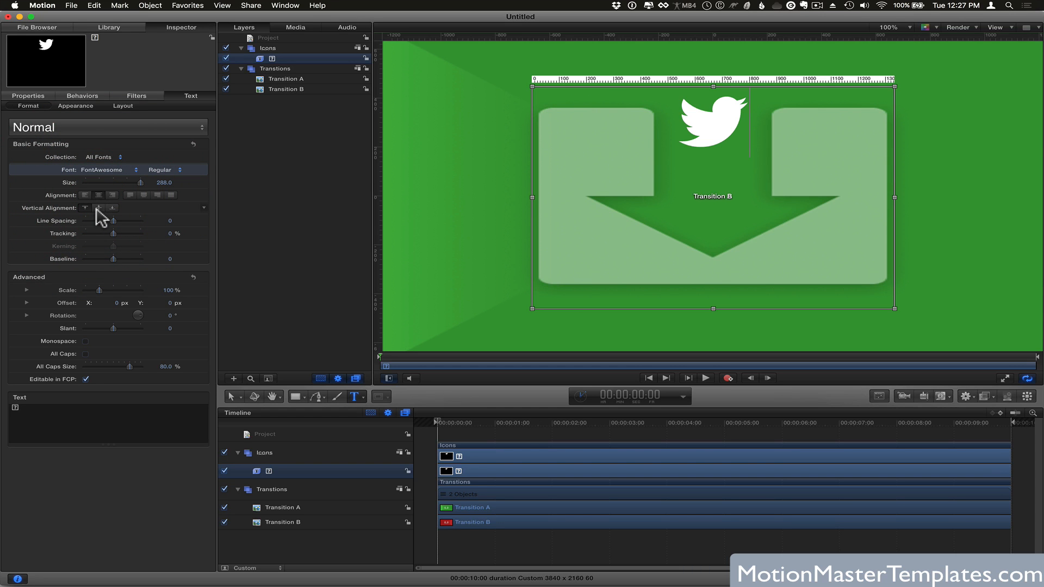
pyautogui.click(98, 208)
pyautogui.moveTo(158, 182)
pyautogui.mouseDown()
pyautogui.moveTo(212, 183)
pyautogui.moveTo(158, 186)
pyautogui.mouseUp()
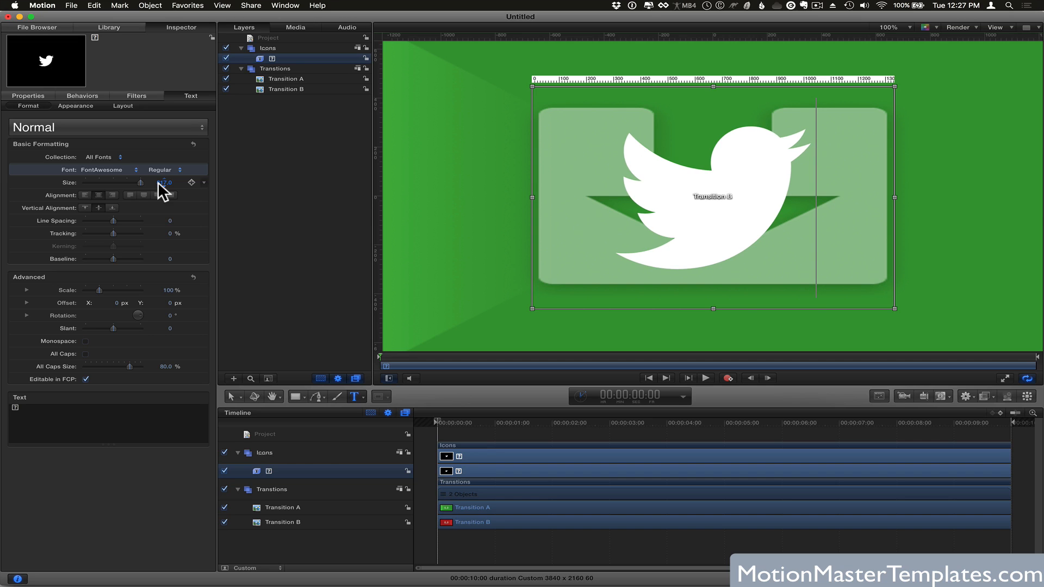
pyautogui.click(273, 469)
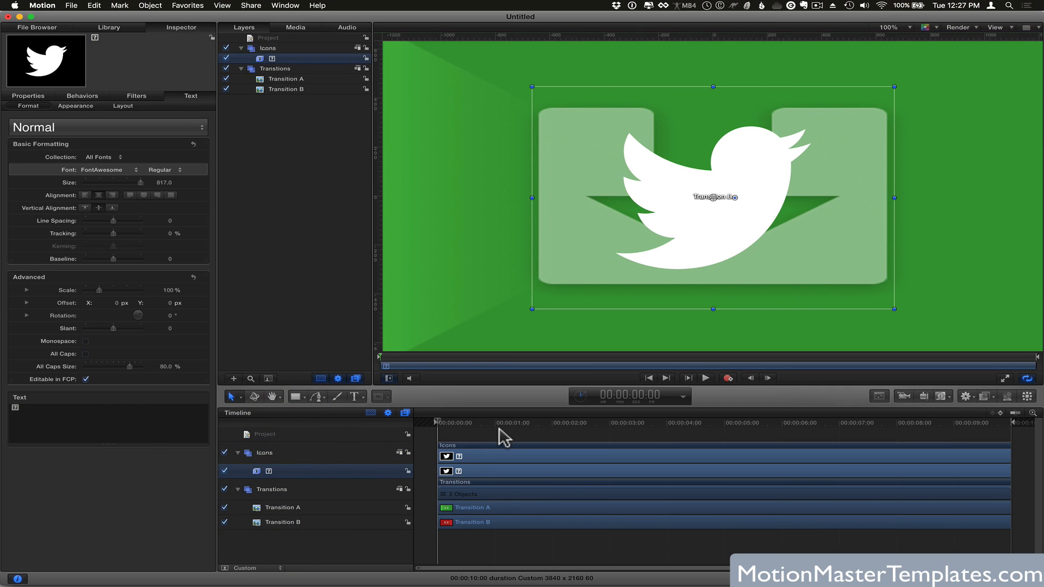
# Add a new camera to the project with the groups switched to 3D, and set the Transitions group back to 2D.
pyautogui.moveTo(460, 423); pyautogui.dragTo(414, 421)
pyautogui.click(269, 435)
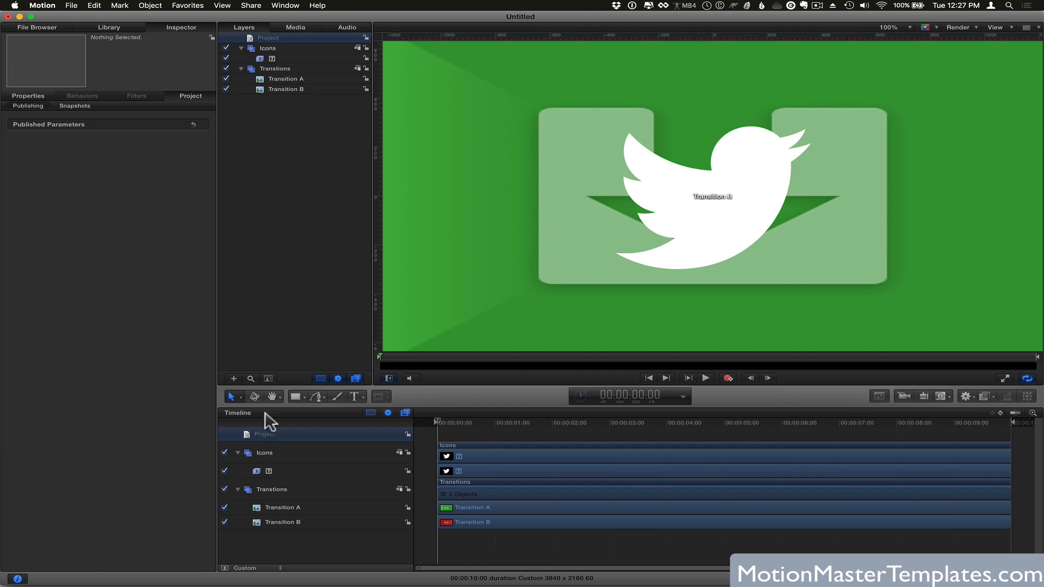
pyautogui.click(151, 6)
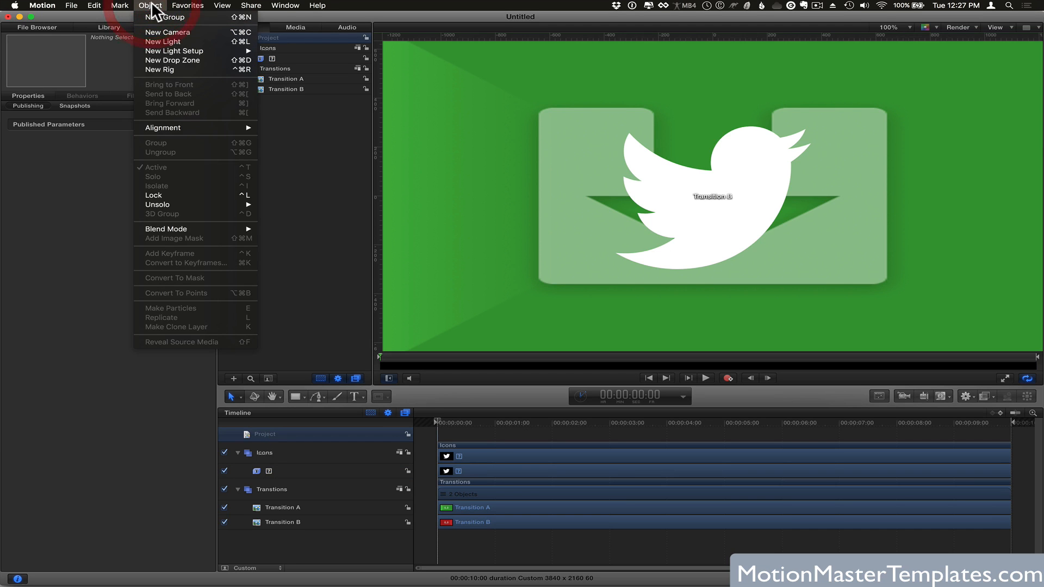
pyautogui.click(163, 32)
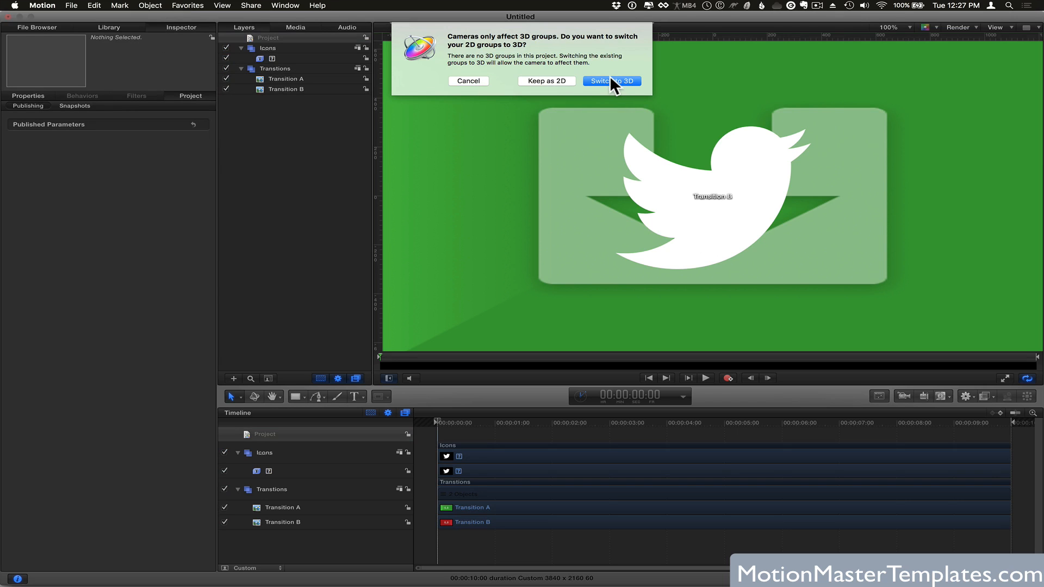
pyautogui.click(610, 80)
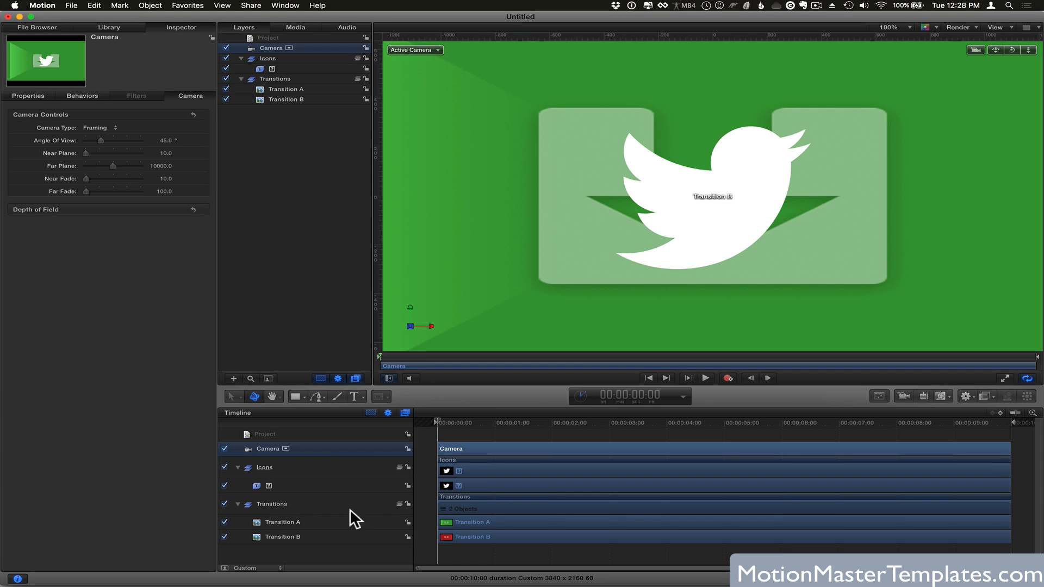
pyautogui.click(399, 503)
# Try shifting the camera's X position to test its effect on the icon and transition clips, and undo the move.
pyautogui.click(27, 95)
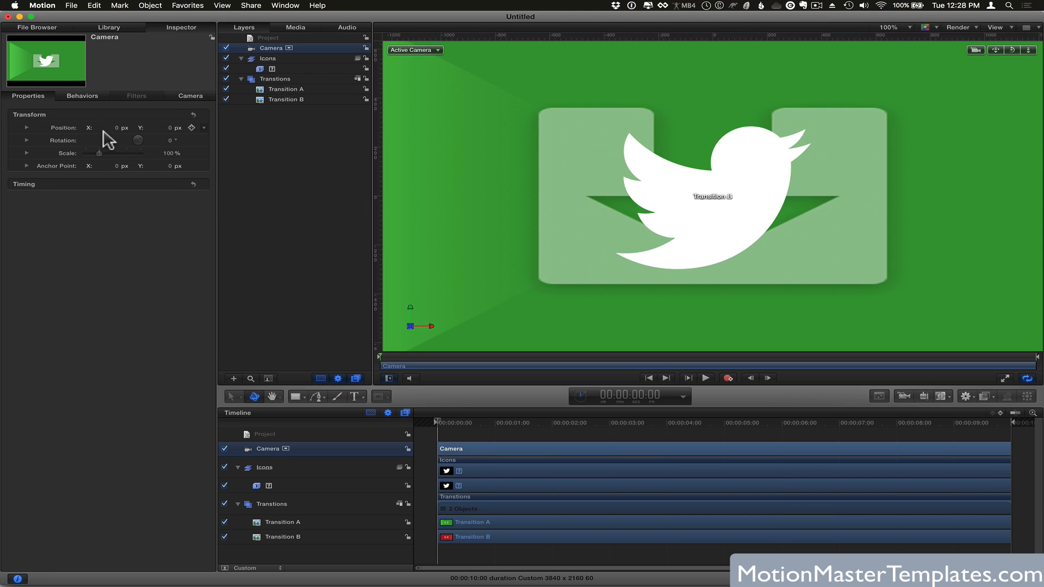
pyautogui.moveTo(118, 128); pyautogui.dragTo(168, 123)
pyautogui.press('super+z')
pyautogui.press('super+z')
pyautogui.moveTo(448, 422); pyautogui.dragTo(413, 421)
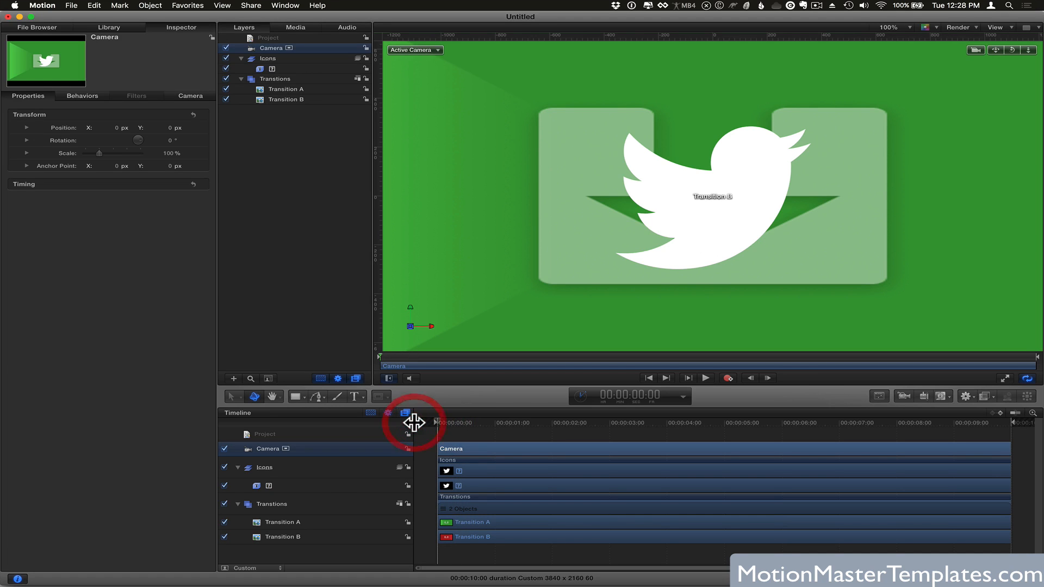
# Rotate the Icons group around its Y axis so the Twitter icon is seen at an angle.
pyautogui.click(330, 469)
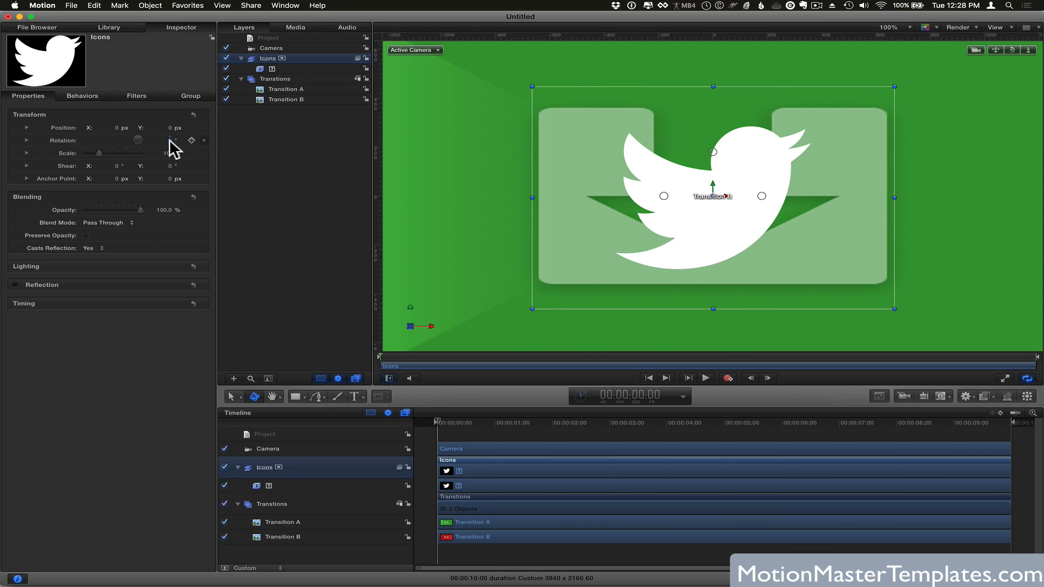
pyautogui.moveTo(170, 140); pyautogui.dragTo(170, 145)
pyautogui.press('super+z')
pyautogui.click(26, 140)
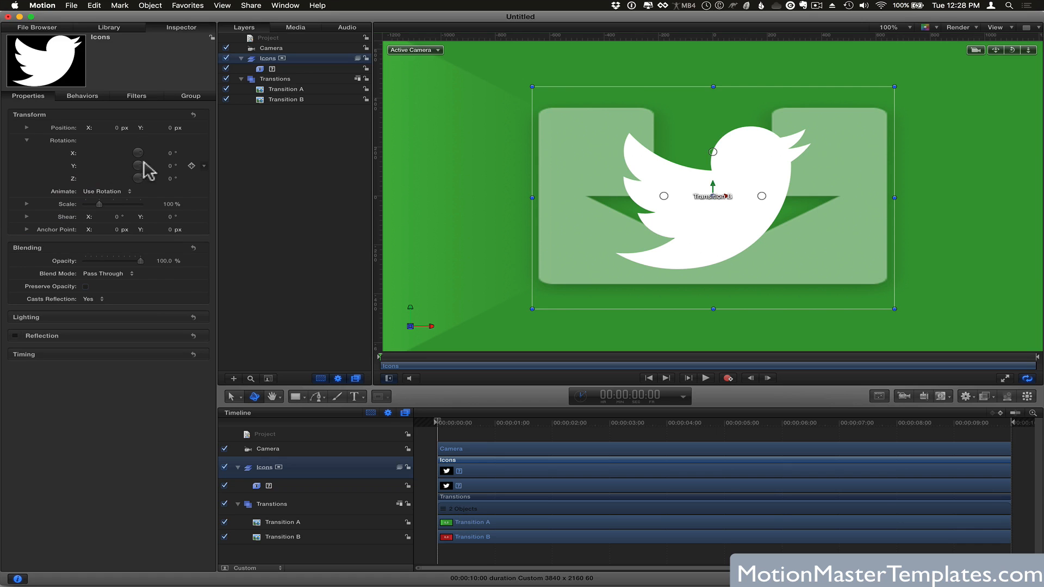
pyautogui.moveTo(172, 166); pyautogui.dragTo(196, 165)
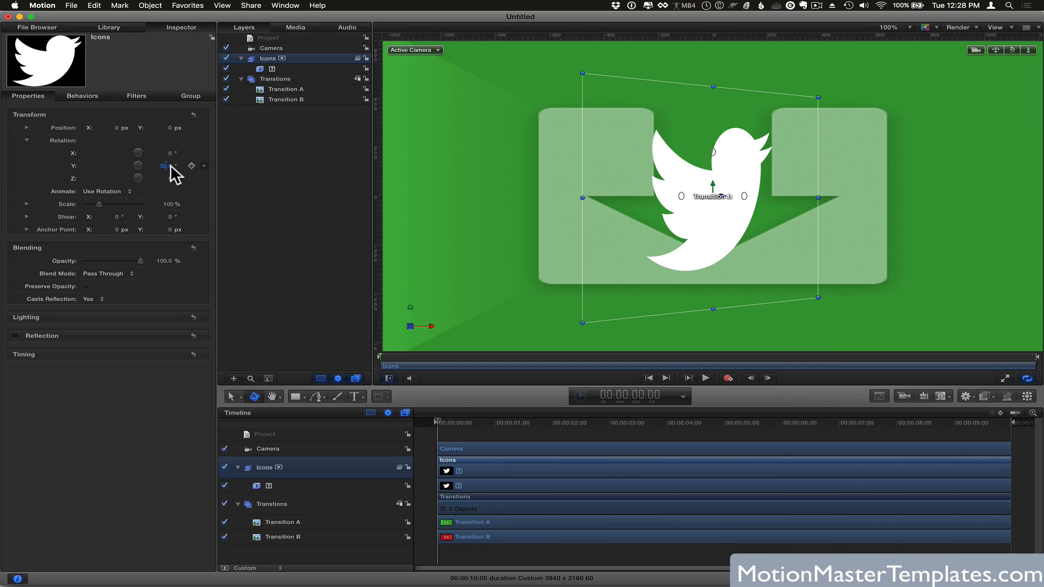
# Turn the Twitter text icon into 3D text with a depth of 57 and a front edge size of 6.34.
pyautogui.click(259, 67)
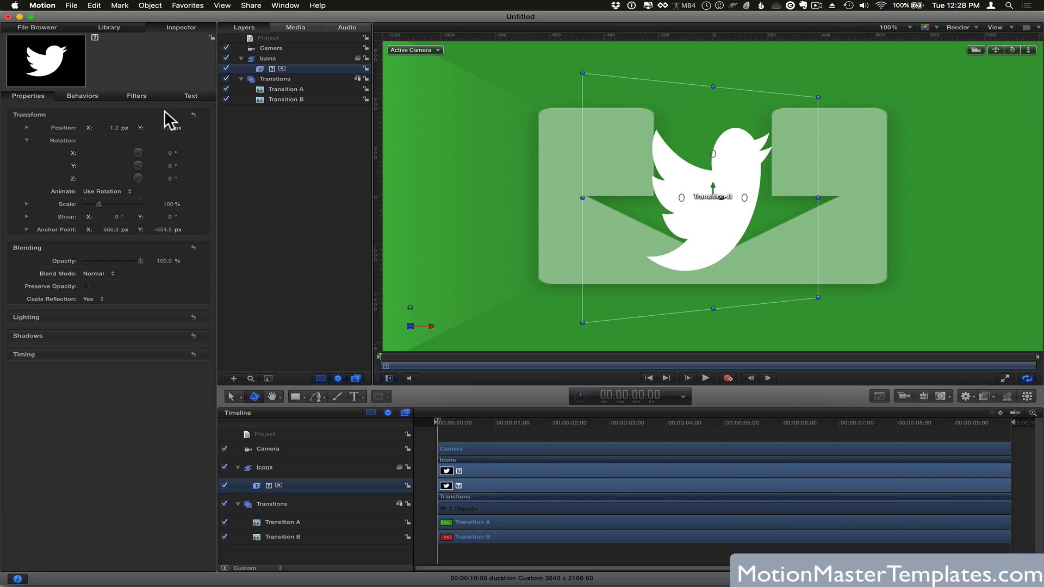
pyautogui.click(189, 97)
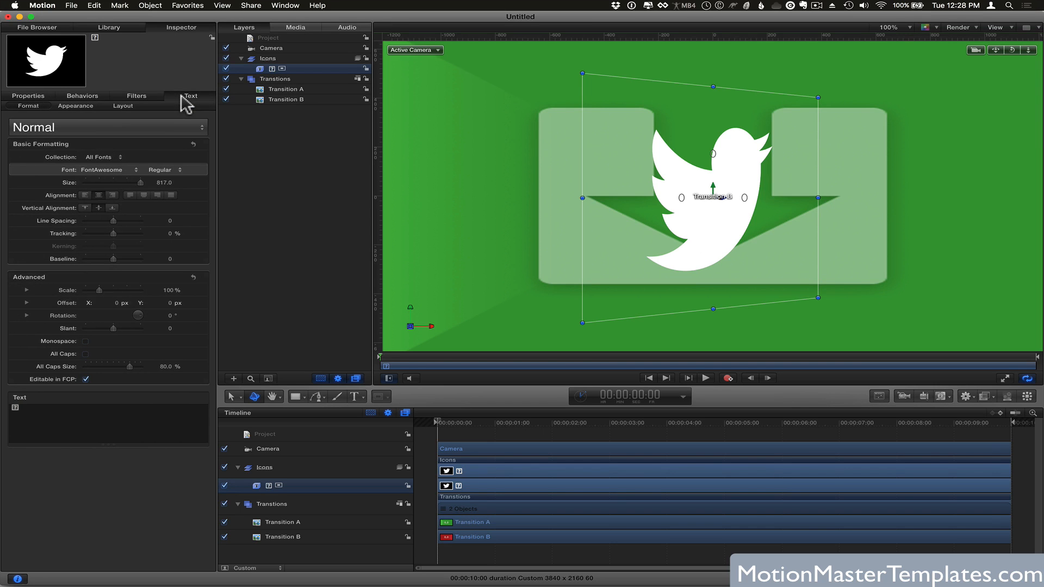
pyautogui.click(73, 107)
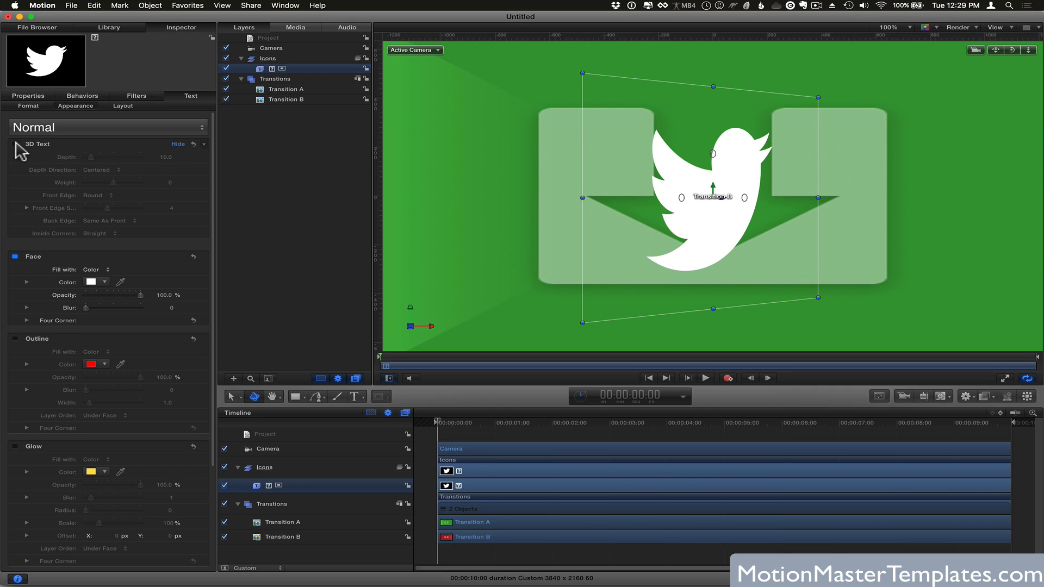
pyautogui.click(15, 144)
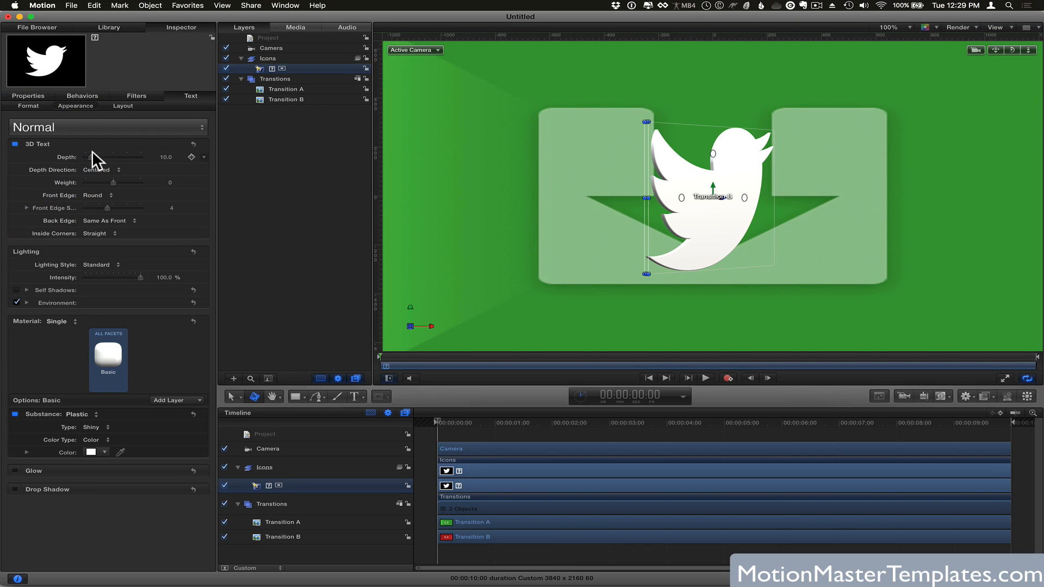
pyautogui.moveTo(94, 155); pyautogui.dragTo(116, 157)
pyautogui.click(116, 157)
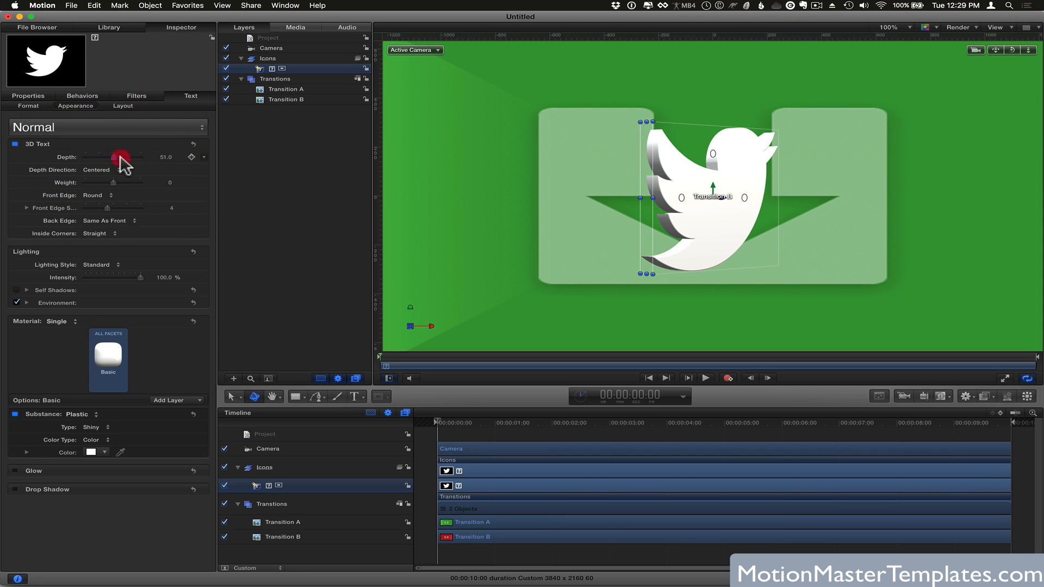
pyautogui.click(116, 208)
pyautogui.moveTo(117, 209); pyautogui.dragTo(124, 208)
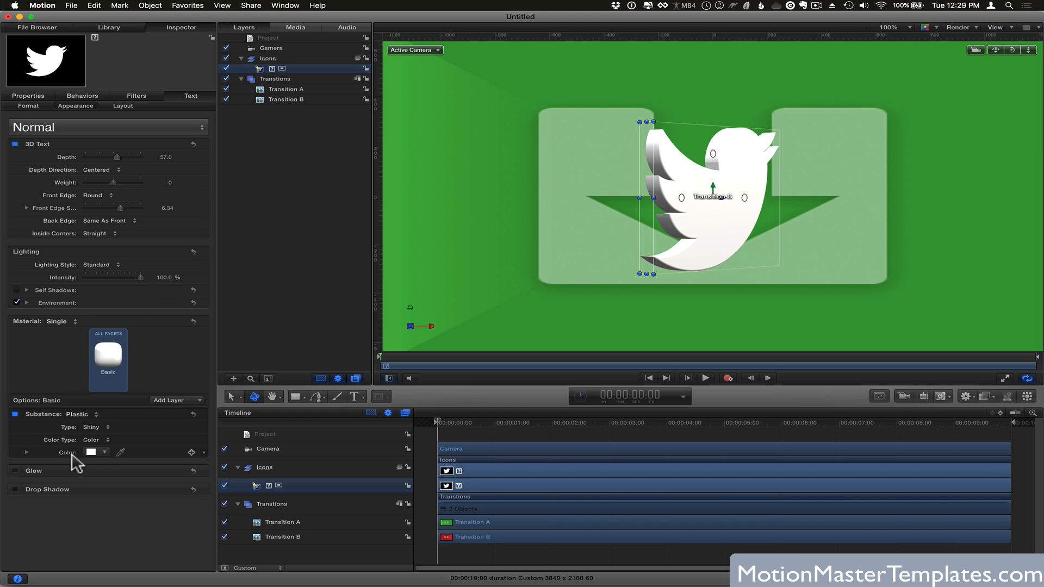
# Try several colors for the 3D icon's plastic substance and settle on a neutral mid gray.
pyautogui.click(90, 452)
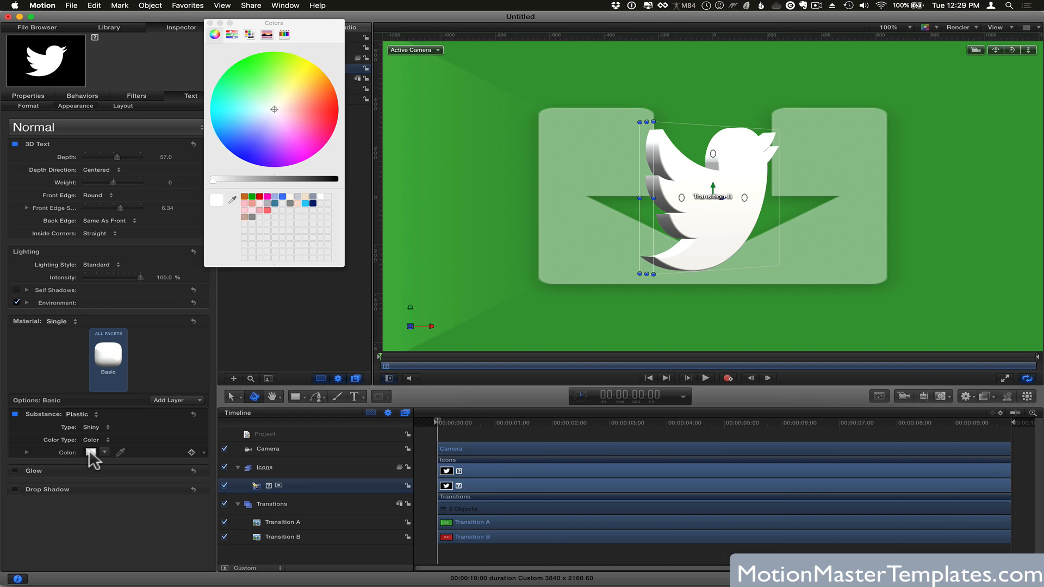
pyautogui.click(302, 137)
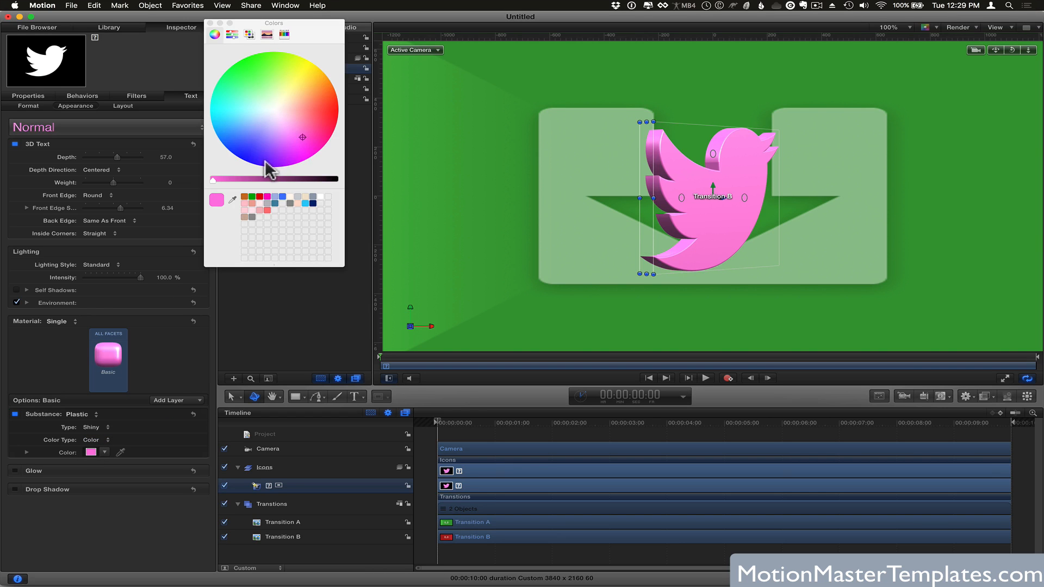
pyautogui.click(312, 196)
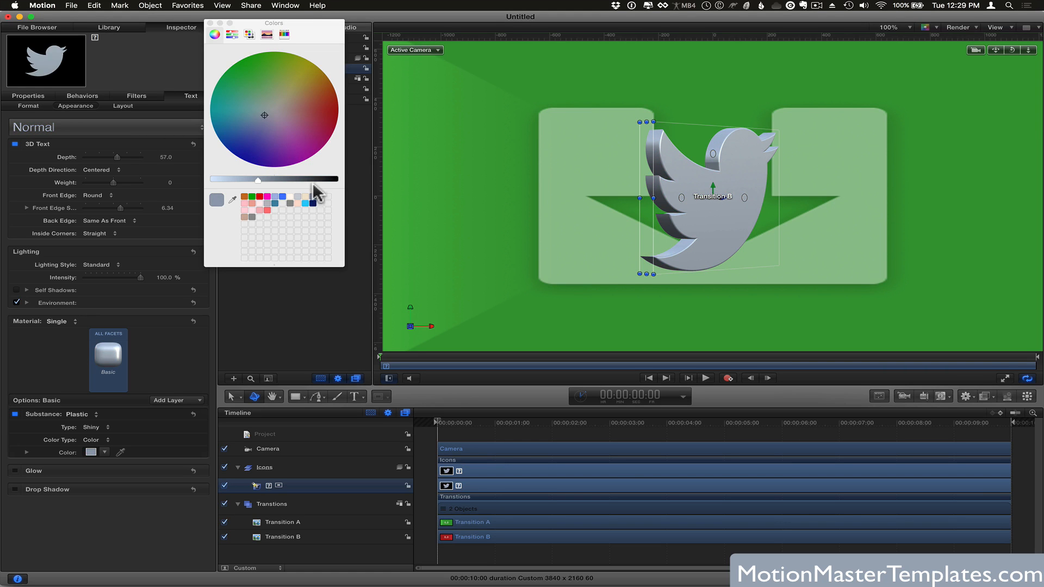
pyautogui.click(319, 197)
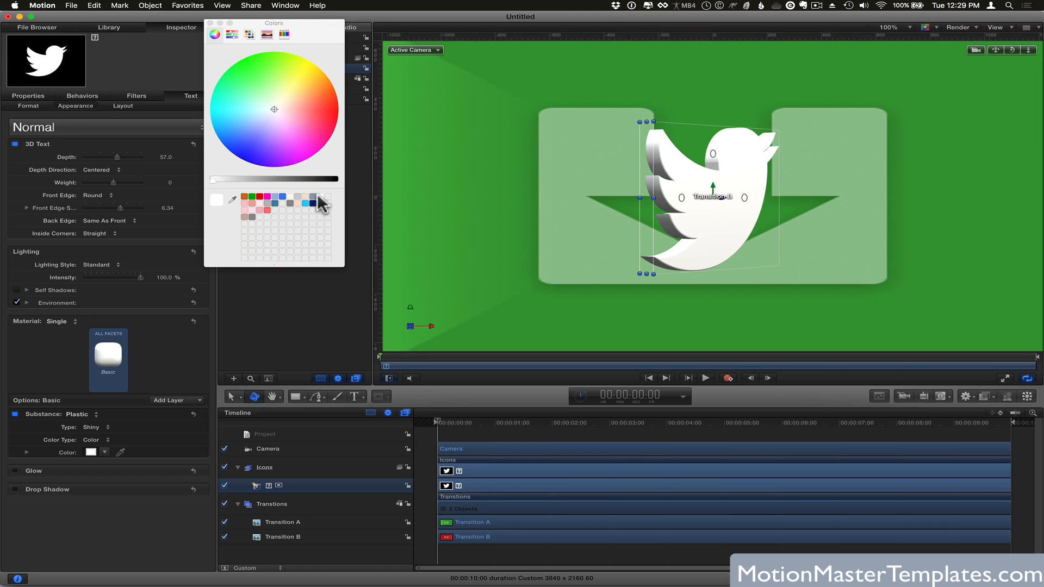
pyautogui.moveTo(272, 180); pyautogui.dragTo(274, 179)
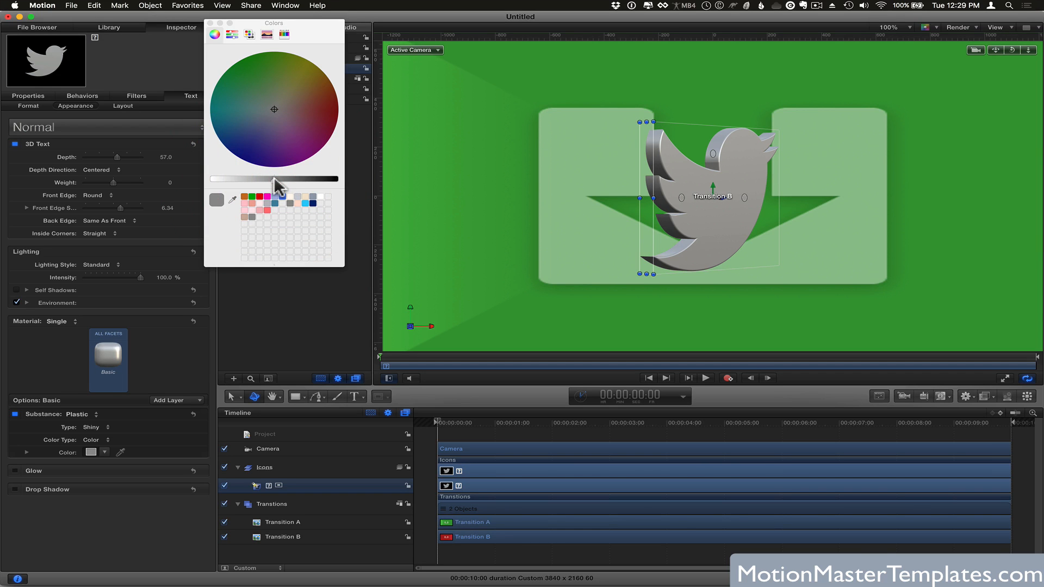
pyautogui.click(210, 24)
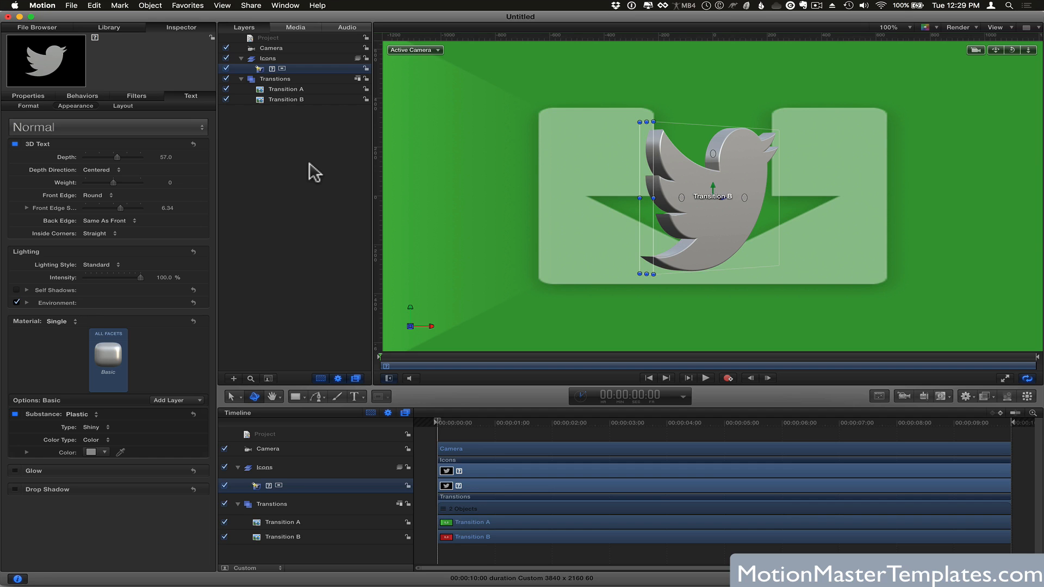
# Add a Tint color correction filter to the Icons group and set its color to bright blue.
pyautogui.moveTo(282, 70); pyautogui.dragTo(273, 57)
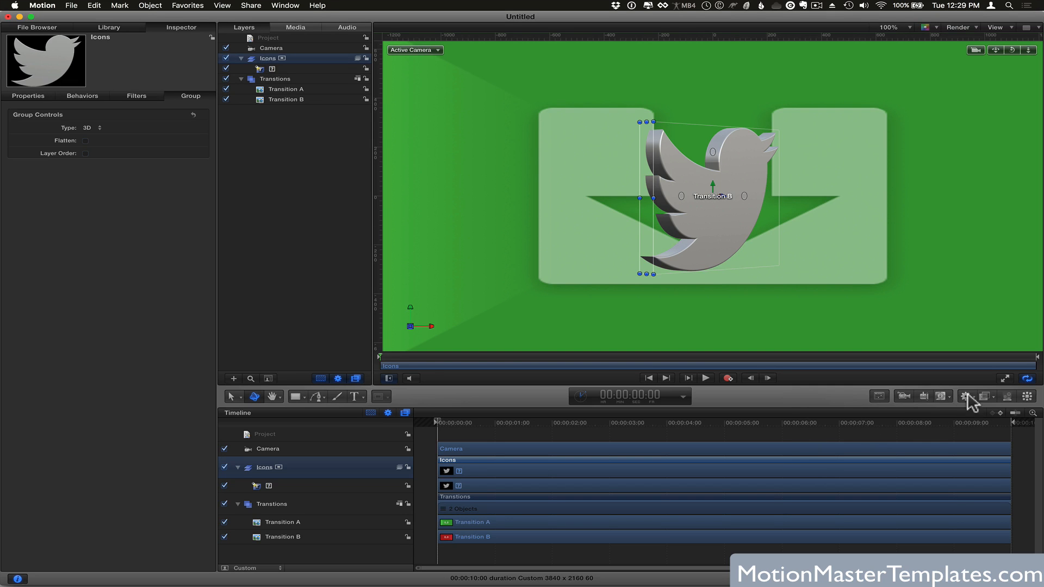
pyautogui.click(984, 395)
pyautogui.moveTo(968, 427)
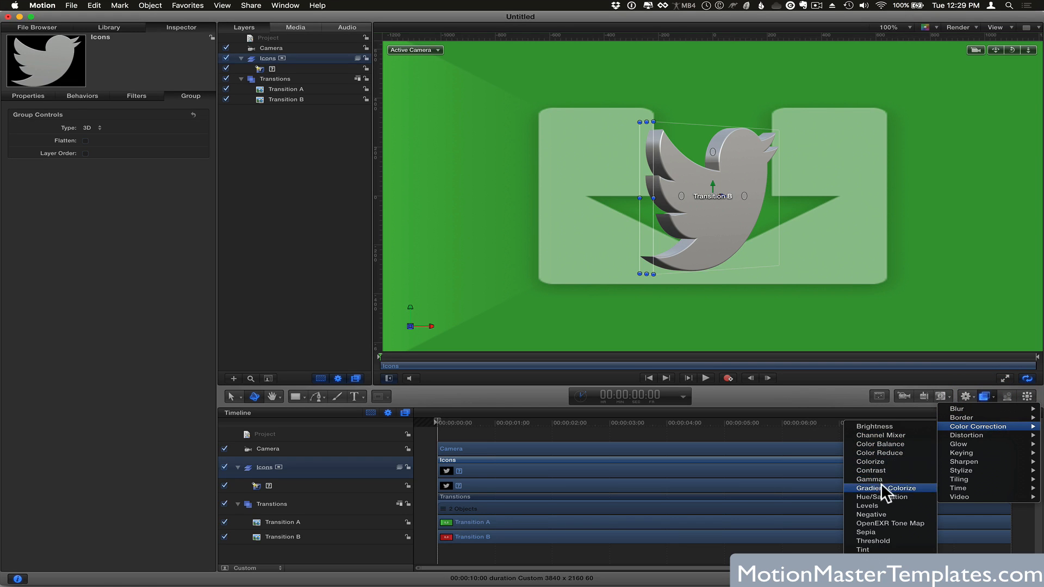
pyautogui.click(867, 549)
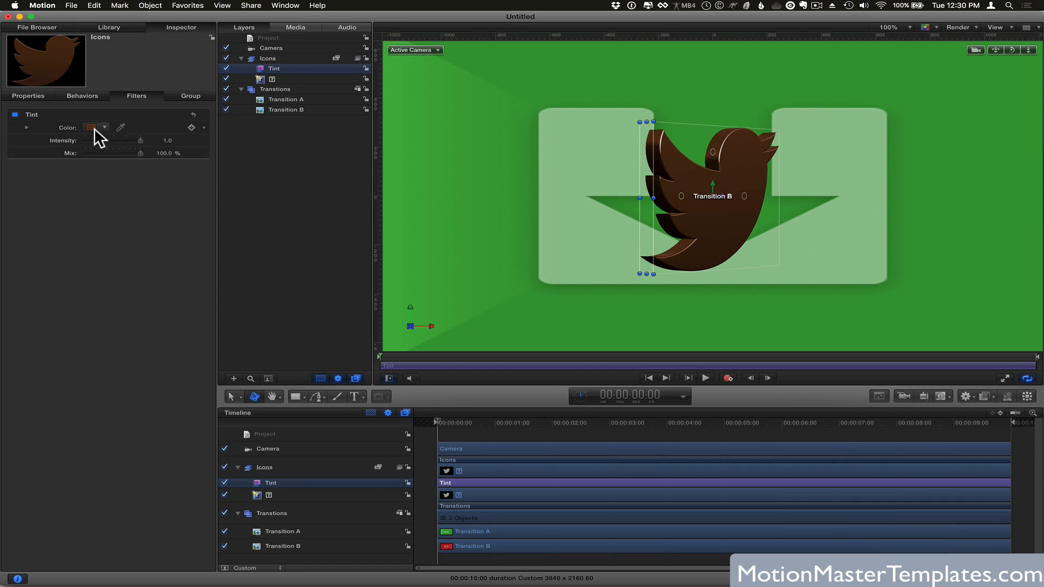
pyautogui.click(91, 127)
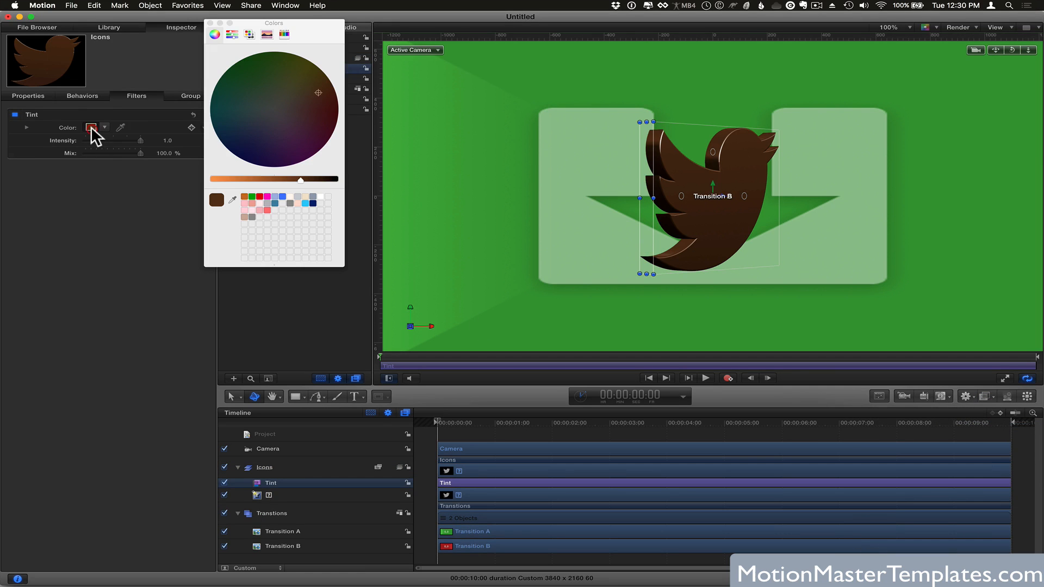
pyautogui.click(282, 196)
pyautogui.click(211, 23)
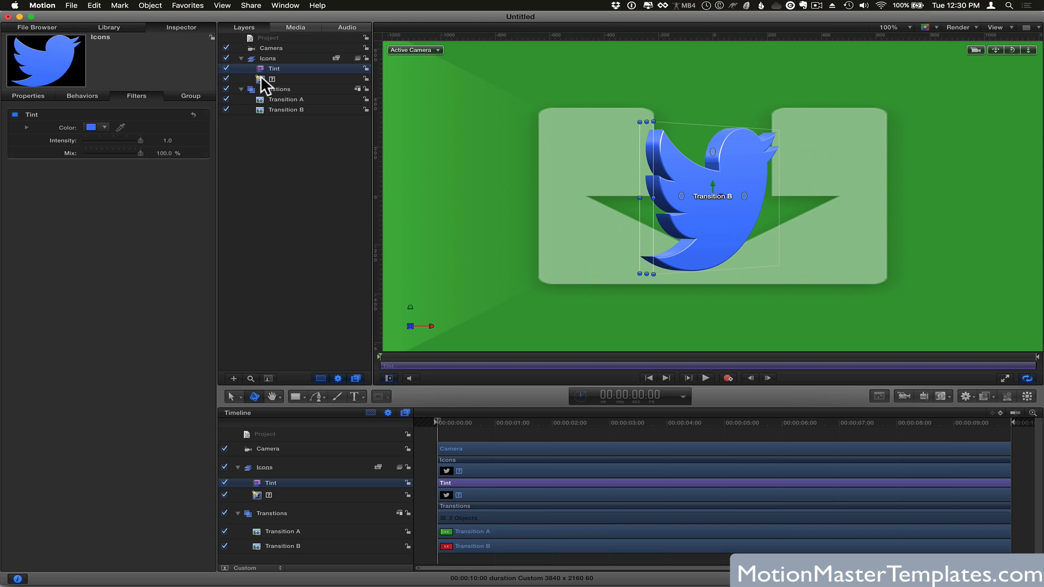
pyautogui.click(261, 77)
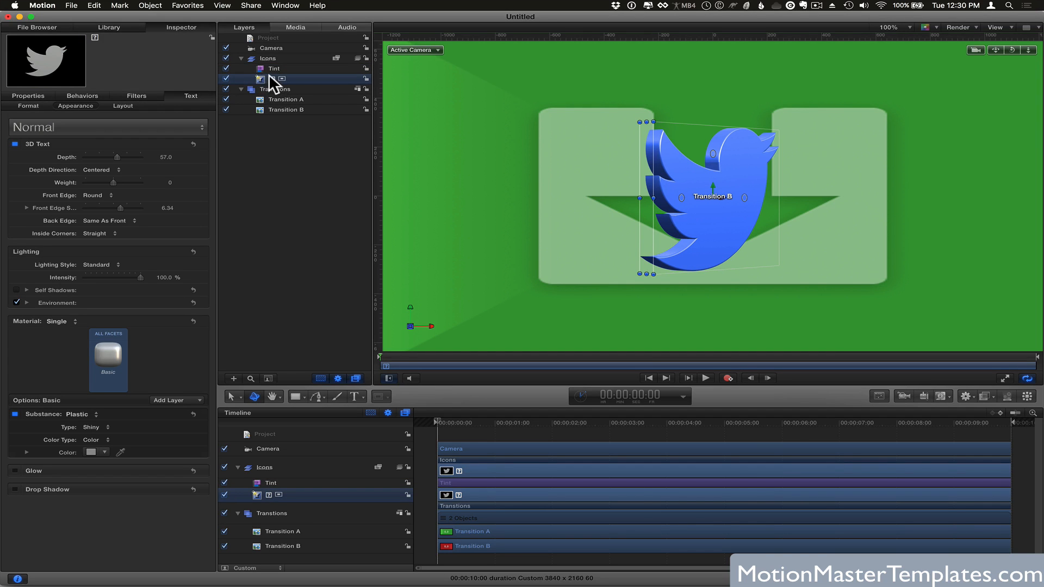
pyautogui.click(274, 68)
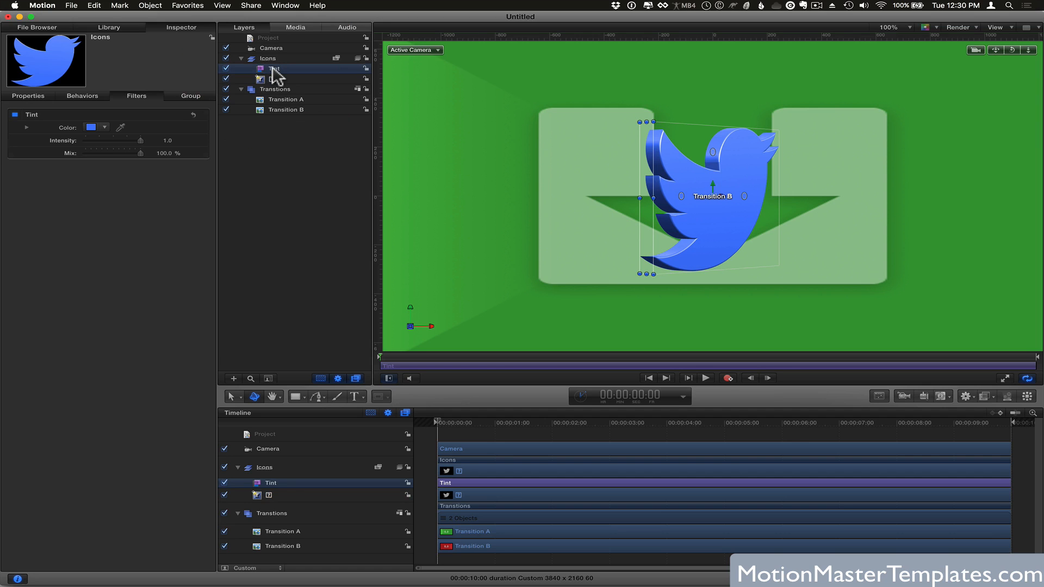
pyautogui.click(262, 80)
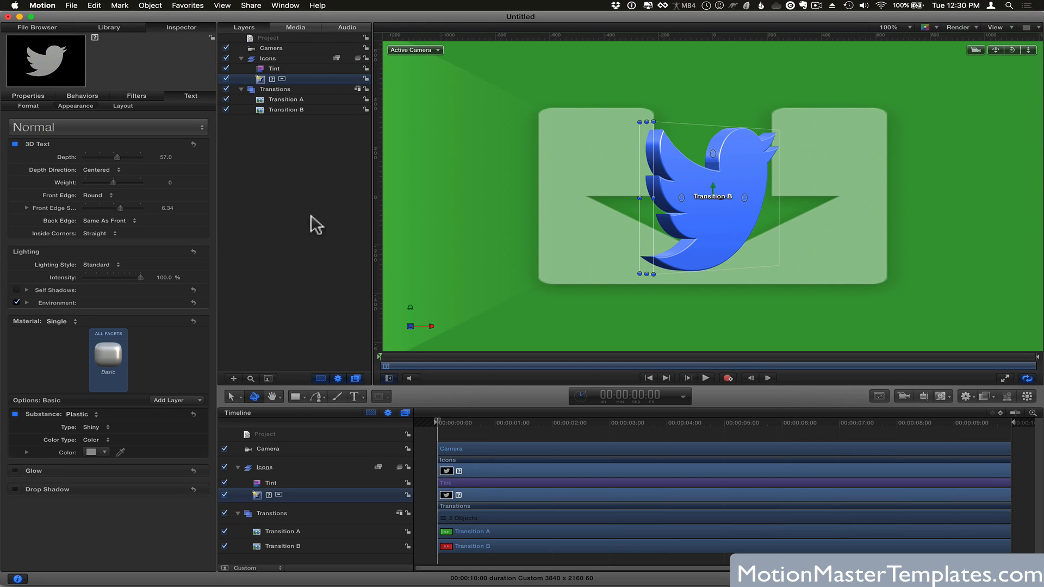
# Test how light falls on the tinted icon by varying the Icons group's Y rotation, ending at 26.3°.
pyautogui.click(269, 57)
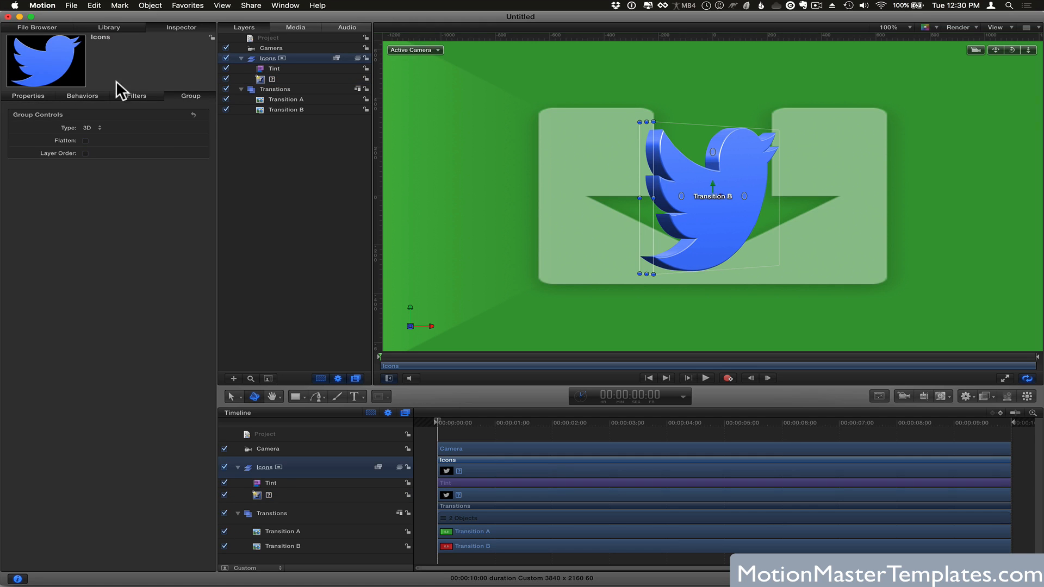
pyautogui.click(22, 93)
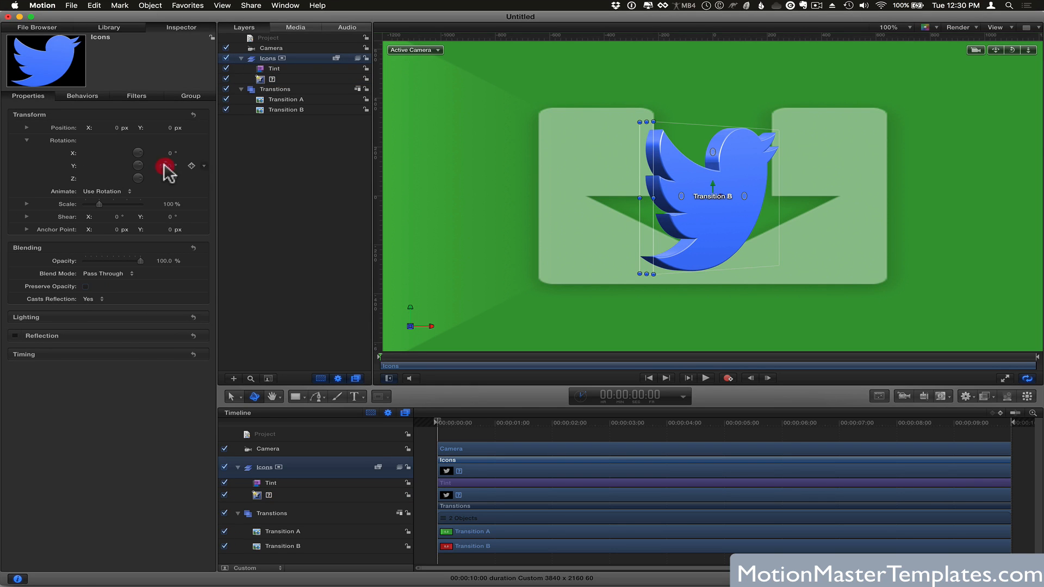
pyautogui.moveTo(165, 166); pyautogui.dragTo(169, 173)
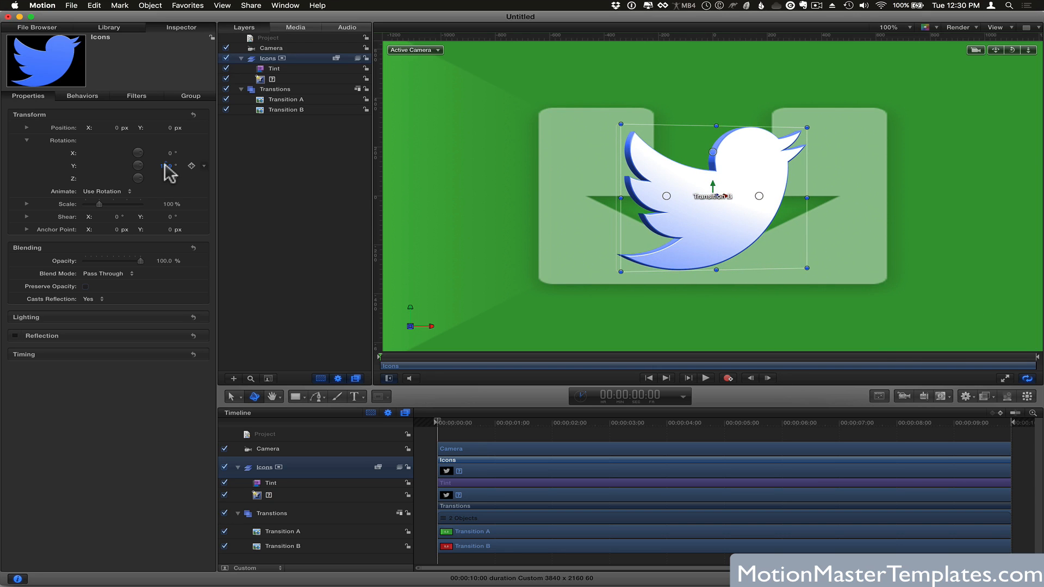
pyautogui.press('Return')
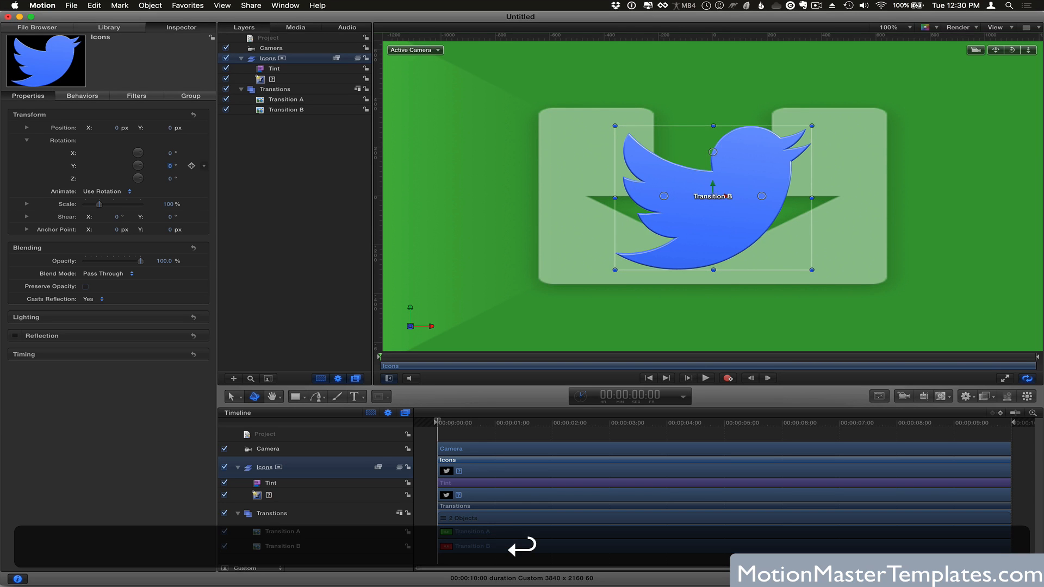
pyautogui.moveTo(168, 170); pyautogui.dragTo(175, 170)
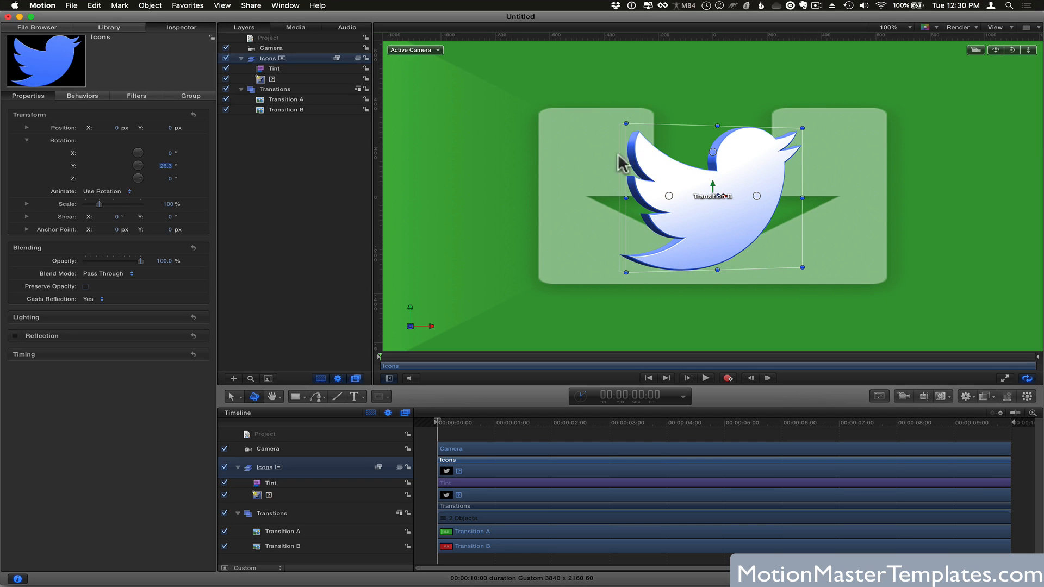
# Lower the environment lighting intensity of the 3D Twitter text to 45.35%.
pyautogui.click(264, 80)
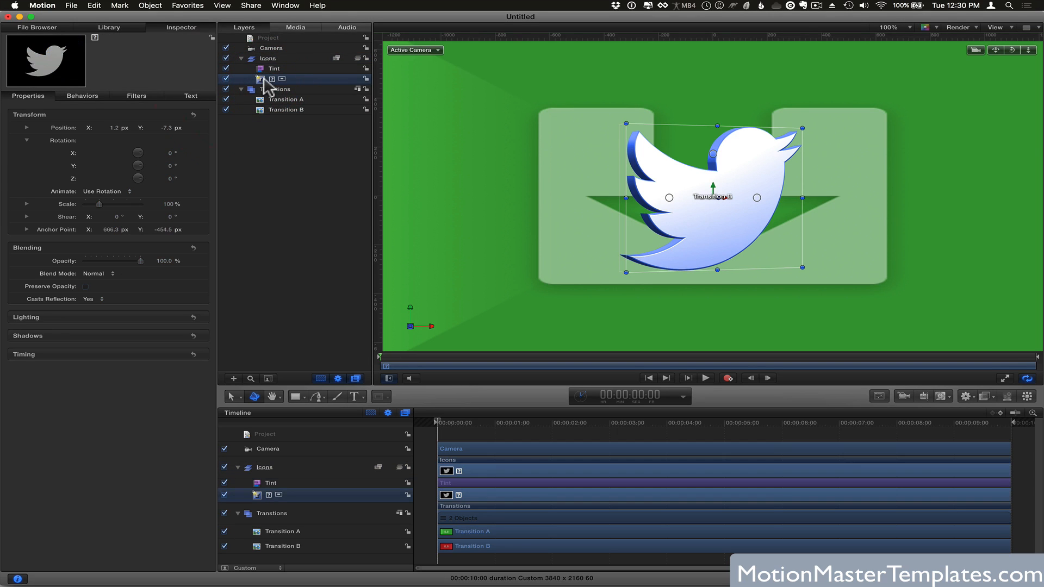
pyautogui.click(192, 95)
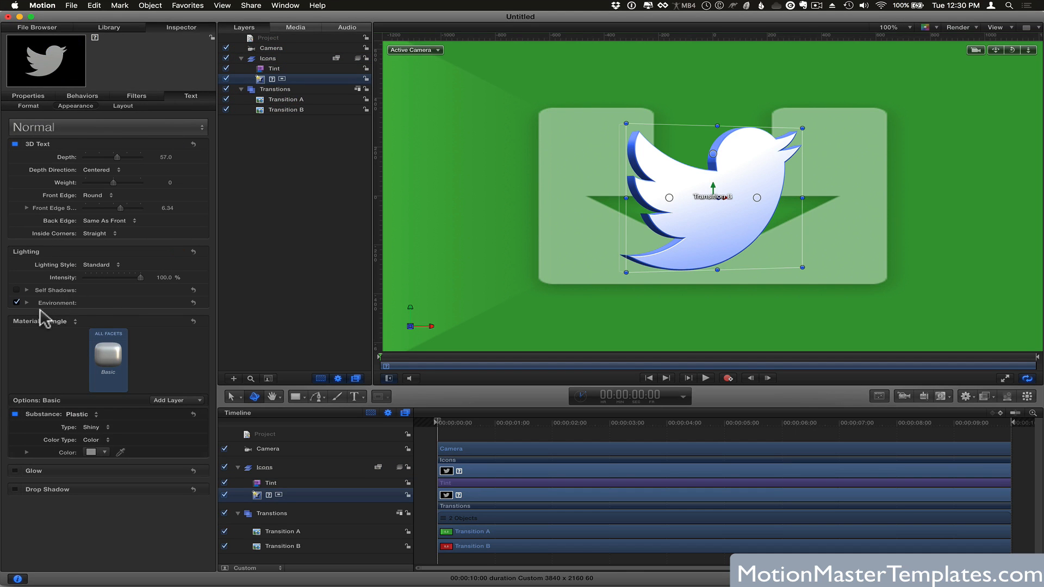
pyautogui.click(26, 303)
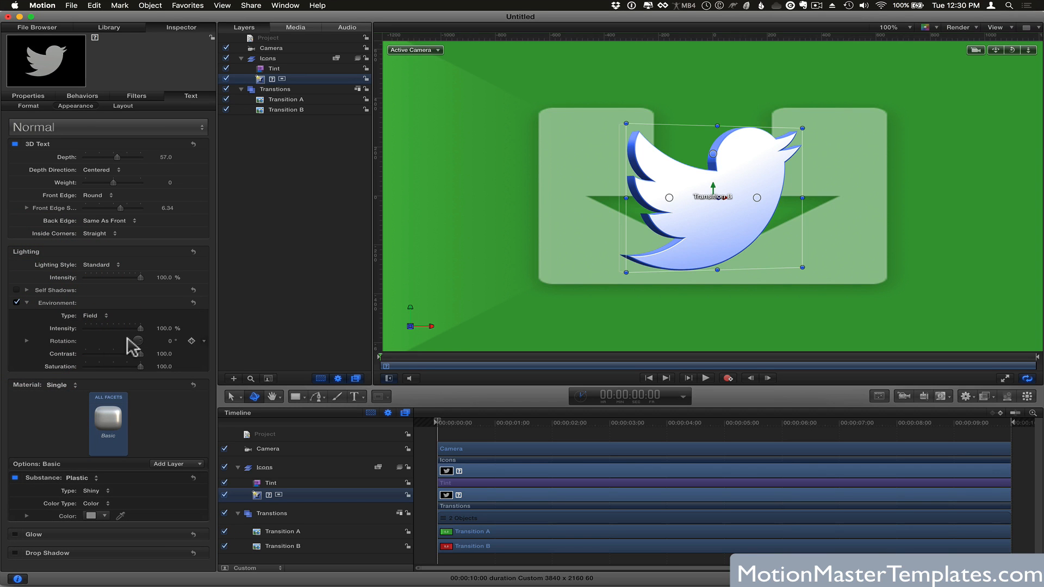
pyautogui.moveTo(126, 326); pyautogui.dragTo(110, 327)
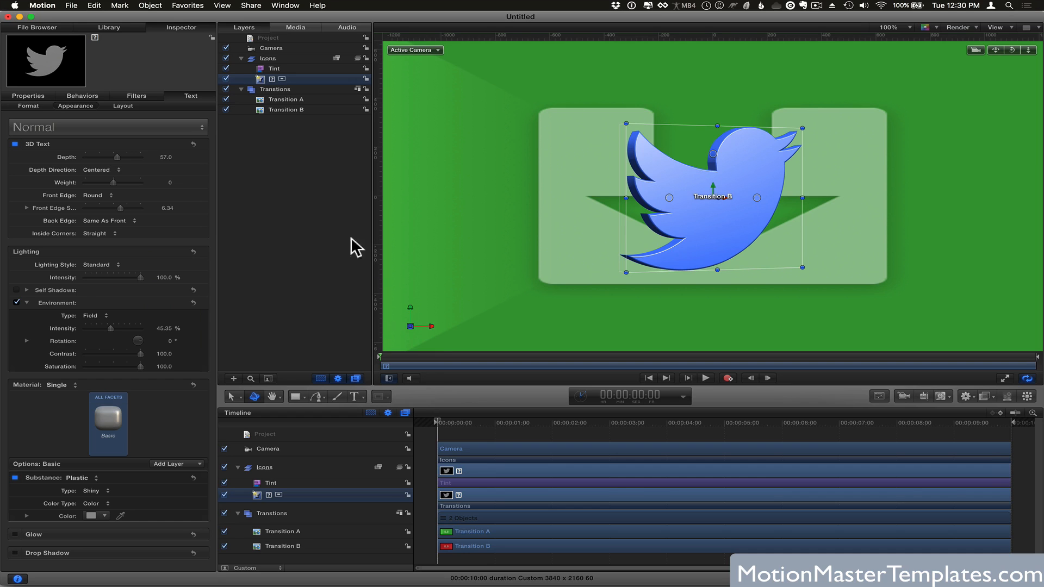
# Reset the Icons group's Y rotation to 0°.
pyautogui.click(266, 59)
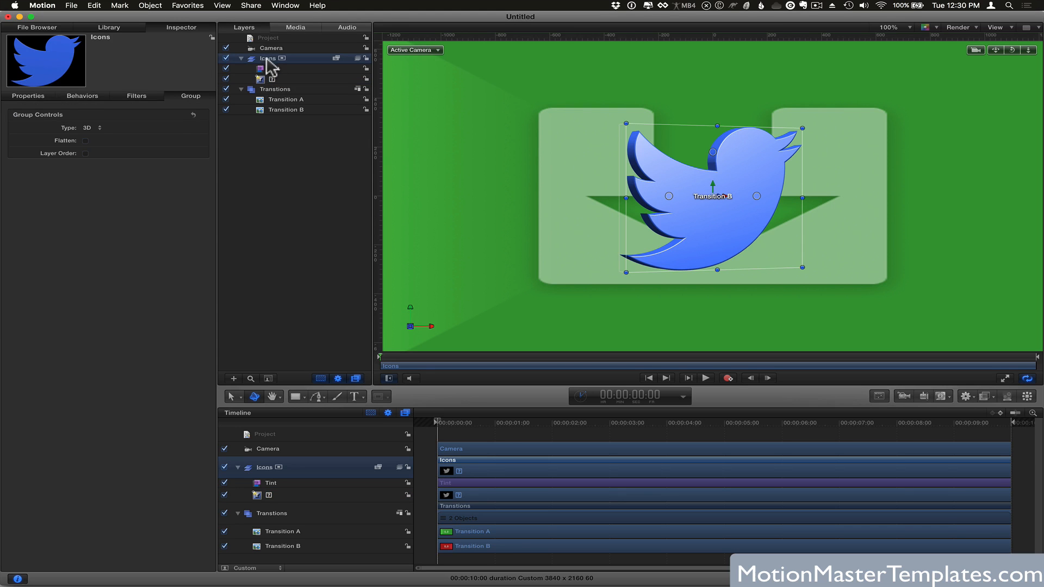
pyautogui.click(34, 98)
pyautogui.click(168, 167)
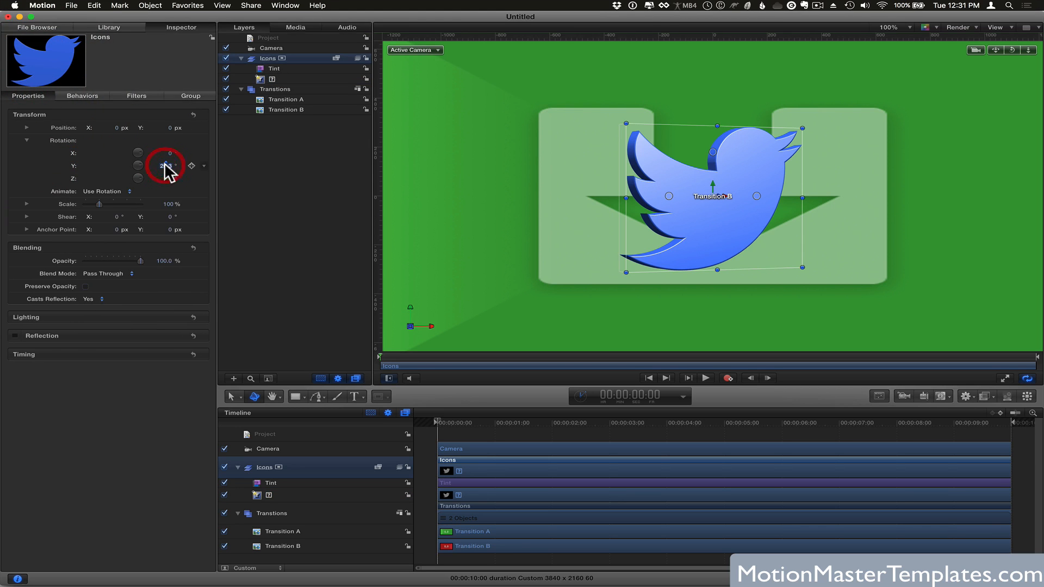
pyautogui.write('0')
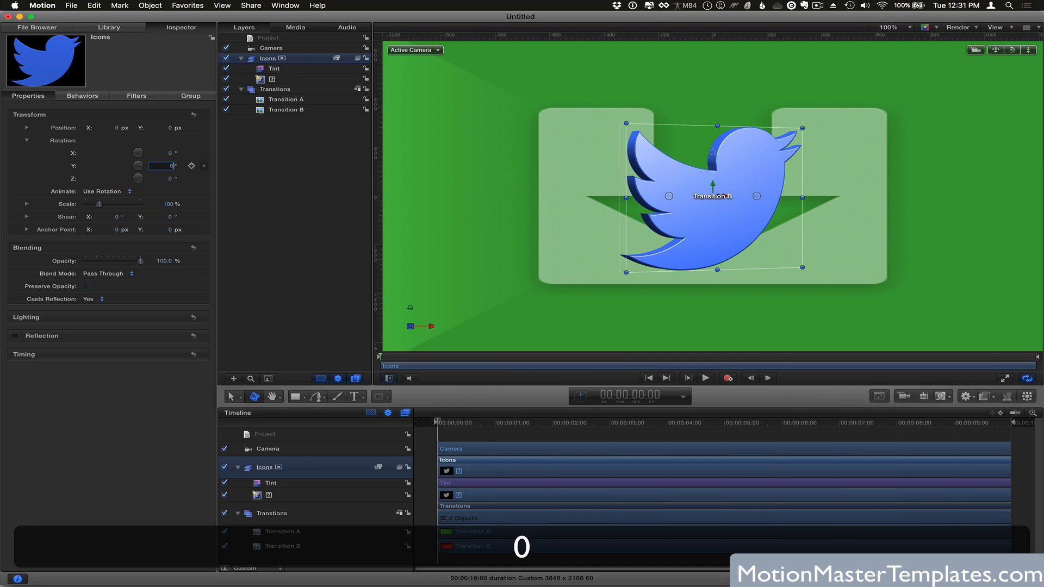
pyautogui.press('Return')
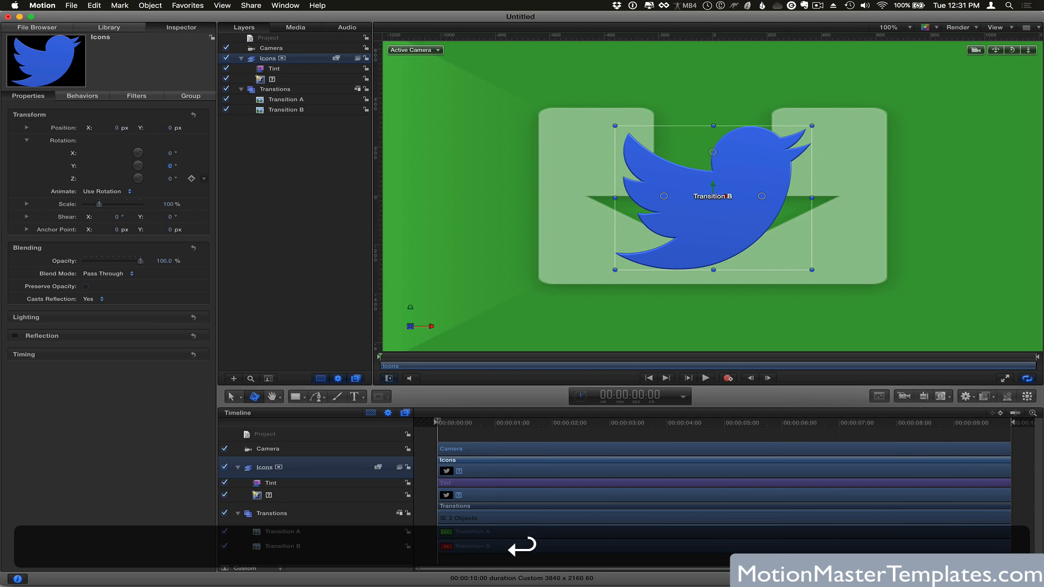
# Start saving the project as a Final Cut Pro transition template and assign it the Tutorial theme.
pyautogui.press('super+s')
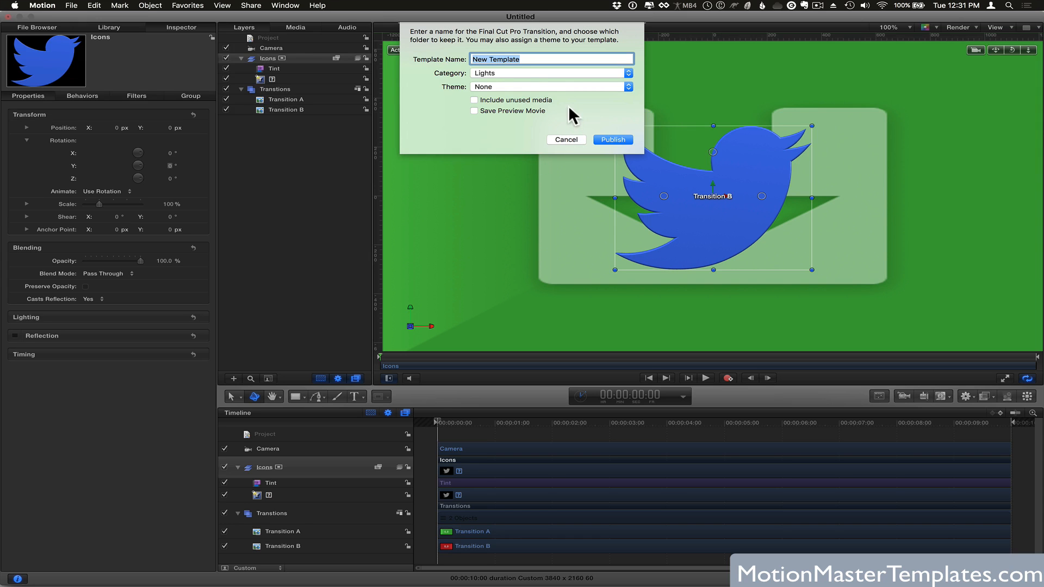
pyautogui.click(491, 86)
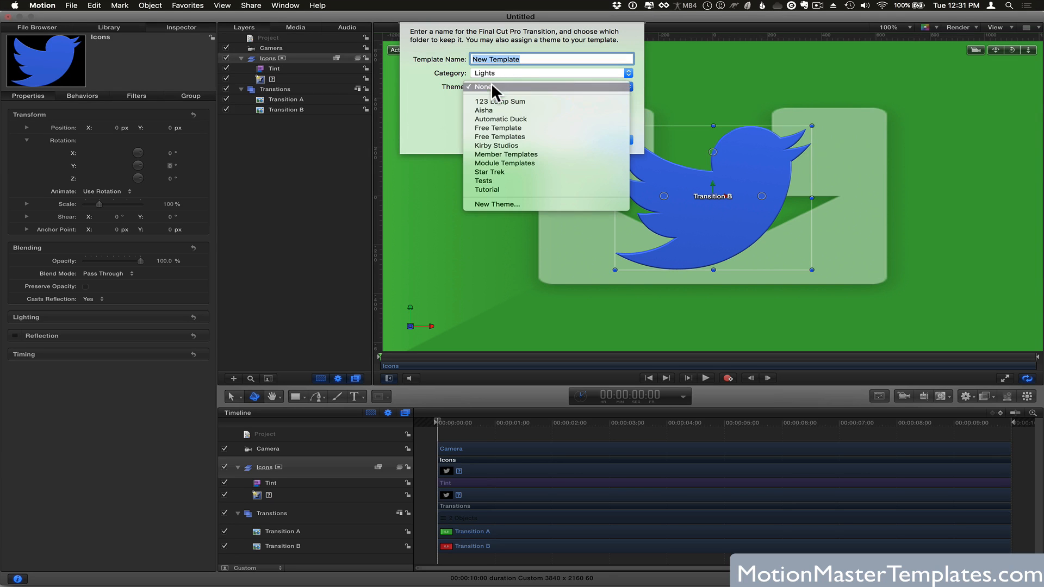
pyautogui.click(442, 96)
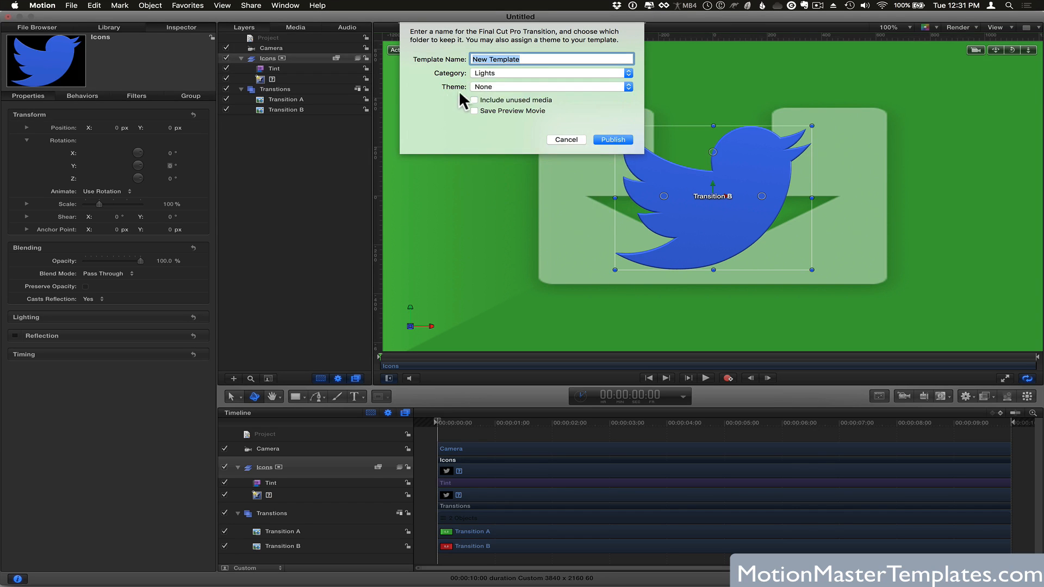
pyautogui.click(484, 86)
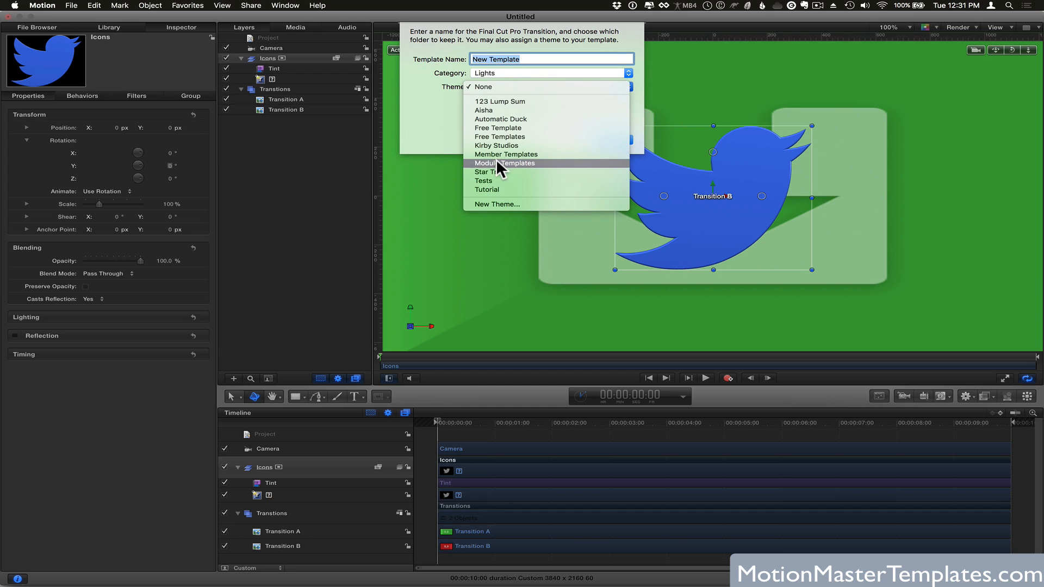
pyautogui.click(492, 188)
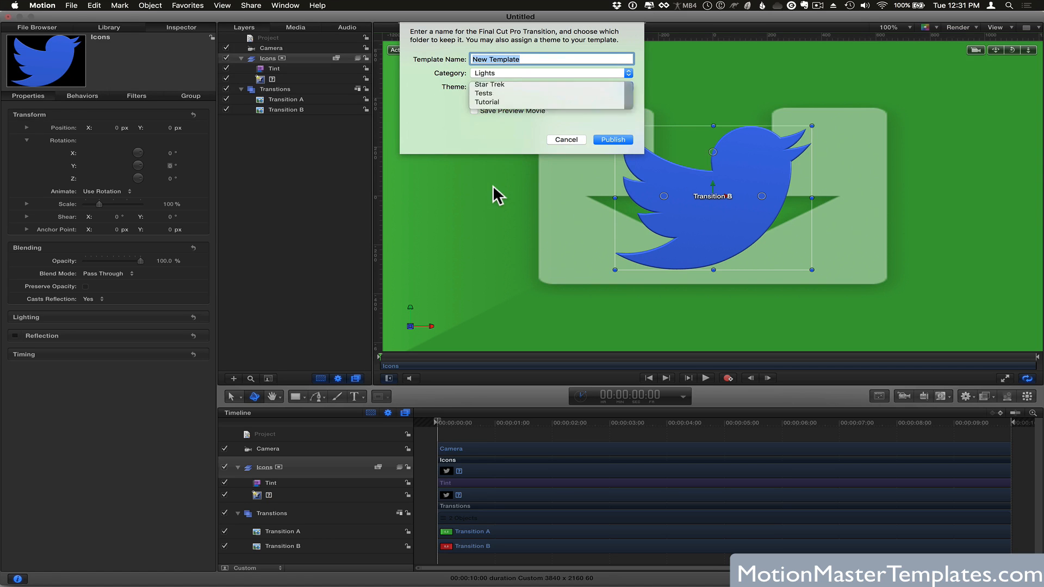
# Name the template "Transition Tutorial - Live".
pyautogui.tripleClick(521, 62)
pyautogui.write('Tran')
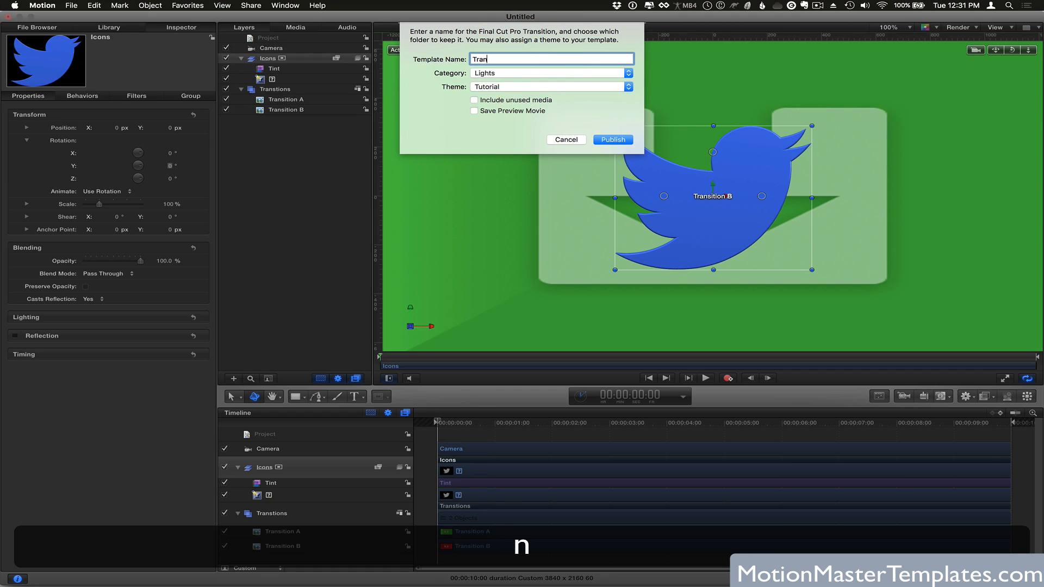
pyautogui.write('sition Tu')
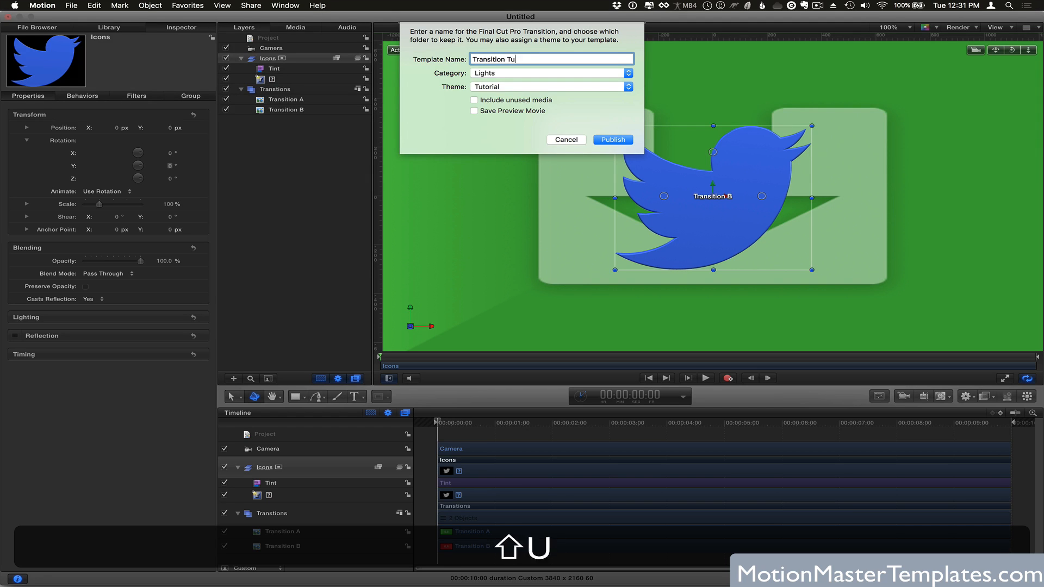
pyautogui.write('rori')
pyautogui.press('BackSpace')
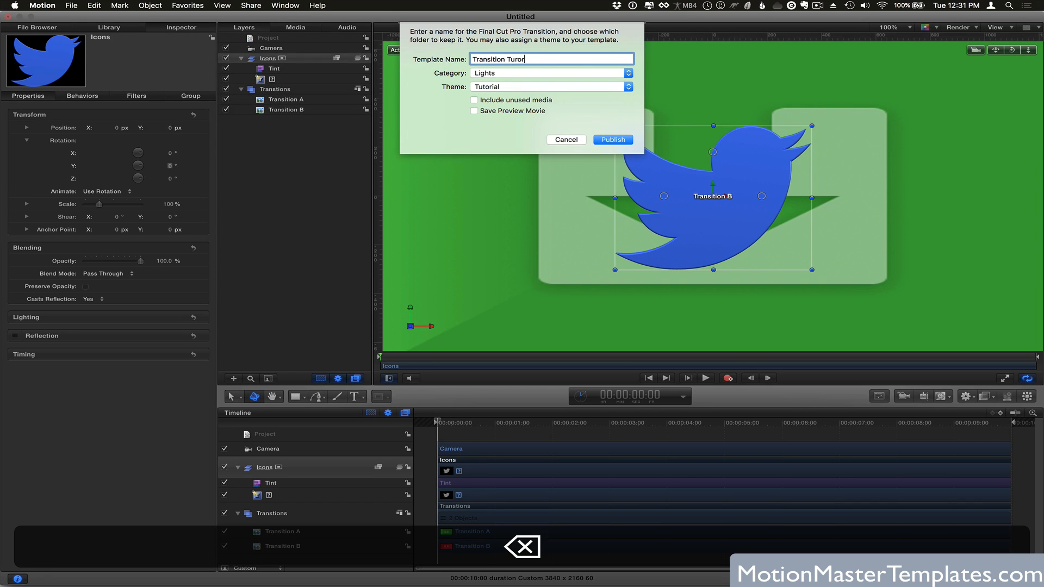
pyautogui.press('BackSpace')
pyautogui.write('torial - Live')
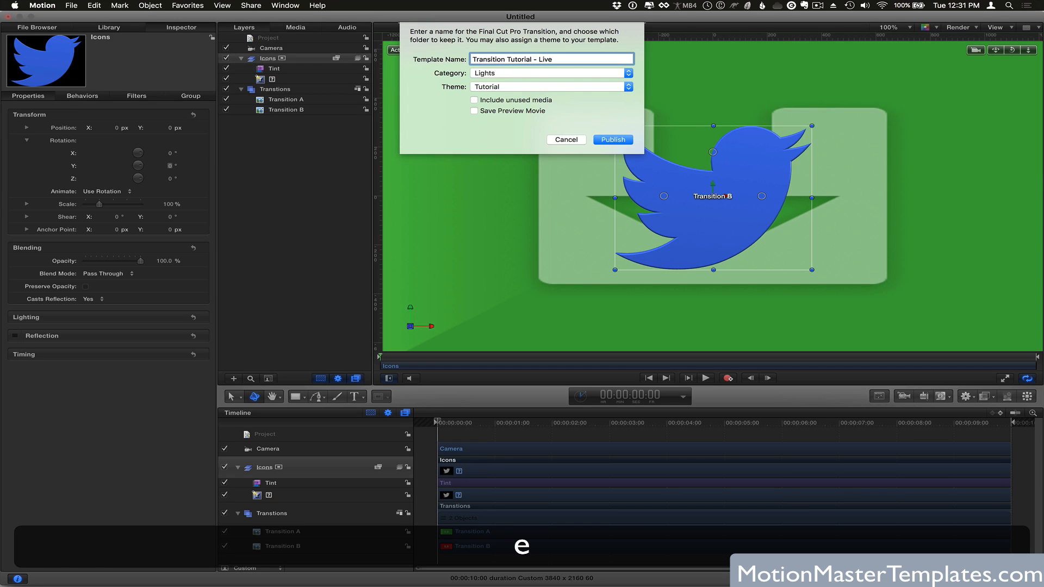
# Put the template in the Motion Master Templates category and keep its theme set to Tutorial.
pyautogui.click(528, 73)
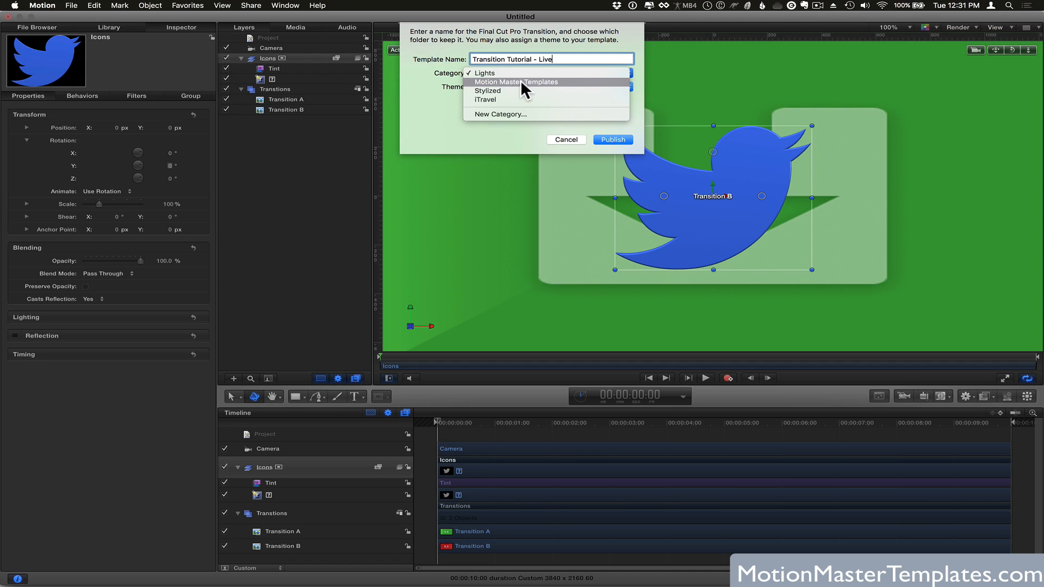
pyautogui.click(521, 81)
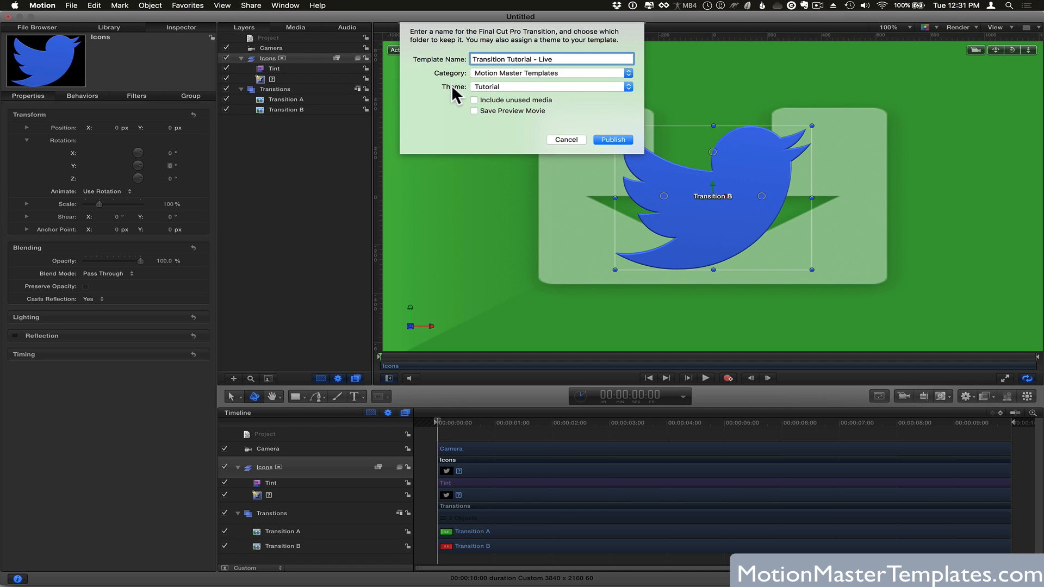
pyautogui.click(482, 87)
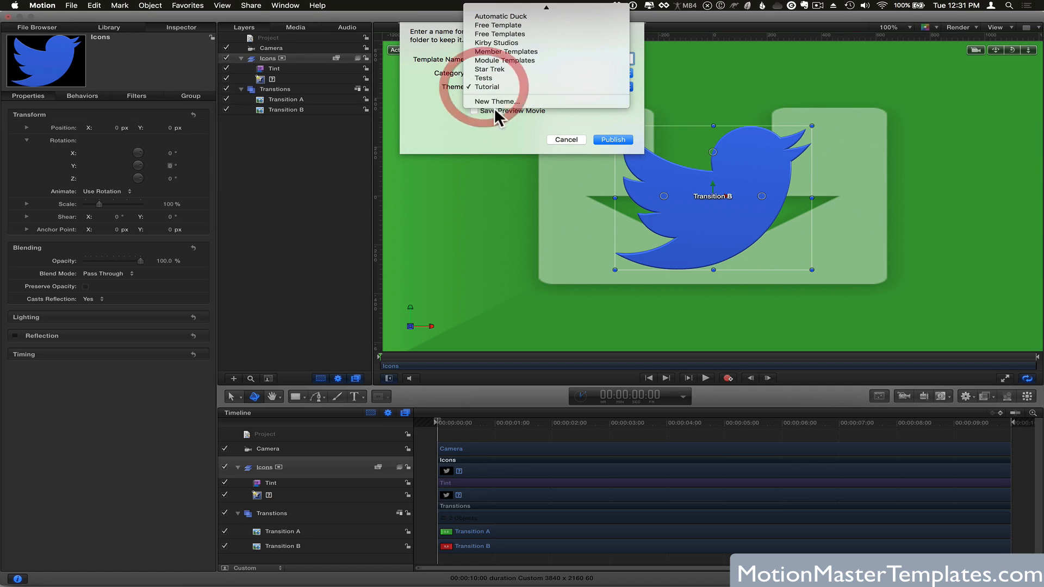
pyautogui.click(440, 125)
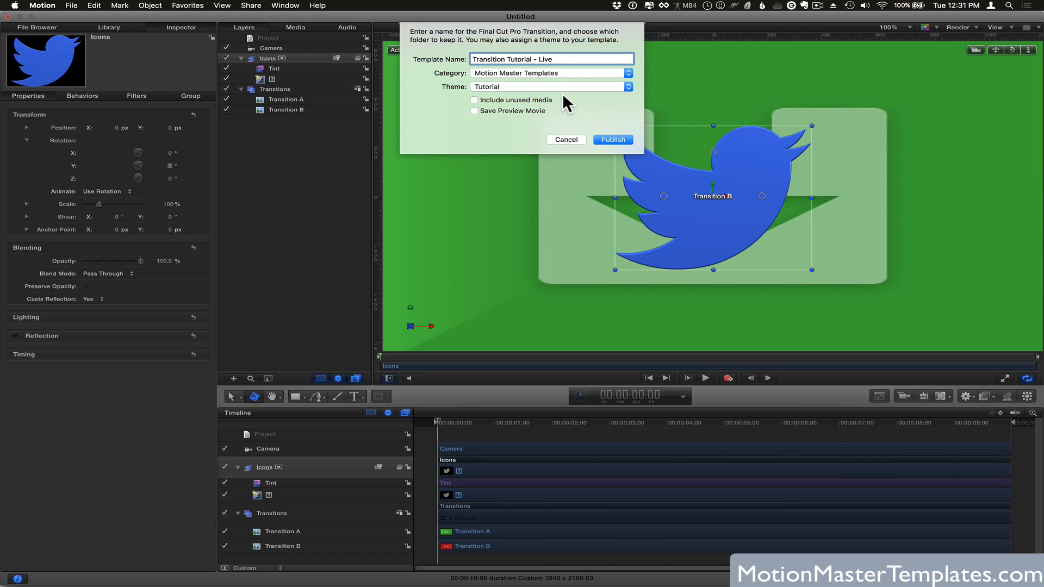
# Switch to Final Cut Pro and examine which templates the Tutorial theme contains.
pyautogui.press('super+Tab')
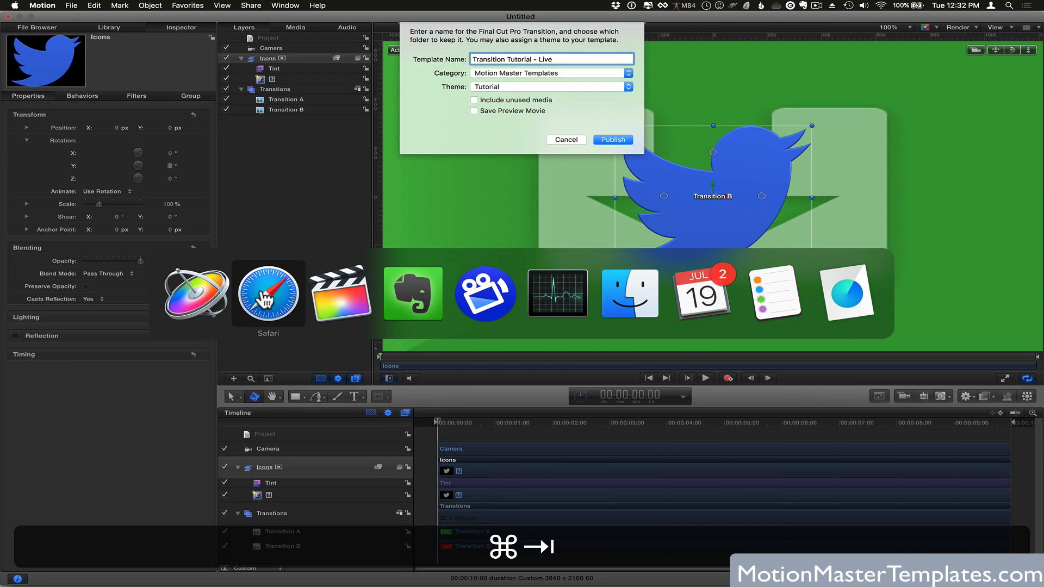
pyautogui.press('super+Tab')
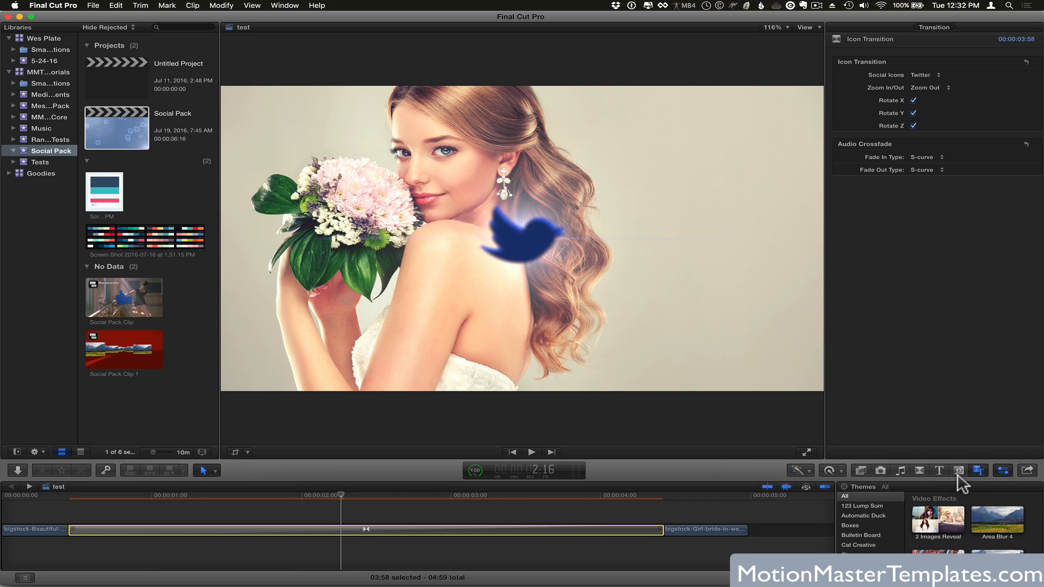
pyautogui.scroll(-10, 962, 506)
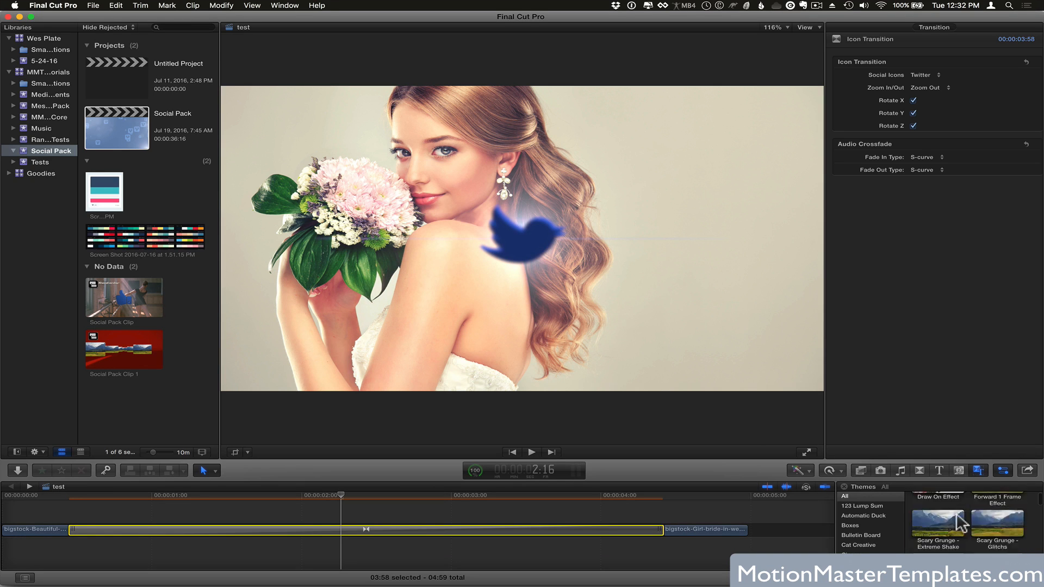
pyautogui.scroll(-3, 882, 536)
pyautogui.scroll(-8, 886, 539)
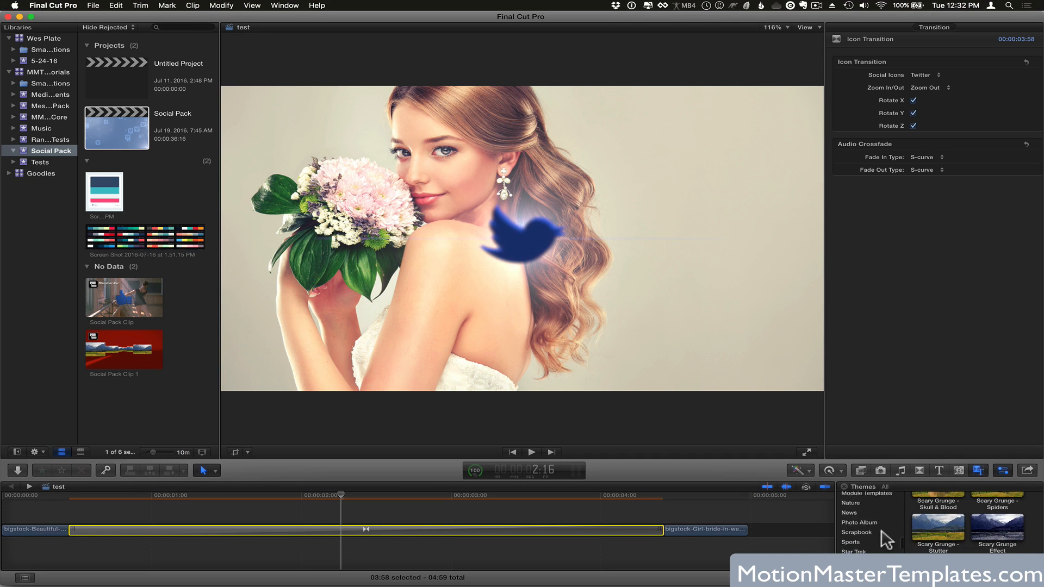
pyautogui.click(852, 550)
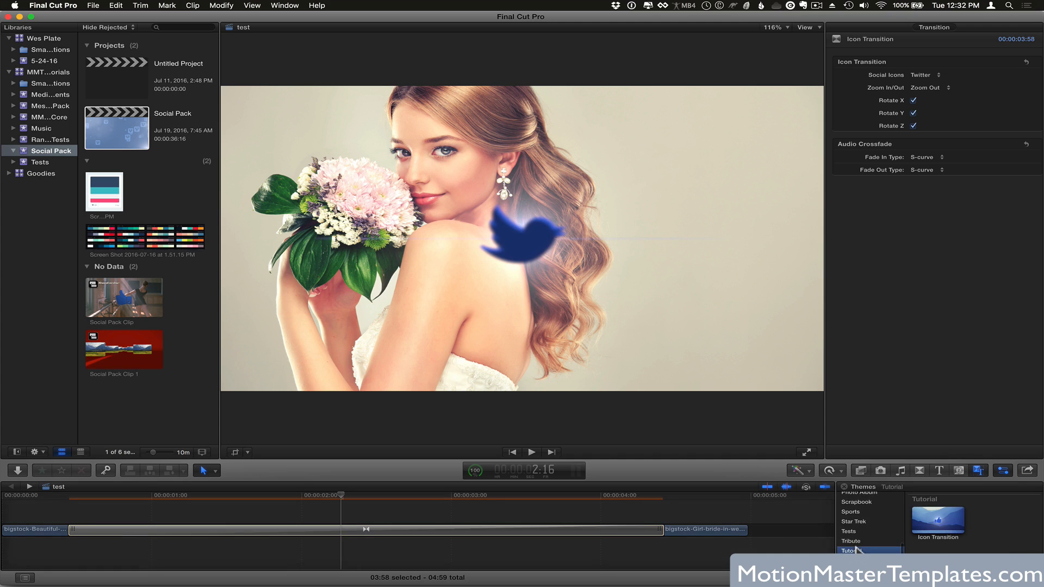
pyautogui.click(953, 519)
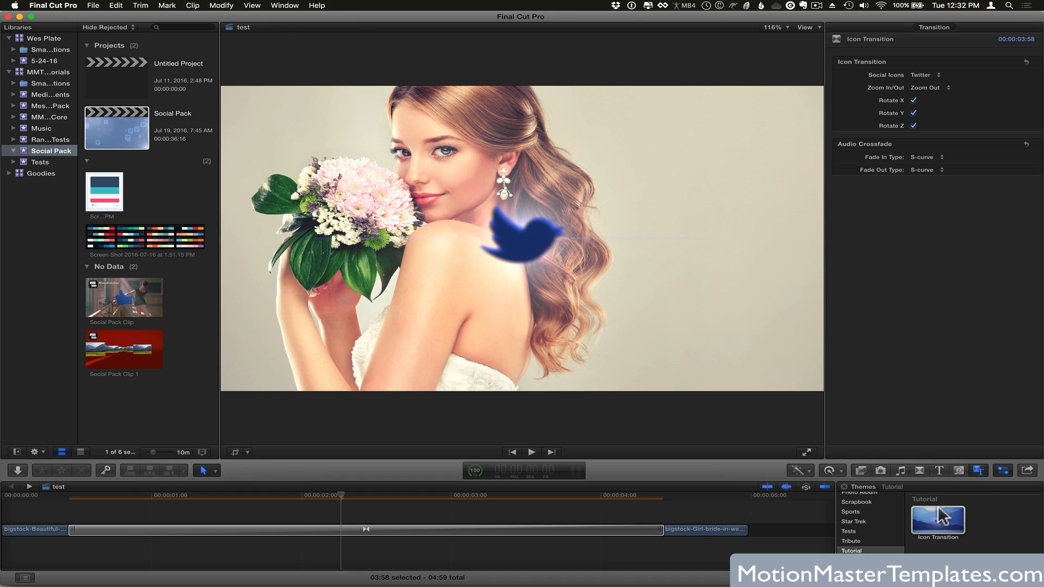
# Switch back to Motion and publish the template in the Motion Master Templates category.
pyautogui.press('super+Tab')
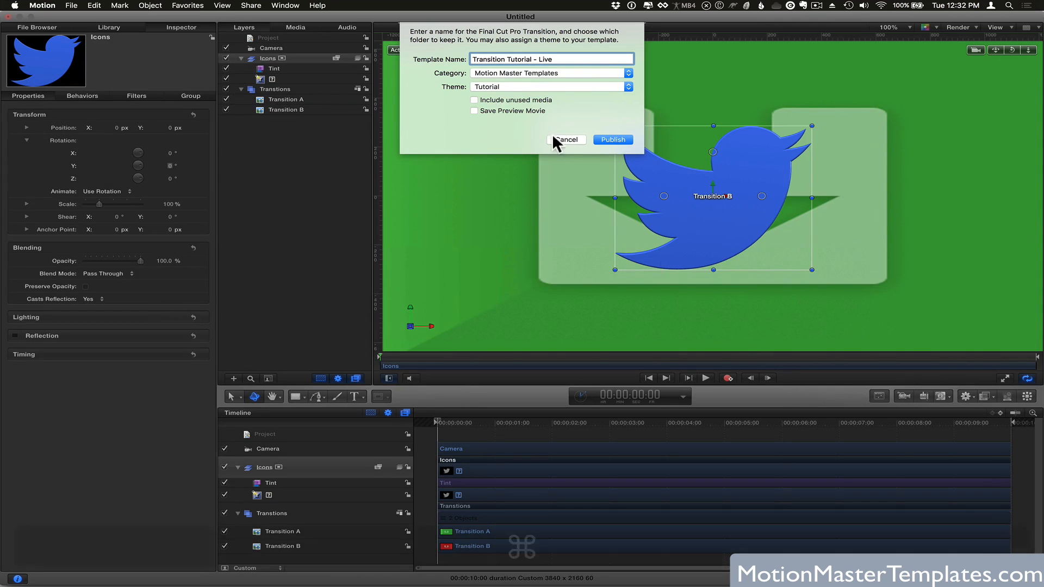
pyautogui.click(504, 73)
pyautogui.click(503, 72)
pyautogui.click(612, 139)
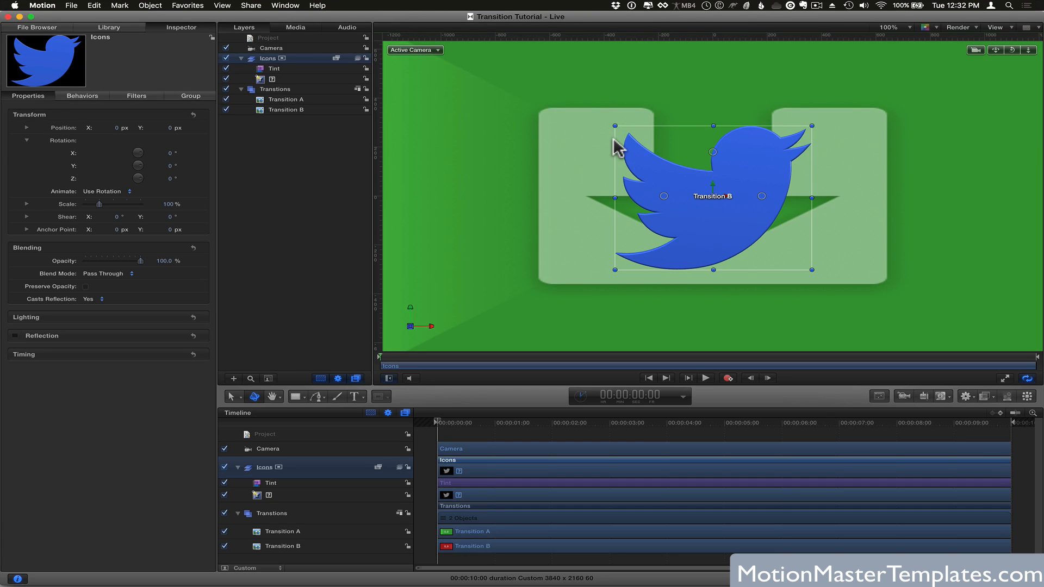
pyautogui.press('super+s')
# Switch to Final Cut Pro and delete the existing Icon Transition between the two clips of the test timeline.
pyautogui.press('super+Tab')
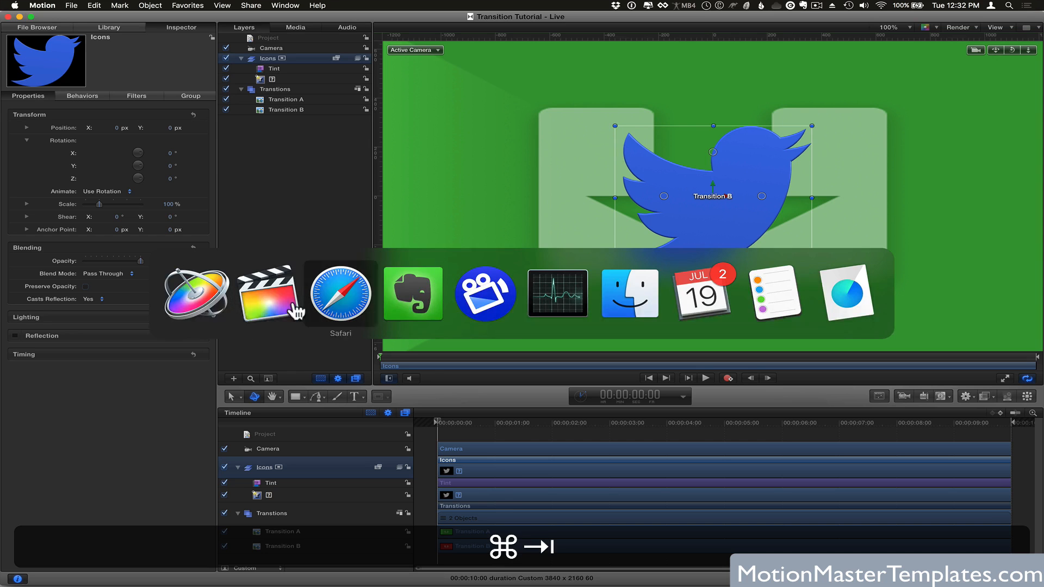
pyautogui.click(250, 302)
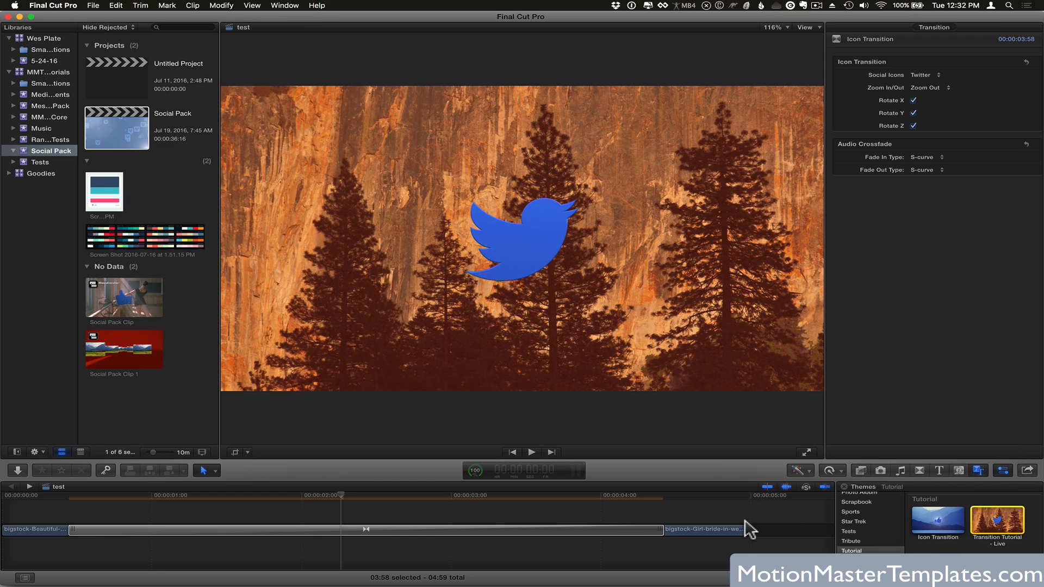
pyautogui.click(614, 530)
pyautogui.press('BackSpace')
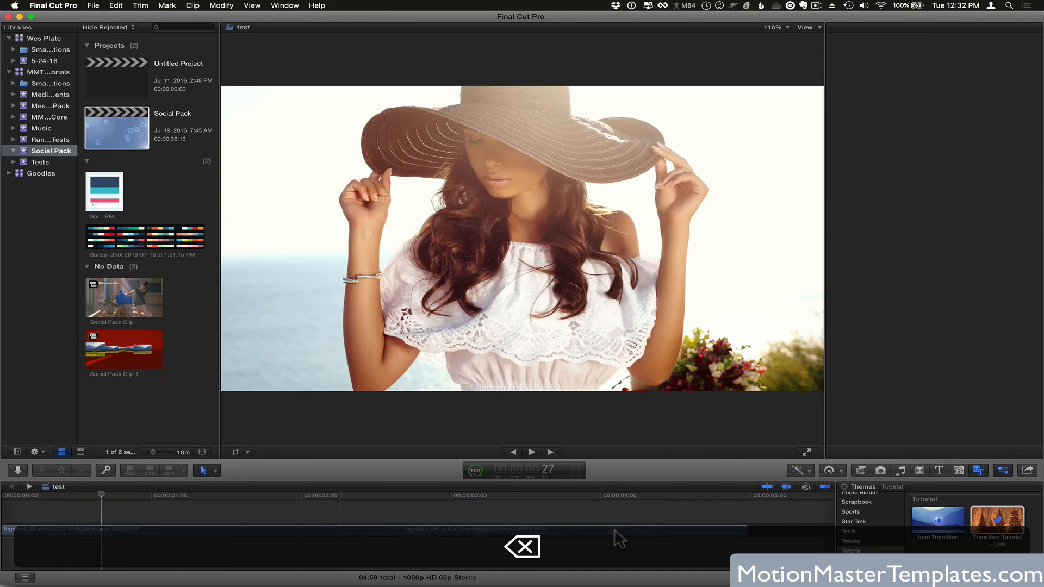
# Try the Transition Tutorial - Live transition between the two timeline clips, then remove it and return to Motion.
pyautogui.moveTo(919, 519); pyautogui.dragTo(346, 496)
pyautogui.click(331, 530)
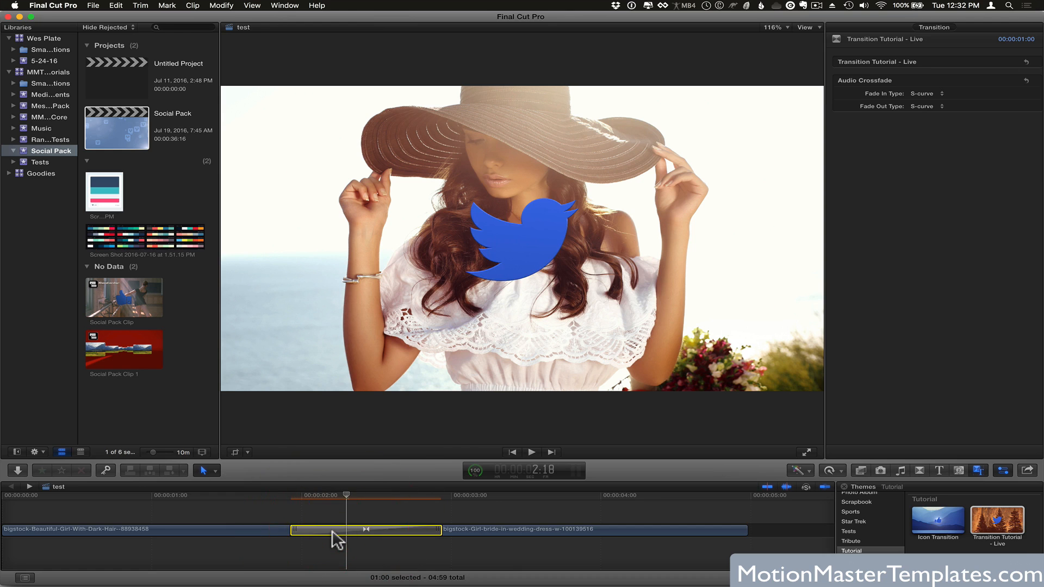
pyautogui.press('Delete')
pyautogui.press('super+Tab')
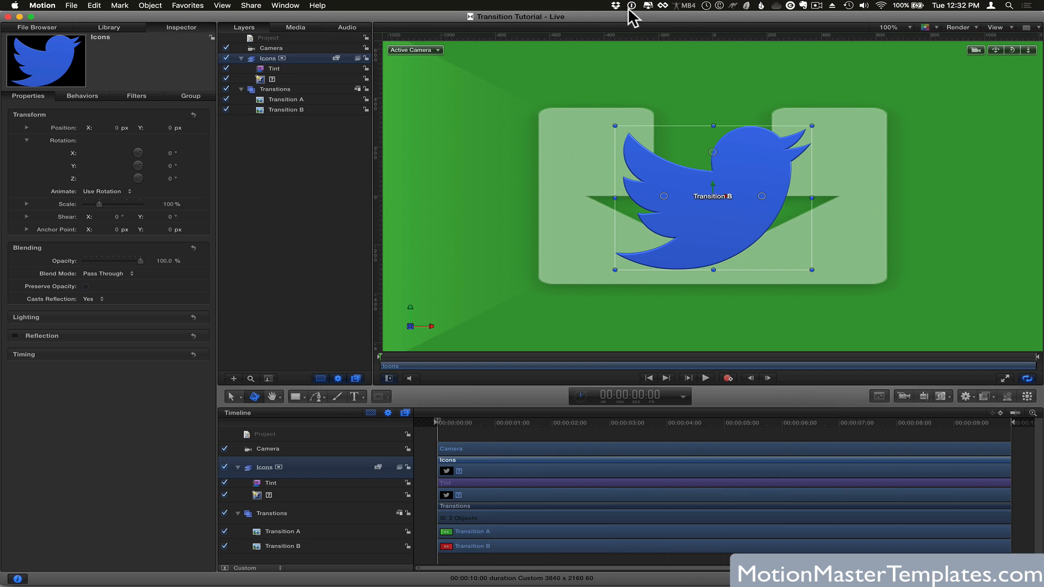
pyautogui.click(816, 5)
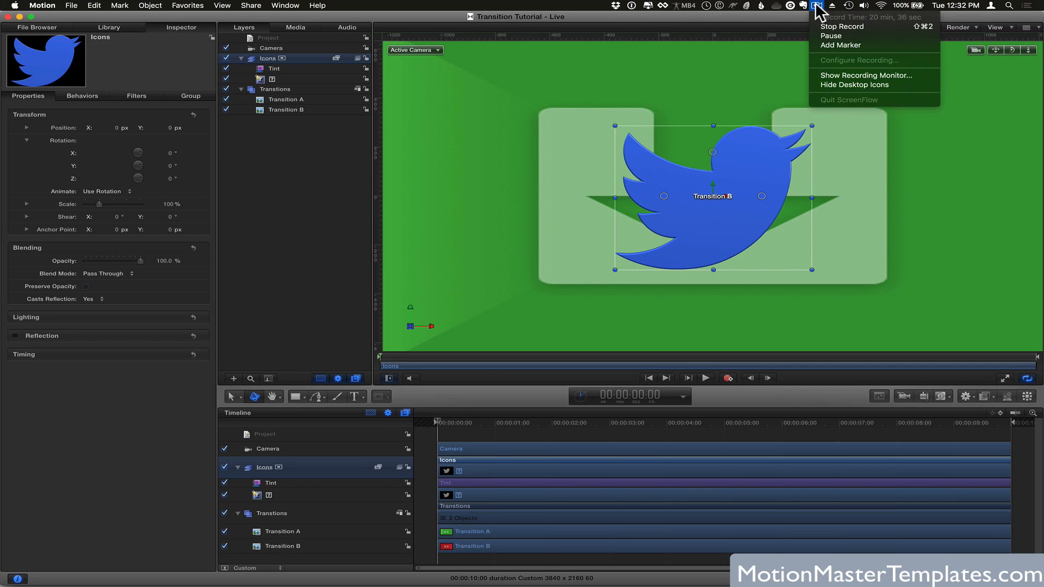
pyautogui.click(826, 26)
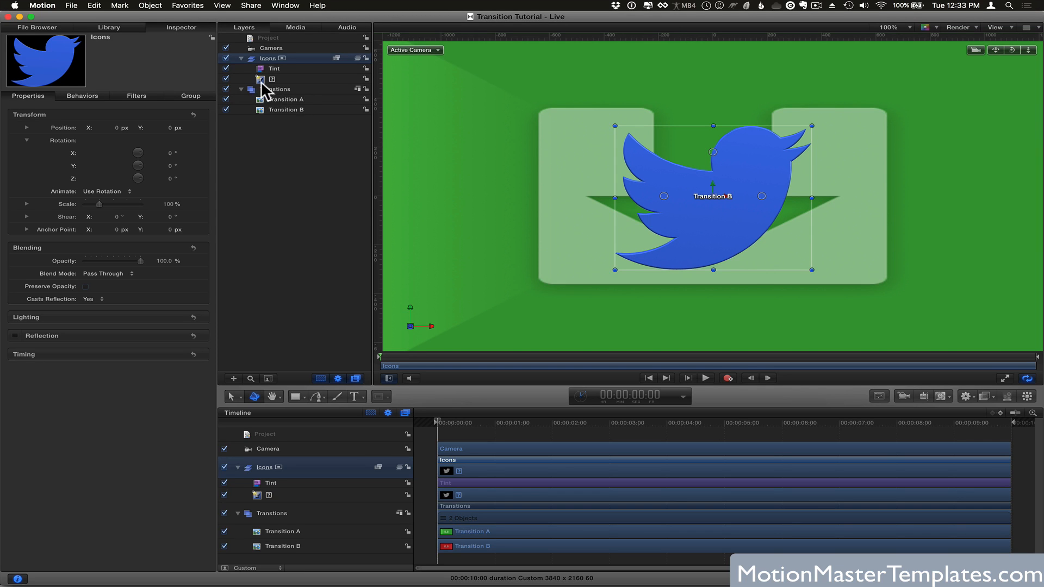
# Add a new empty group above the Icons group and name it Animations.
pyautogui.click(149, 6)
pyautogui.click(152, 17)
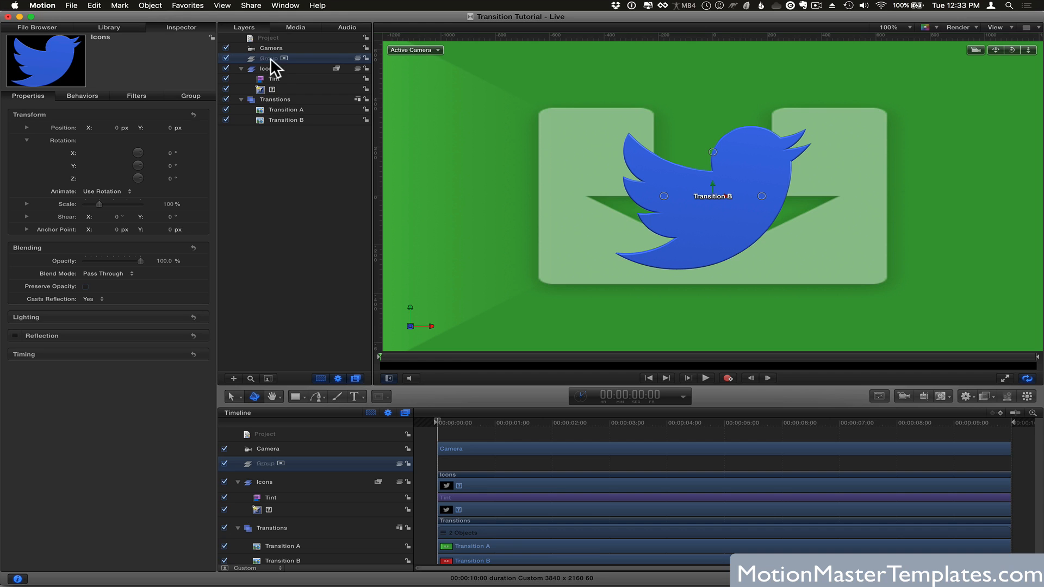
pyautogui.doubleClick(270, 58)
pyautogui.write('Animations')
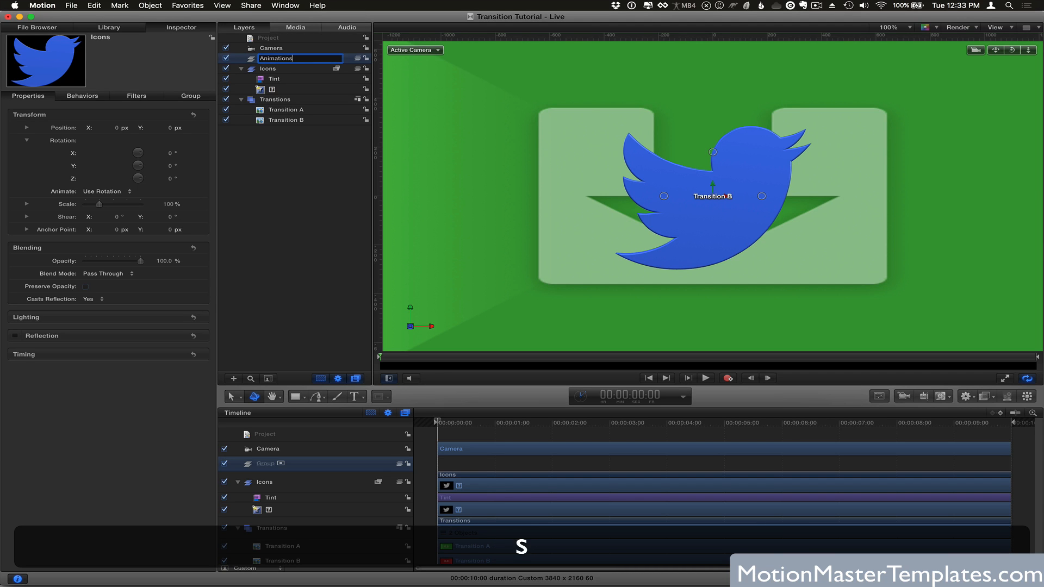
pyautogui.press('Return')
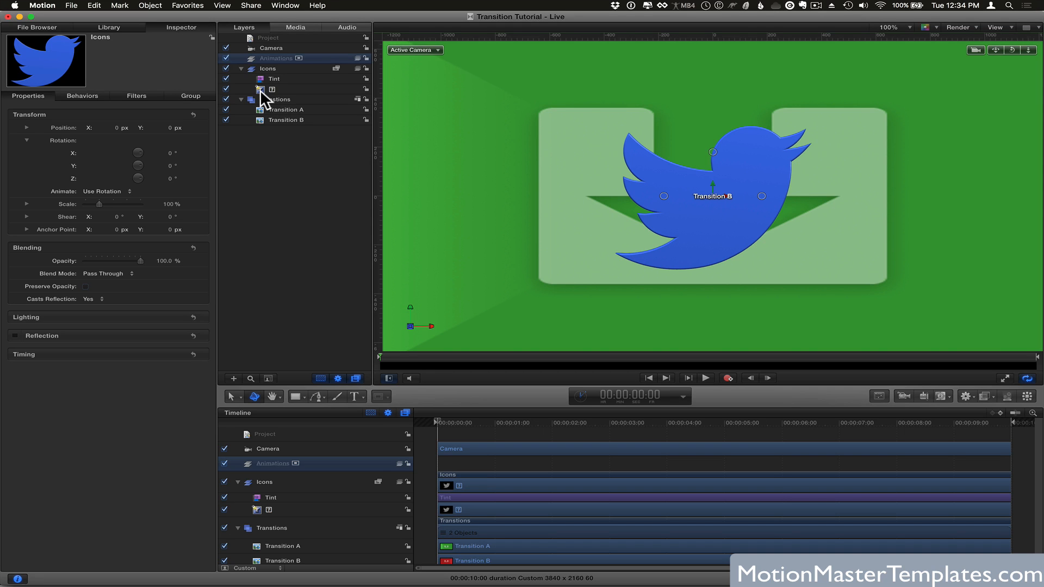
# Switch to Final Cut Pro, undo edits until the Icon Transition is back between the clips, and scrub through it.
pyautogui.press('cmd+Tab')
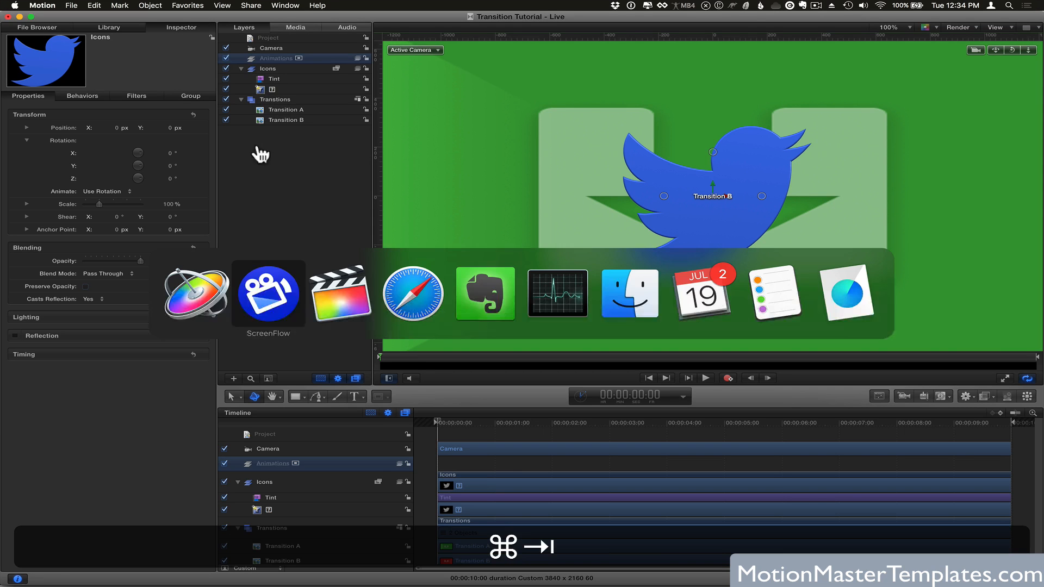
pyautogui.click(327, 289)
pyautogui.press('cmd+z')
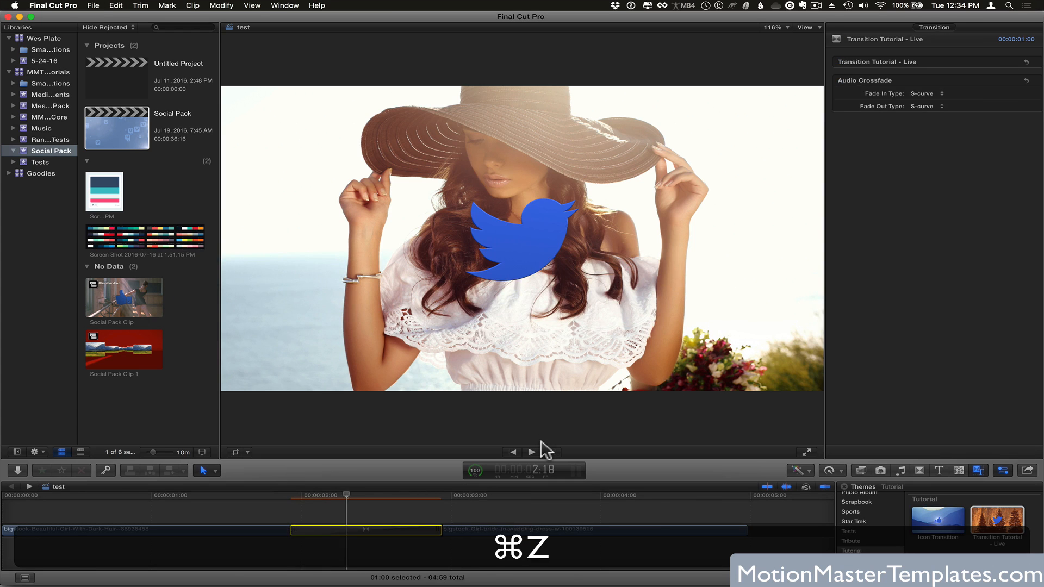
pyautogui.click(509, 495)
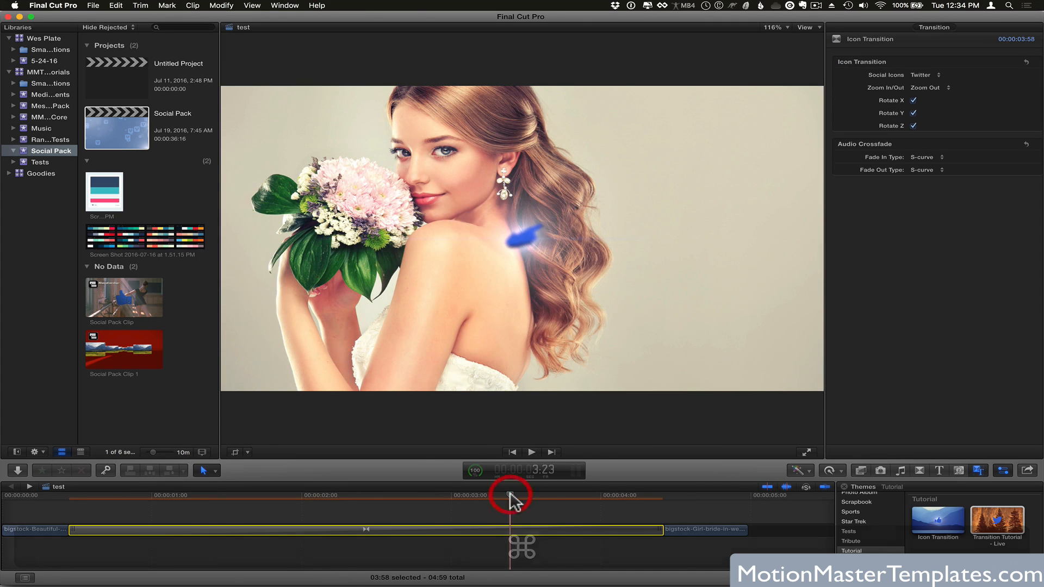
pyautogui.moveTo(474, 496); pyautogui.dragTo(378, 499)
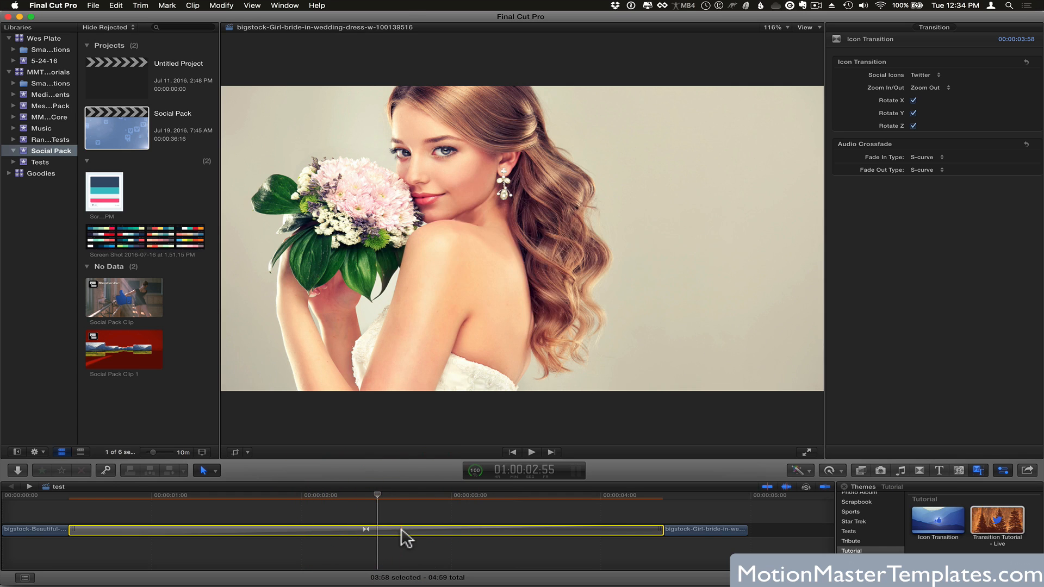
# Set the Icon Transition to Zoom In and toggle its Rotate X, Rotate Y and Rotate Z options.
pyautogui.click(913, 101)
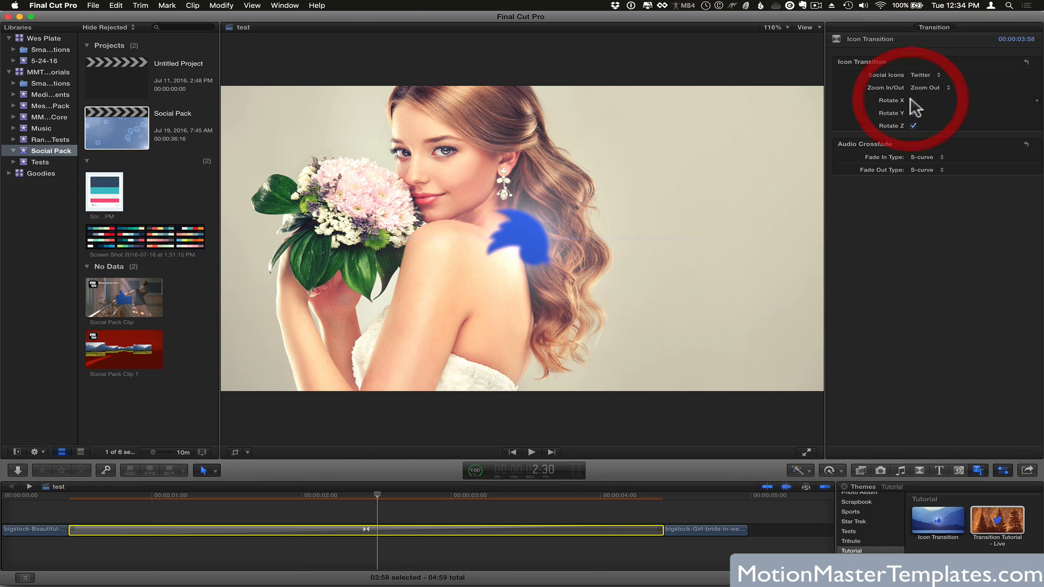
pyautogui.click(913, 113)
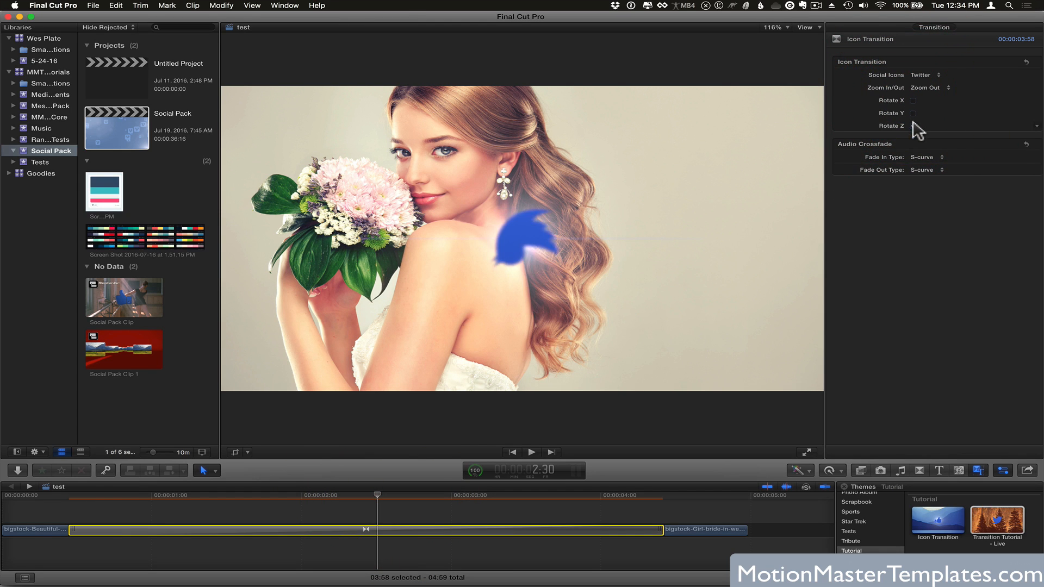
pyautogui.click(921, 88)
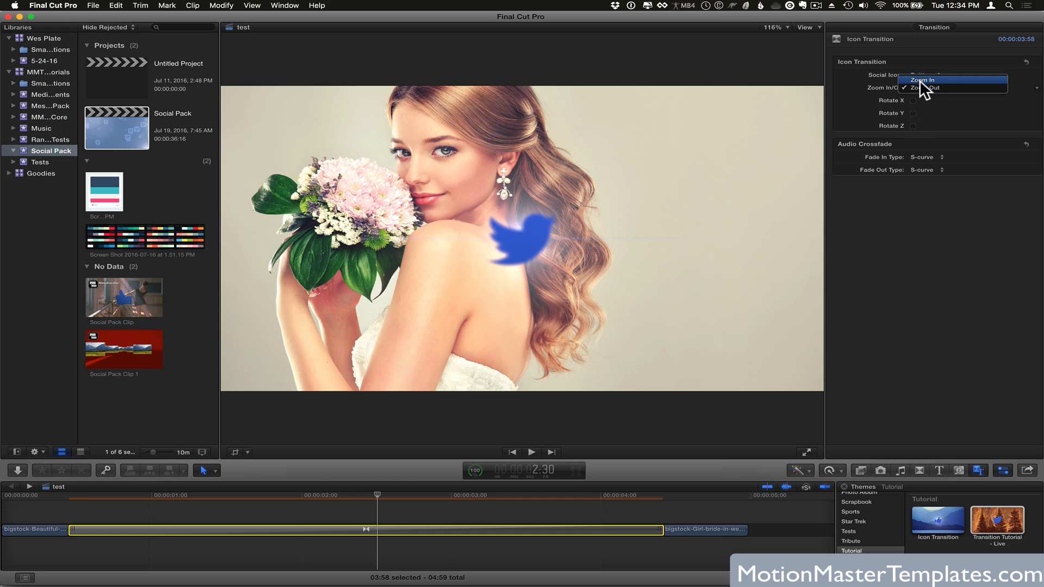
pyautogui.click(919, 80)
pyautogui.click(912, 100)
pyautogui.click(912, 112)
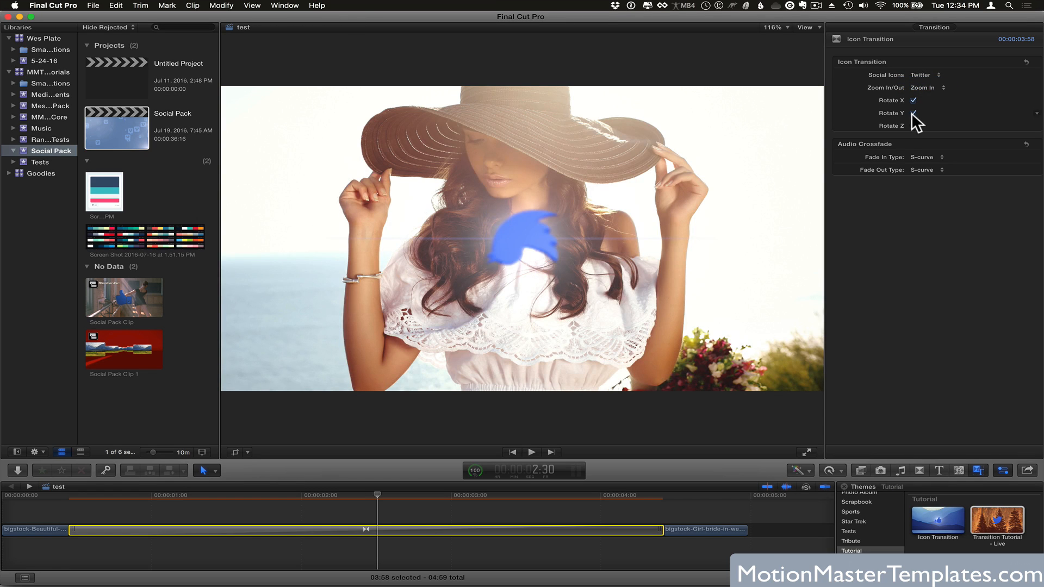
pyautogui.click(913, 126)
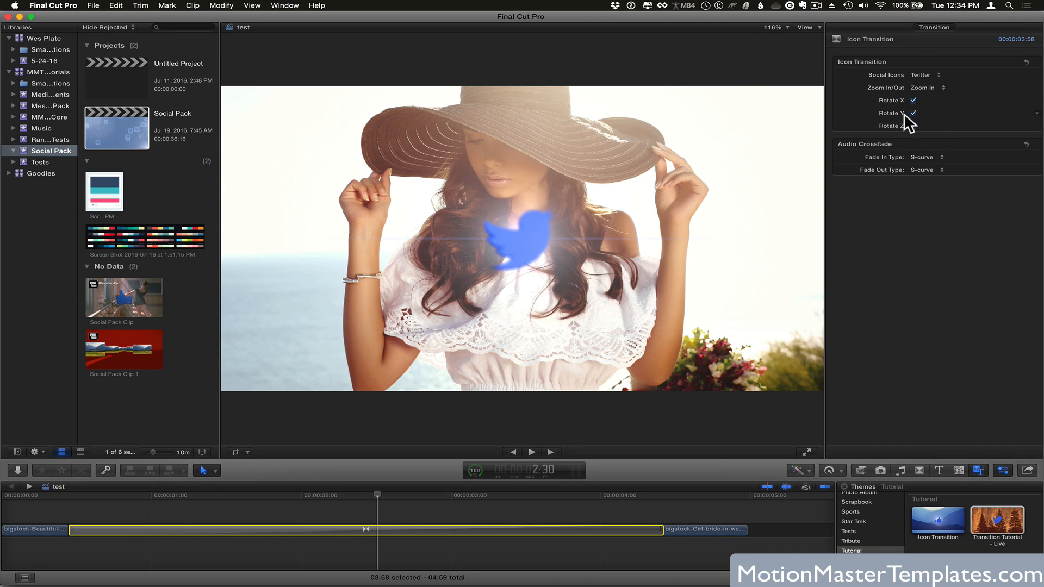
# Switch back to Motion, draw a rectangle over the icon in the Animations group and reset its transform.
pyautogui.press('super+Tab')
pyautogui.click(270, 296)
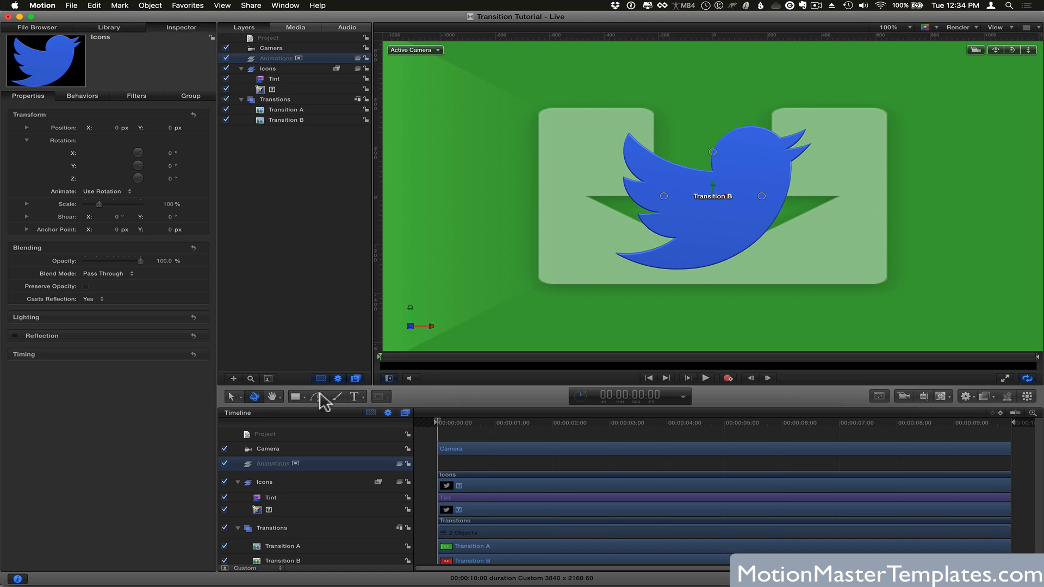
pyautogui.click(297, 397)
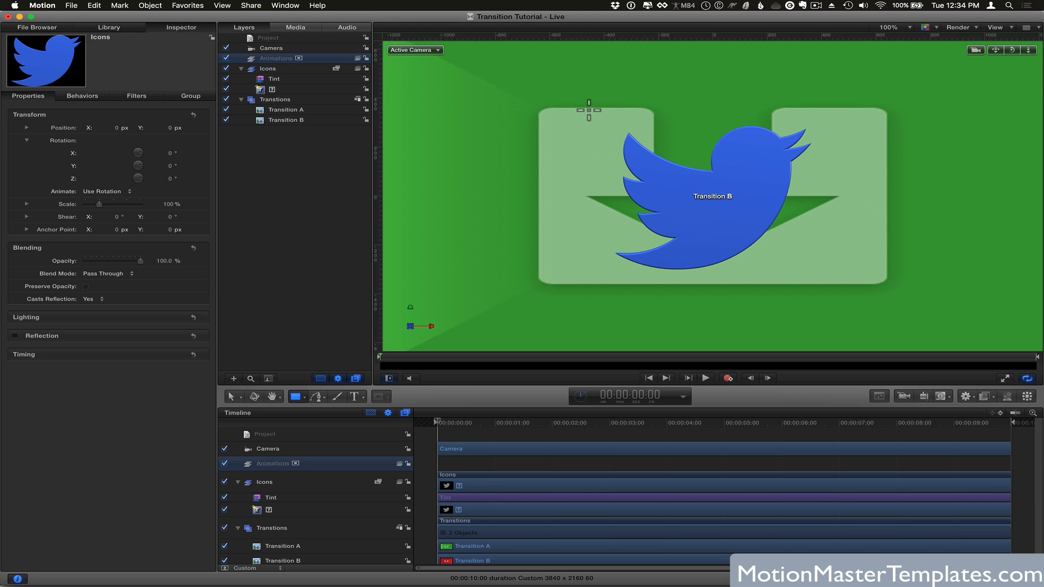
pyautogui.moveTo(591, 110); pyautogui.dragTo(834, 289)
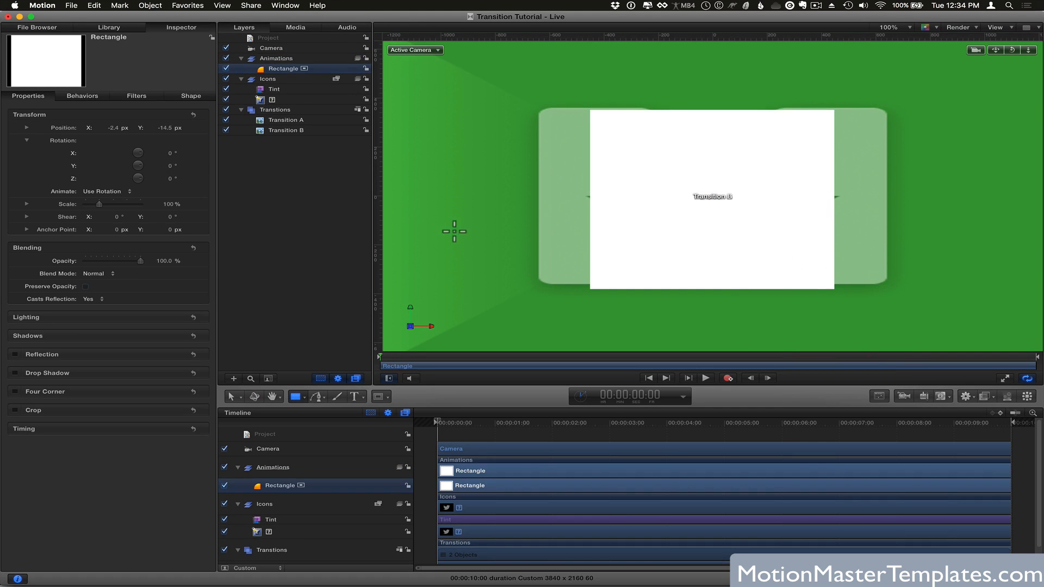
pyautogui.click(193, 114)
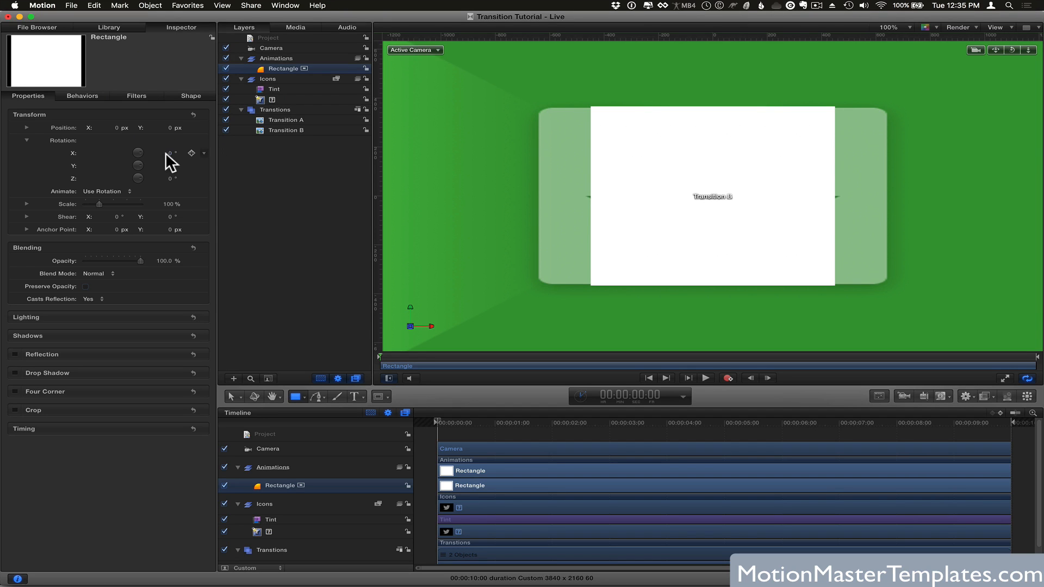
# Add a Ramp parameter behavior to the rectangle's X rotation.
pyautogui.click(203, 150)
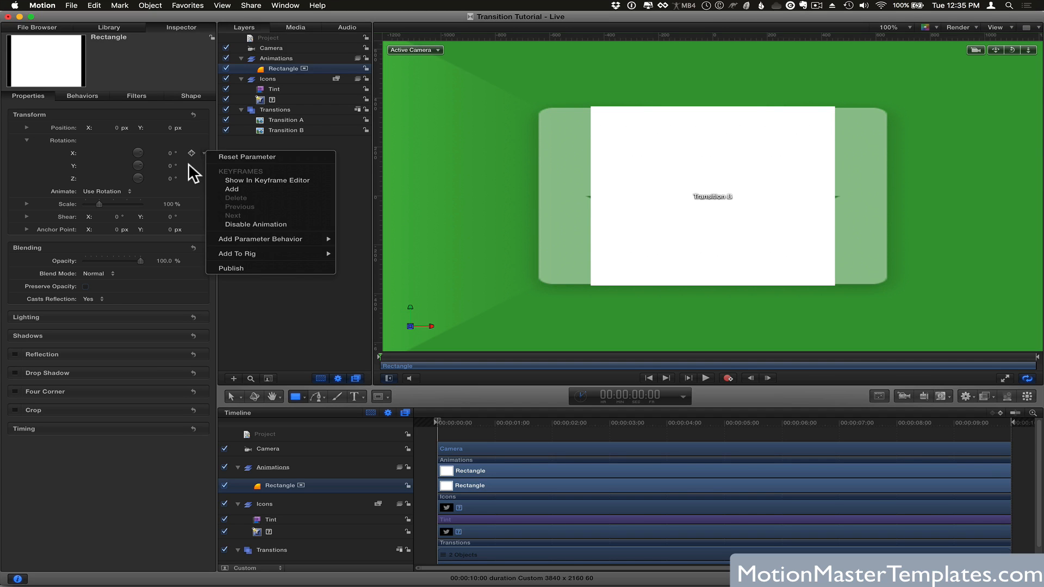
pyautogui.click(188, 163)
pyautogui.moveTo(191, 153)
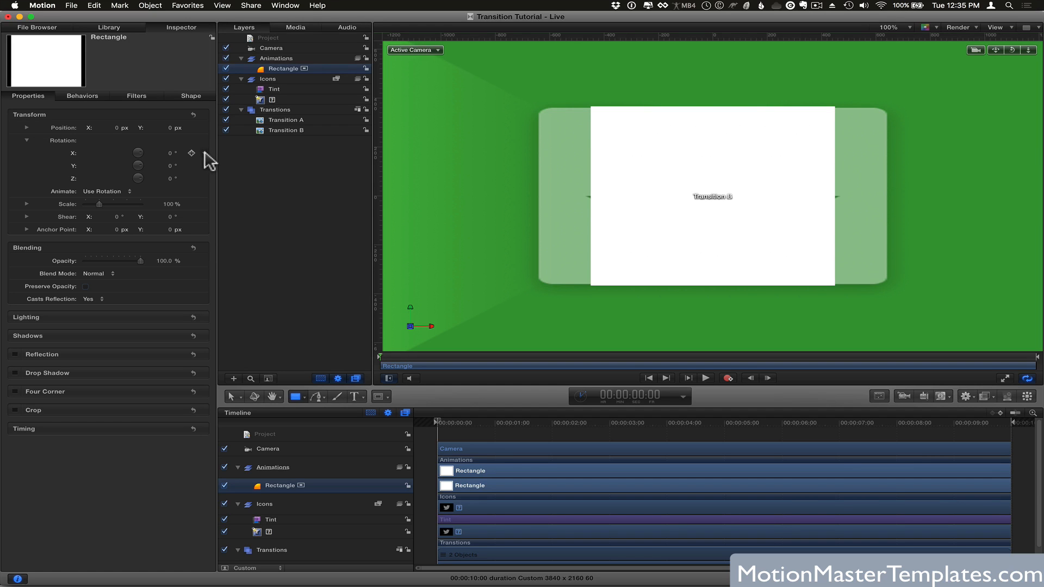
pyautogui.click(204, 152)
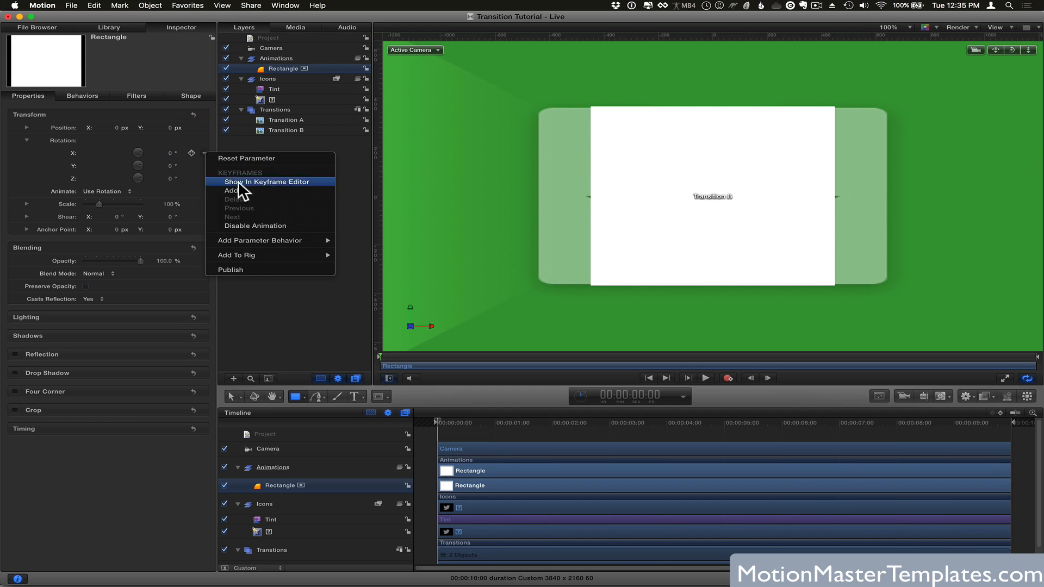
pyautogui.moveTo(241, 245)
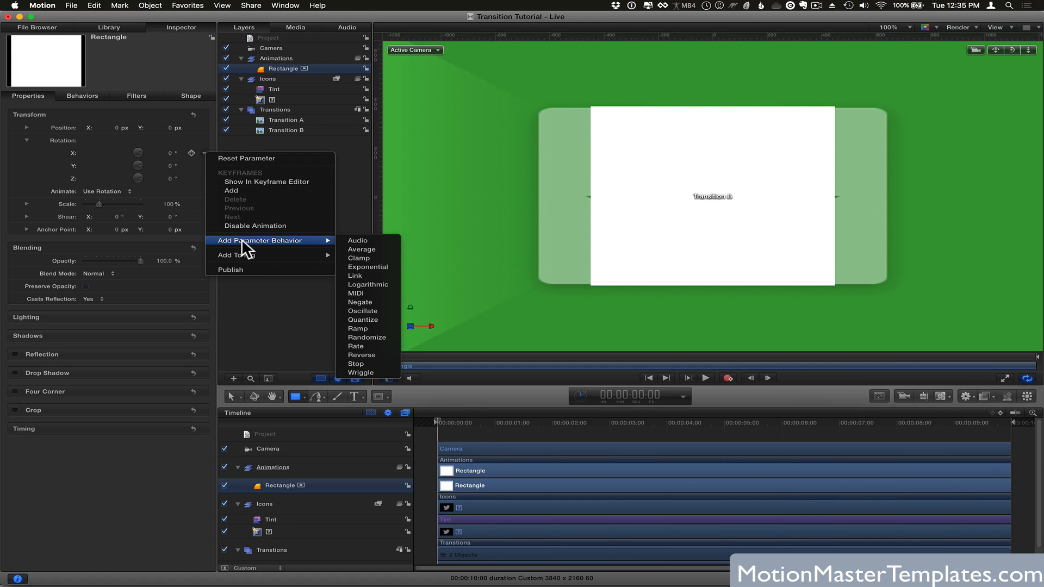
pyautogui.click(358, 327)
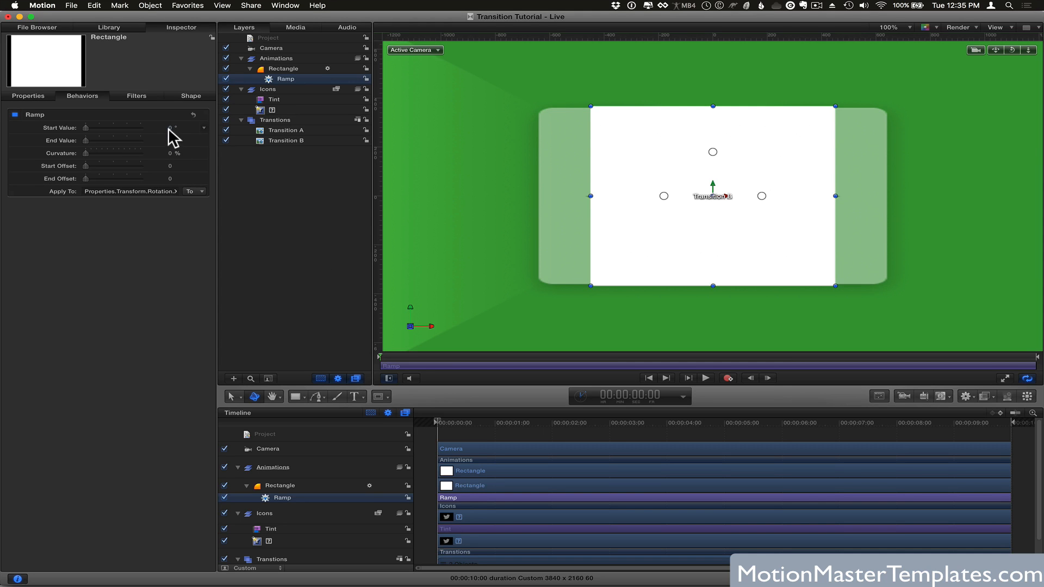
pyautogui.click(35, 97)
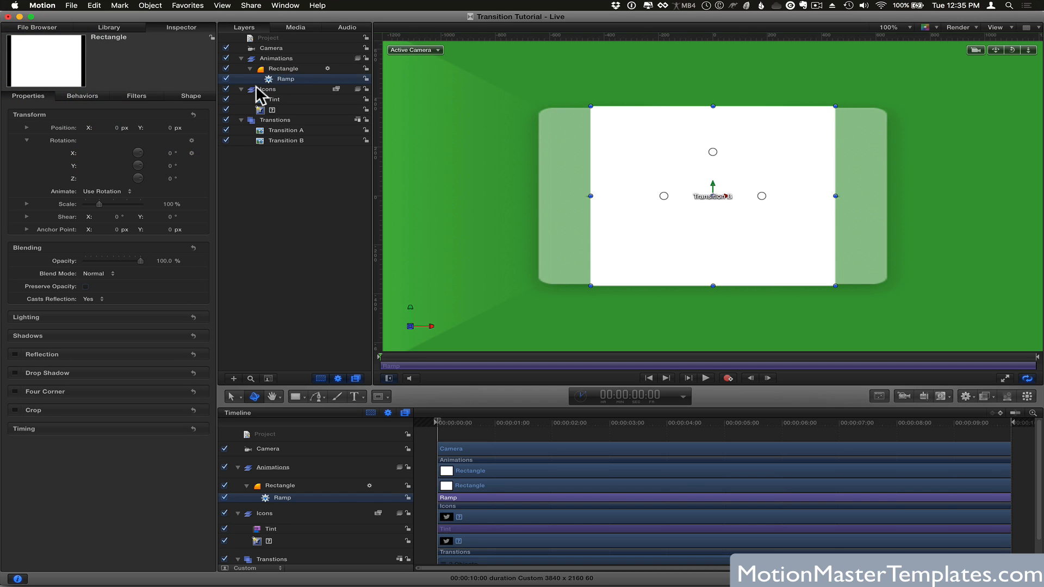
pyautogui.click(191, 98)
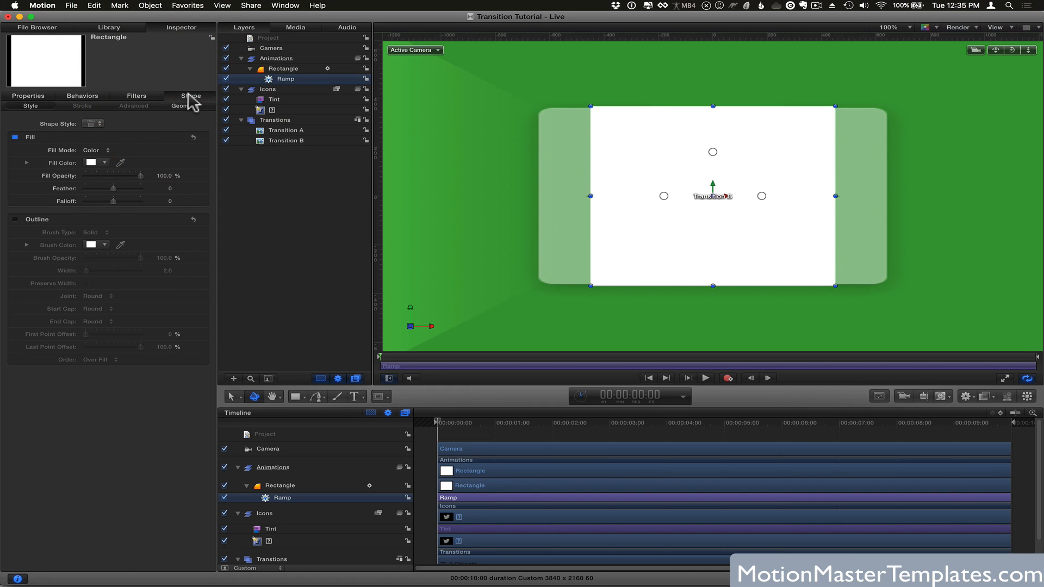
pyautogui.click(88, 98)
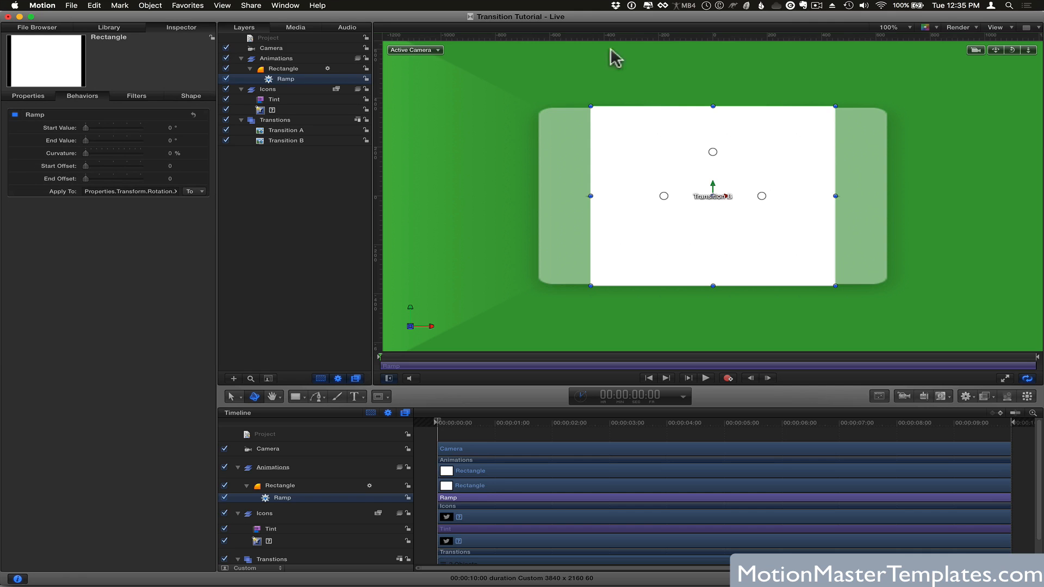
pyautogui.click(817, 6)
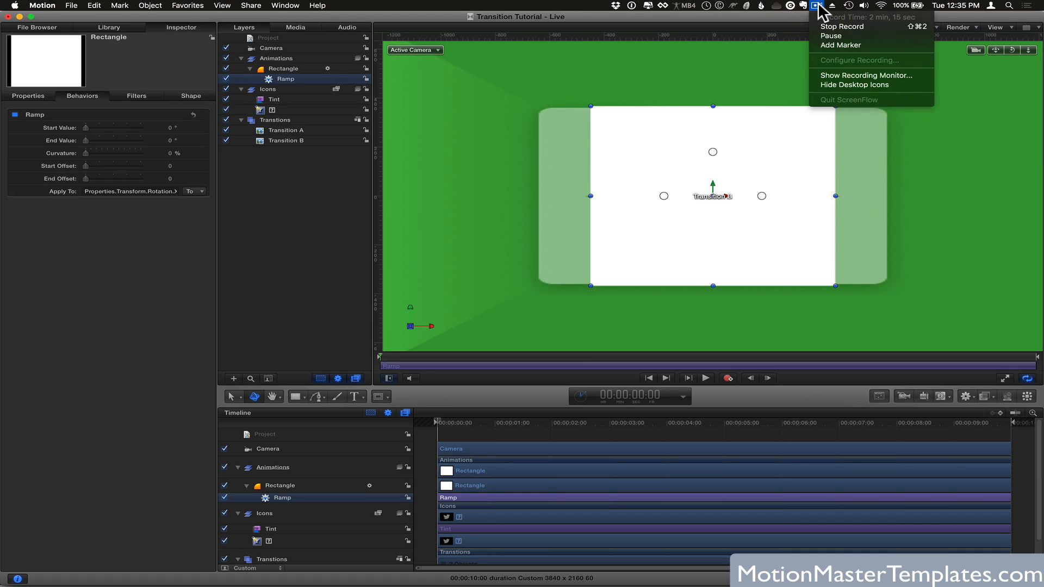
pyautogui.click(818, 5)
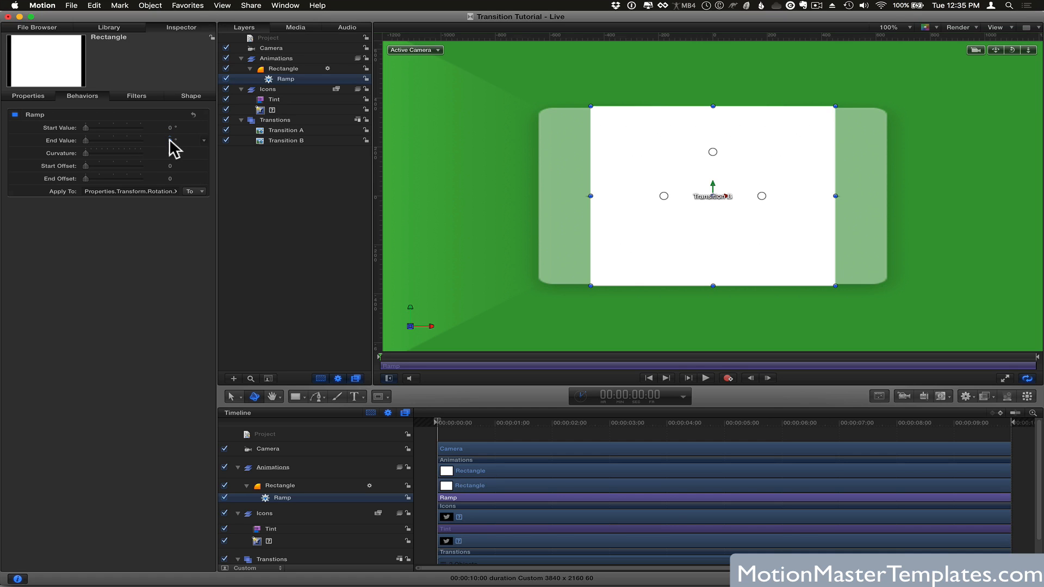
# Set the Ramp's End Value to 360° and scrub the timeline to preview the rectangle's rotation.
pyautogui.click(169, 139)
pyautogui.write('3')
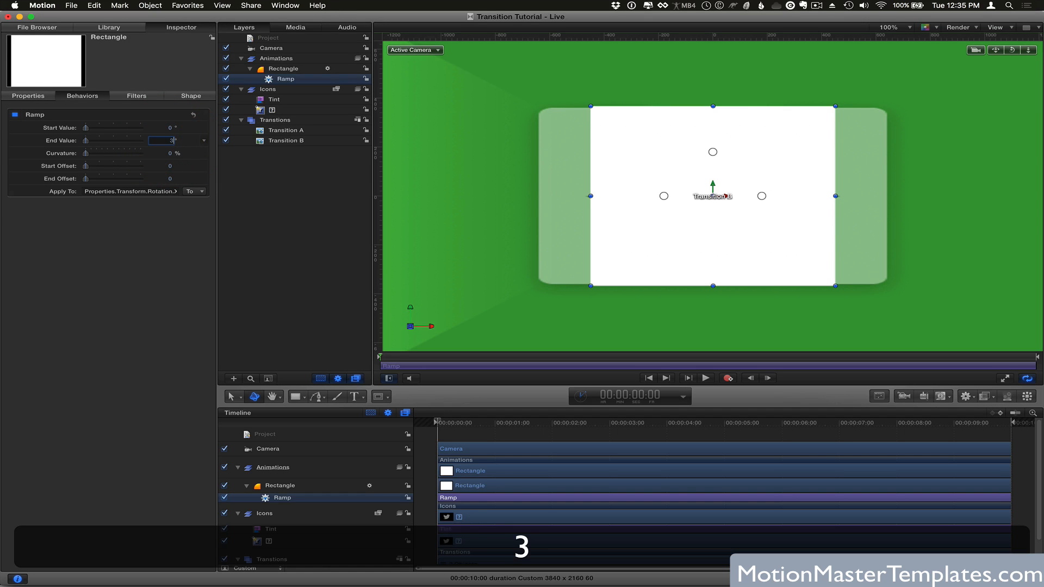
pyautogui.write('0')
pyautogui.press('BackSpace')
pyautogui.write('60')
pyautogui.press('Return')
pyautogui.click(493, 422)
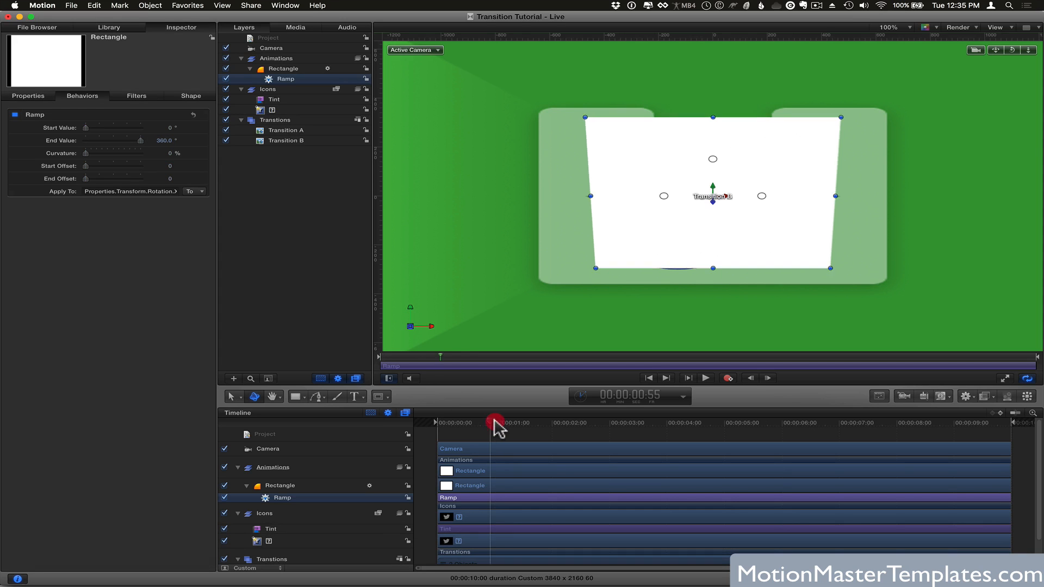
pyautogui.moveTo(494, 423); pyautogui.dragTo(431, 432)
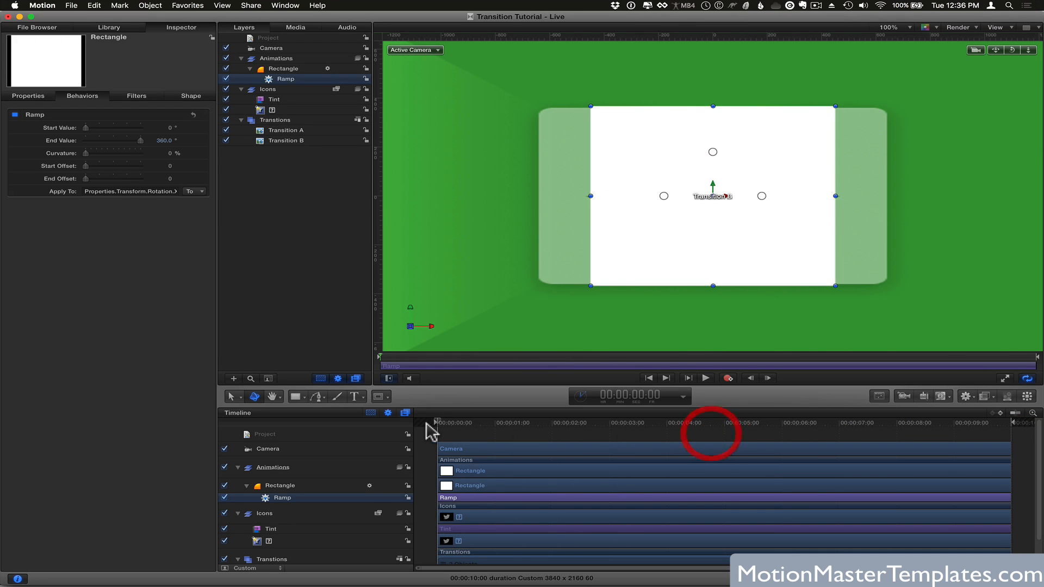
# Set the Ramp's Curvature to 100% and play back the eased rotation.
pyautogui.moveTo(84, 153); pyautogui.dragTo(154, 157)
pyautogui.press('space')
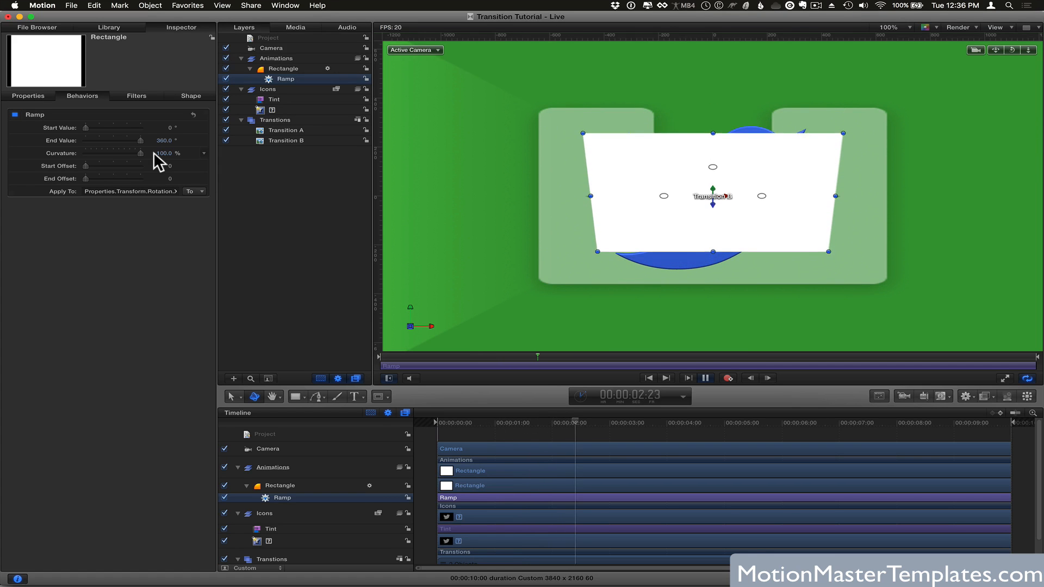
pyautogui.press('space')
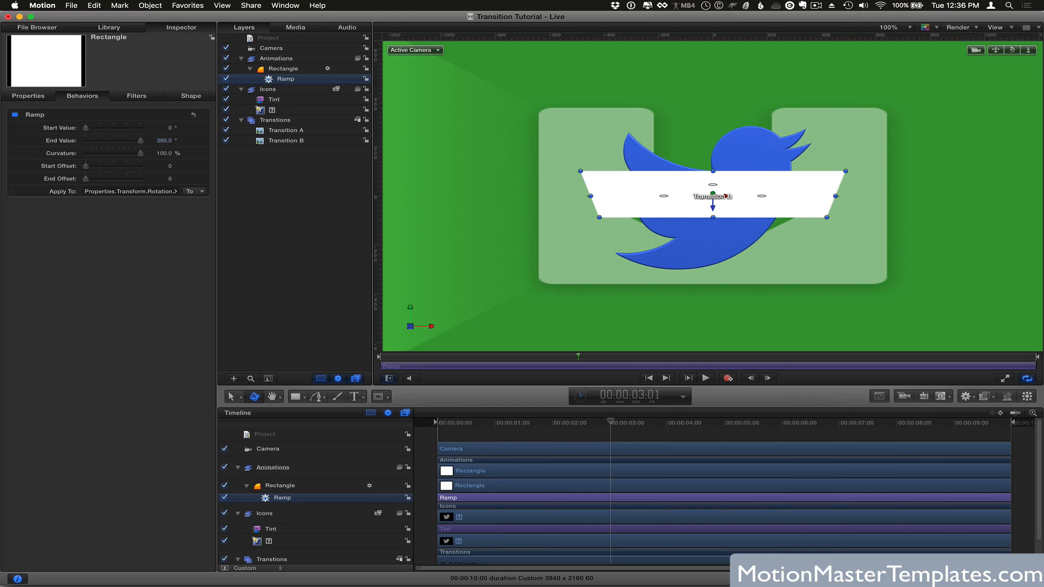
# Examine the rectangle's Rotation X curve in the Keyframe Editor, comparing the Ramp's Curvature at 0% and 100%.
pyautogui.press('super+8')
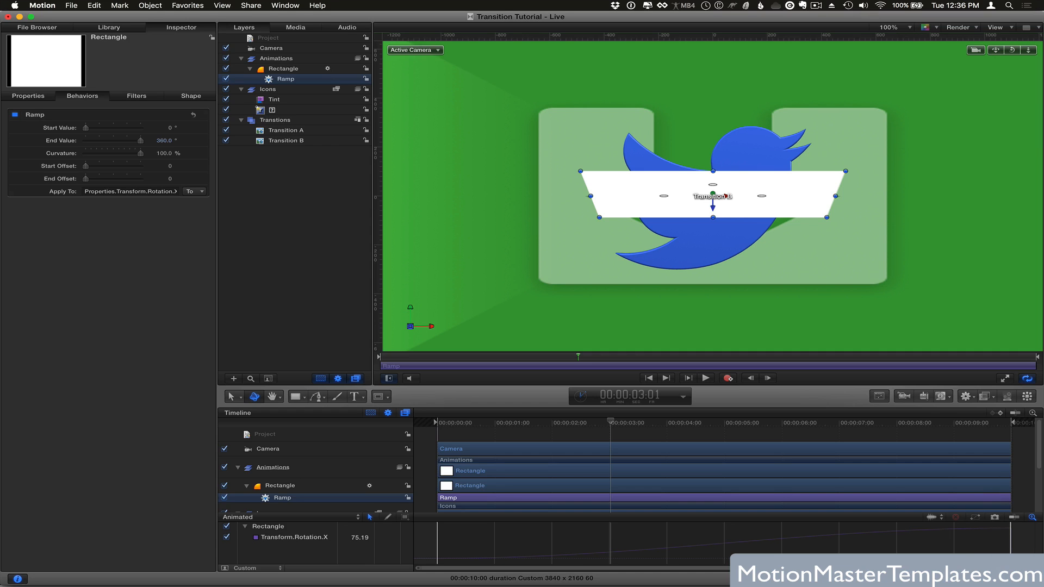
pyautogui.press('super+7')
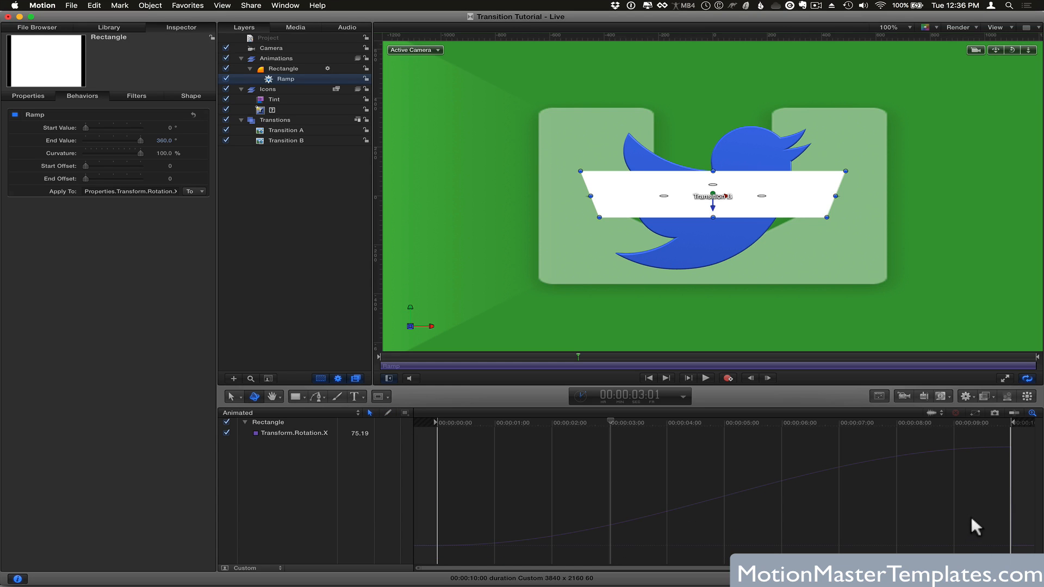
pyautogui.hotkey('shift', 'space')
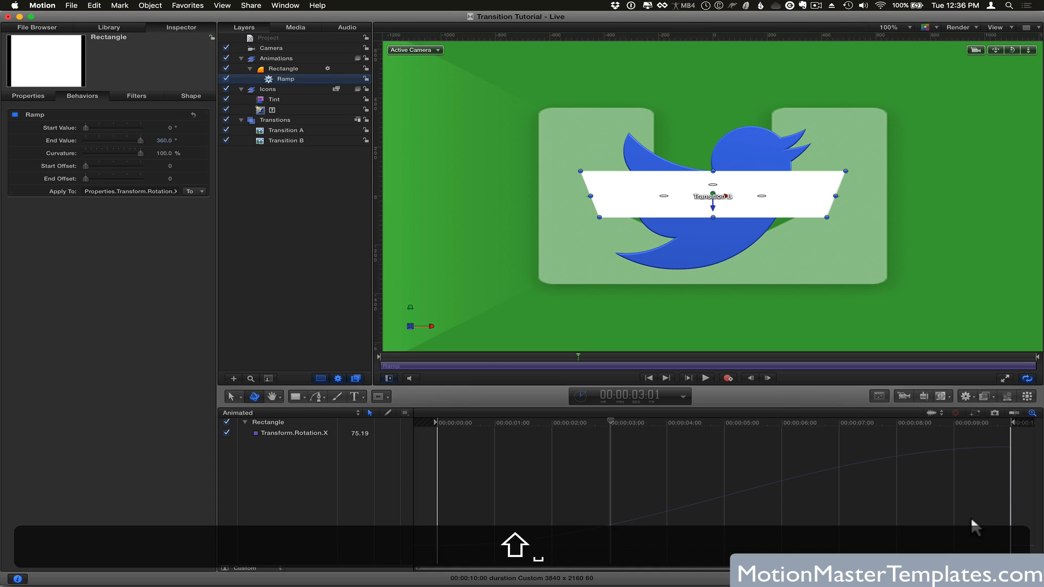
pyautogui.press('space')
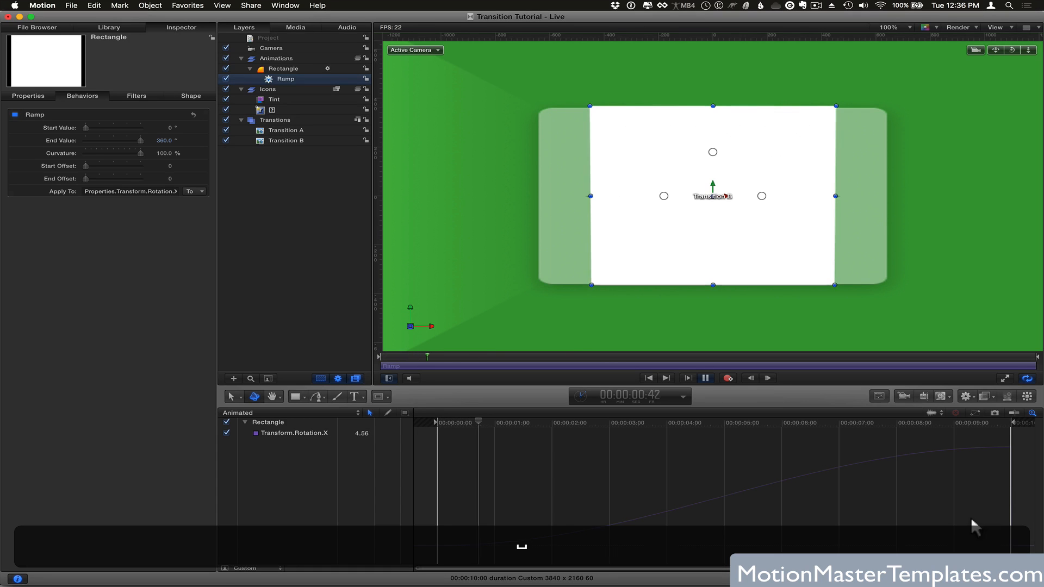
pyautogui.moveTo(604, 429); pyautogui.dragTo(781, 426)
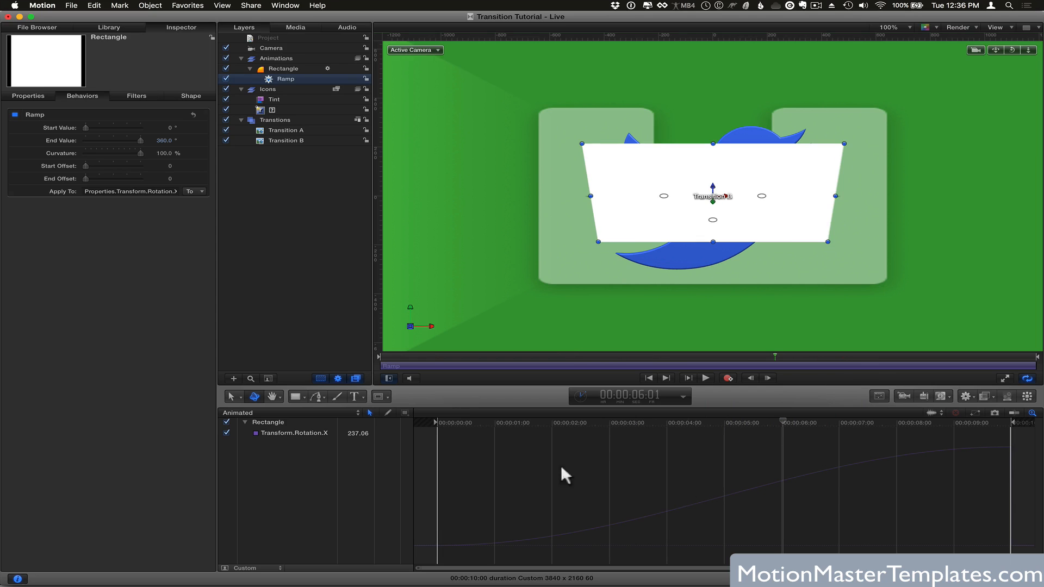
pyautogui.moveTo(108, 151); pyautogui.dragTo(37, 159)
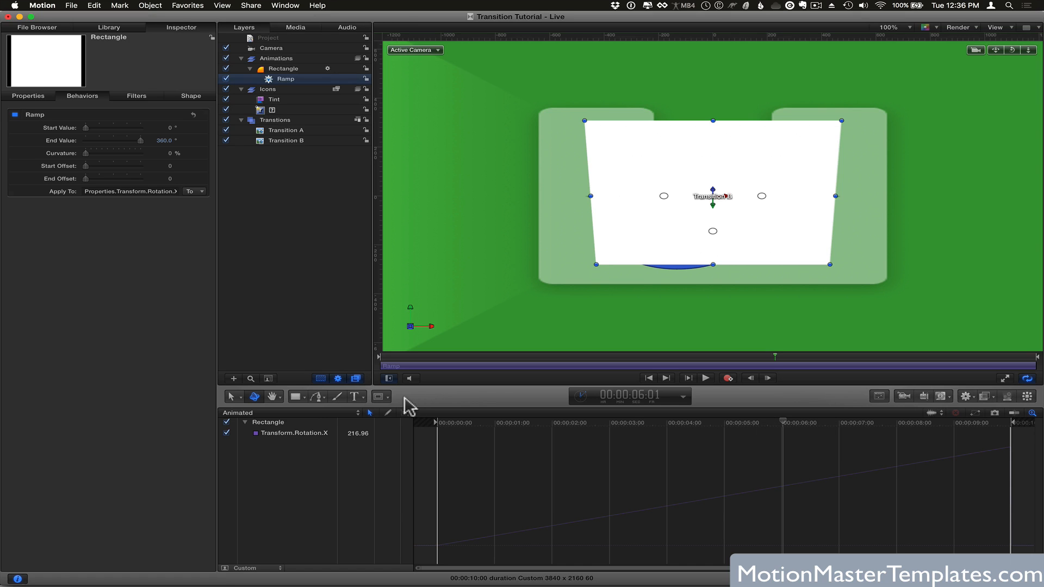
pyautogui.moveTo(84, 156); pyautogui.dragTo(194, 165)
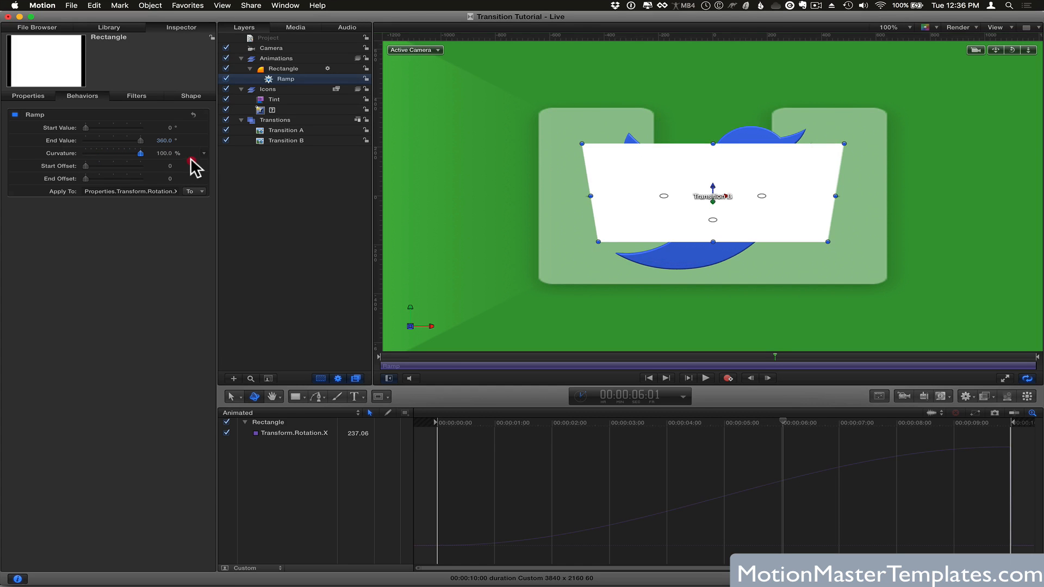
# Return the playhead to the start of the timeline and play back the rectangle's eased X rotation.
pyautogui.click(477, 423)
pyautogui.moveTo(478, 424); pyautogui.dragTo(421, 435)
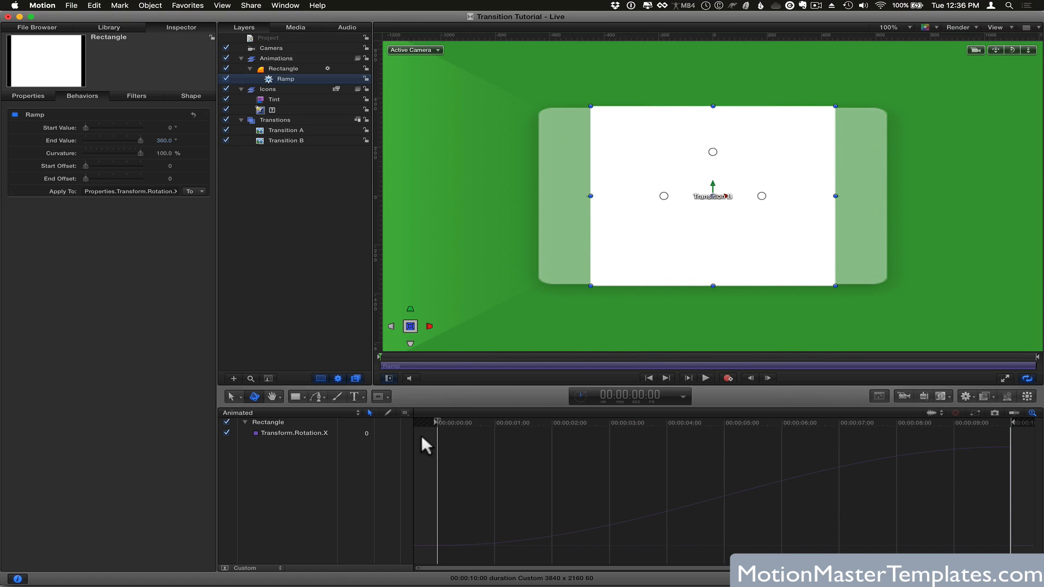
pyautogui.press('space')
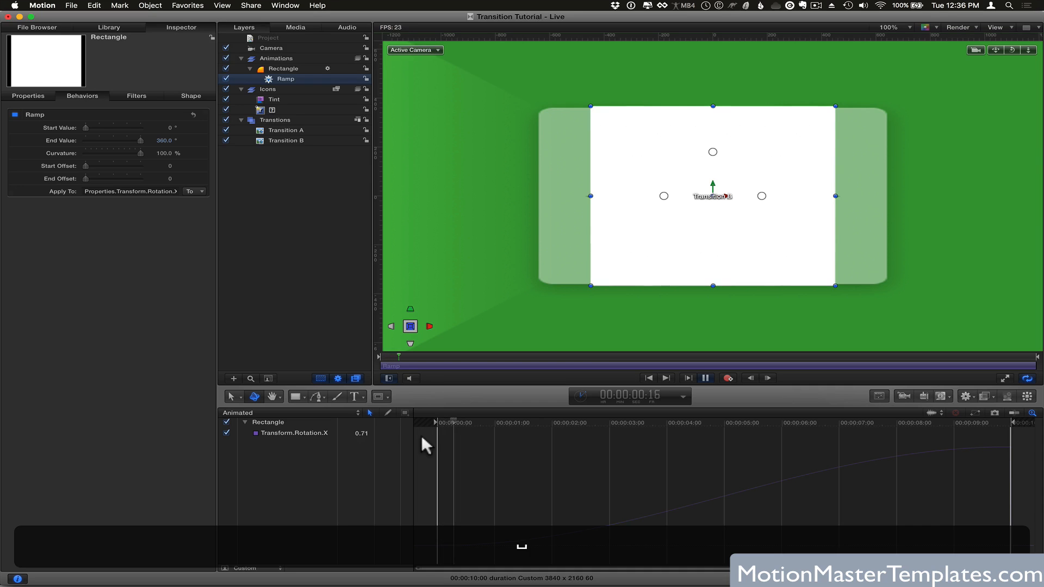
pyautogui.press('space')
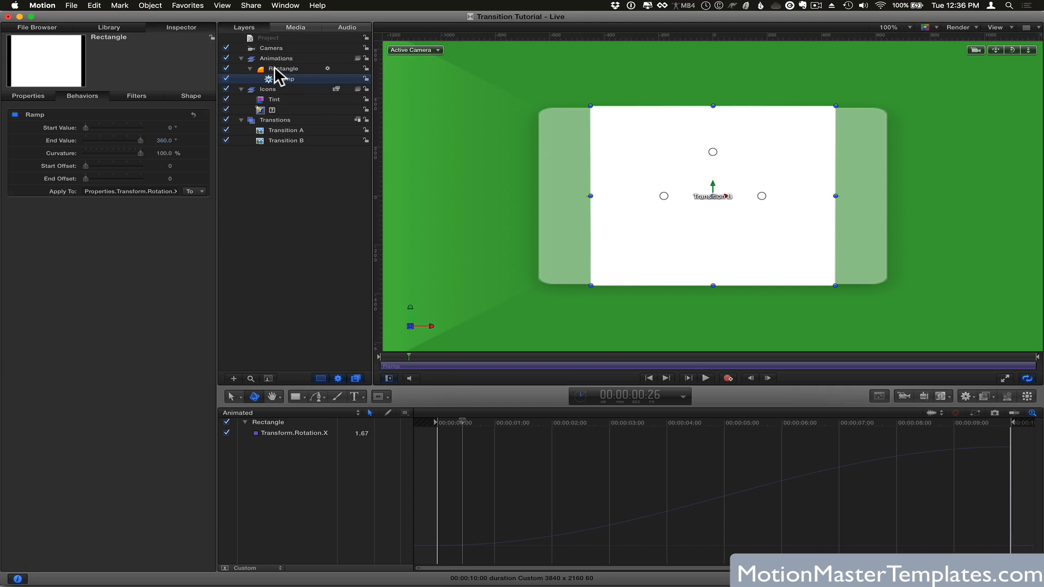
# Add a Ramp parameter behavior to the rectangle's Y rotation.
pyautogui.click(279, 70)
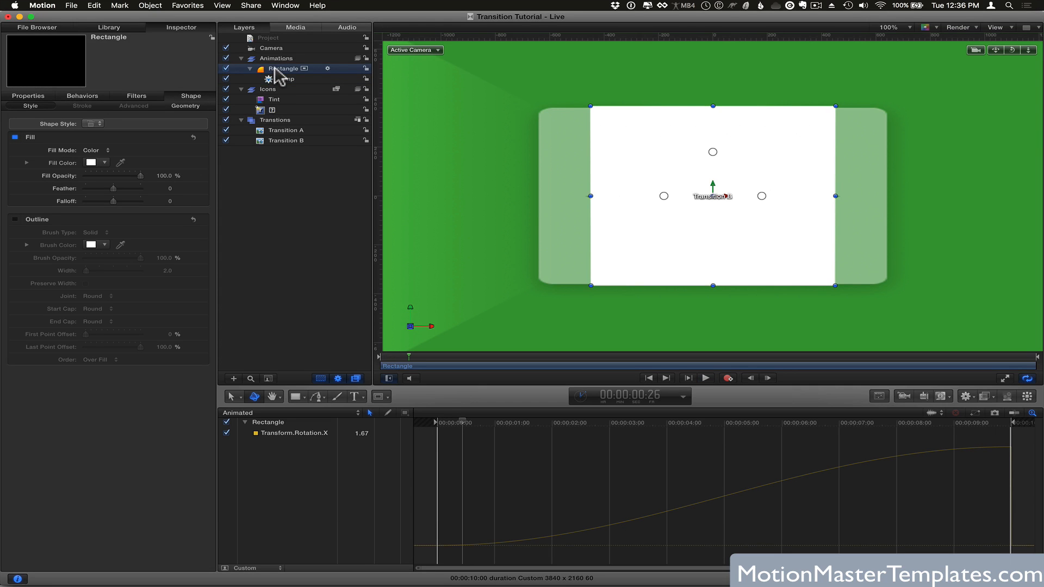
pyautogui.click(42, 98)
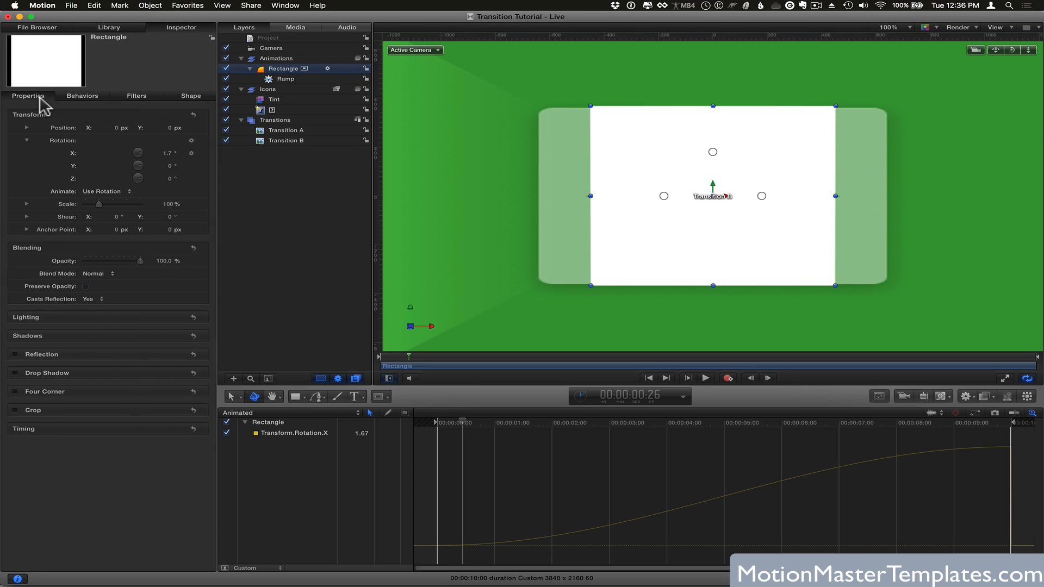
pyautogui.click(203, 166)
pyautogui.moveTo(242, 254)
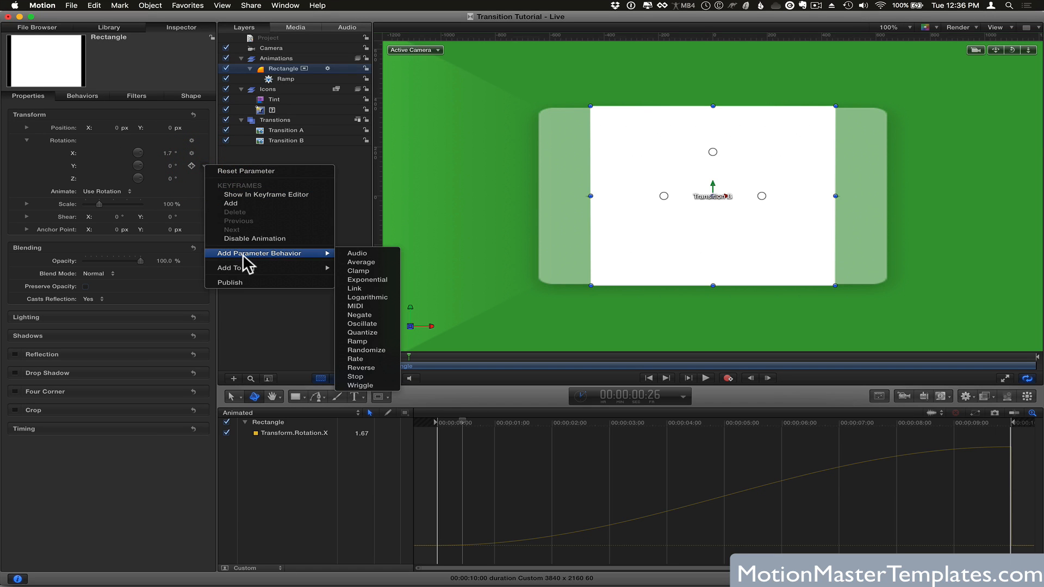
pyautogui.click(357, 341)
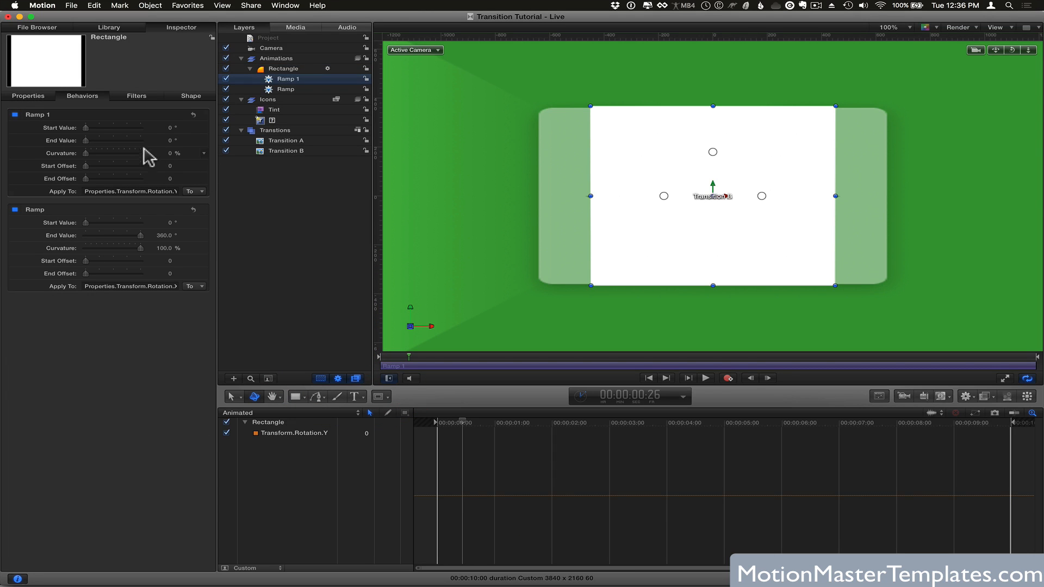
# Set the Y-rotation Ramp's End Value to 360° and its Curvature to 100%.
pyautogui.click(170, 140)
pyautogui.write('3')
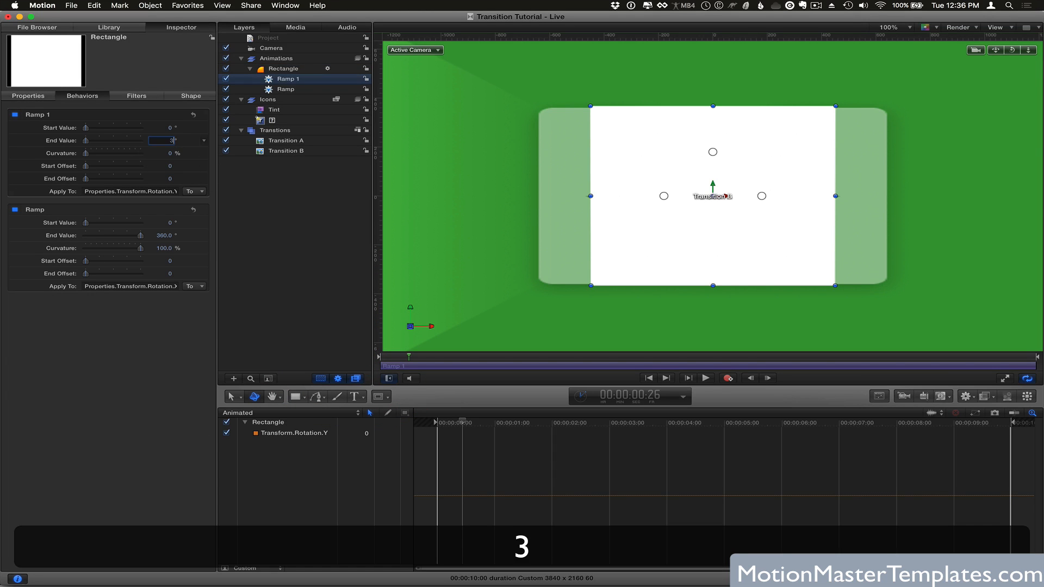
pyautogui.write('60')
pyautogui.press('Return')
pyautogui.moveTo(163, 154); pyautogui.dragTo(187, 161)
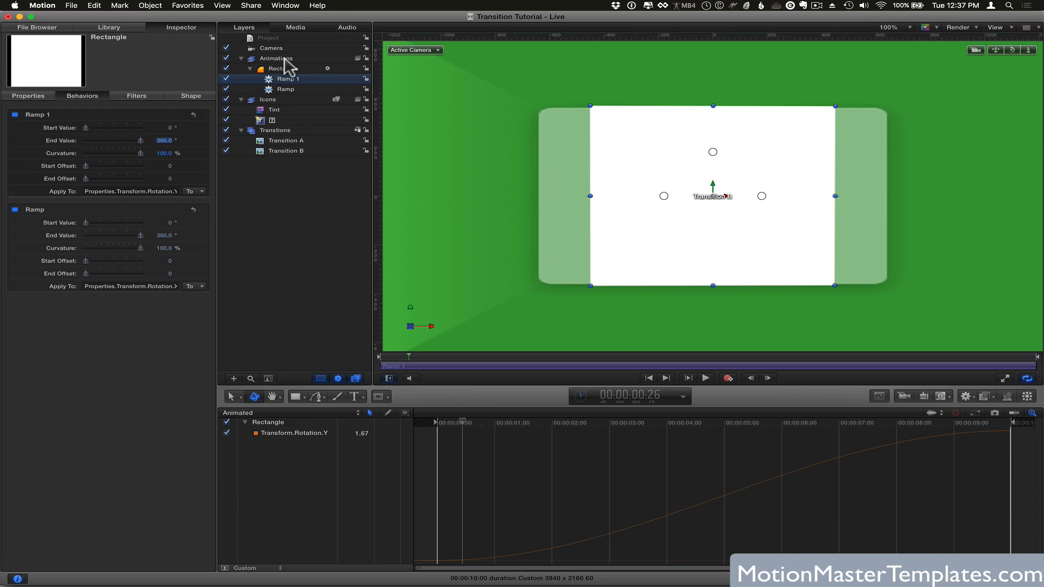
# Rename the rectangle in the Animations group as Rotate.
pyautogui.click(288, 90)
pyautogui.doubleClick(293, 90)
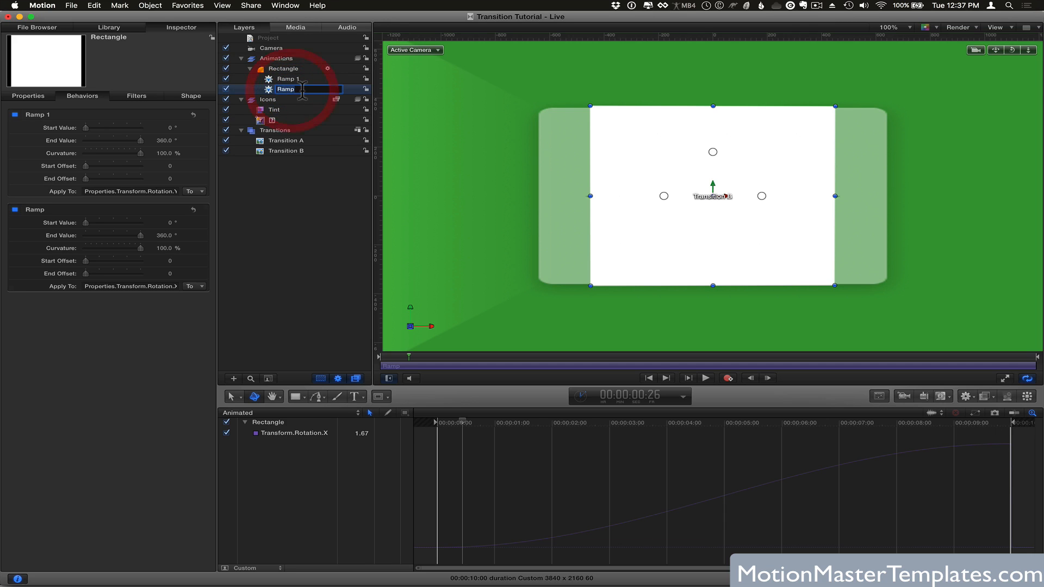
pyautogui.click(281, 71)
pyautogui.doubleClick(282, 70)
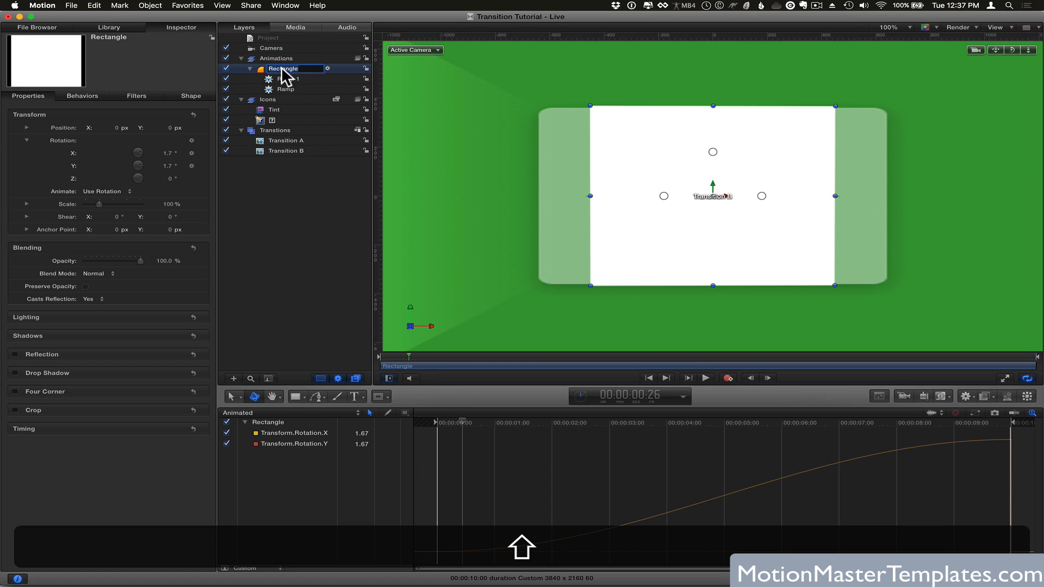
pyautogui.write('Roat')
pyautogui.press('BackSpace')
pyautogui.press('BackSpace')
pyautogui.write('t')
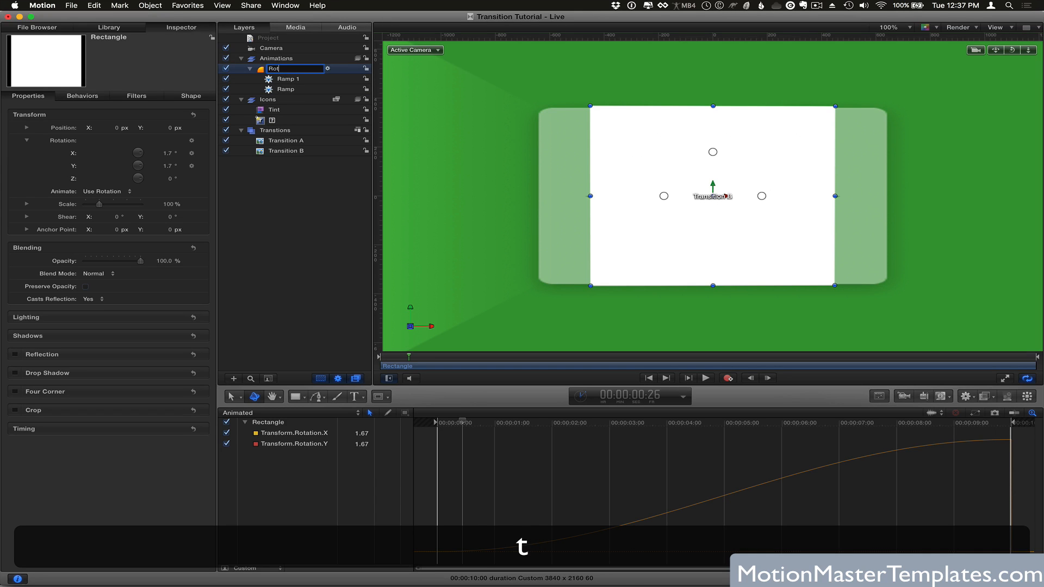
pyautogui.write('an')
pyautogui.press('BackSpace')
pyautogui.write('e')
pyautogui.press('BackSpace')
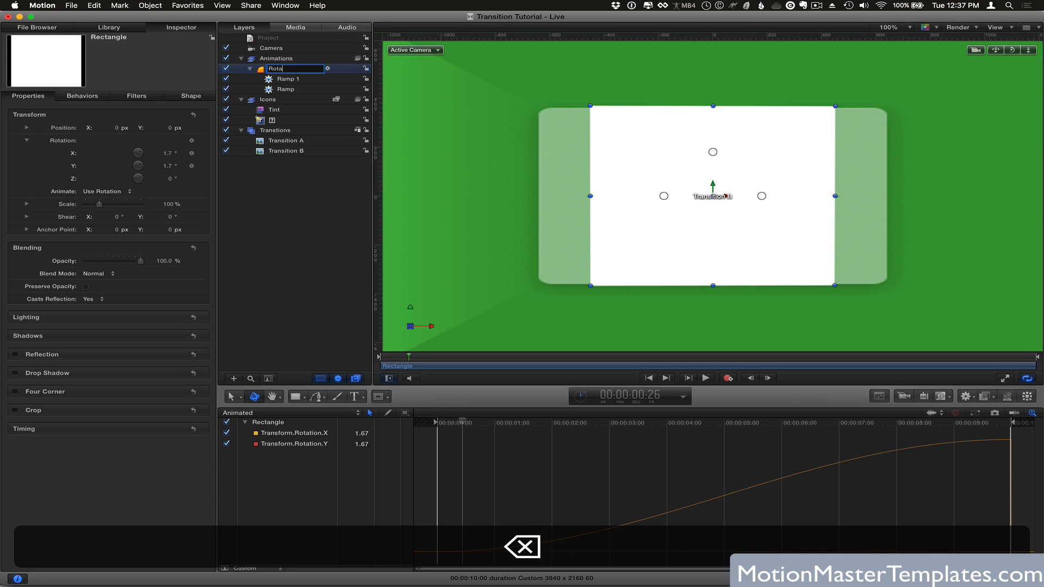
pyautogui.write('te')
pyautogui.press('Return')
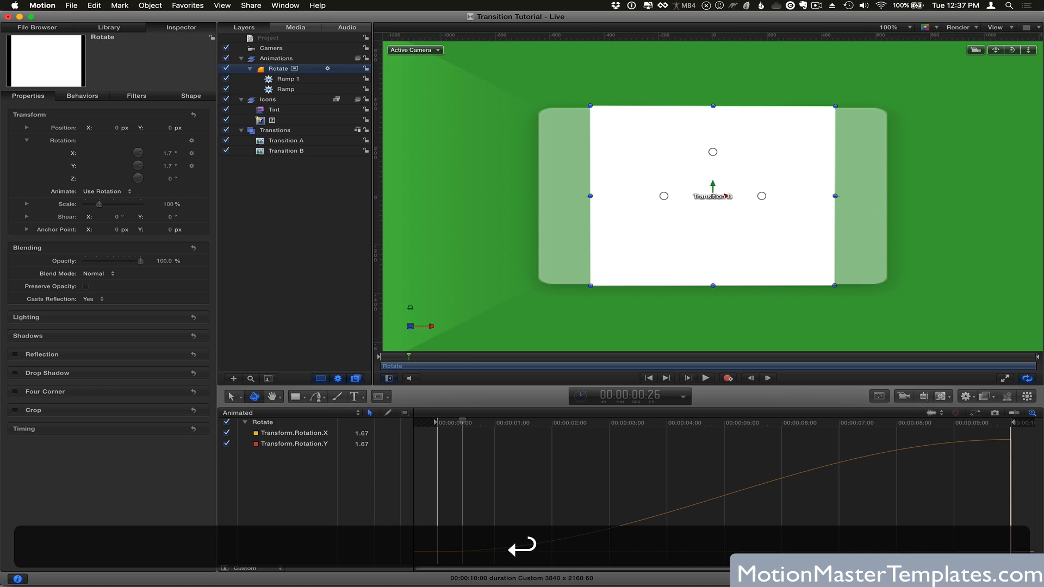
# Rename the X-rotation Ramp behavior as Ramp X and the Y-rotation one as Ramp Y.
pyautogui.click(292, 89)
pyautogui.click(302, 89)
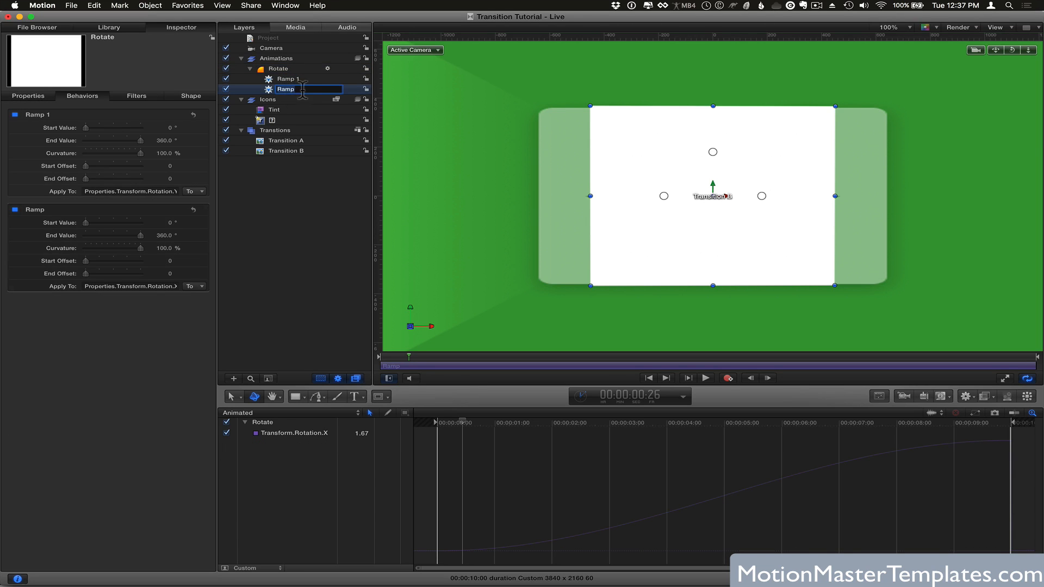
pyautogui.write('X')
pyautogui.press('Return')
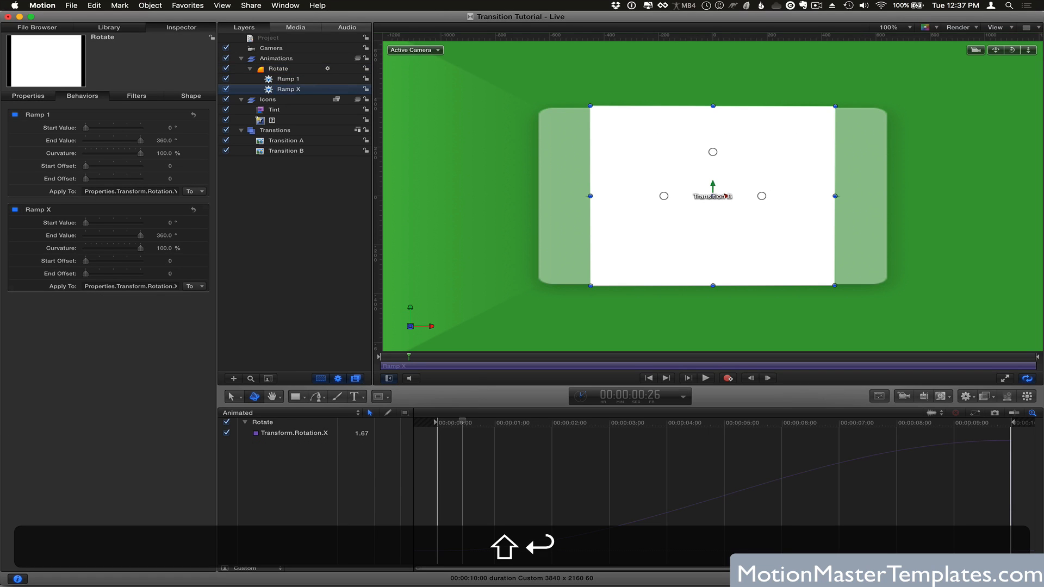
pyautogui.click(288, 79)
pyautogui.click(302, 79)
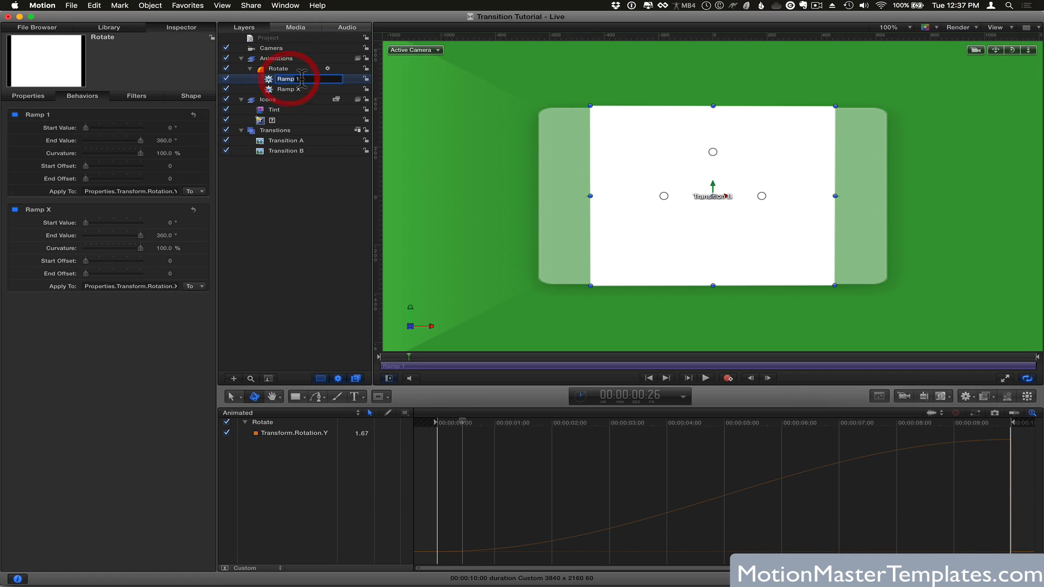
pyautogui.press('BackSpace')
pyautogui.write('Y')
pyautogui.press('Return')
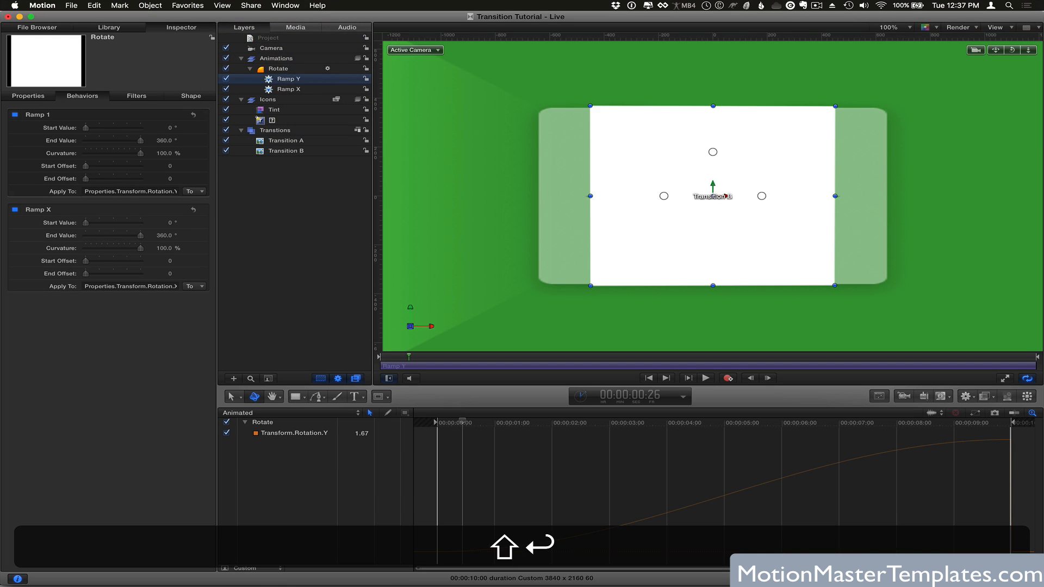
# Add a Ramp parameter behavior to the Rotate shape's Z rotation.
pyautogui.click(270, 70)
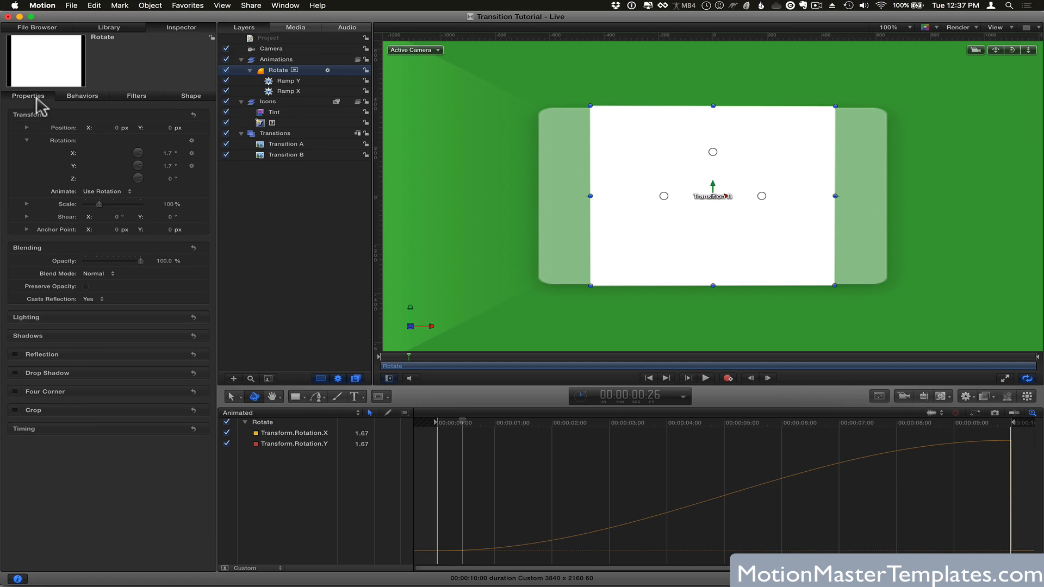
pyautogui.click(201, 176)
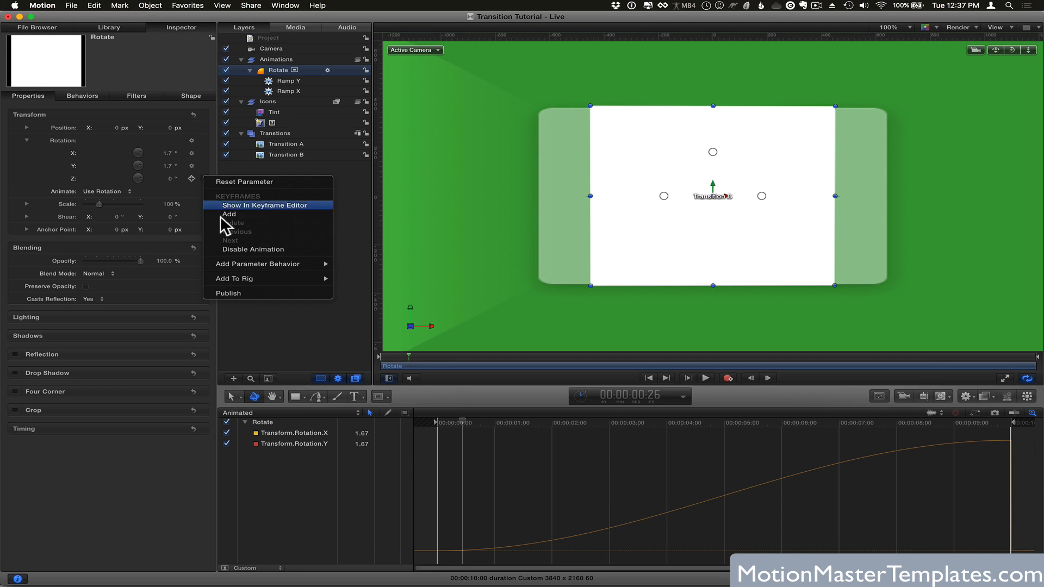
pyautogui.moveTo(236, 280)
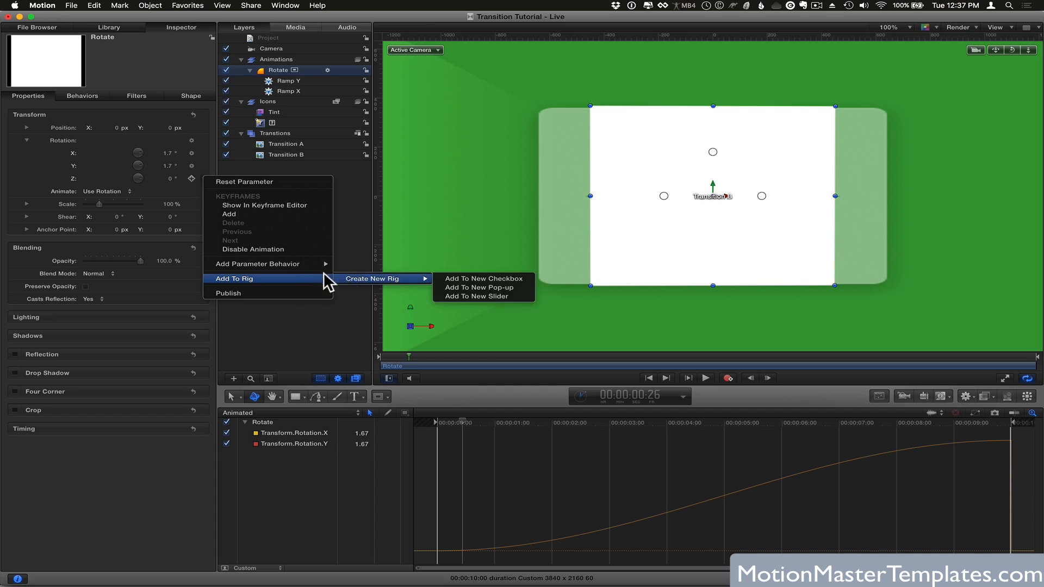
pyautogui.moveTo(304, 265)
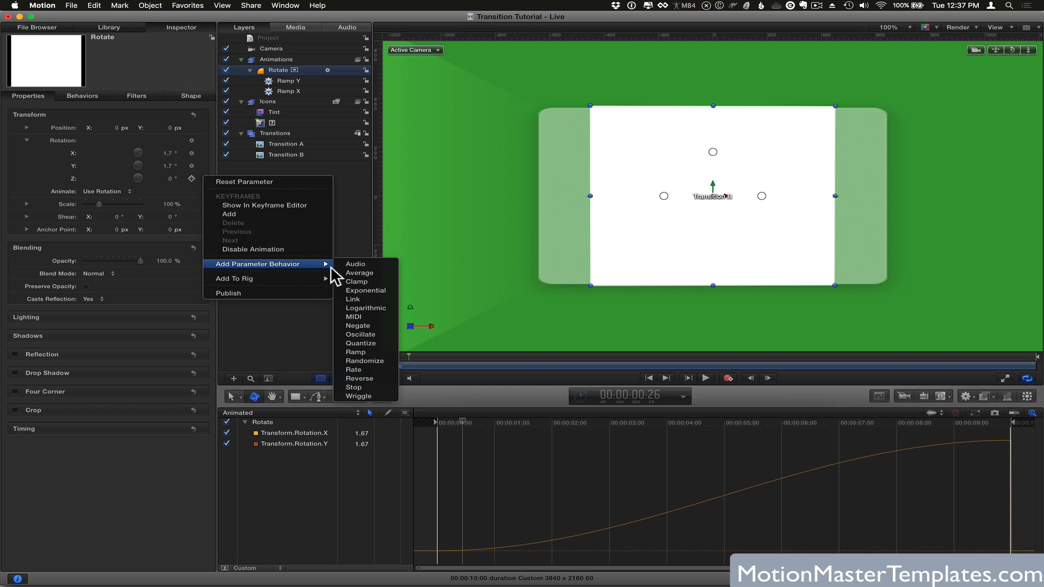
pyautogui.click(356, 352)
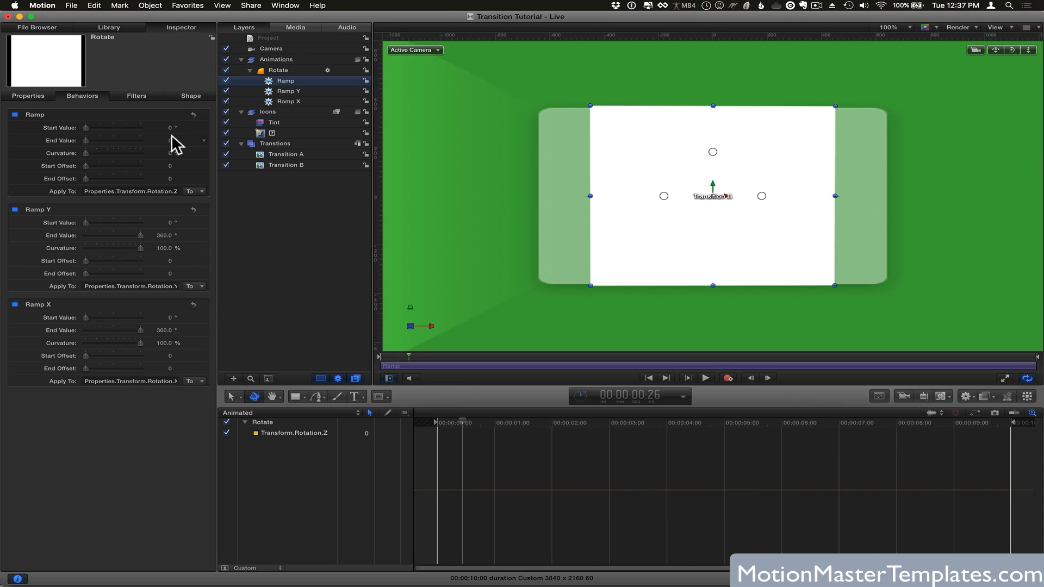
# Set the Z-rotation Ramp's End Value to 360° and Curvature to 100%, and scrub the timeline to preview the combined rotation.
pyautogui.click(170, 140)
pyautogui.write('3')
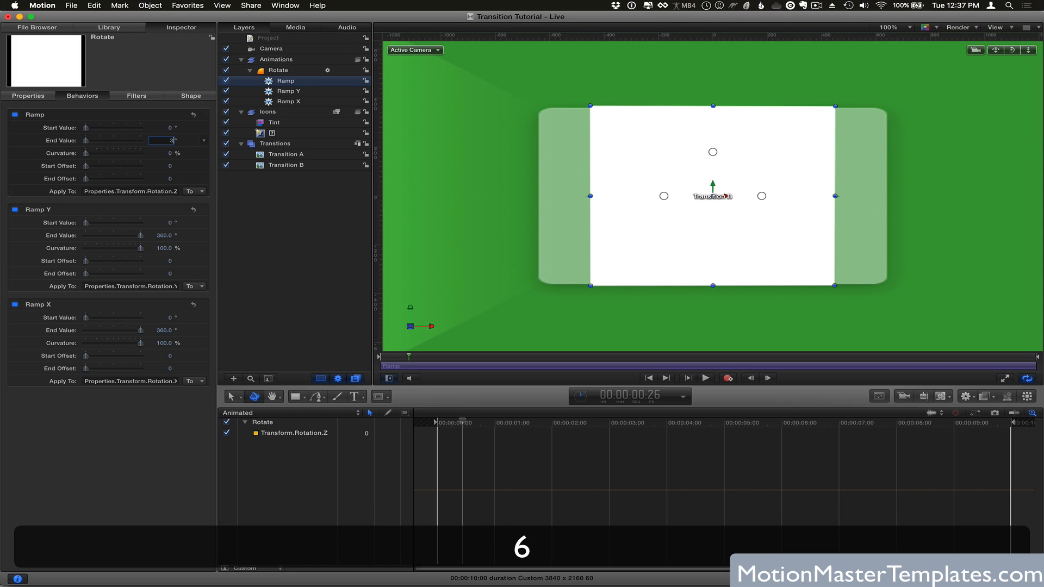
pyautogui.write('60')
pyautogui.press('Return')
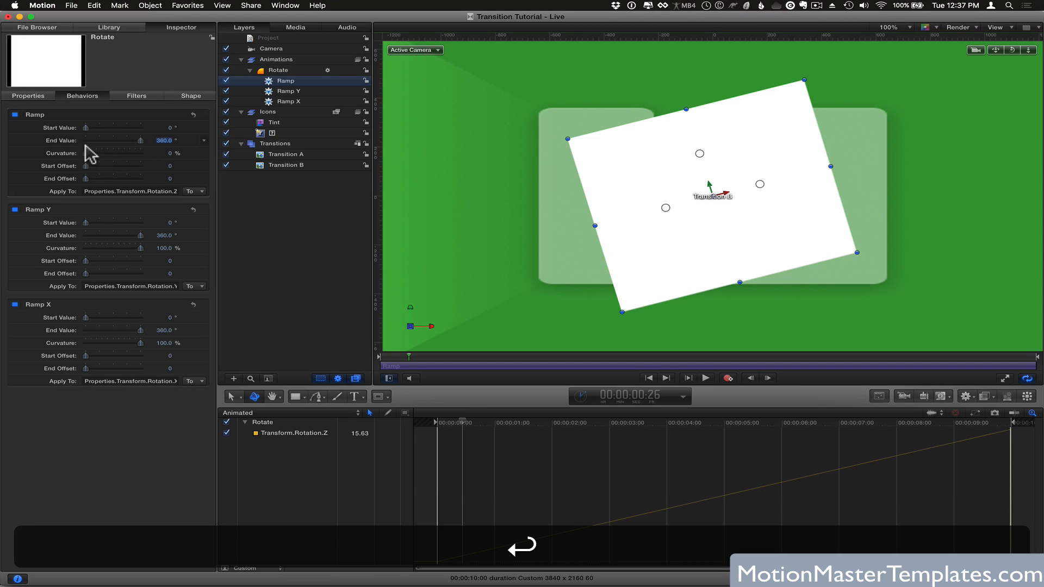
pyautogui.moveTo(86, 153); pyautogui.dragTo(157, 158)
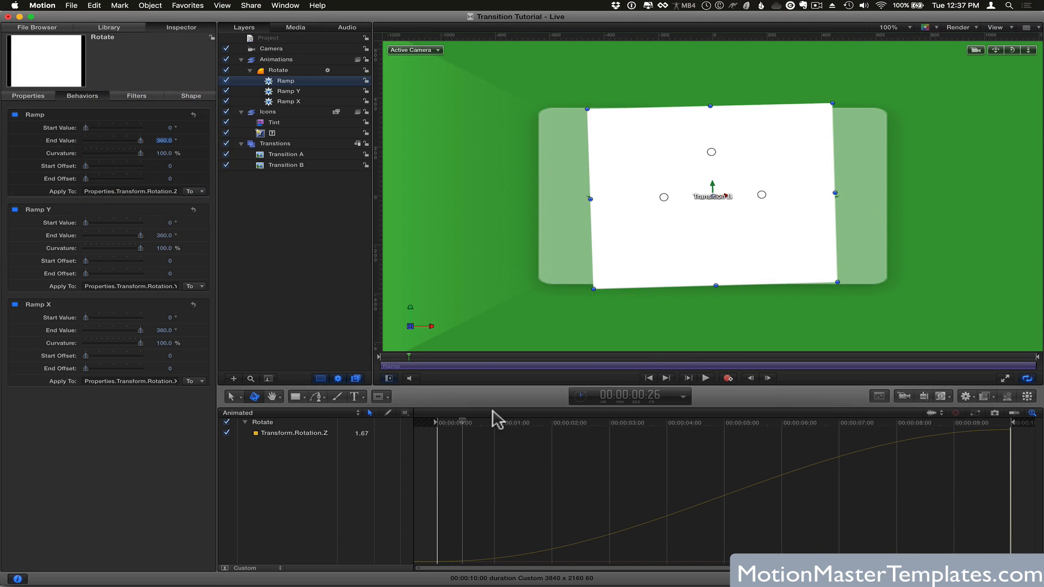
pyautogui.moveTo(493, 421); pyautogui.dragTo(693, 415)
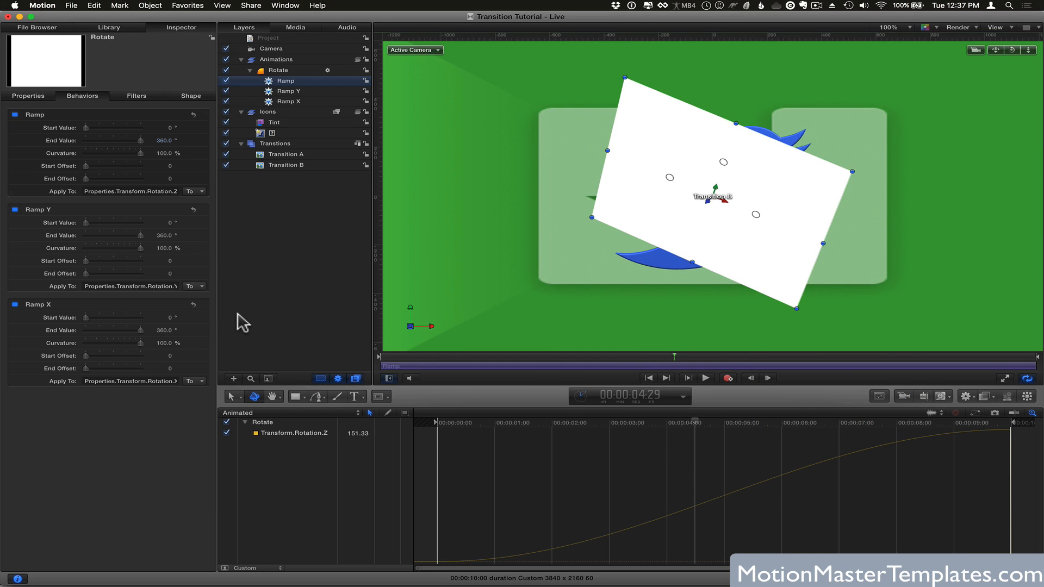
pyautogui.moveTo(576, 422); pyautogui.dragTo(555, 422)
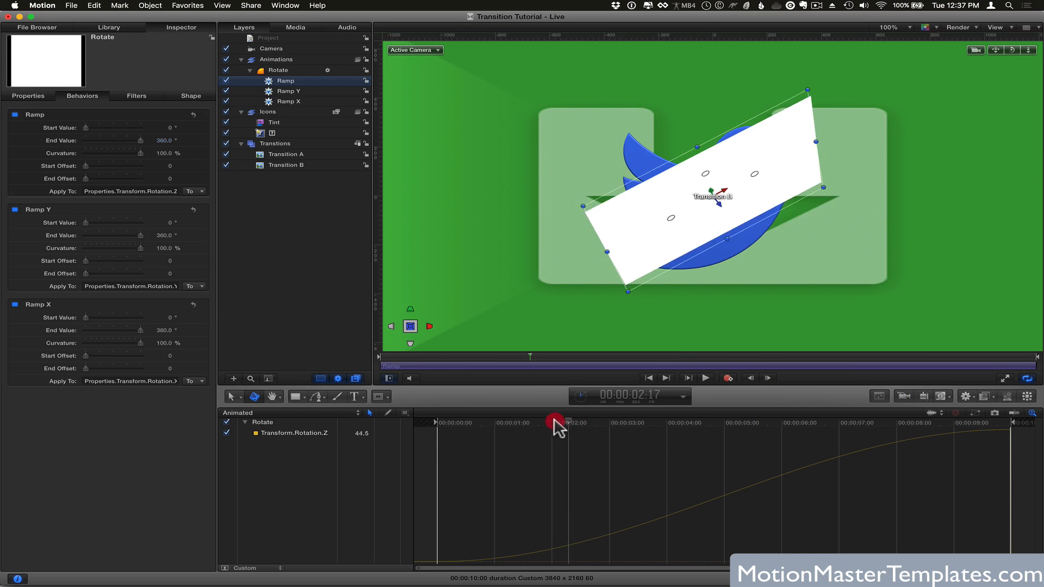
# Rename the Z-rotation Ramp as Ramp Z and save the project with the playhead at the start.
pyautogui.doubleClick(291, 82)
pyautogui.write('Z')
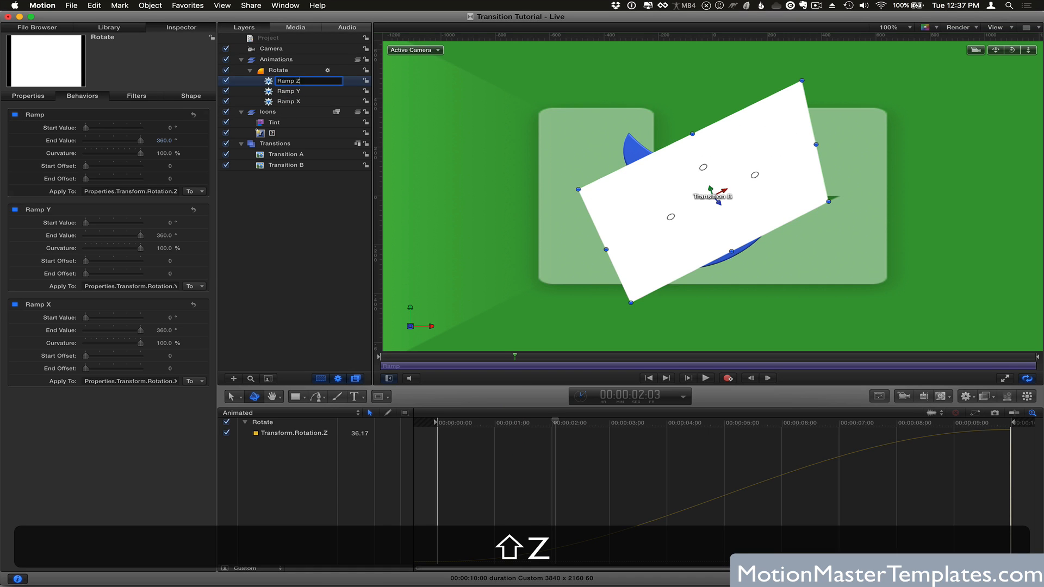
pyautogui.hotkey('shift', 'Return')
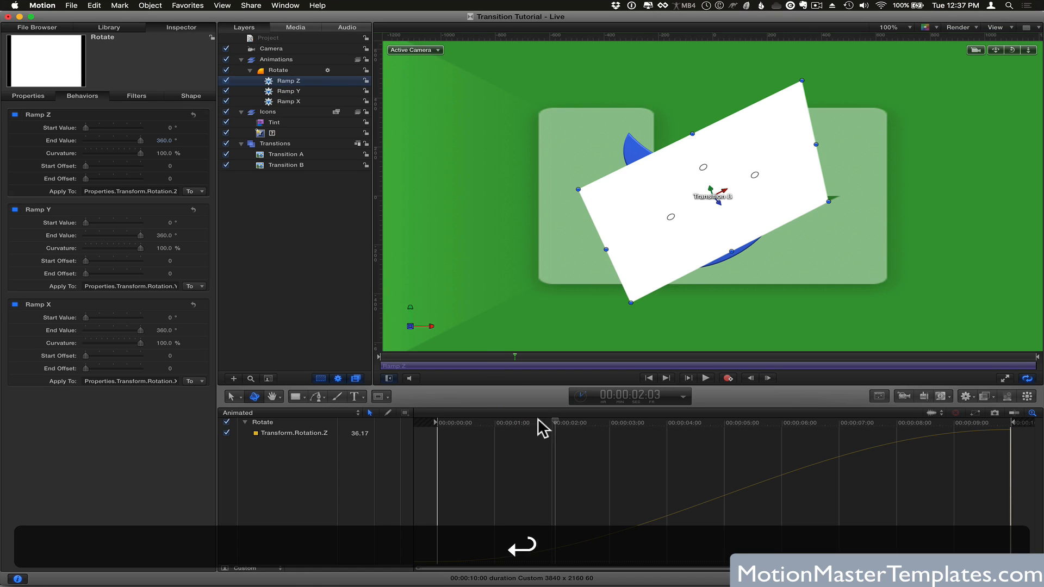
pyautogui.moveTo(611, 423); pyautogui.dragTo(370, 433)
pyautogui.press('super+s')
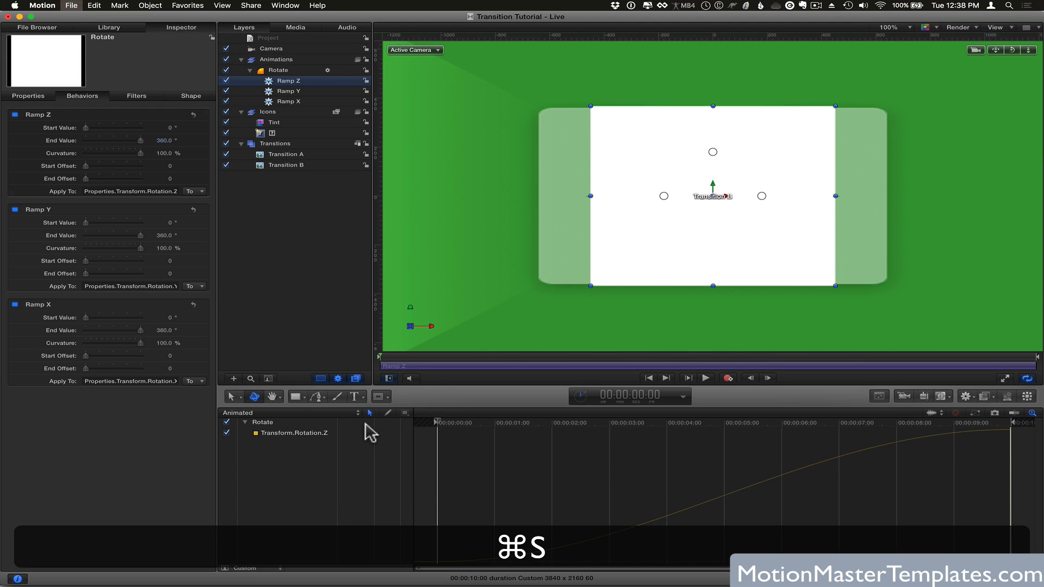
# Put the Icons group inside a new parent group.
pyautogui.click(260, 70)
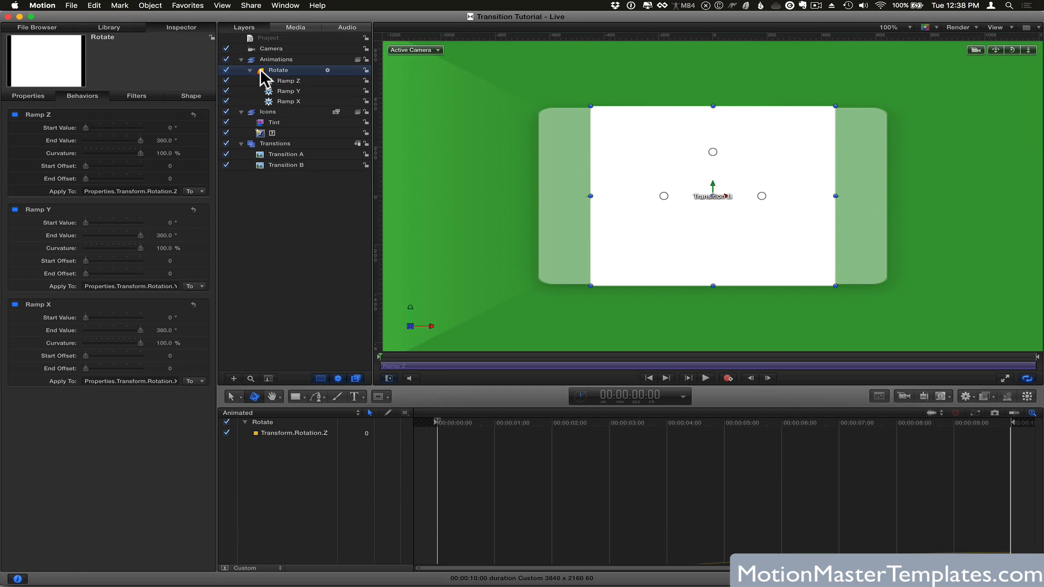
pyautogui.click(250, 113)
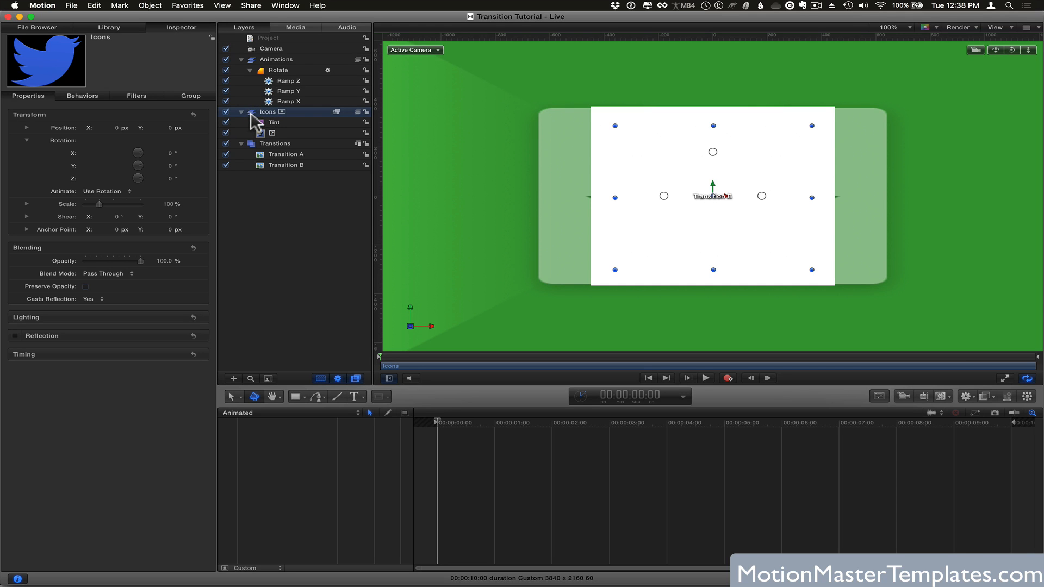
pyautogui.rightClick(251, 113)
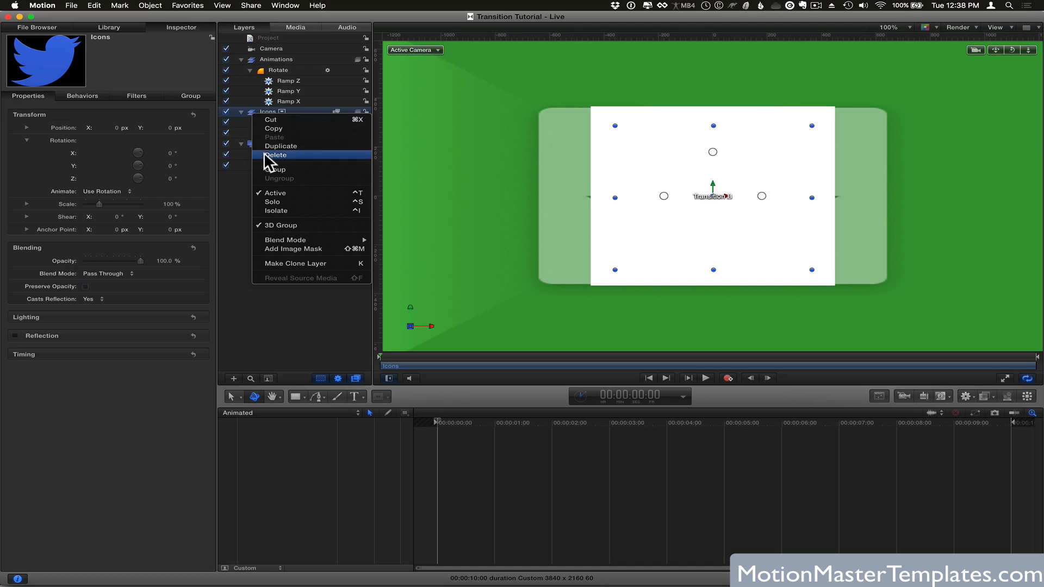
pyautogui.click(266, 166)
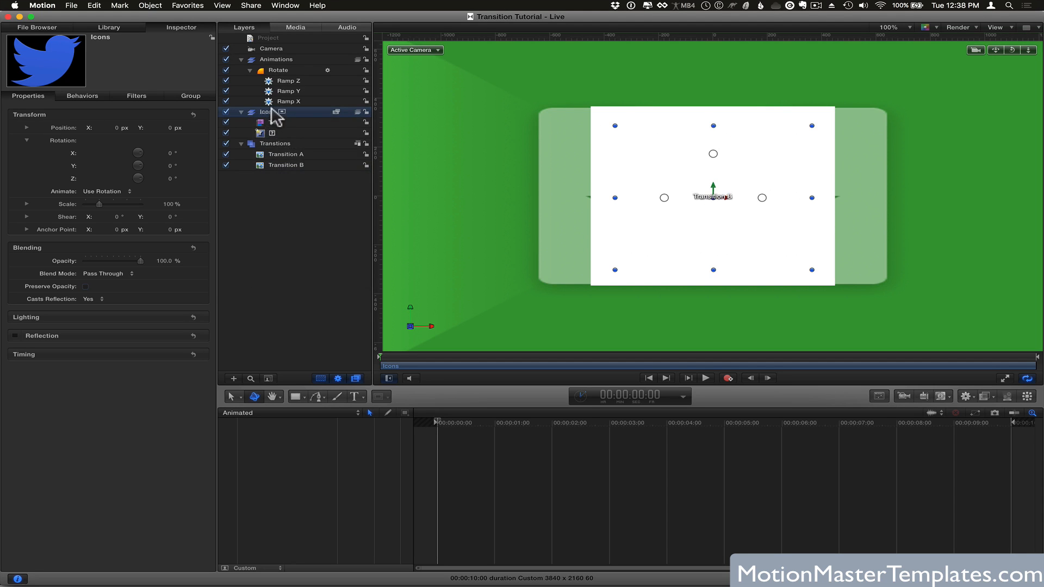
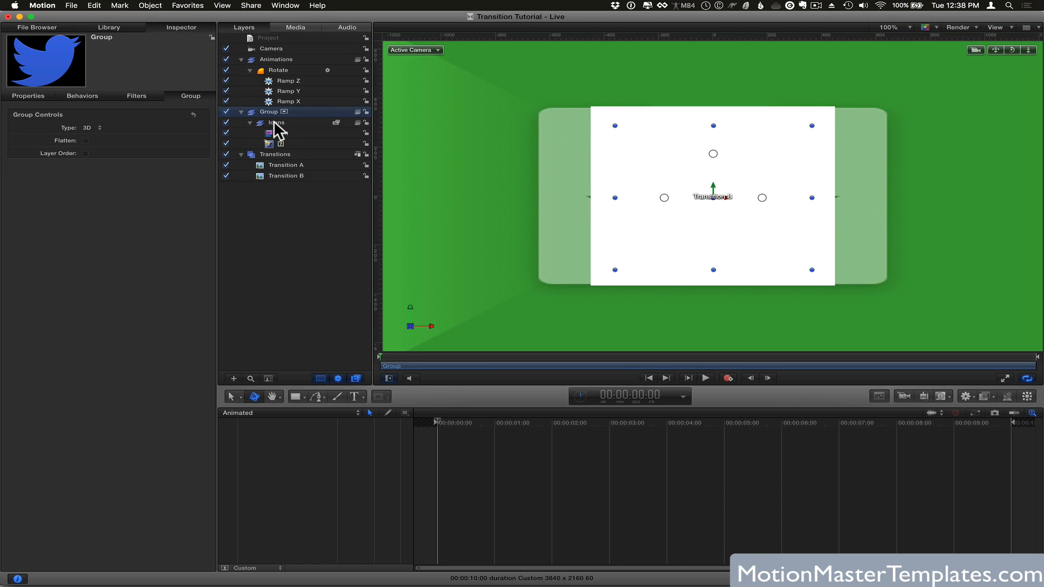
# Rename the new parent group as Icons Zoom.
pyautogui.click(278, 124)
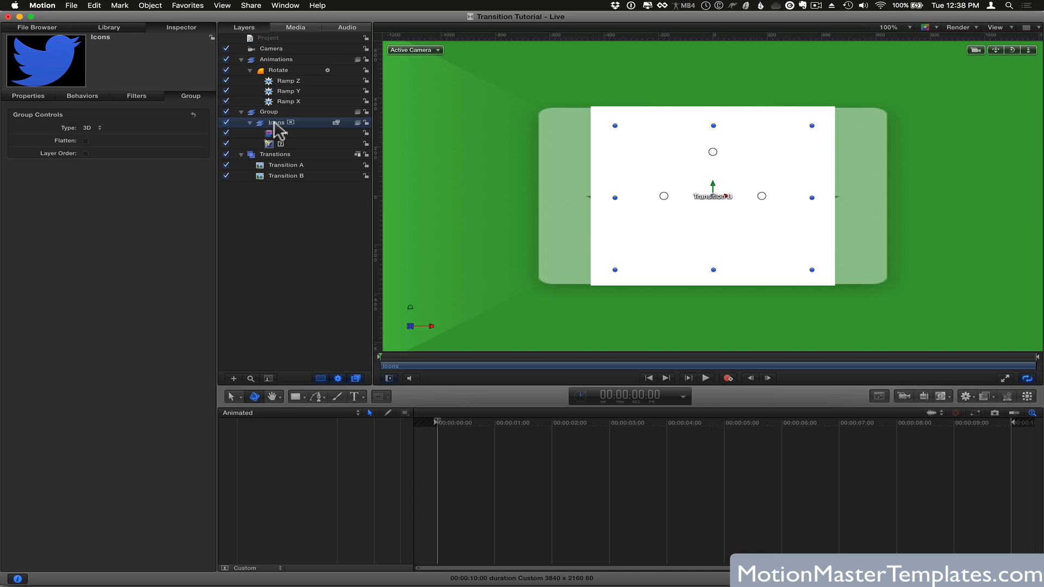
pyautogui.doubleClick(276, 122)
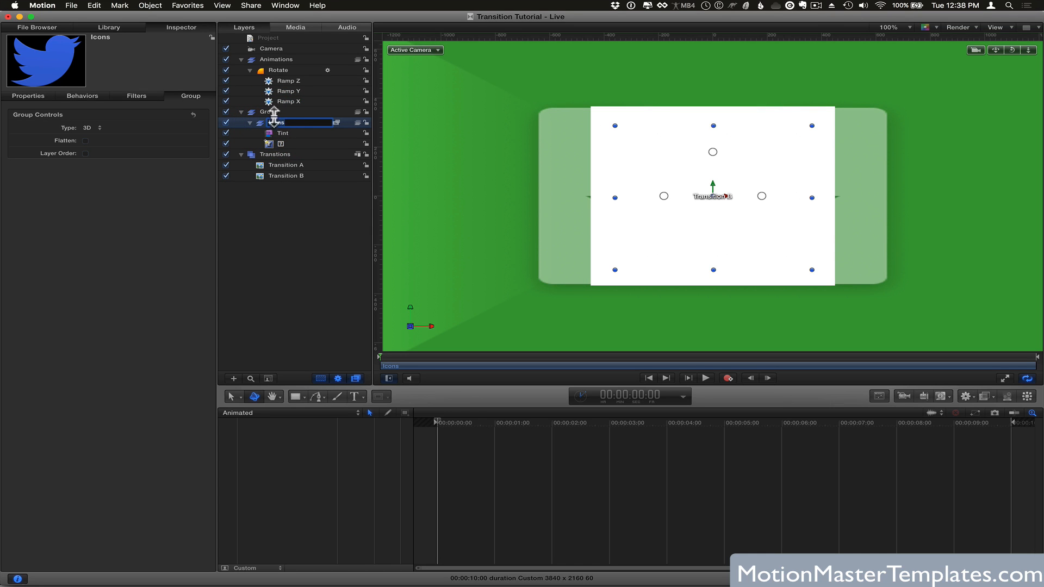
pyautogui.doubleClick(271, 112)
pyautogui.write('Ico')
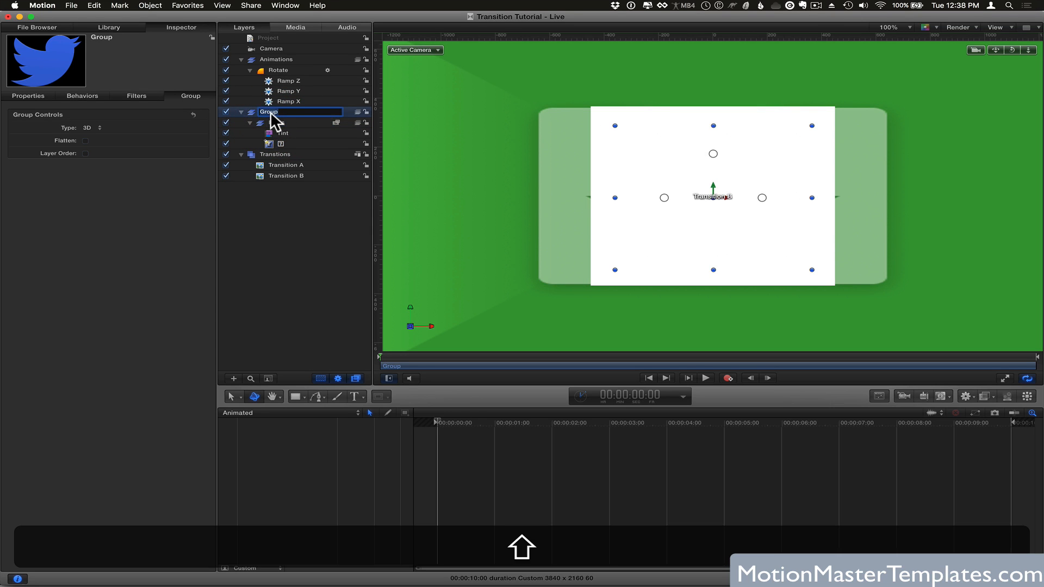
pyautogui.write('ns Zome')
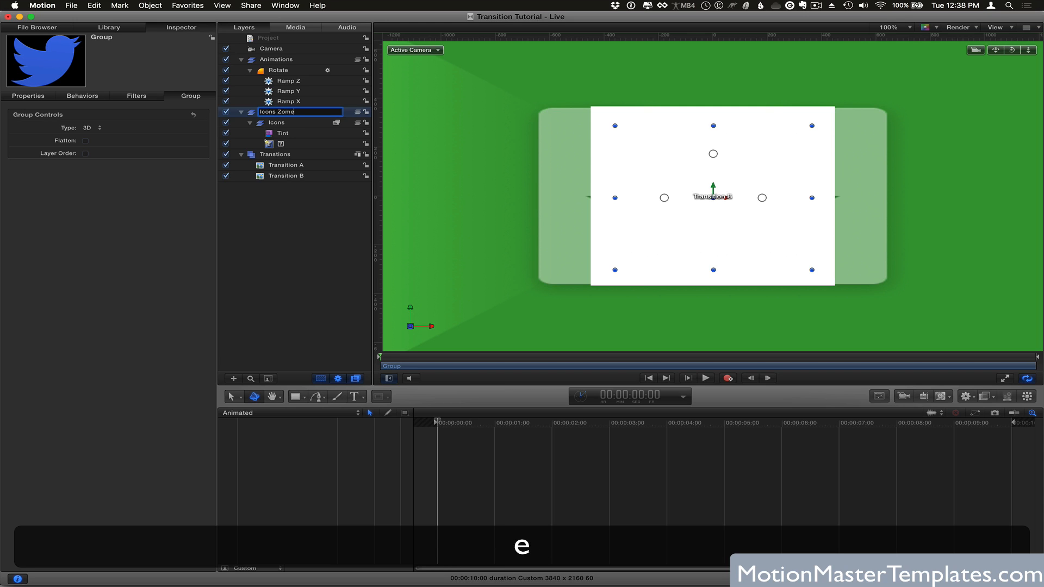
pyautogui.press('Return')
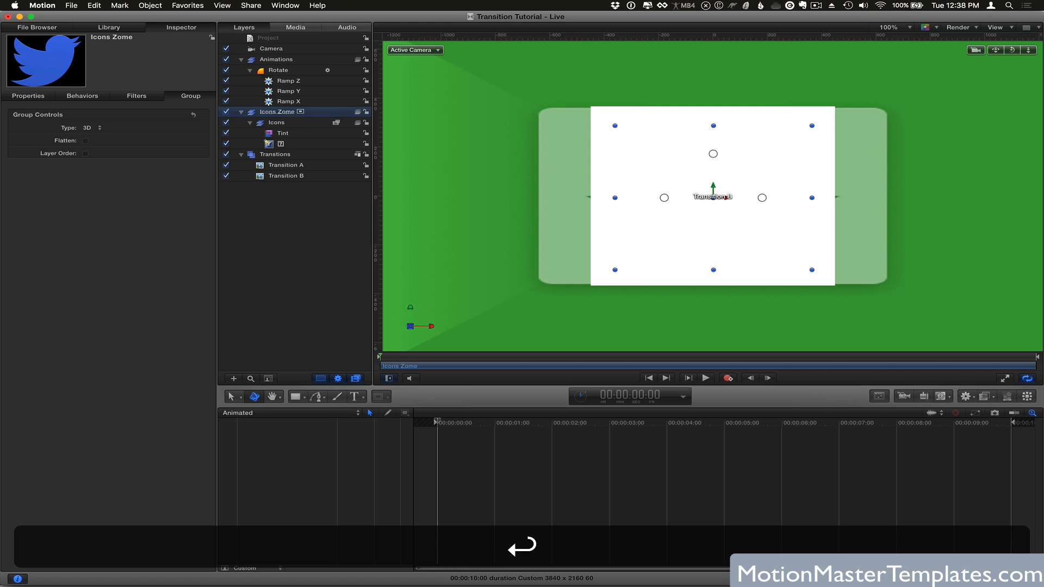
pyautogui.doubleClick(283, 112)
pyautogui.write('Zoom')
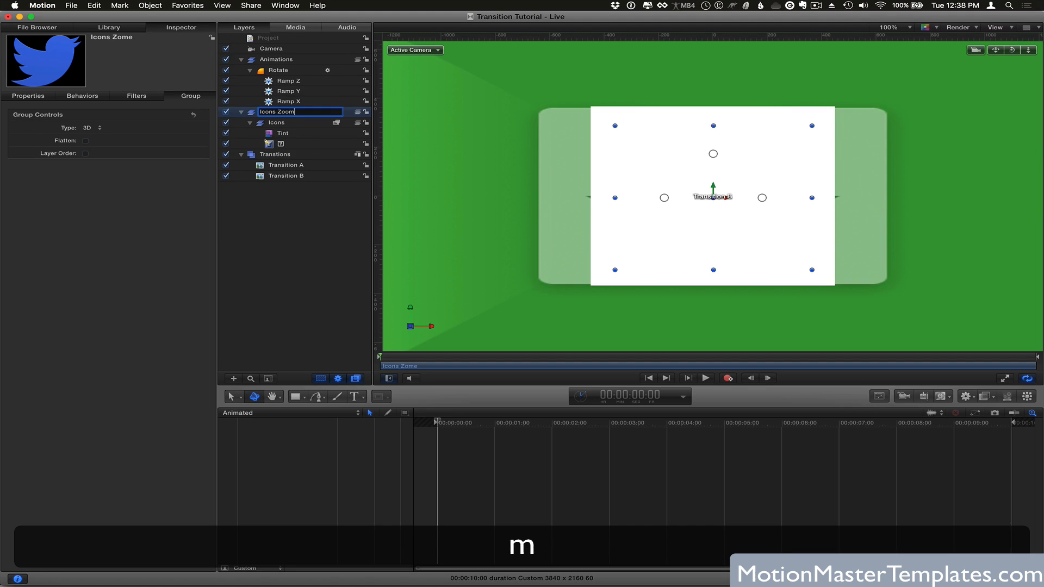
pyautogui.press('Return')
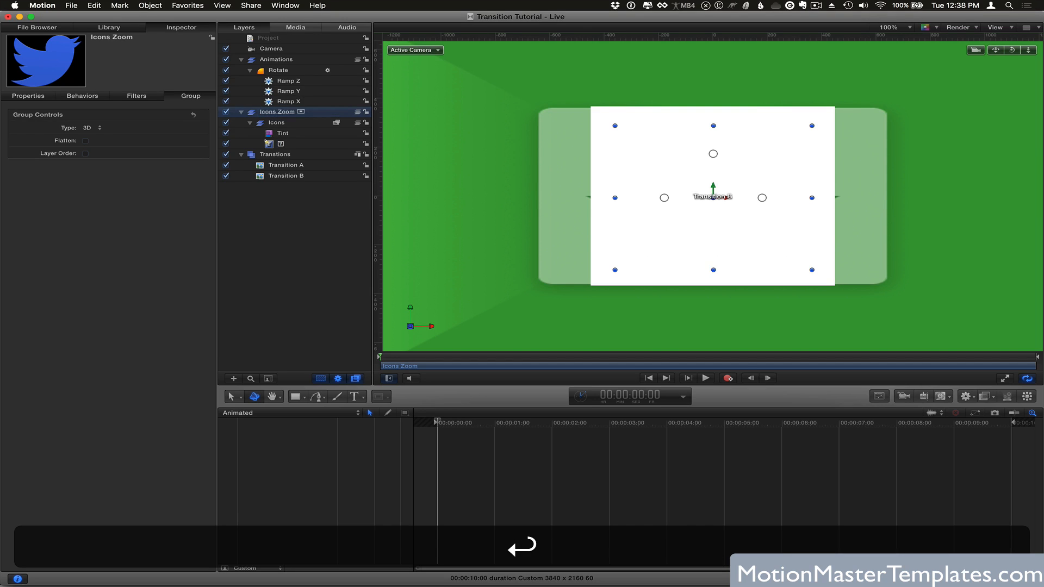
# Rename the nested Icons group as Icons Rotate.
pyautogui.click(286, 124)
pyautogui.doubleClick(281, 122)
pyautogui.write('Rotate')
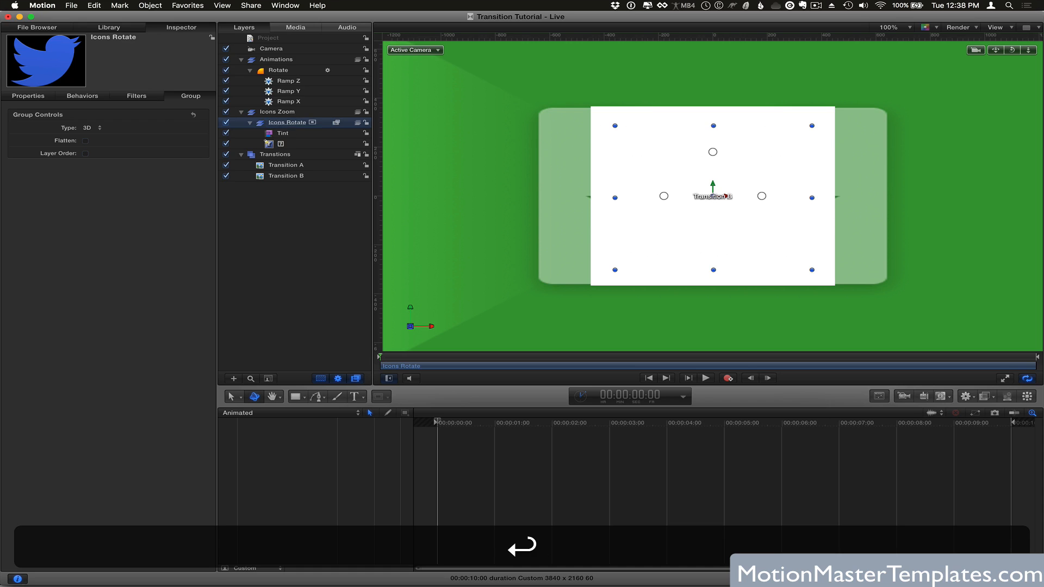
# Hide the Rotate shape and scrub the timeline to check its X, Y and Z rotation values, ending at the start.
pyautogui.click(275, 71)
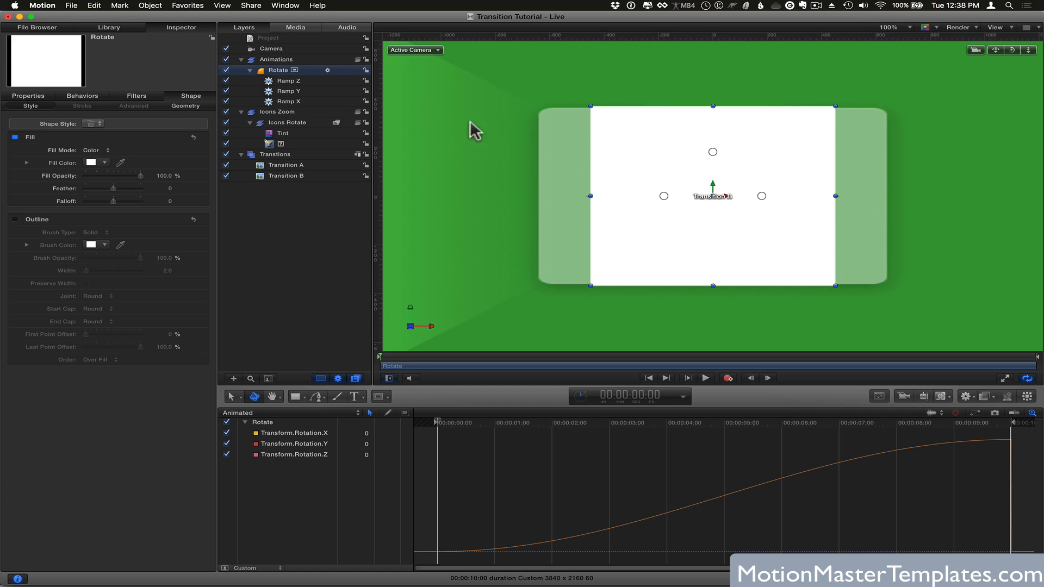
pyautogui.click(226, 70)
pyautogui.click(226, 70)
pyautogui.click(226, 70)
pyautogui.click(226, 70)
pyautogui.click(226, 71)
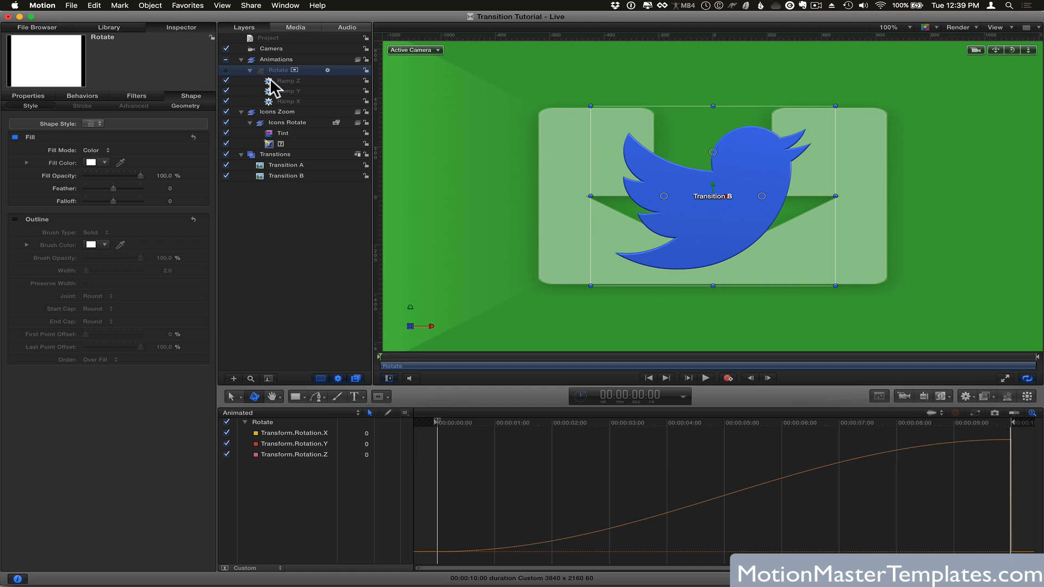
pyautogui.click(28, 96)
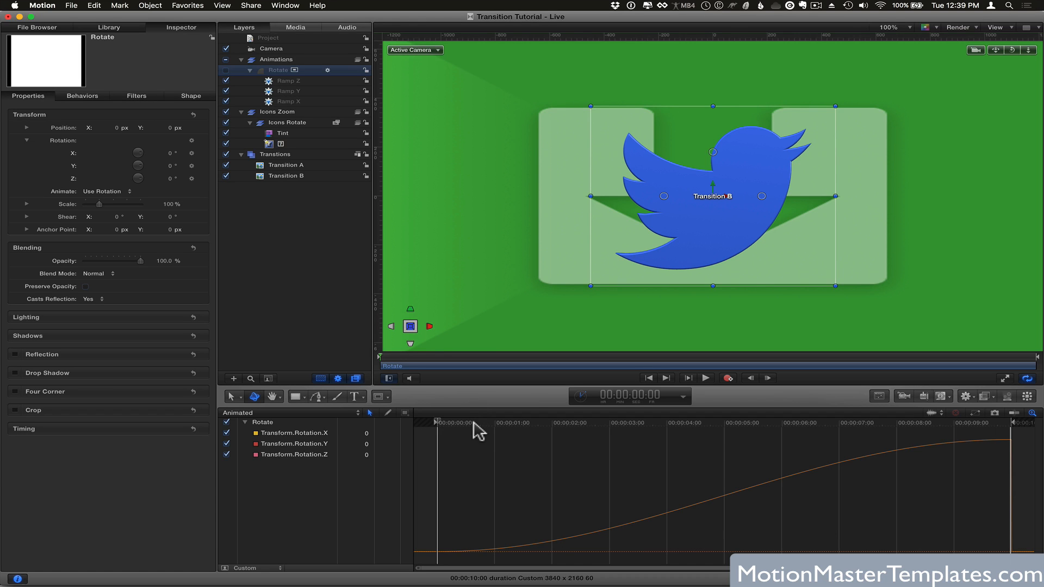
pyautogui.moveTo(480, 424); pyautogui.dragTo(538, 424)
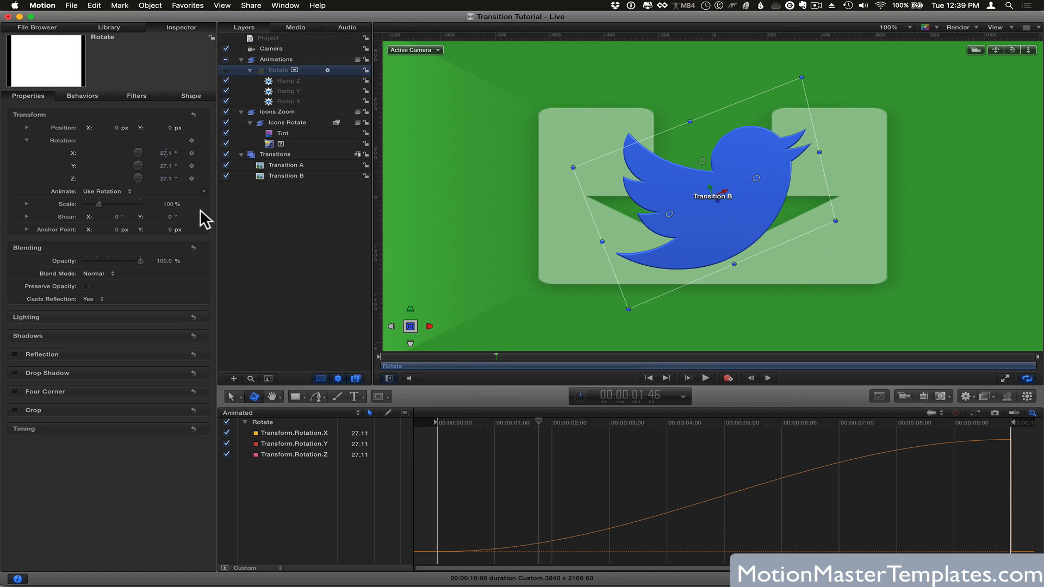
pyautogui.moveTo(610, 425); pyautogui.dragTo(398, 419)
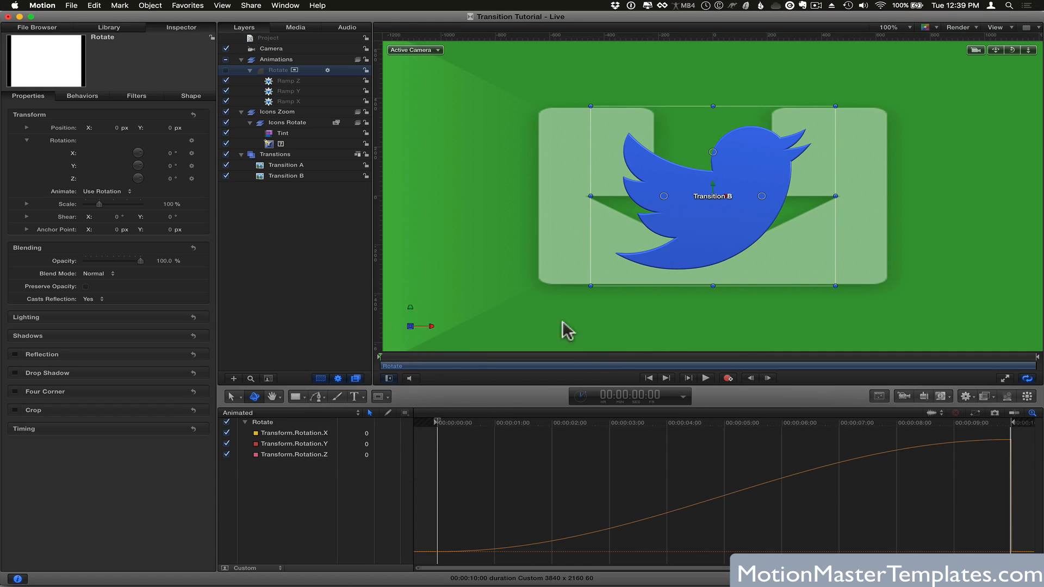
# Set the Icons Rotate group's X and Y position to 0 px.
pyautogui.click(280, 122)
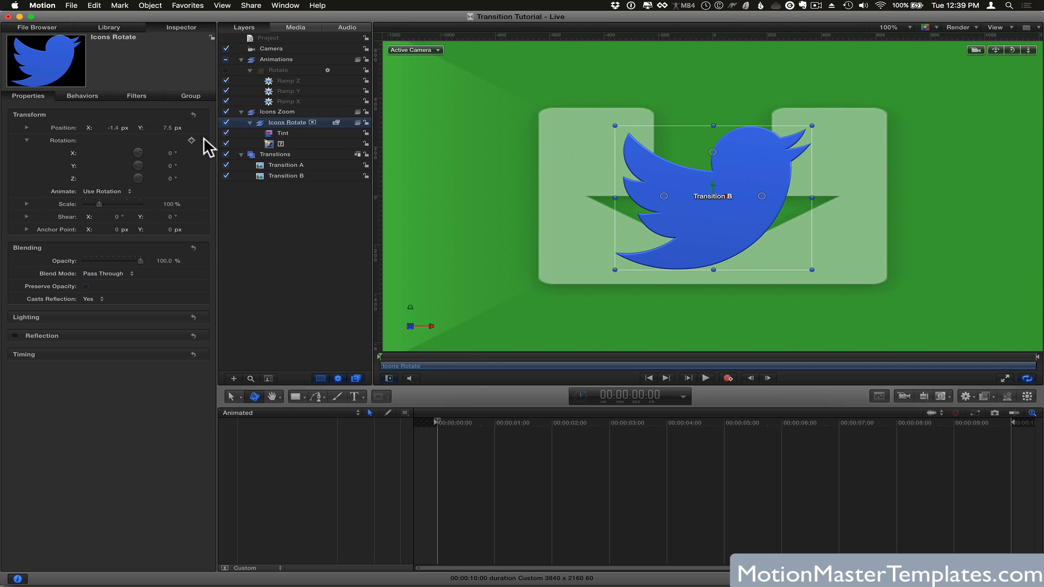
pyautogui.click(110, 126)
pyautogui.write('0')
pyautogui.press('Return')
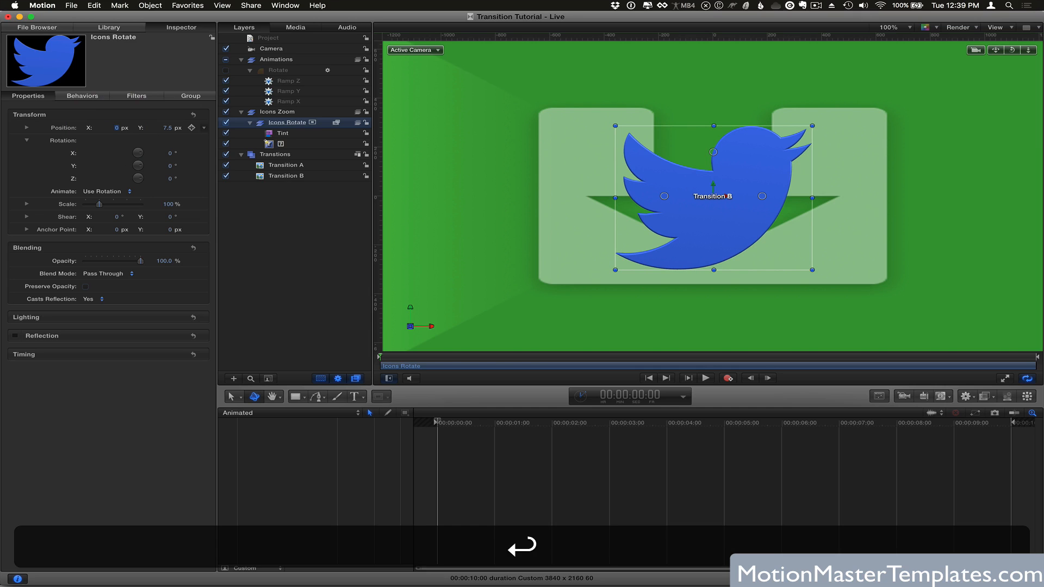
pyautogui.click(167, 127)
pyautogui.write('0')
pyautogui.press('Return')
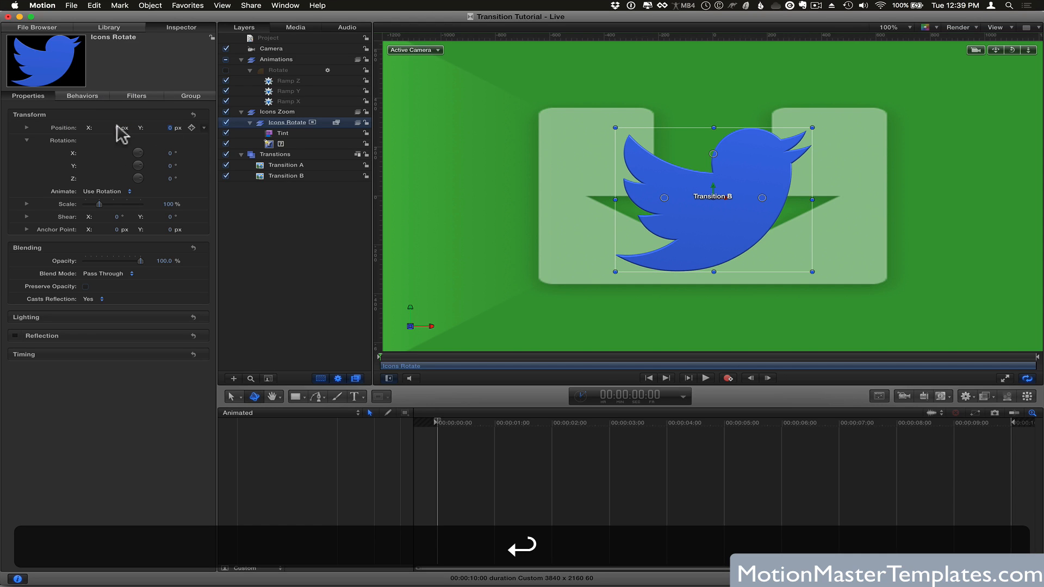
pyautogui.click(26, 126)
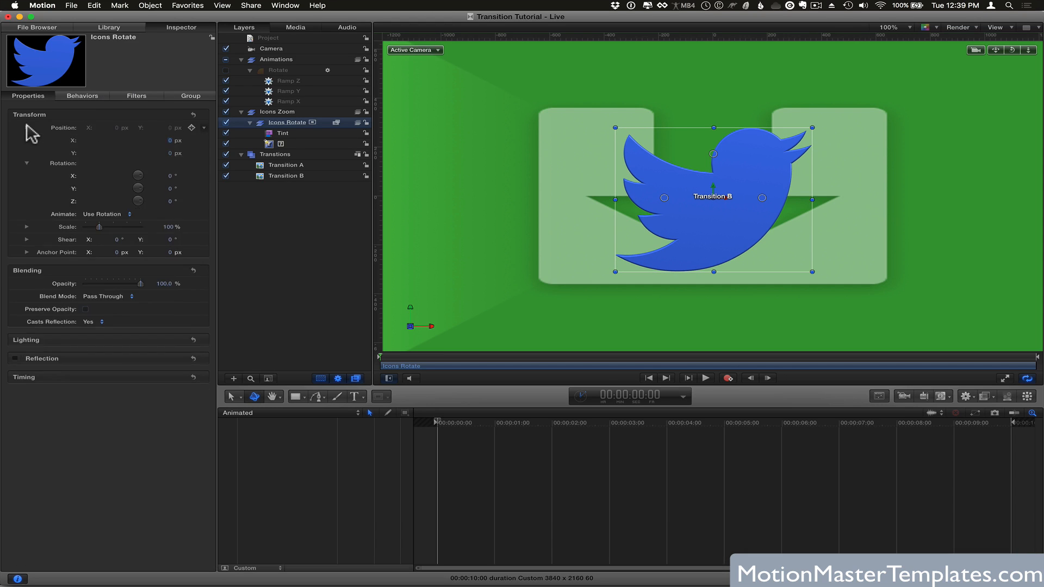
pyautogui.click(26, 126)
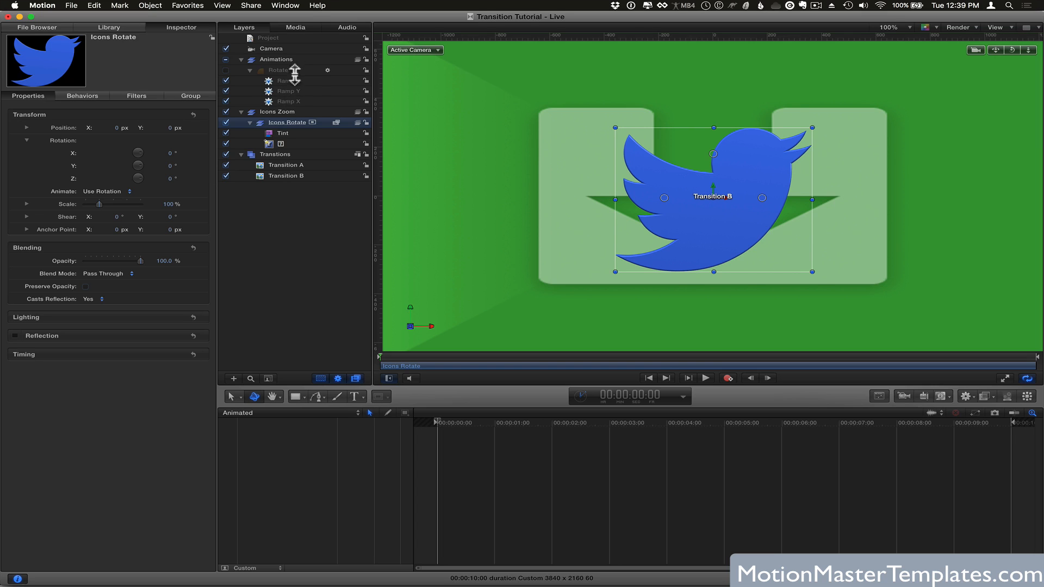
# Add a Link parameter behavior to Icons Rotate's X rotation with the Rotate shape as source object, and scrub the timeline to preview it.
pyautogui.click(202, 150)
pyautogui.moveTo(236, 239)
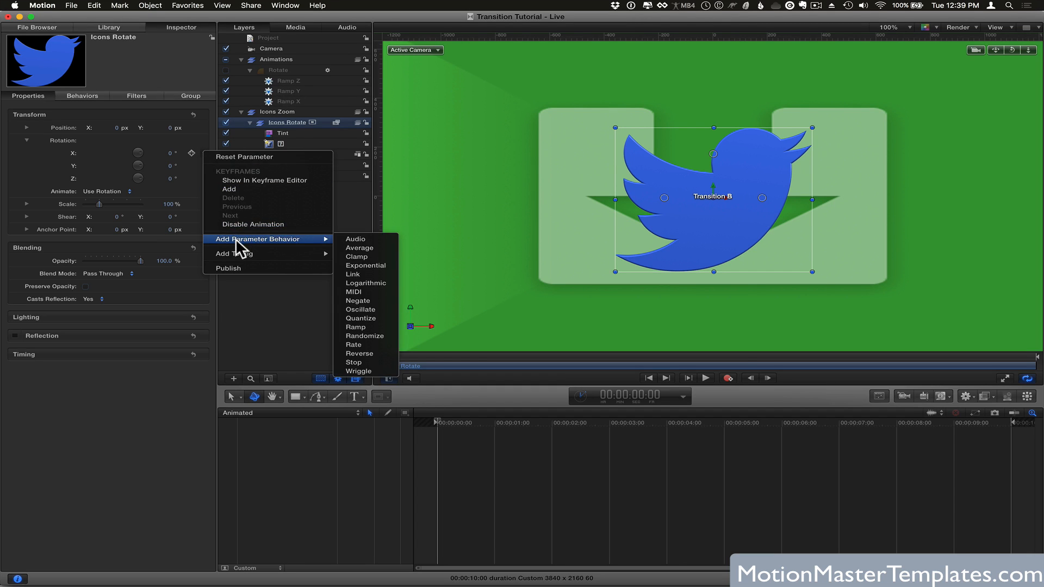
pyautogui.click(358, 275)
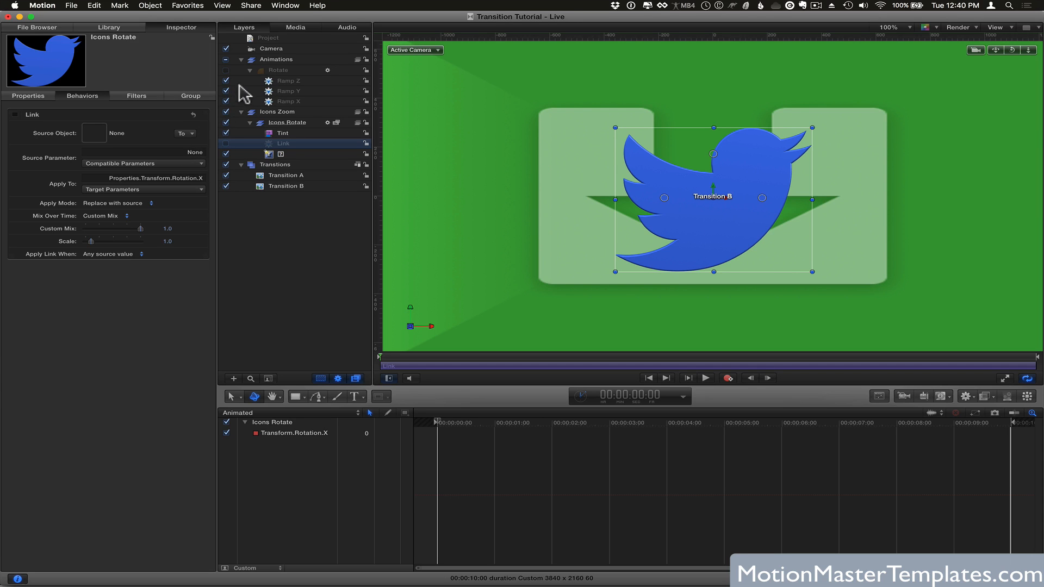
pyautogui.moveTo(260, 67); pyautogui.dragTo(95, 133)
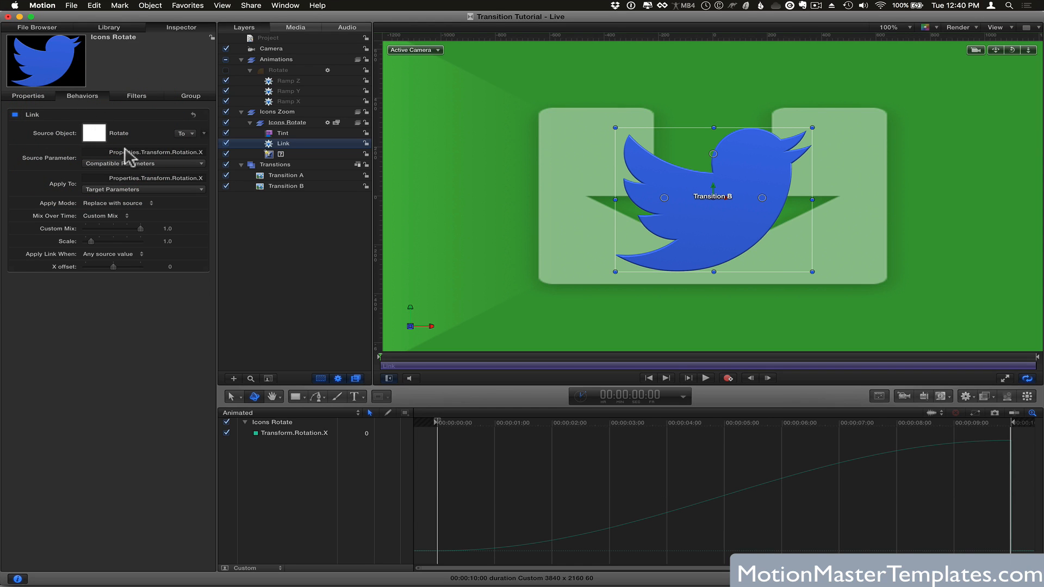
pyautogui.moveTo(538, 424); pyautogui.dragTo(451, 430)
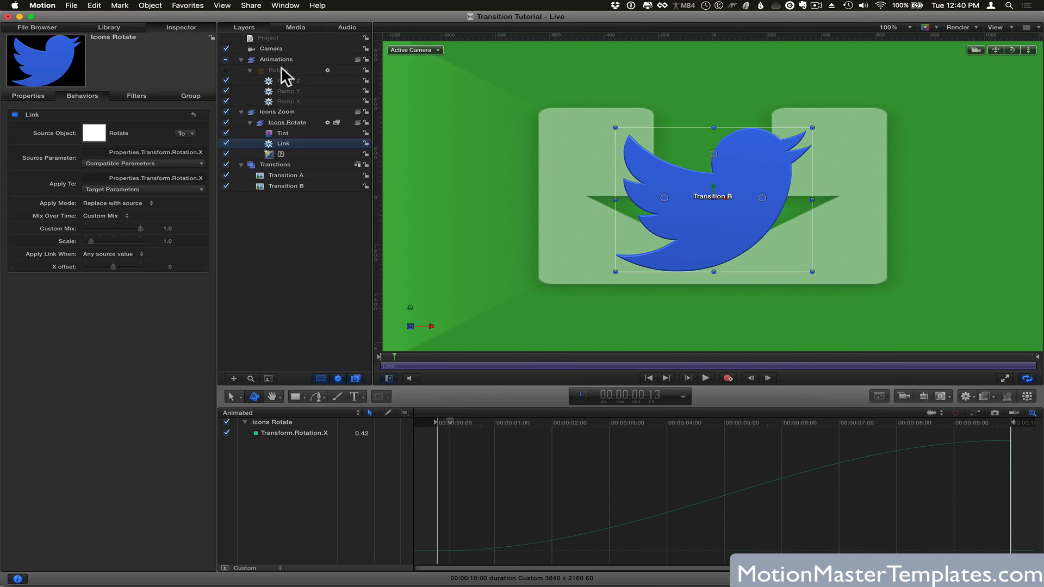
pyautogui.click(515, 425)
pyautogui.moveTo(516, 425); pyautogui.dragTo(400, 442)
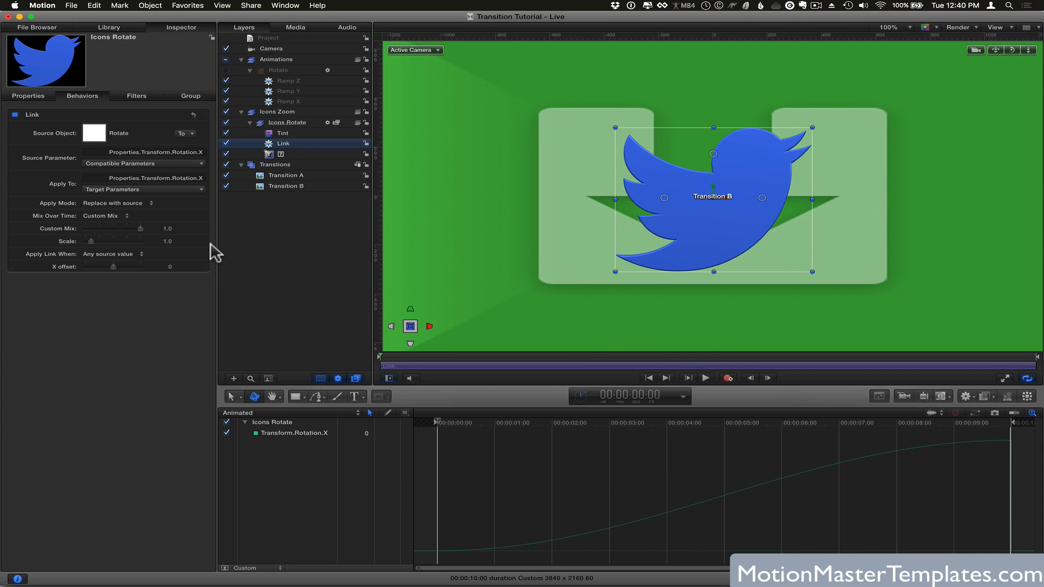
# Test the Link's Custom Mix at 0 and back at 1.0, scrubbing the timeline to compare the rotation.
pyautogui.click(132, 228)
pyautogui.moveTo(132, 229); pyautogui.dragTo(68, 227)
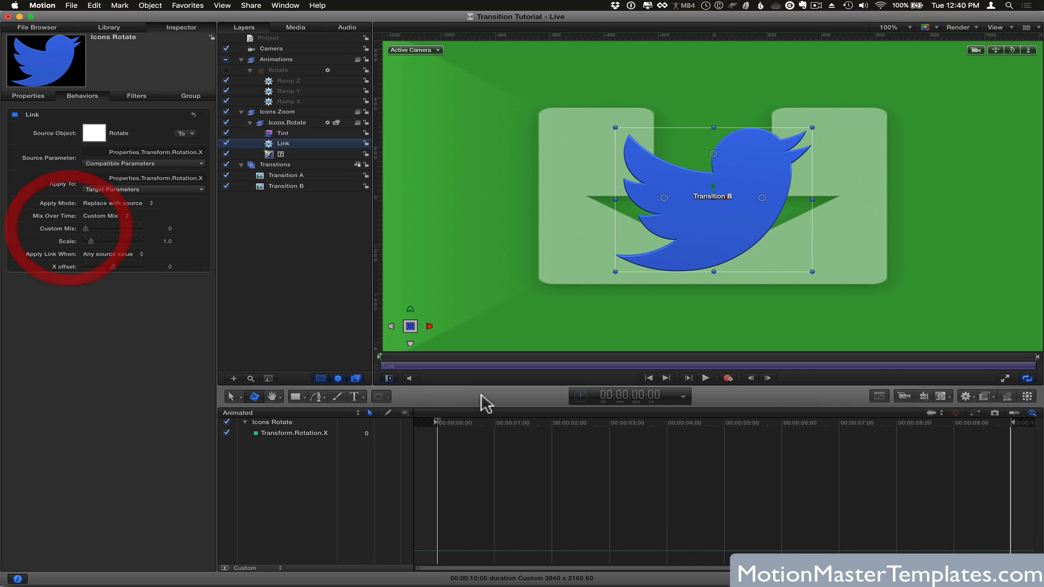
pyautogui.moveTo(522, 423); pyautogui.dragTo(367, 444)
pyautogui.moveTo(98, 229); pyautogui.dragTo(180, 229)
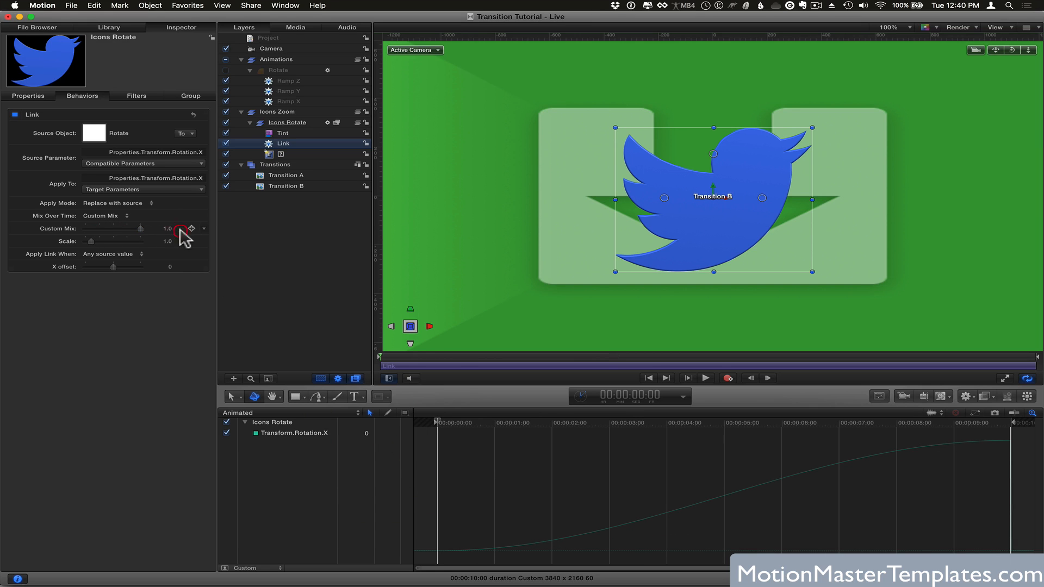
pyautogui.moveTo(566, 421); pyautogui.dragTo(380, 382)
# Rename the X-rotation Link behavior as Link Rotate X.
pyautogui.doubleClick(282, 143)
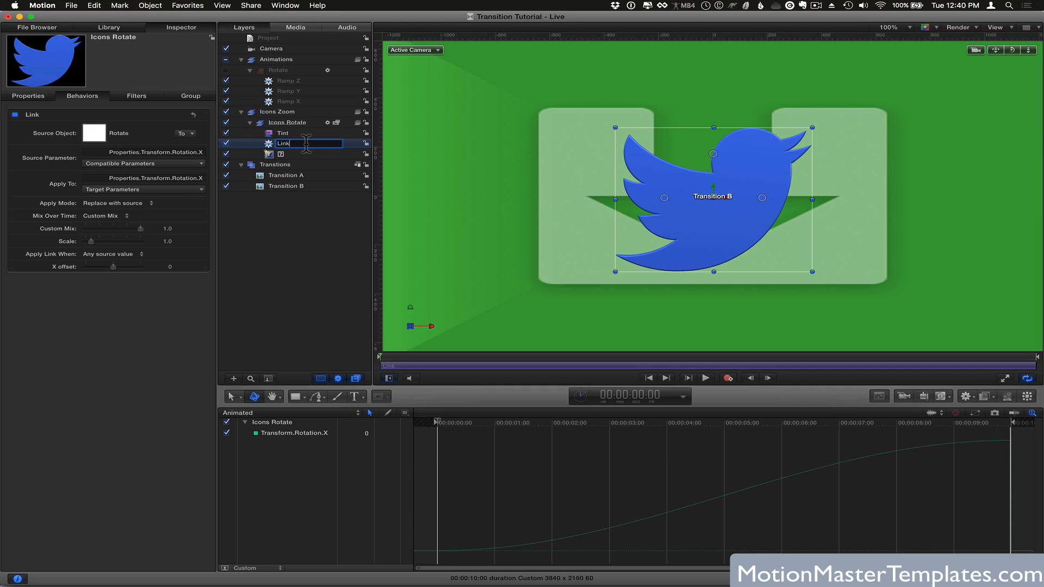
pyautogui.write('Rotate X')
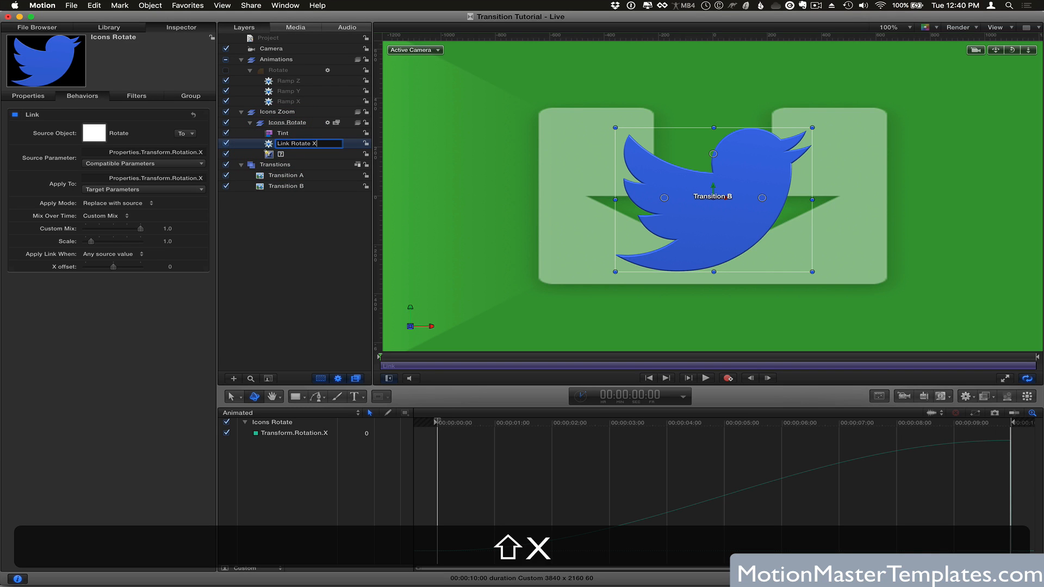
pyautogui.press('Return')
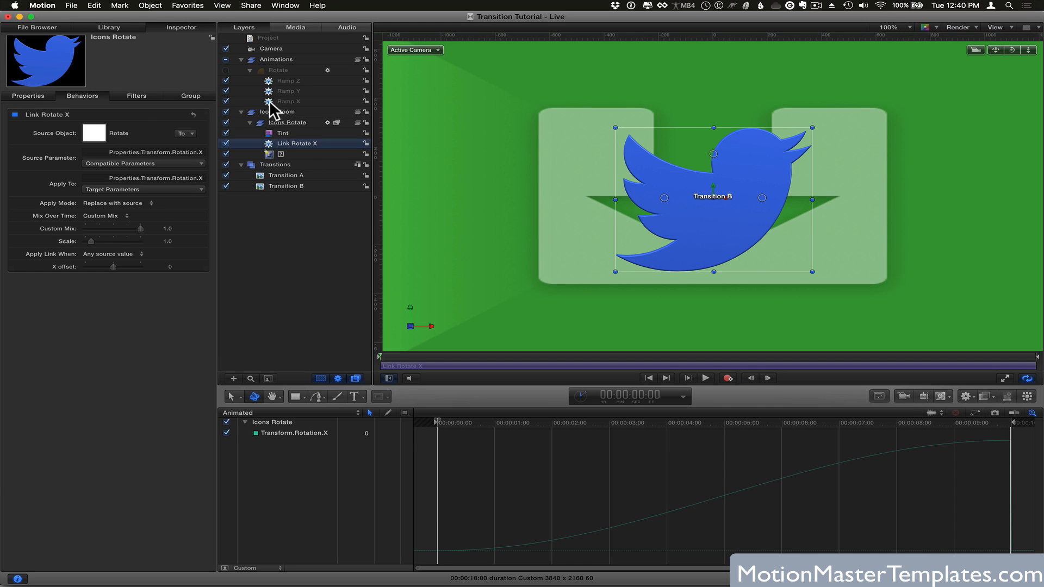
# Add a Link parameter behavior to Icons Rotate's Y rotation with the Rotate shape as its source object.
pyautogui.click(30, 96)
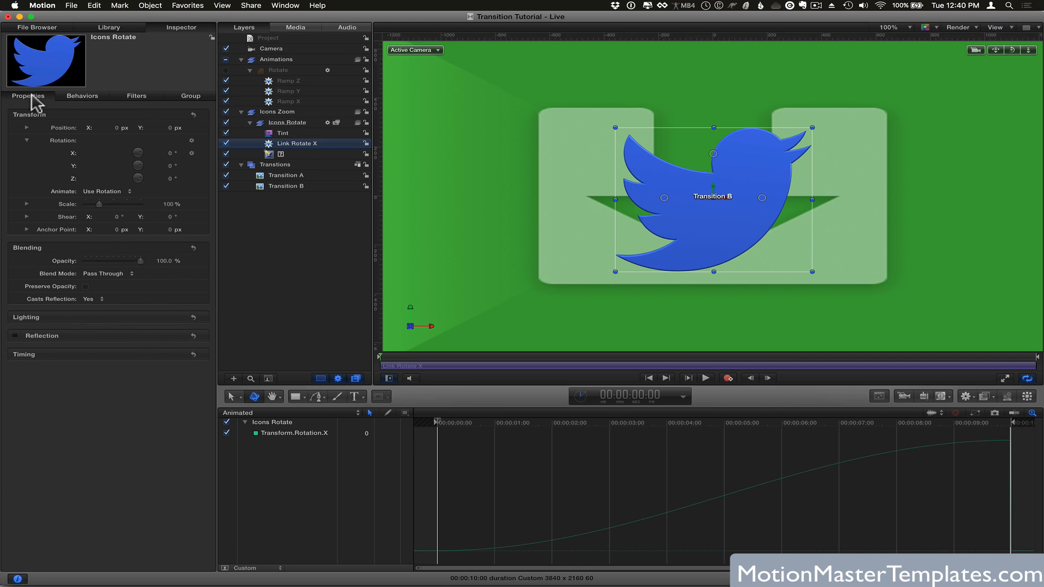
pyautogui.click(204, 165)
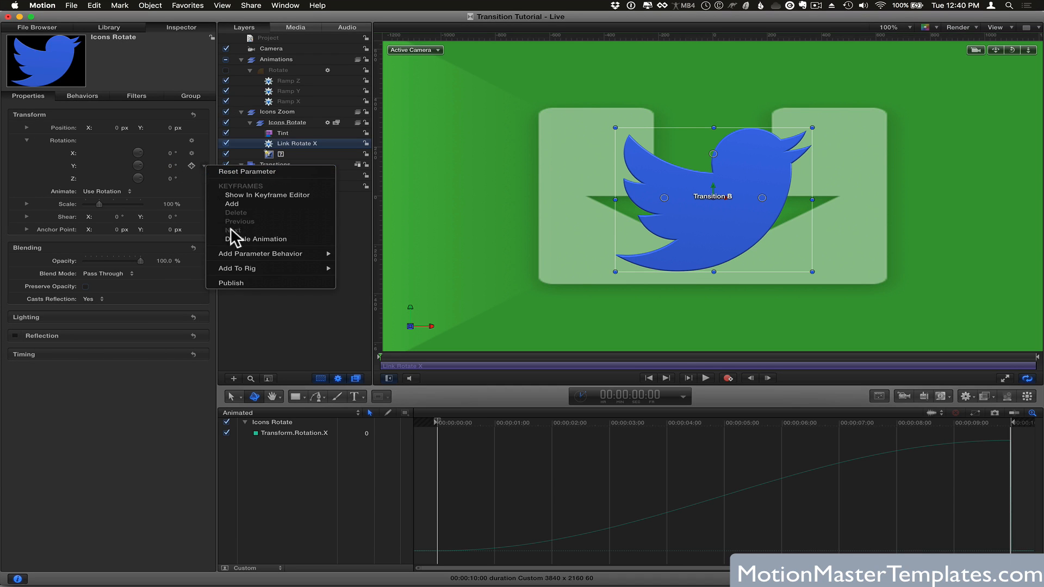
pyautogui.moveTo(239, 252)
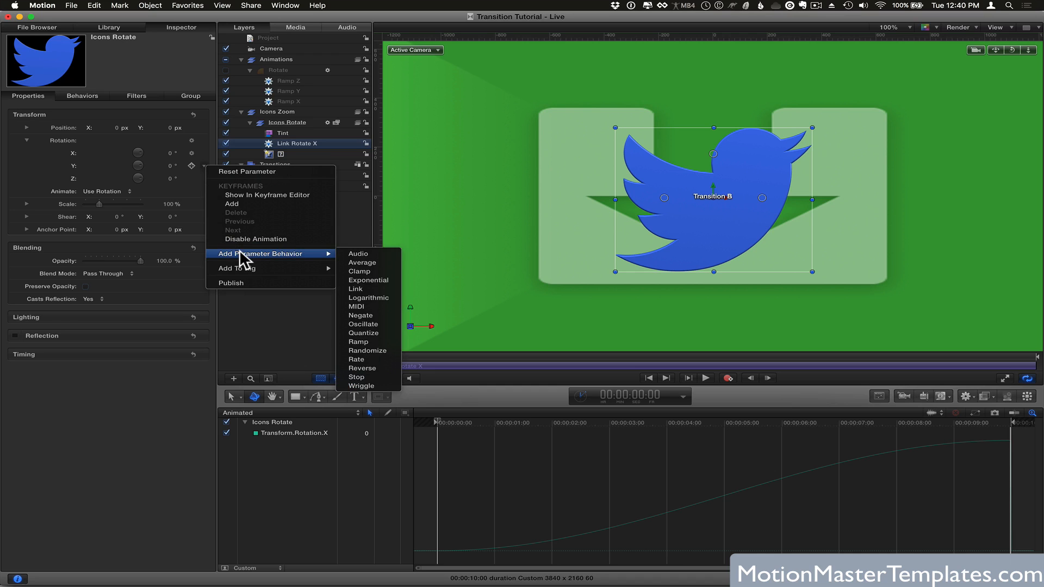
pyautogui.click(358, 288)
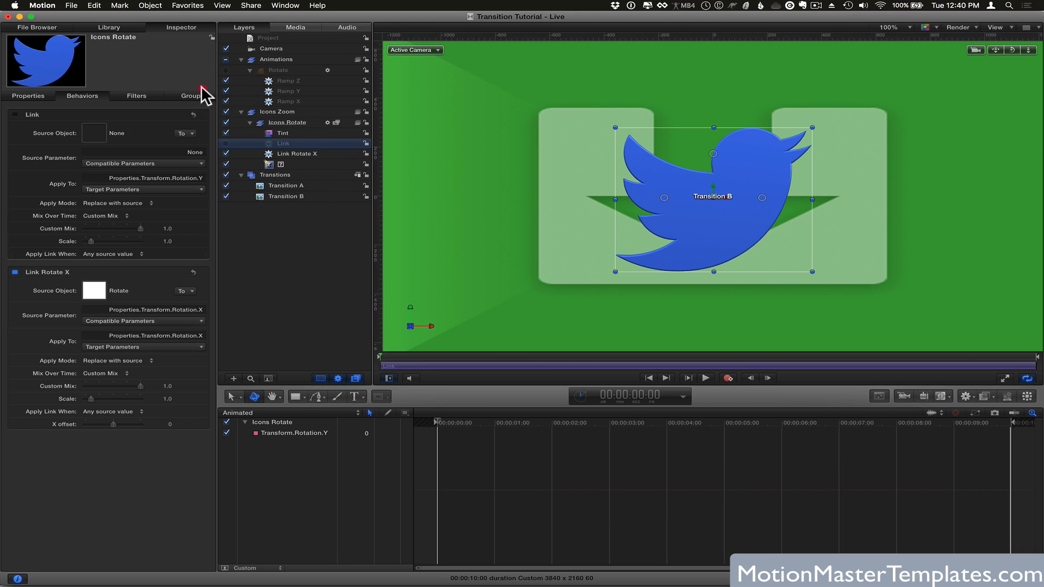
pyautogui.click(93, 133)
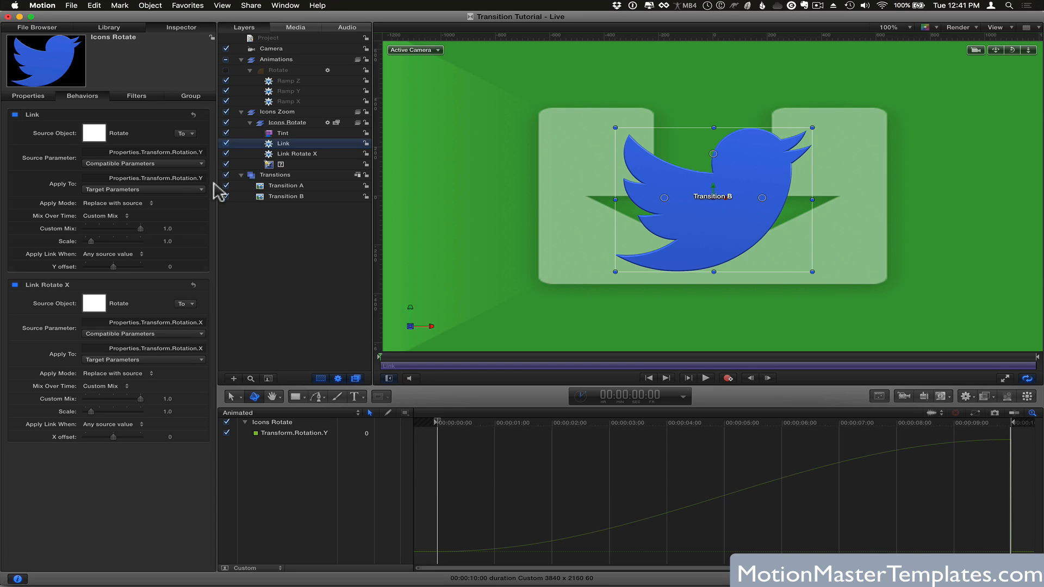
pyautogui.click(193, 161)
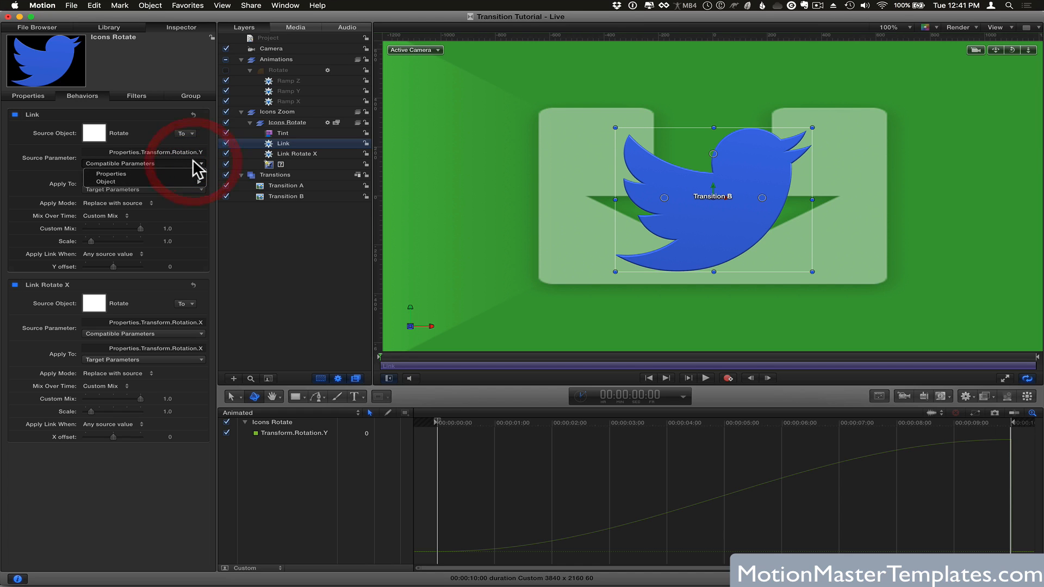
pyautogui.press('Escape')
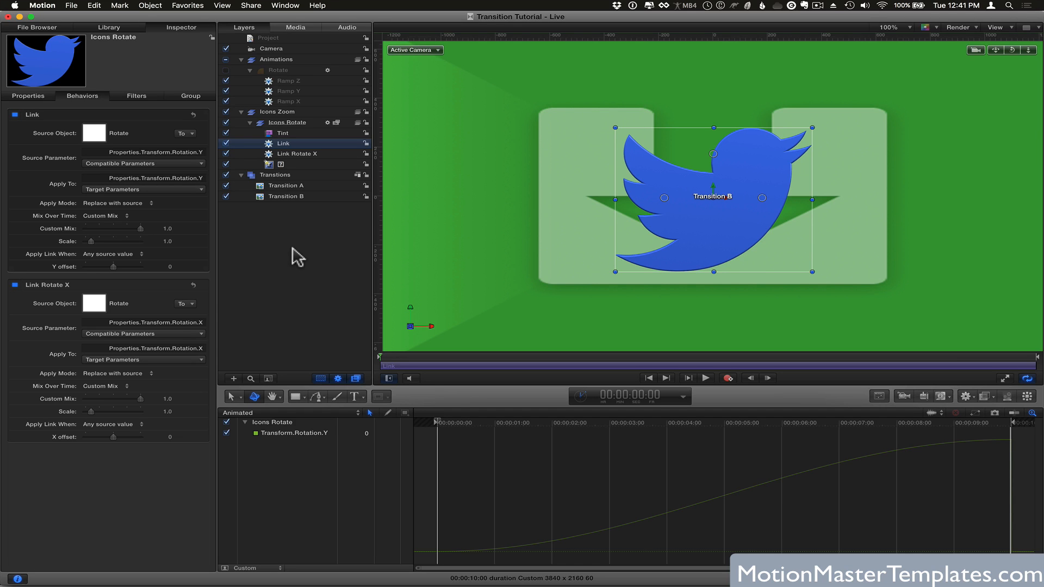
# Delete the Ramp Y and Ramp Z behaviors from the Rotate shape, keeping only Ramp X.
pyautogui.click(287, 90)
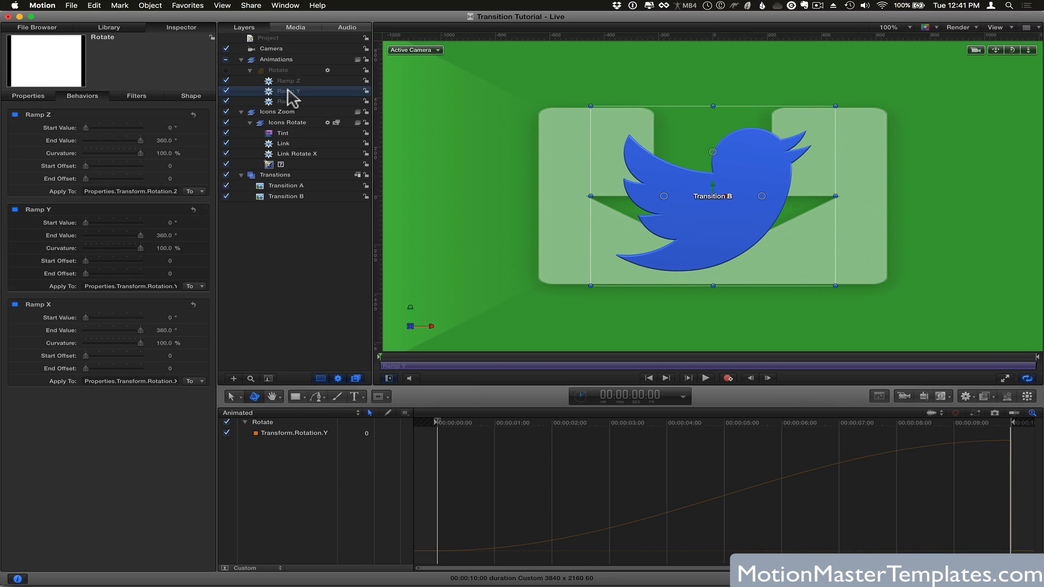
pyautogui.press('BackSpace')
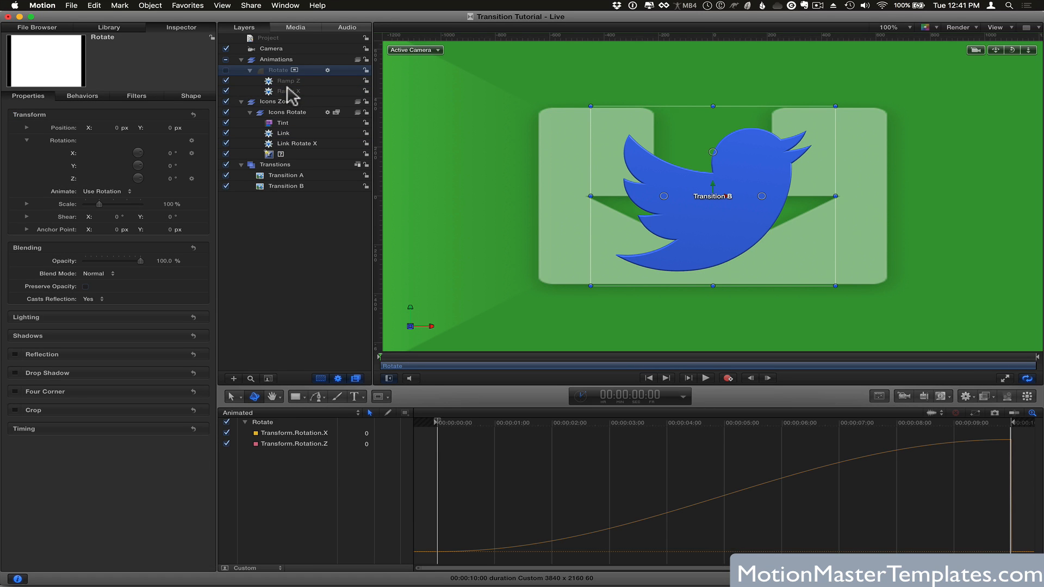
pyautogui.click(287, 82)
pyautogui.press('BackSpace')
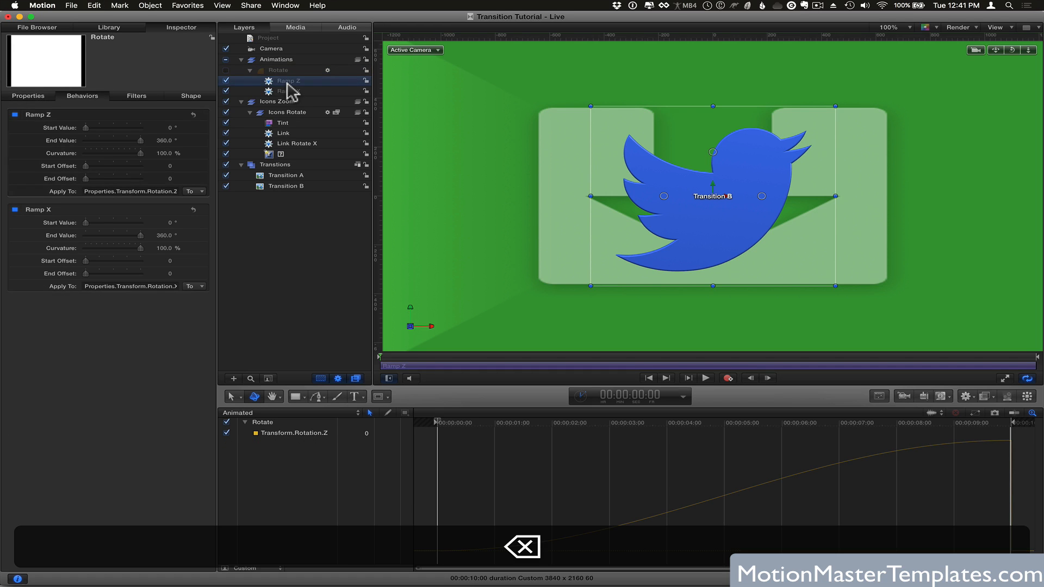
pyautogui.click(287, 80)
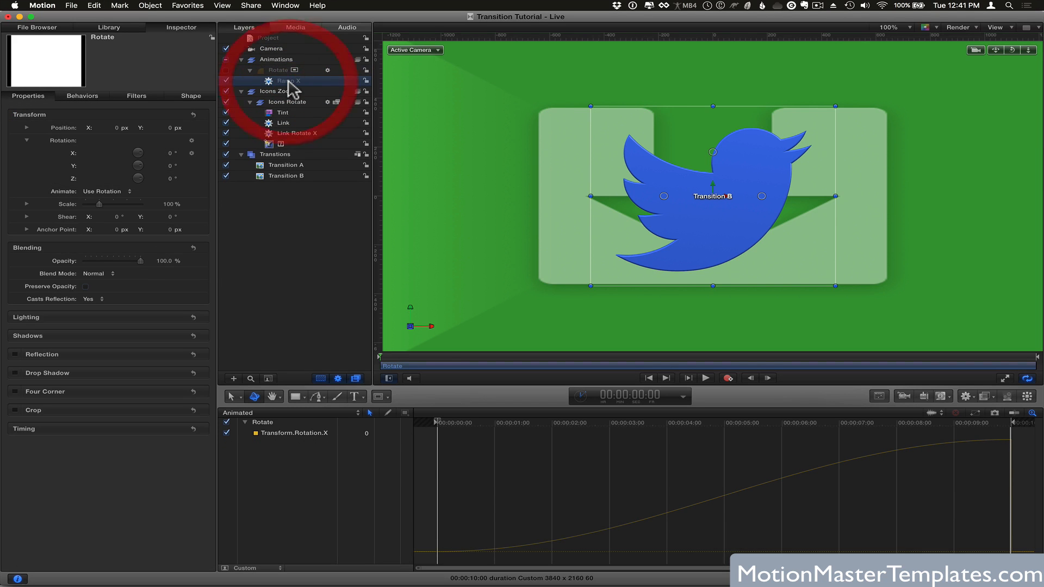
# Set the Y-rotation Link's source parameter to Properties.Transform.Rotation.X, and scrub the timeline to preview the combined rotation.
pyautogui.click(284, 123)
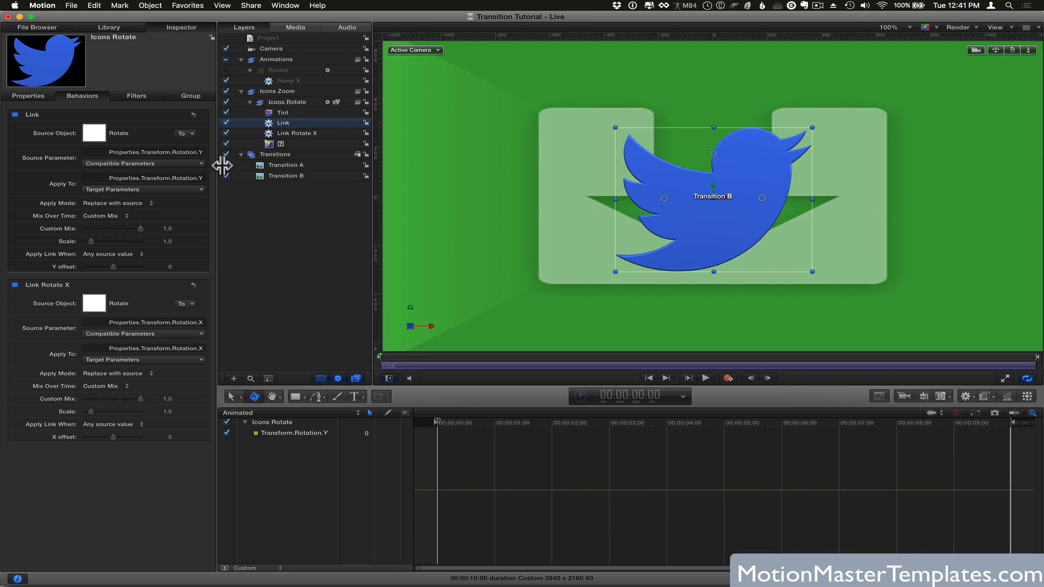
pyautogui.click(180, 159)
pyautogui.moveTo(178, 174)
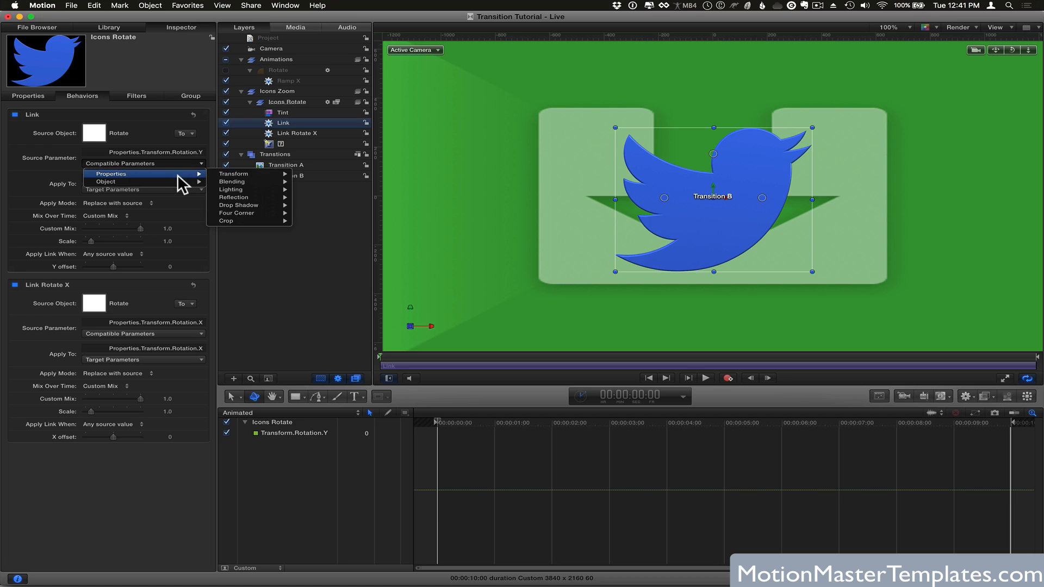
pyautogui.moveTo(246, 174)
pyautogui.moveTo(312, 181)
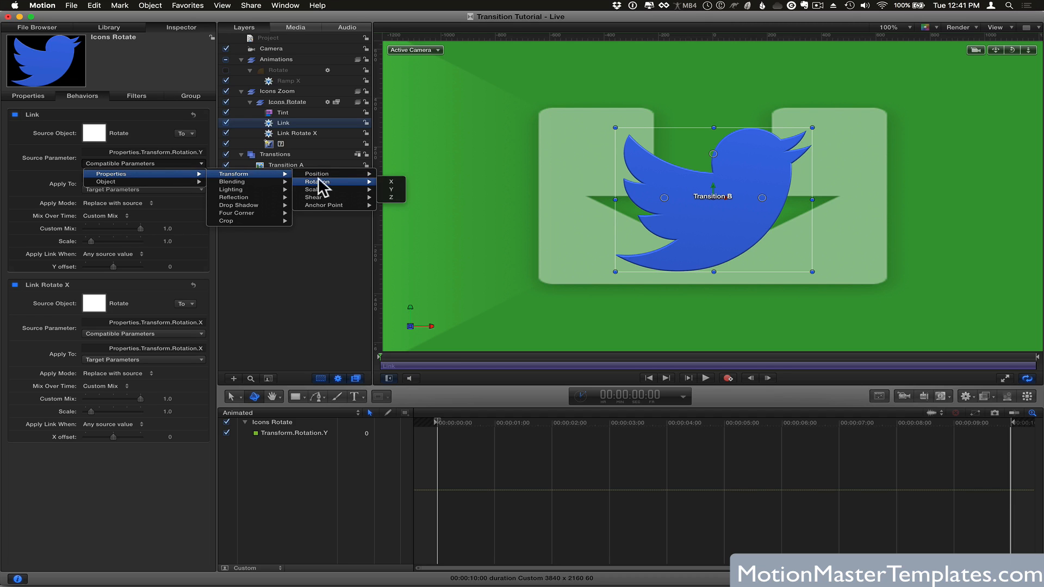
pyautogui.click(390, 182)
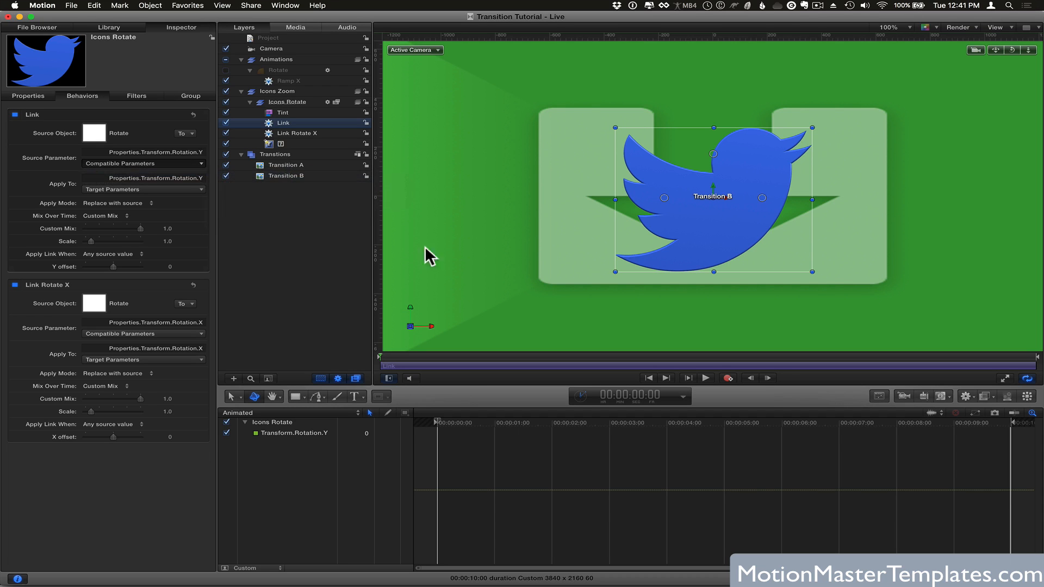
pyautogui.moveTo(545, 423); pyautogui.dragTo(846, 426)
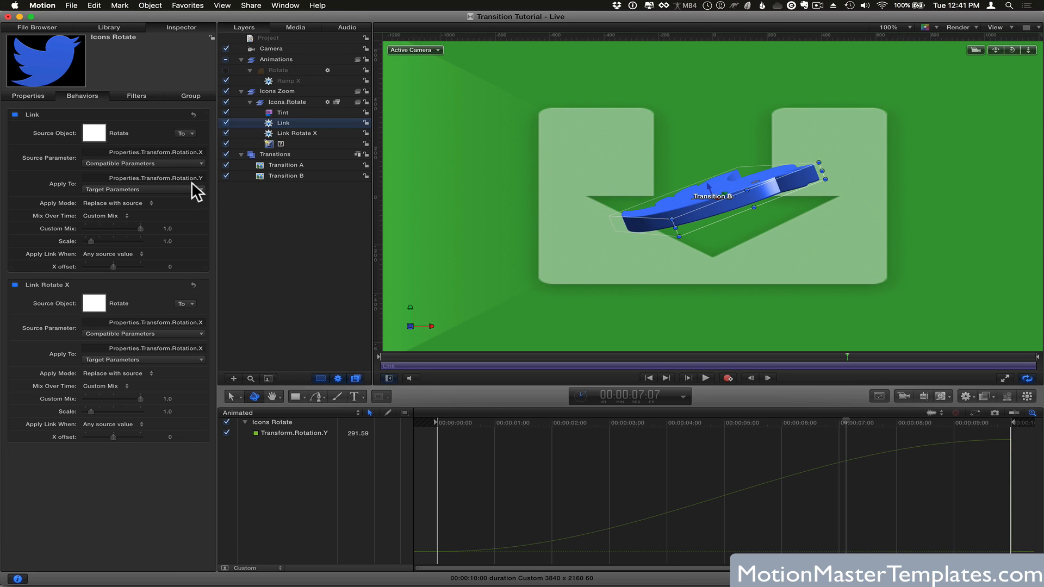
# Rename the Link behavior under Icons Rotate to "Link Rotation".
pyautogui.doubleClick(281, 123)
pyautogui.write('Rotat')
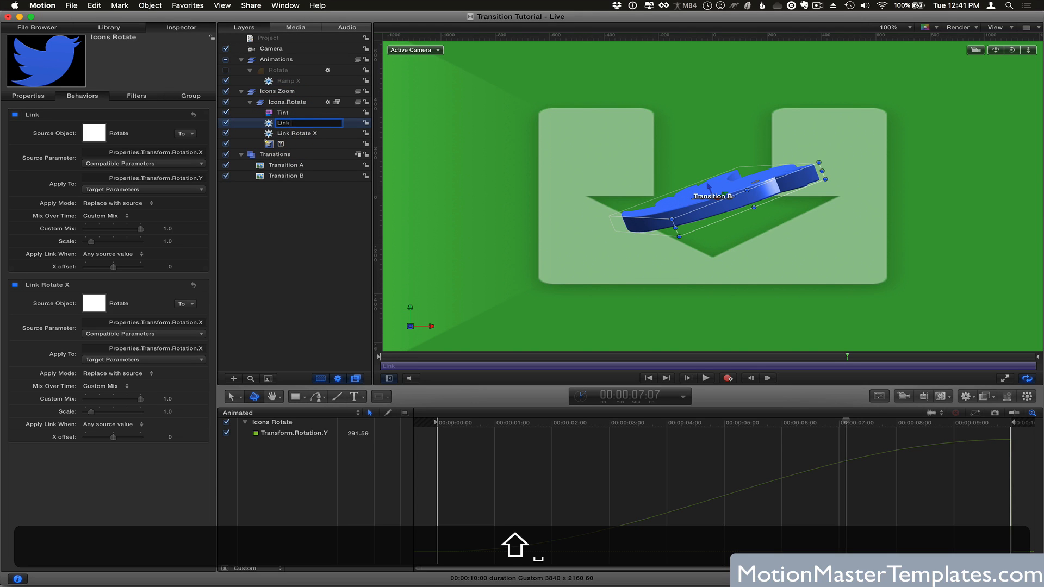
pyautogui.press('BackSpace')
pyautogui.press('BackSpace')
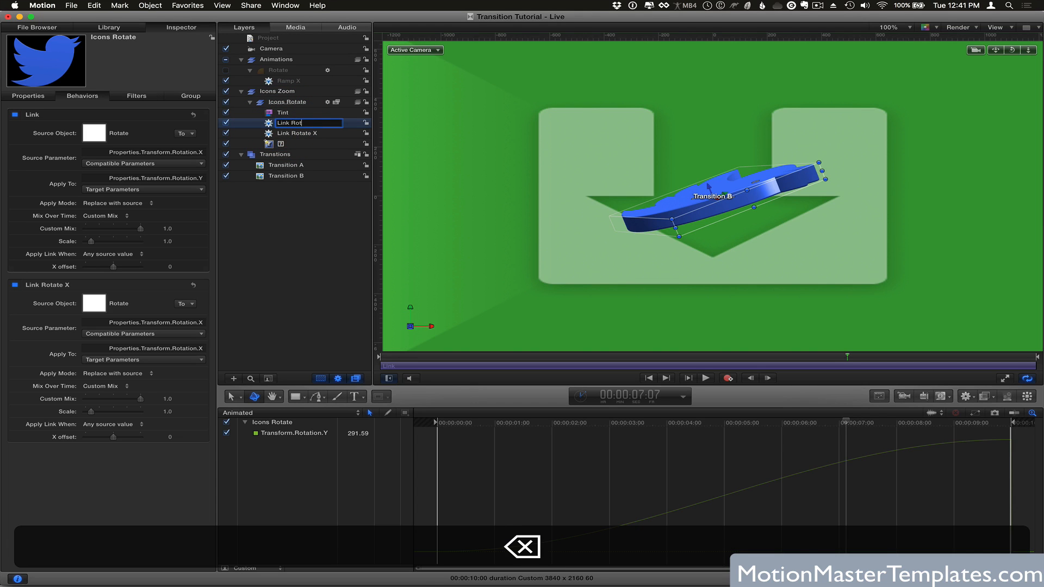
pyautogui.write('a')
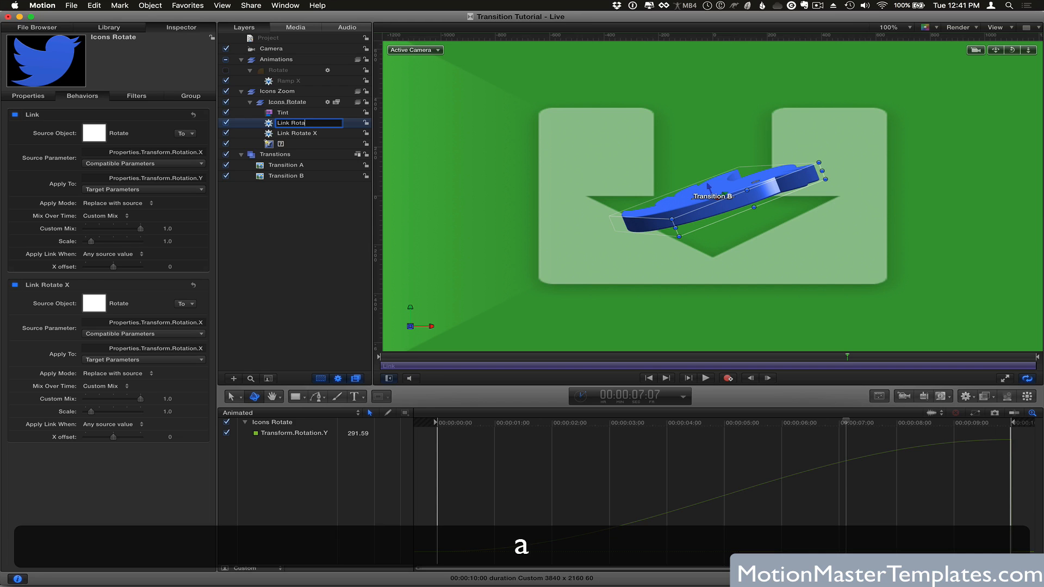
pyautogui.write('tion')
pyautogui.click(302, 246)
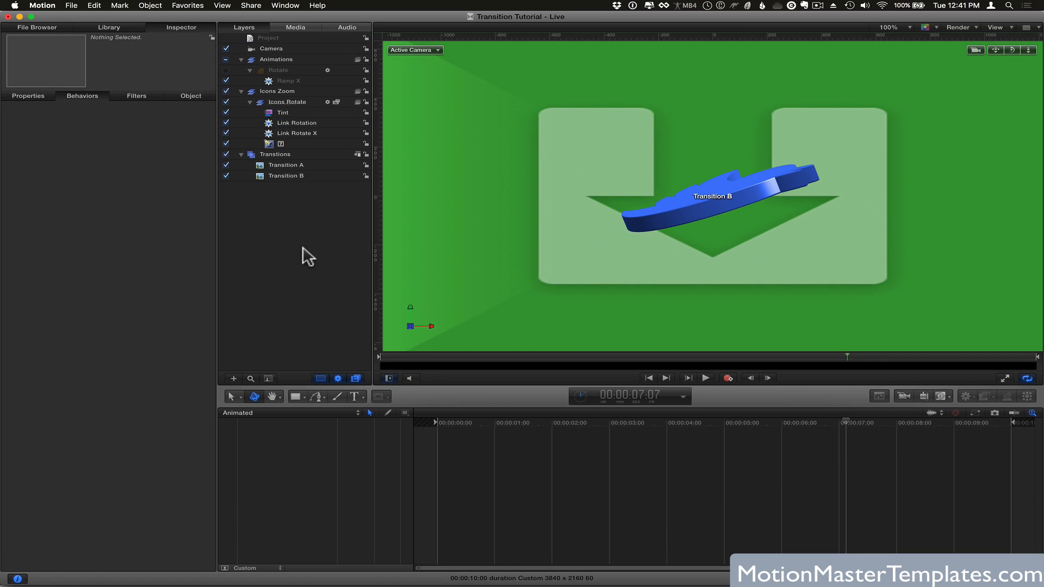
# Undo the rename and the earlier changes back to before the Ramp Y and Ramp Z behaviors were deleted.
pyautogui.press('super+z')
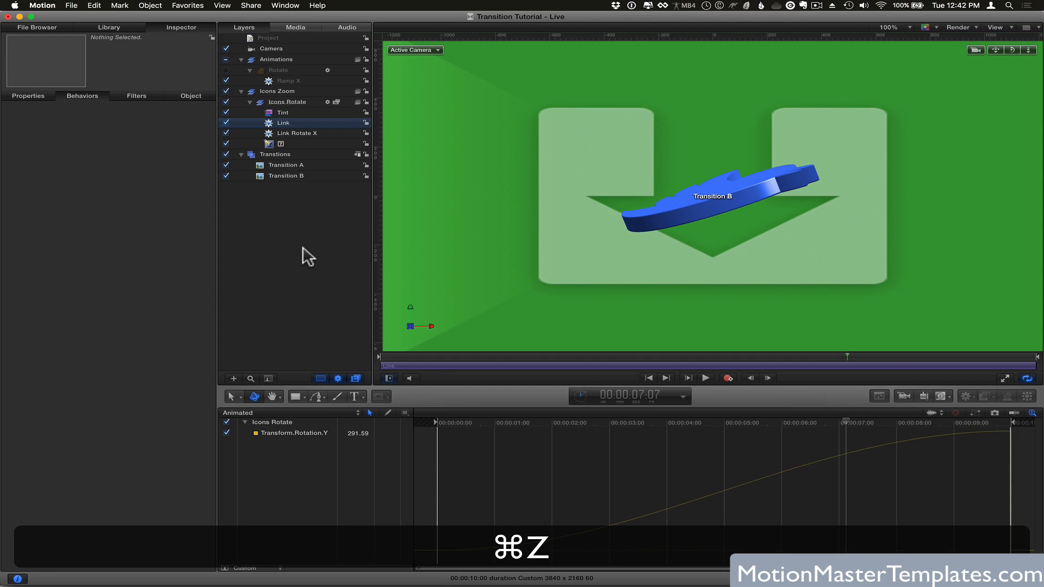
pyautogui.press('super+z')
pyautogui.press('super+z')
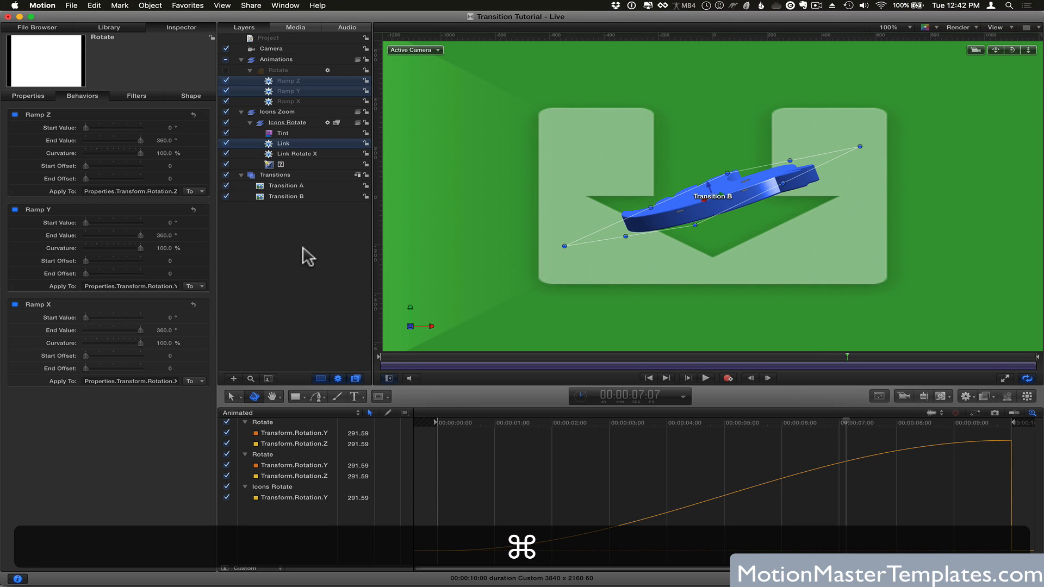
# Examine the Link behavior's settings and its compatible source parameters for Transform.
pyautogui.click(283, 143)
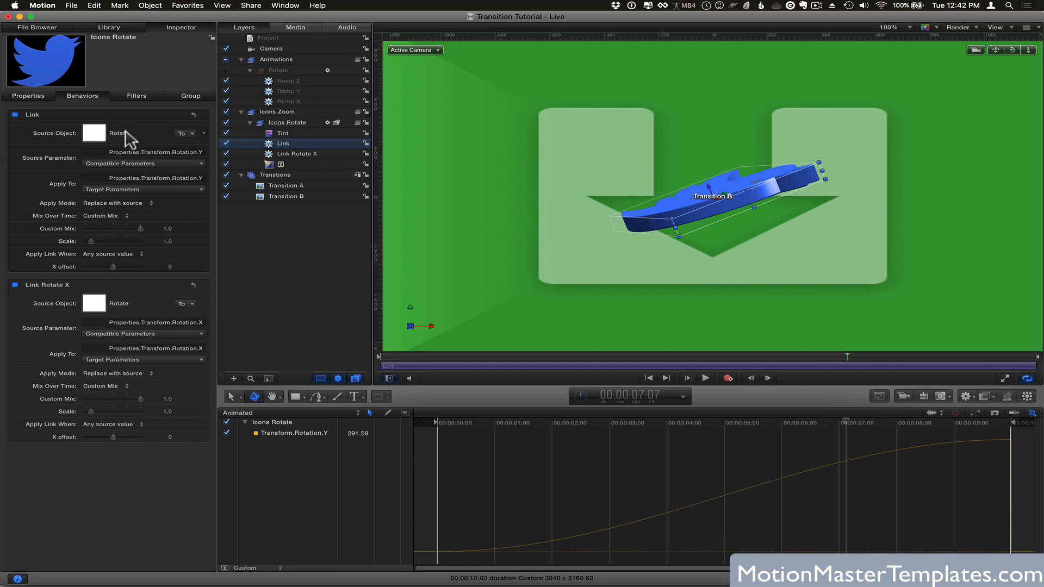
pyautogui.click(173, 159)
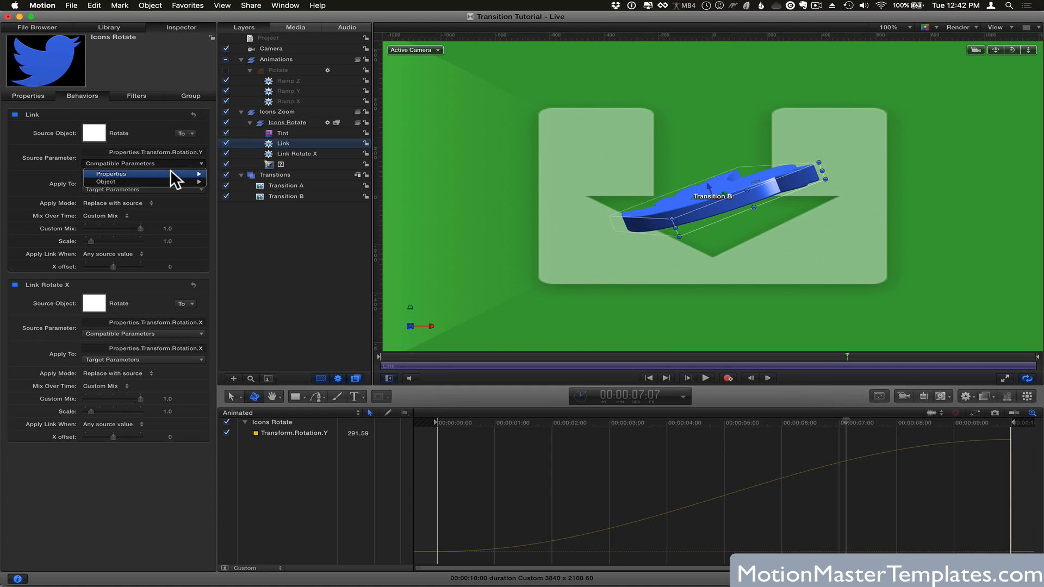
pyautogui.moveTo(169, 174)
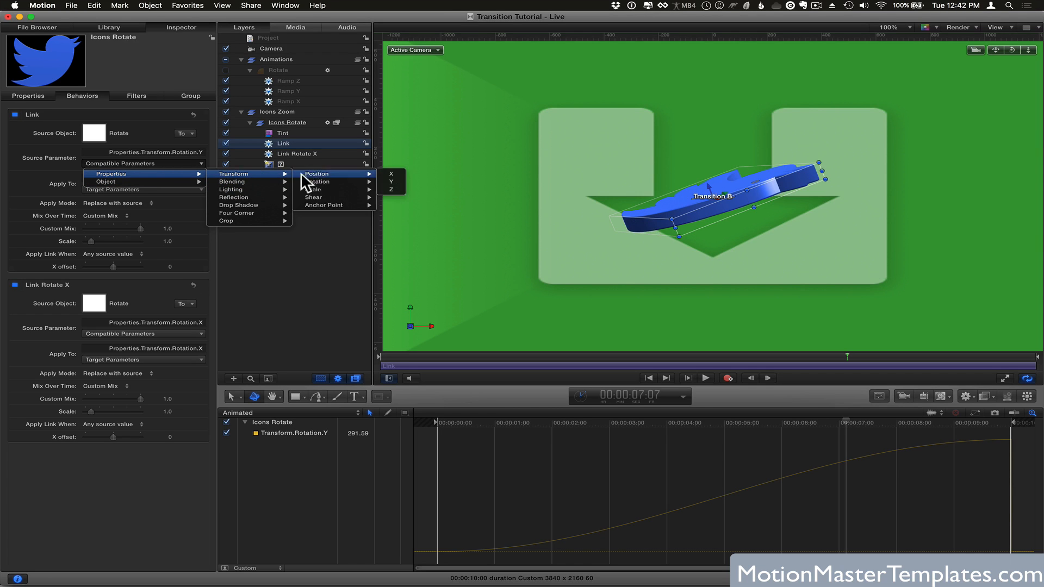
pyautogui.click(264, 275)
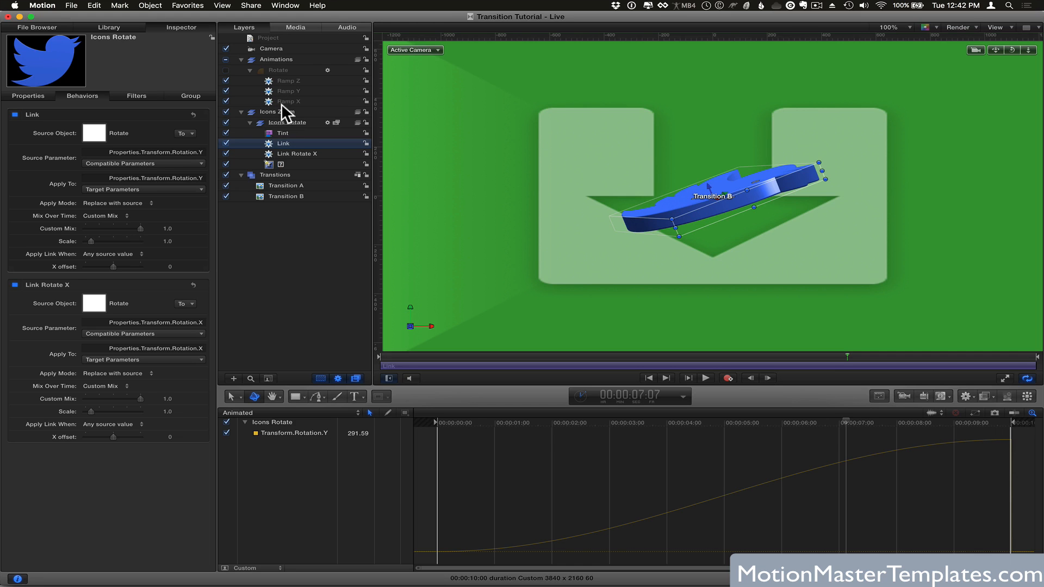
# Try lowering the End Value of Ramp Y to about 156.5° and undo it.
pyautogui.click(288, 88)
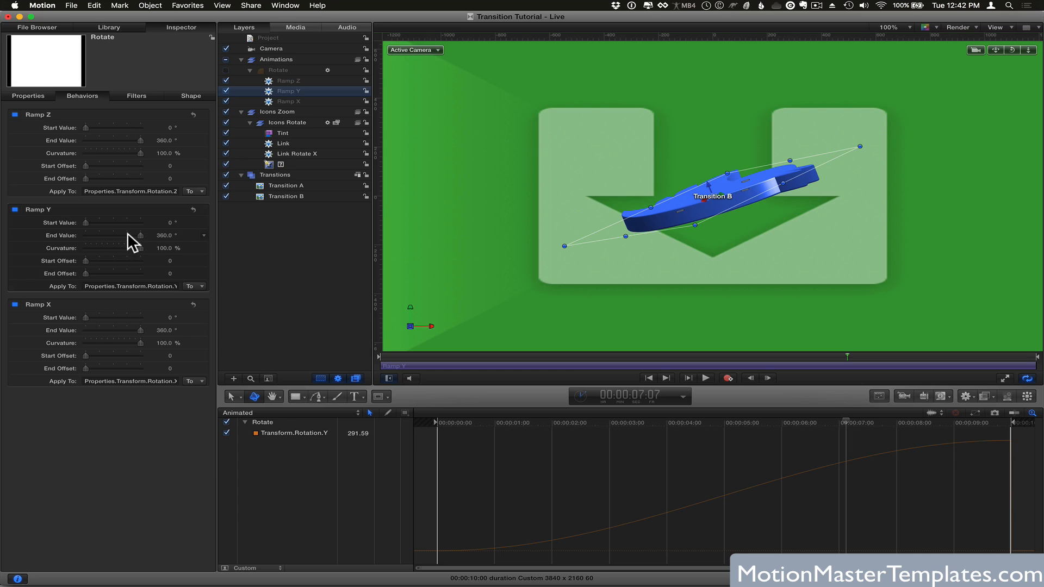
pyautogui.moveTo(127, 234); pyautogui.dragTo(109, 236)
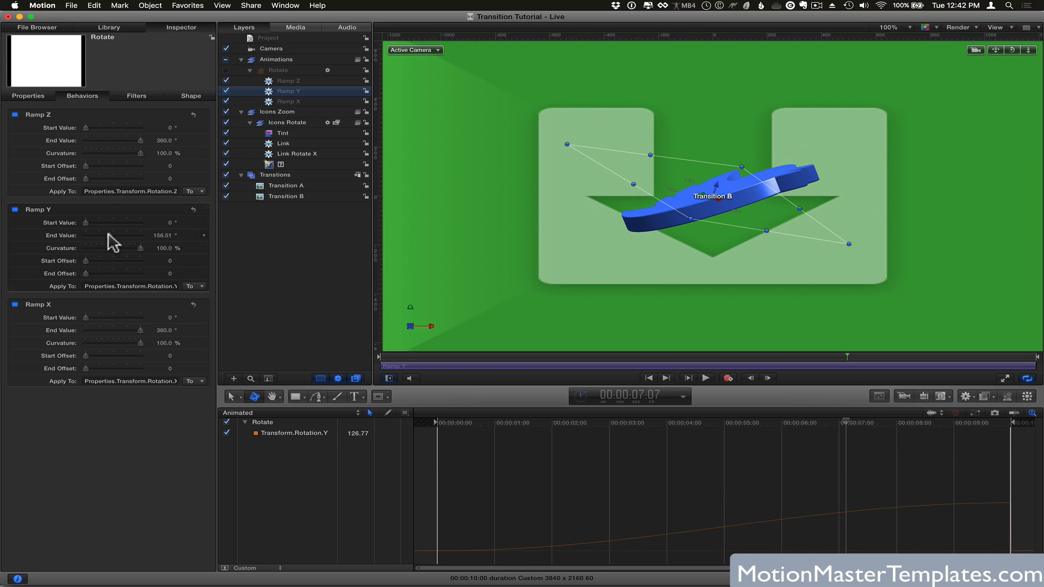
pyautogui.press('super+z')
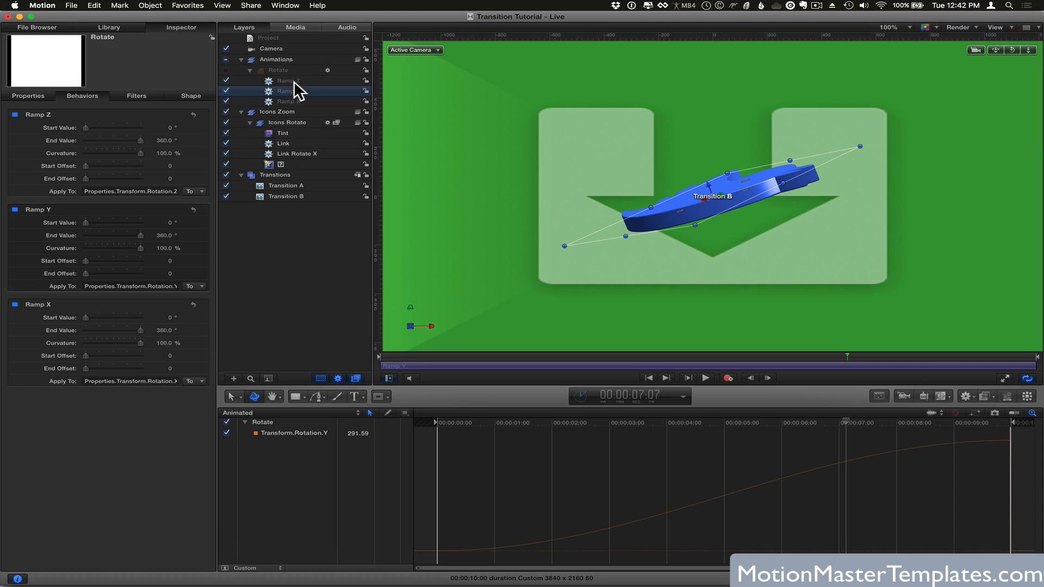
# Rename the Link behavior under Icons Rotate to "Link Rotate Y" and save the project.
pyautogui.click(283, 143)
pyautogui.doubleClick(286, 143)
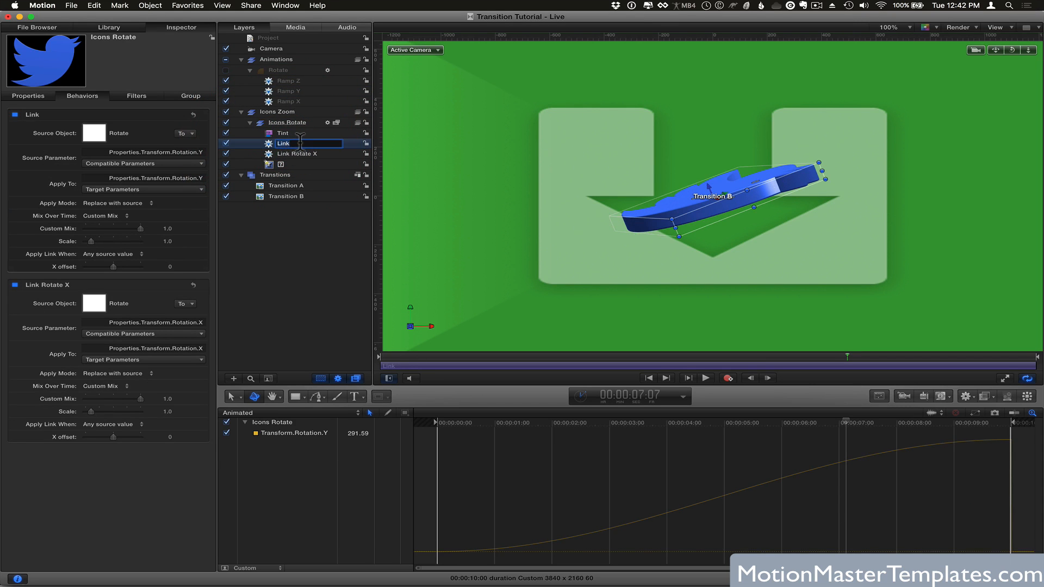
pyautogui.write('Rotate Y')
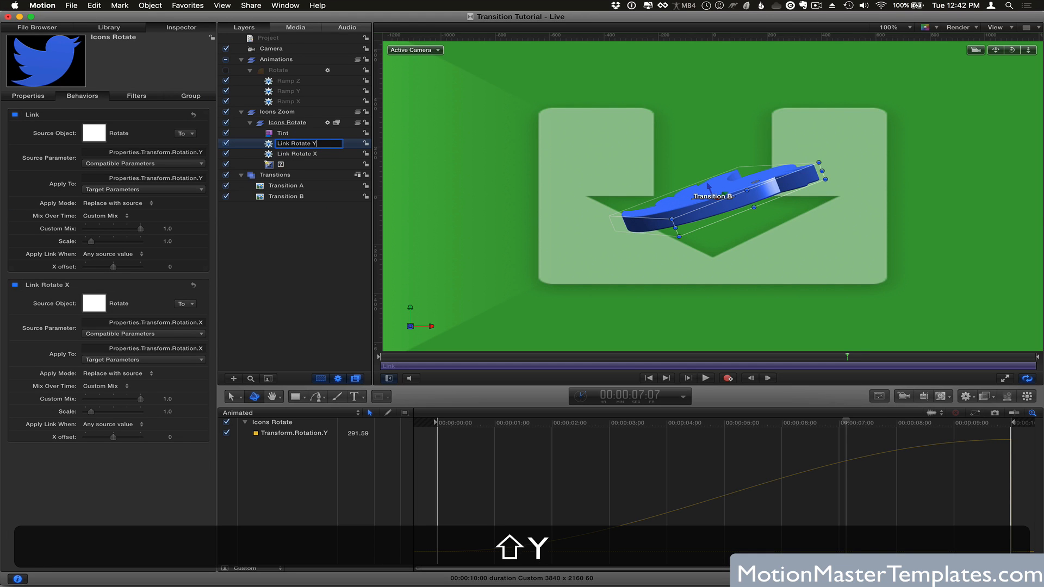
pyautogui.hotkey('shift', 'Return')
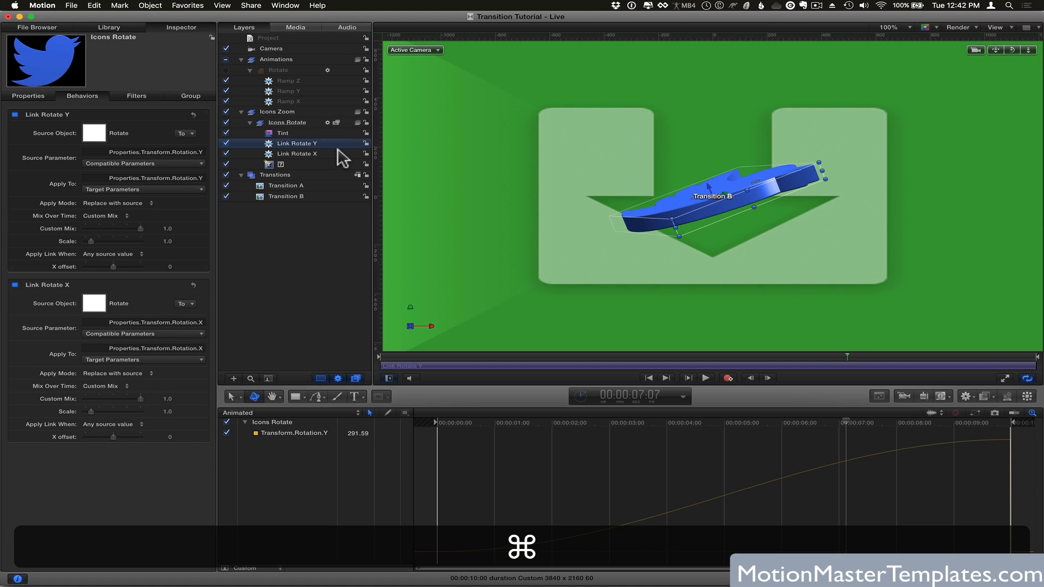
pyautogui.press('super+s')
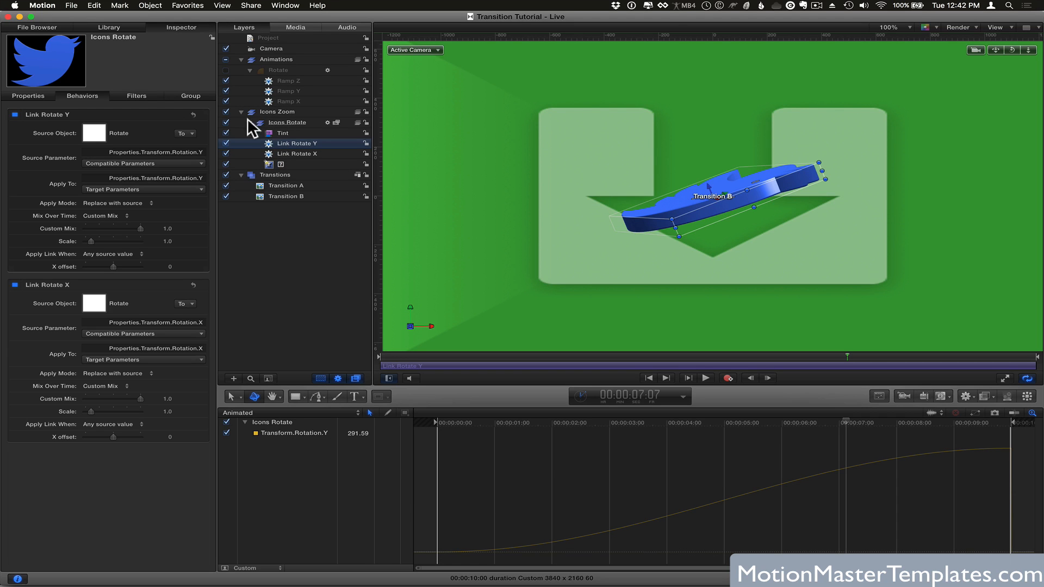
# Add a Link parameter behavior to the Z rotation of Icons Rotate, using the Rotate object as its source.
pyautogui.click(40, 98)
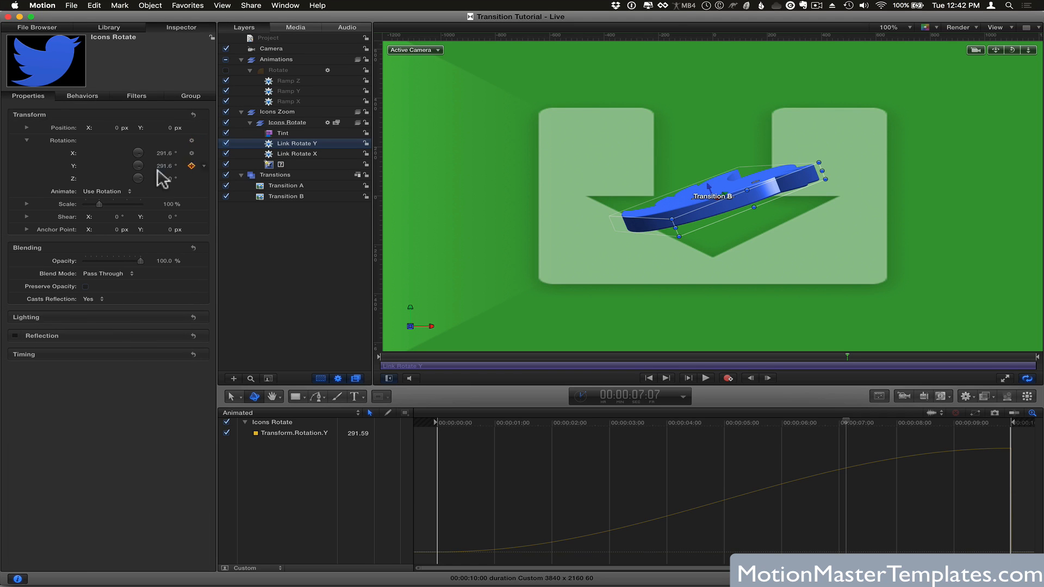
pyautogui.click(204, 178)
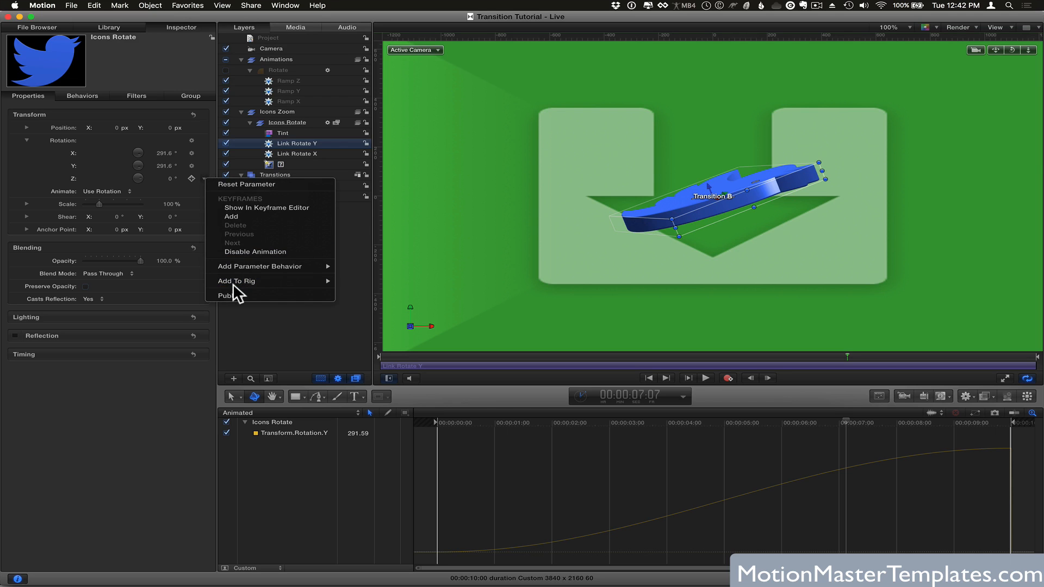
pyautogui.moveTo(235, 281)
pyautogui.moveTo(299, 266)
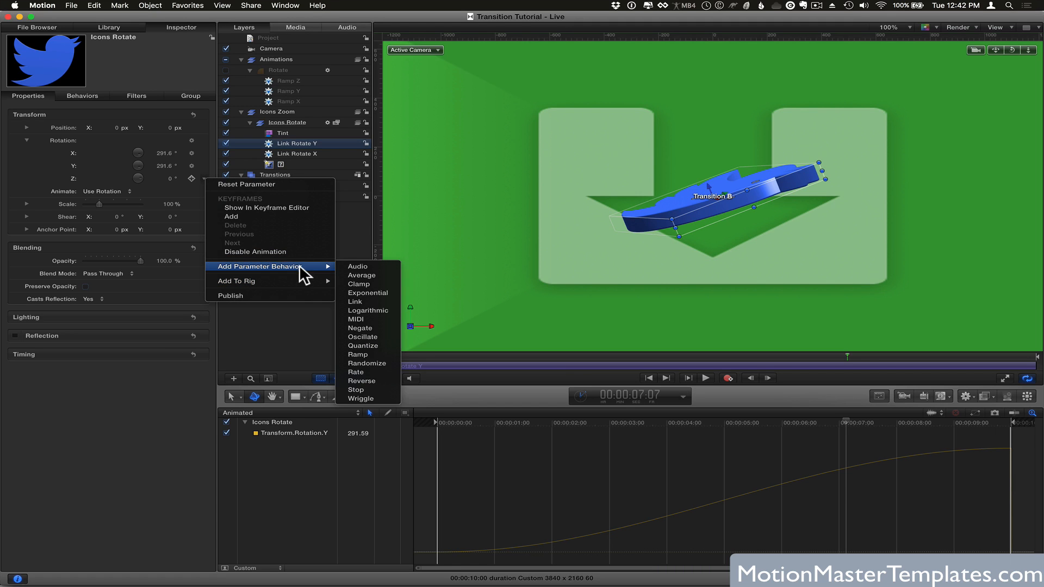
pyautogui.click(358, 302)
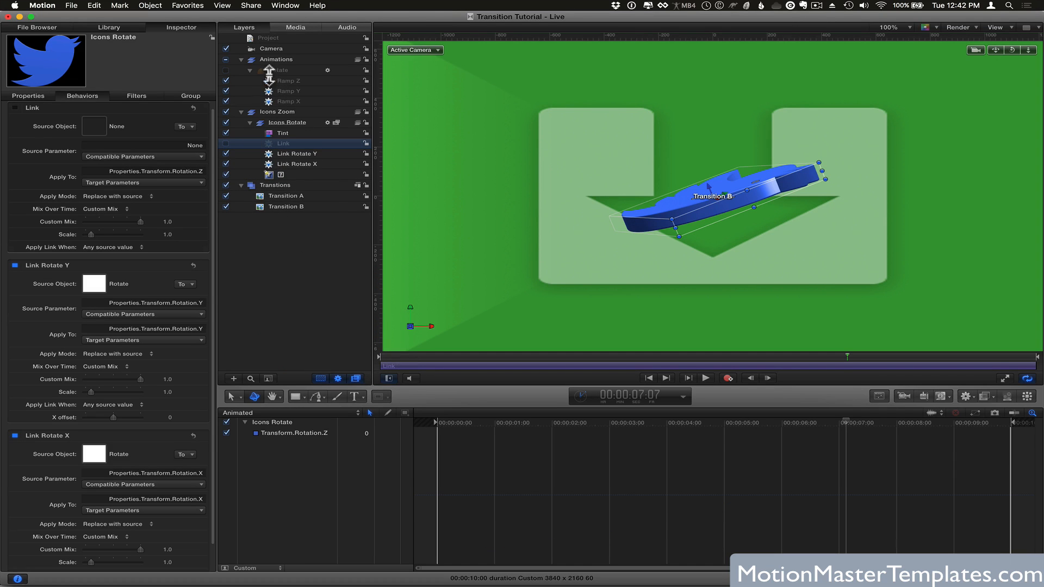
pyautogui.moveTo(261, 69); pyautogui.dragTo(95, 130)
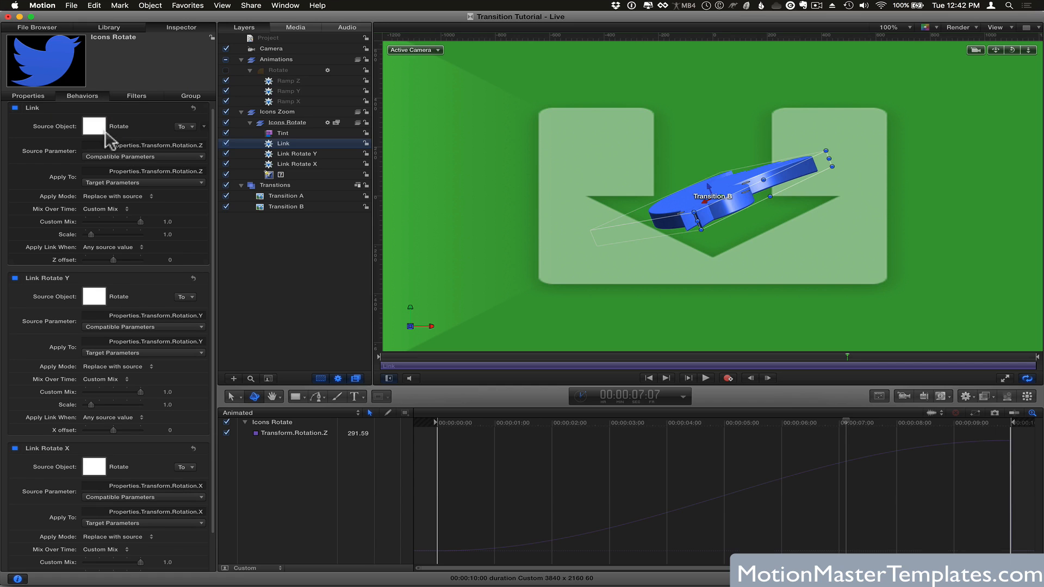
# Preview the icon's rotation by scrubbing through the timeline, then select the Icons Zoom group and save the project.
pyautogui.moveTo(454, 423); pyautogui.dragTo(1001, 413)
pyautogui.moveTo(788, 432); pyautogui.dragTo(426, 440)
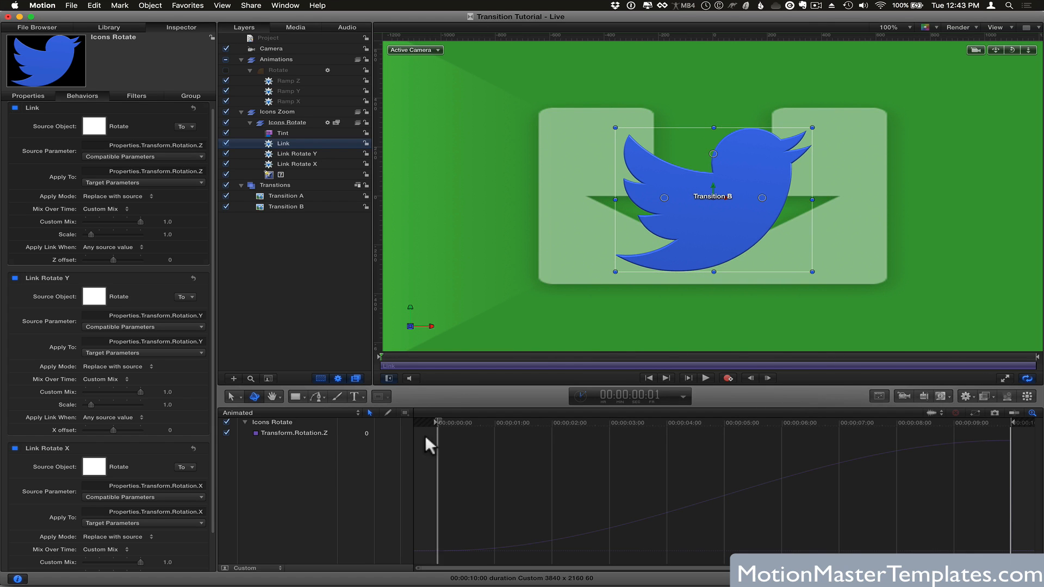
pyautogui.click(280, 111)
pyautogui.press('cmd+s')
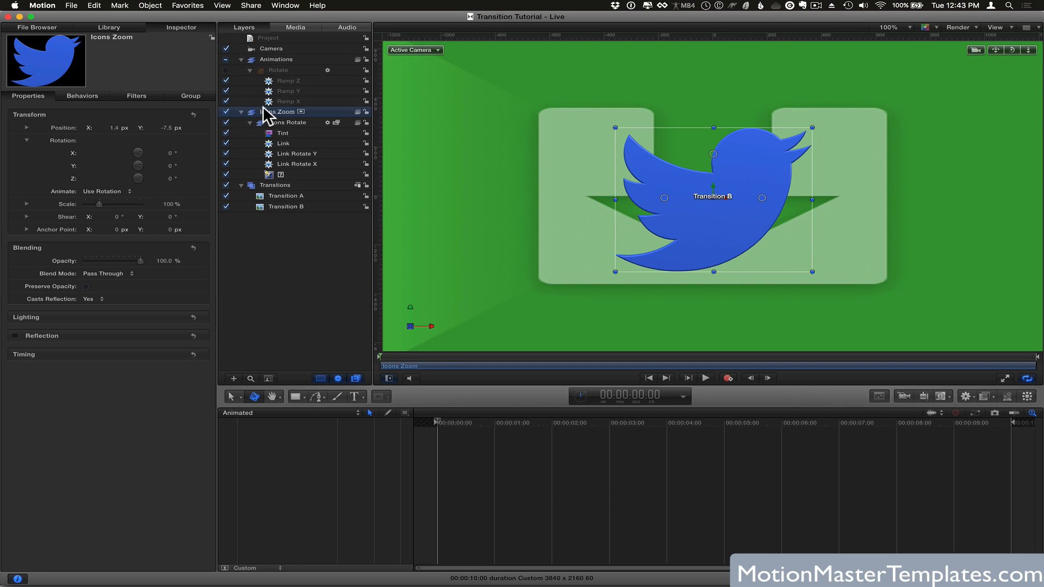
# Draw a rectangle over the middle of the canvas in the Animations group and reset its transform.
pyautogui.click(268, 58)
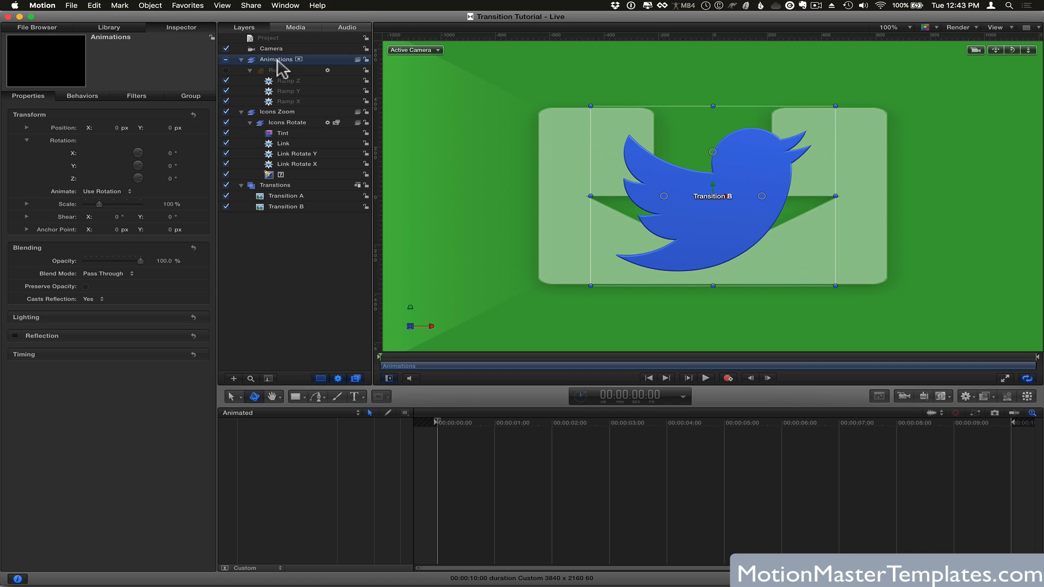
pyautogui.click(295, 391)
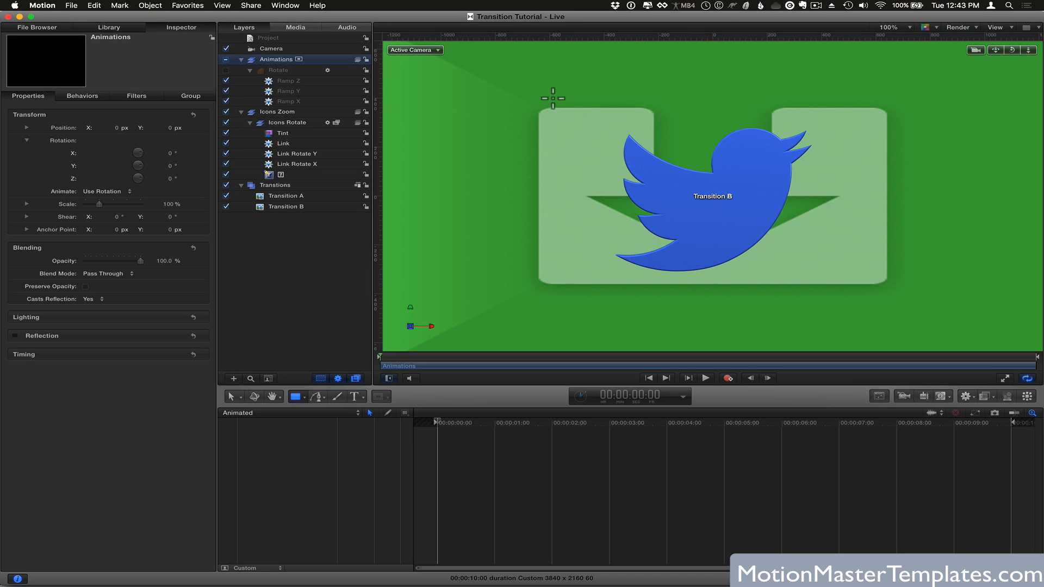
pyautogui.moveTo(555, 99); pyautogui.dragTo(879, 295)
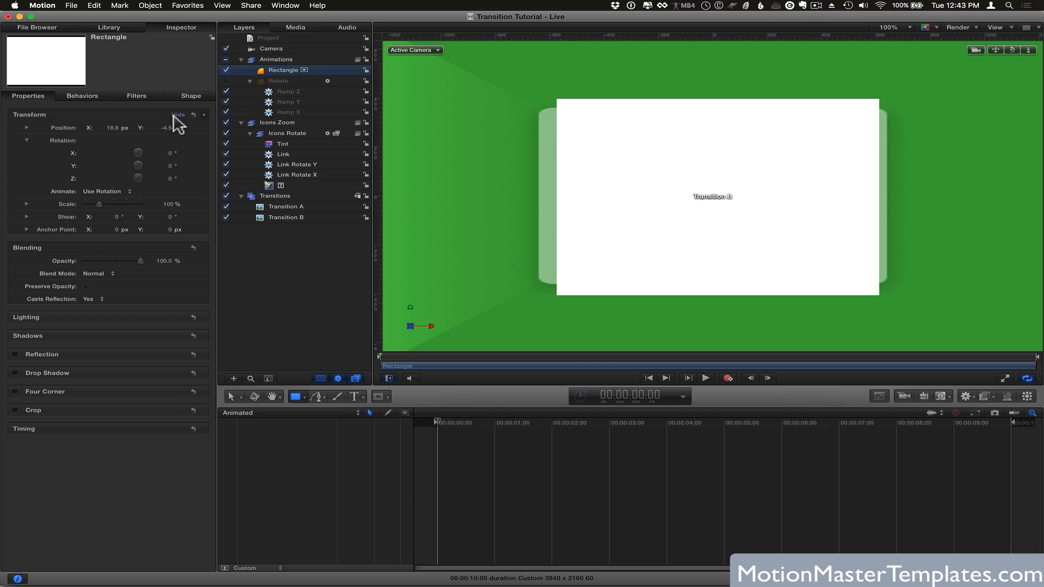
pyautogui.click(192, 113)
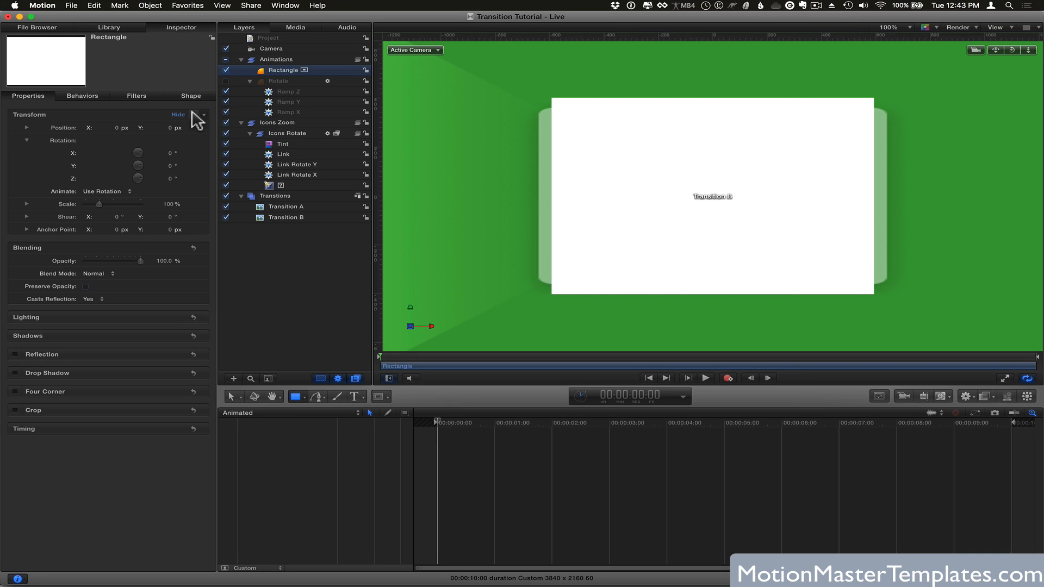
# Add a Ramp parameter behavior to the rectangle's Z position.
pyautogui.click(26, 127)
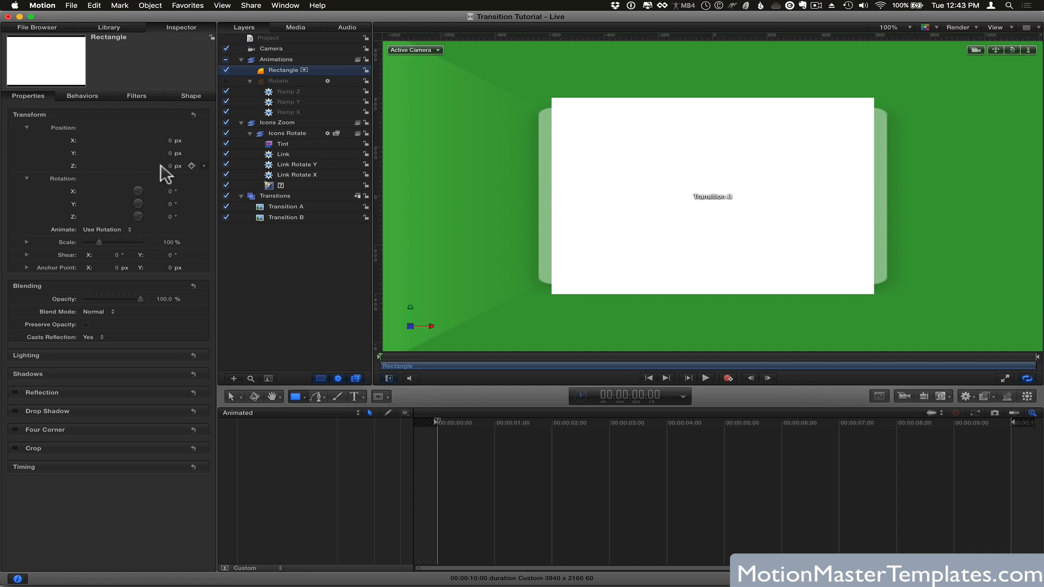
pyautogui.click(203, 163)
pyautogui.moveTo(248, 251)
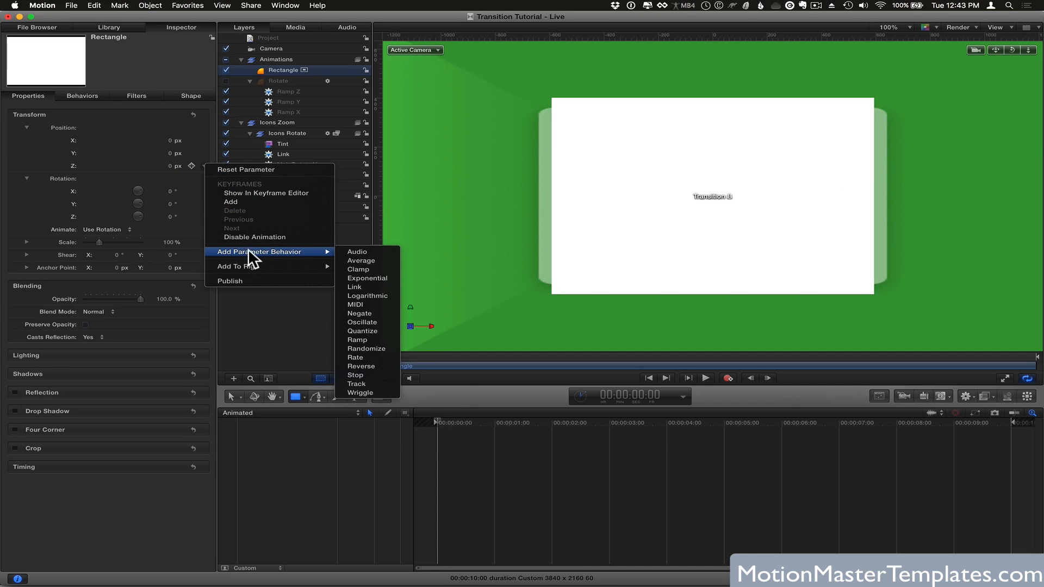
pyautogui.click(358, 335)
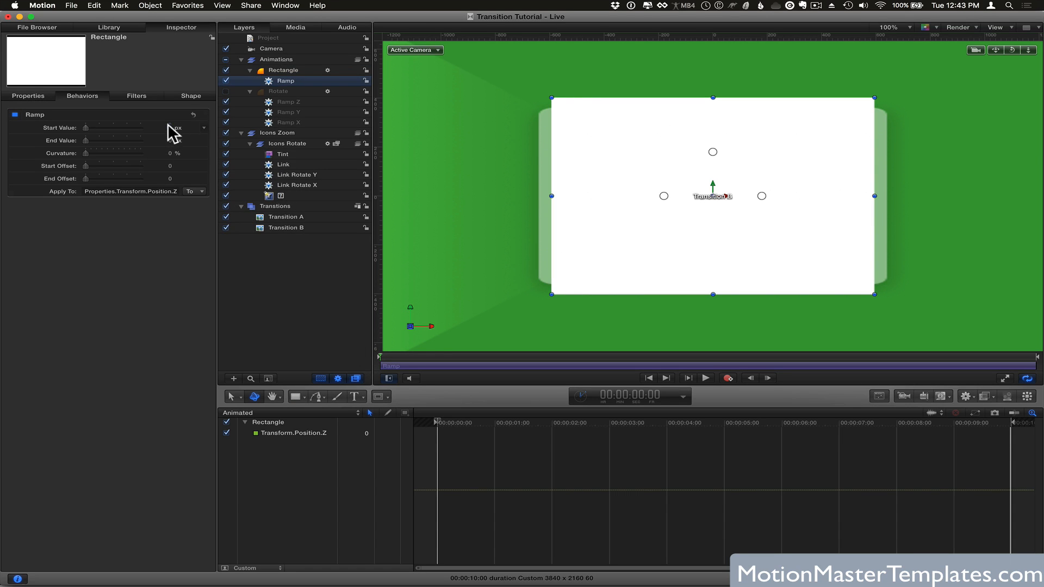
# Set the Start Value of the rectangle's Ramp behavior to -20000 px.
pyautogui.moveTo(167, 127); pyautogui.dragTo(28, 128)
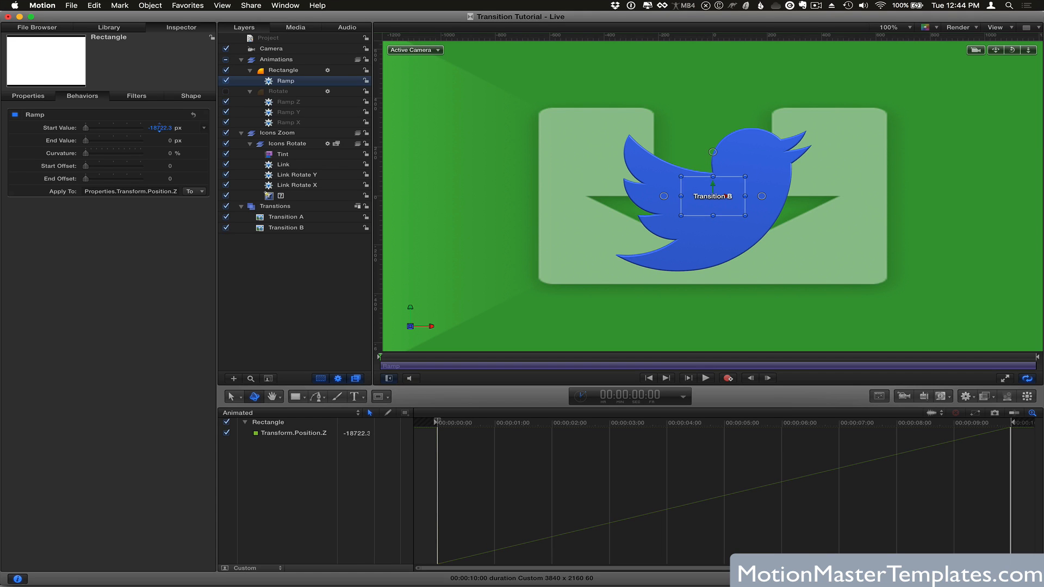
pyautogui.click(158, 127)
pyautogui.write('-')
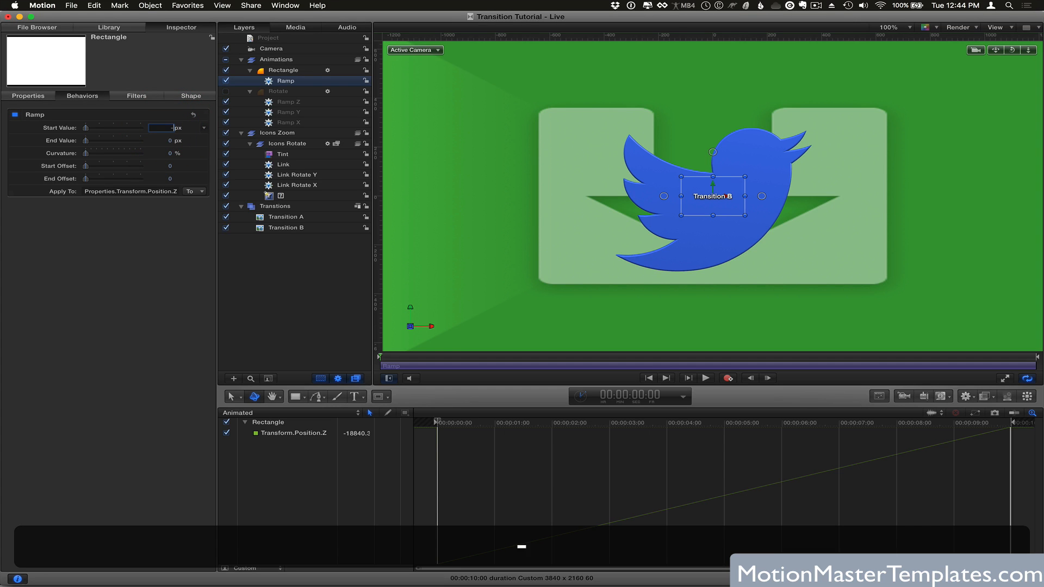
pyautogui.write('20000')
pyautogui.press('Return')
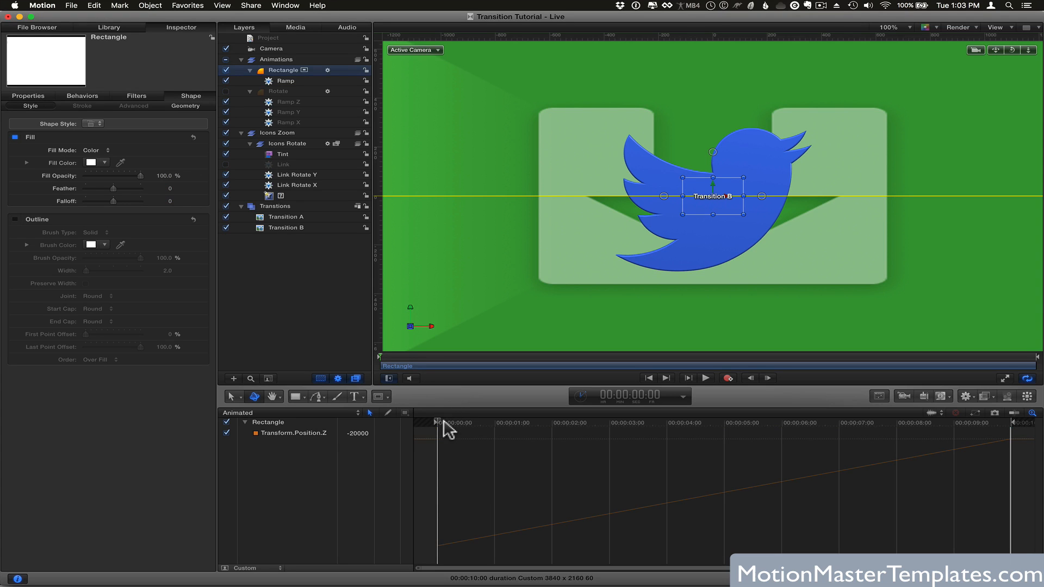
# Set the camera's Far Plane to 20000 with the playhead at the start of the project.
pyautogui.moveTo(444, 421)
pyautogui.mouseDown()
pyautogui.moveTo(459, 425)
pyautogui.moveTo(424, 421)
pyautogui.mouseUp()
pyautogui.click(270, 48)
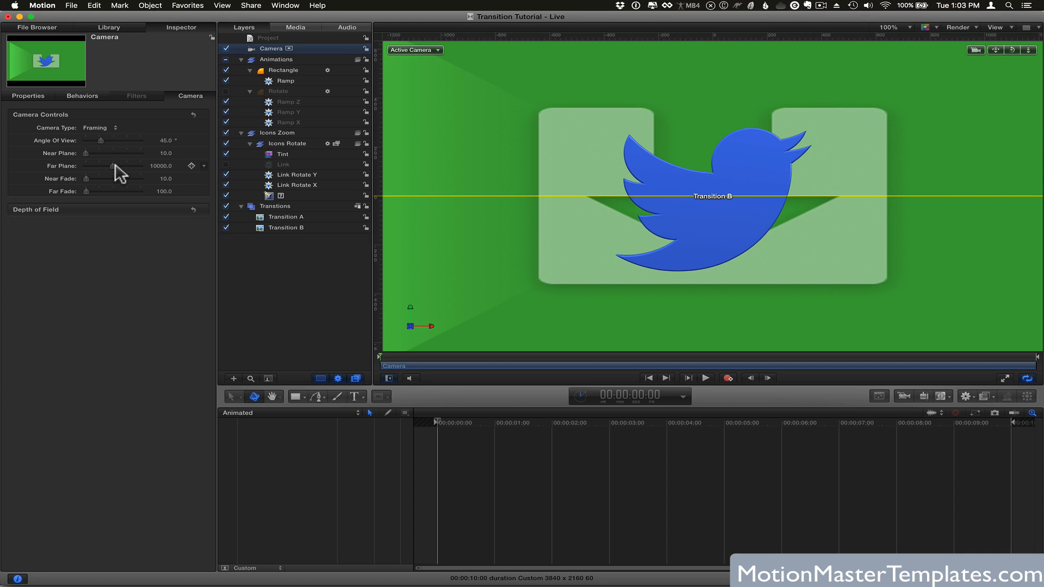
pyautogui.moveTo(117, 165); pyautogui.dragTo(129, 165)
pyautogui.moveTo(161, 164); pyautogui.dragTo(161, 163)
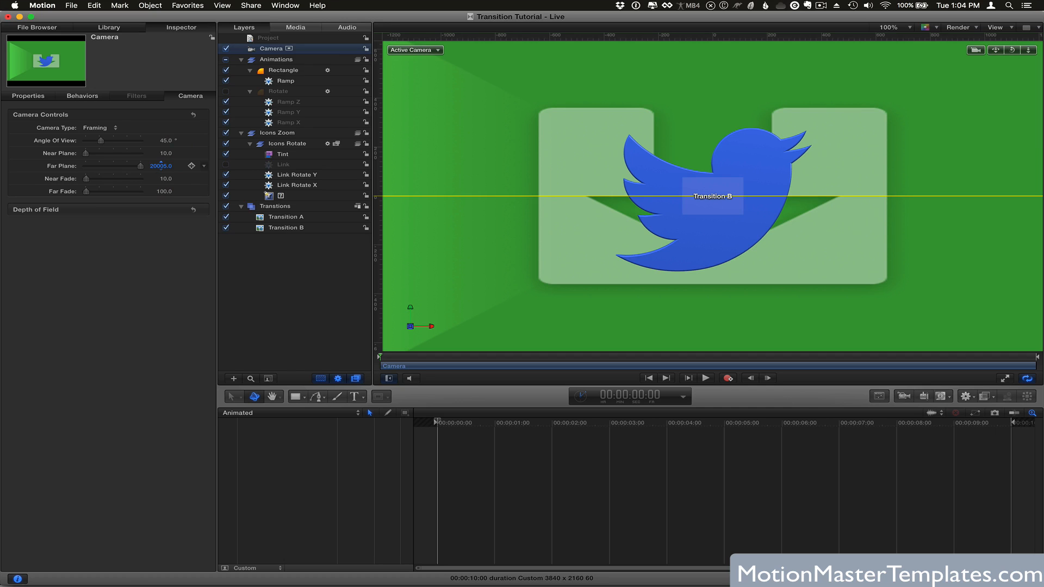
pyautogui.click(158, 164)
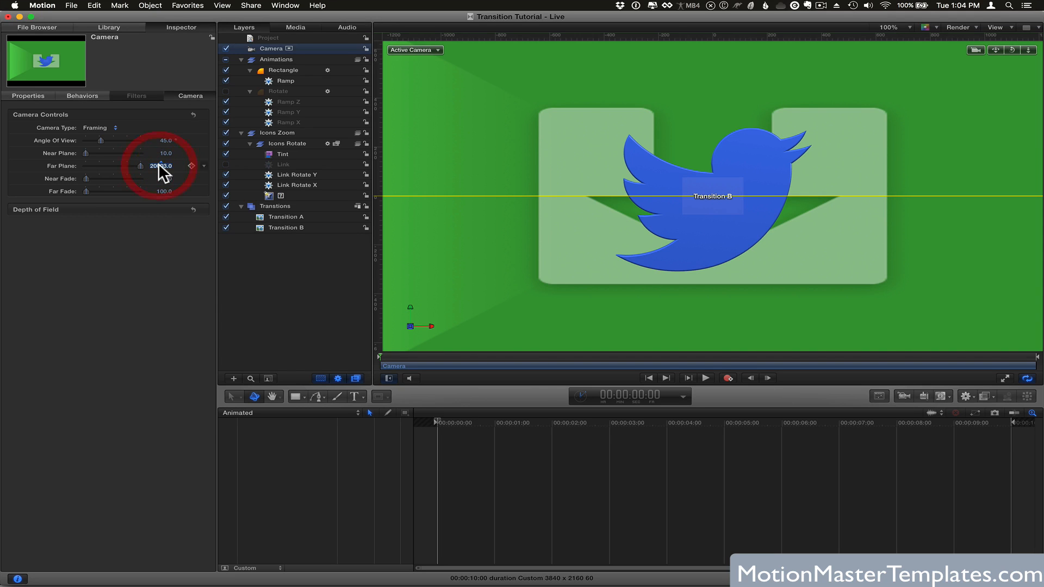
pyautogui.write('2000')
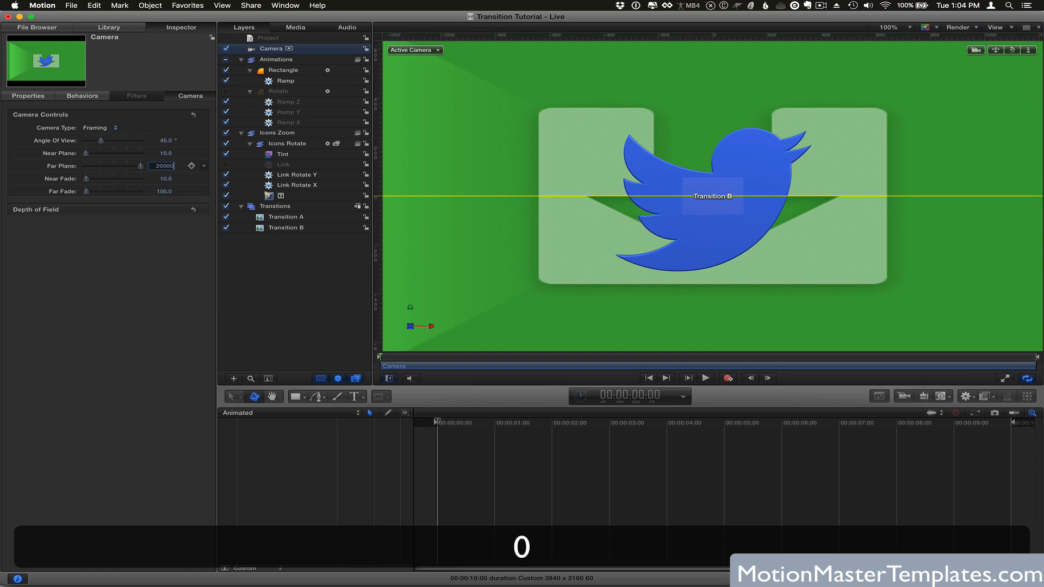
pyautogui.press('Return')
# Set the End Value of the rectangle's Ramp behavior to 4700 px, checking its zoom at the last frame.
pyautogui.click(451, 422)
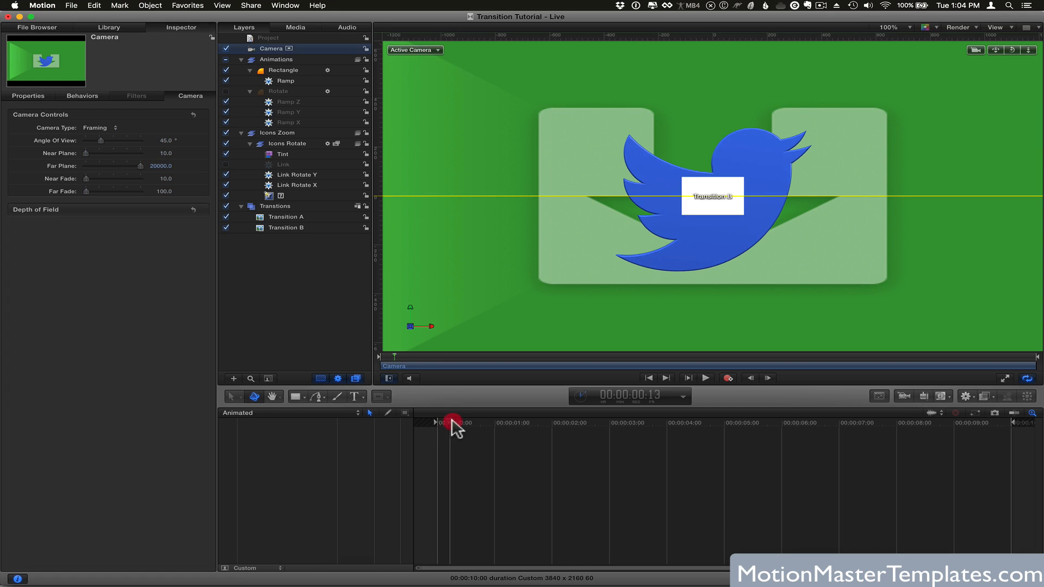
pyautogui.moveTo(451, 422); pyautogui.dragTo(582, 424)
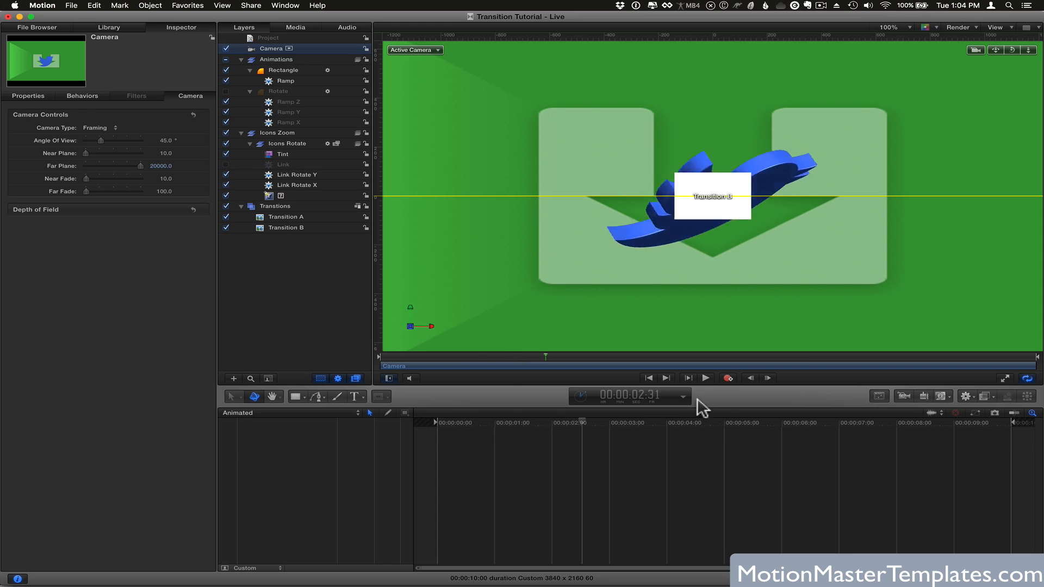
pyautogui.moveTo(701, 408); pyautogui.dragTo(1038, 382)
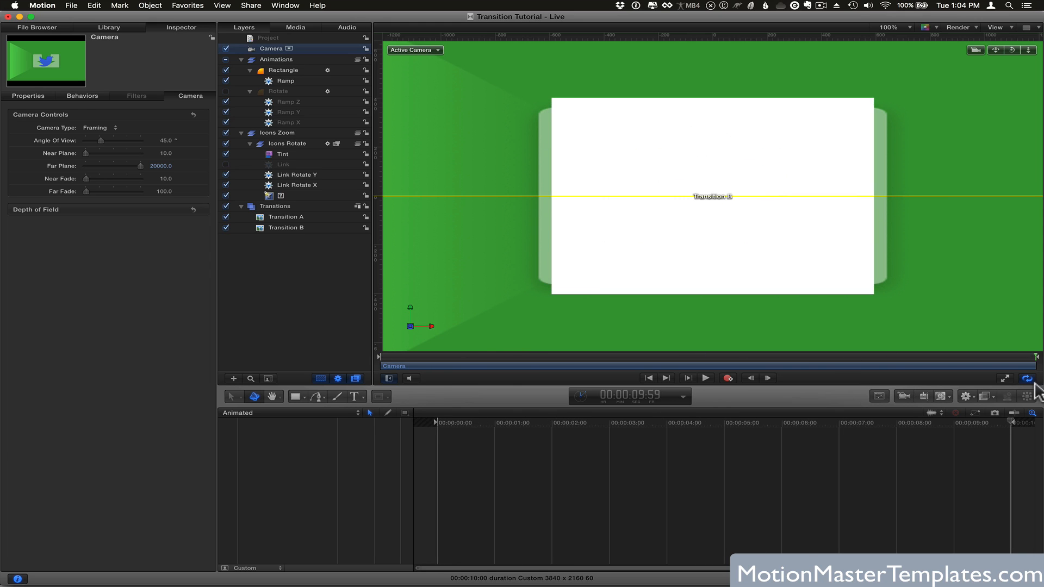
pyautogui.click(280, 80)
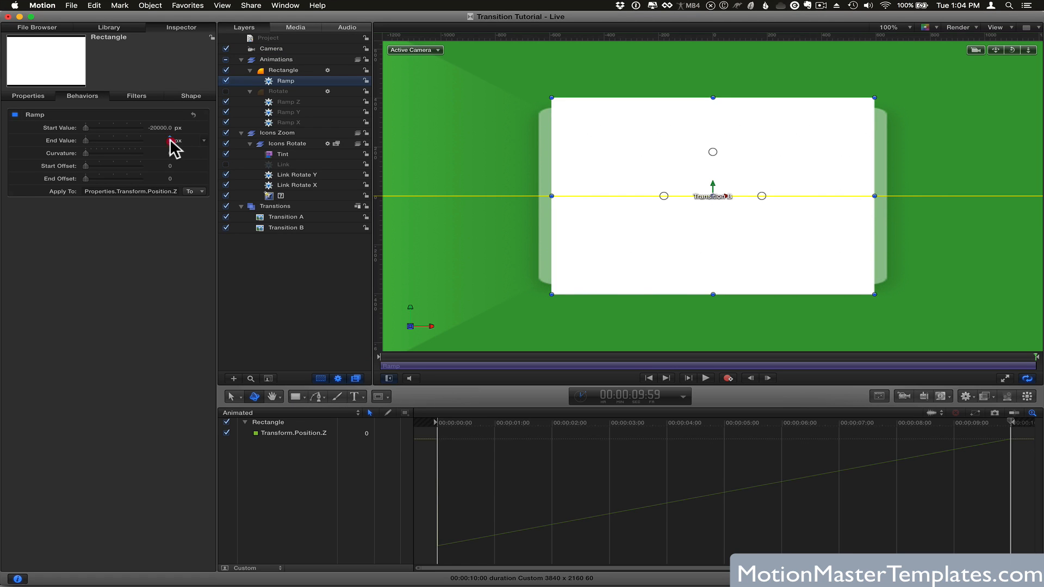
pyautogui.moveTo(170, 140)
pyautogui.mouseDown()
pyautogui.moveTo(204, 141)
pyautogui.moveTo(162, 139)
pyautogui.mouseUp()
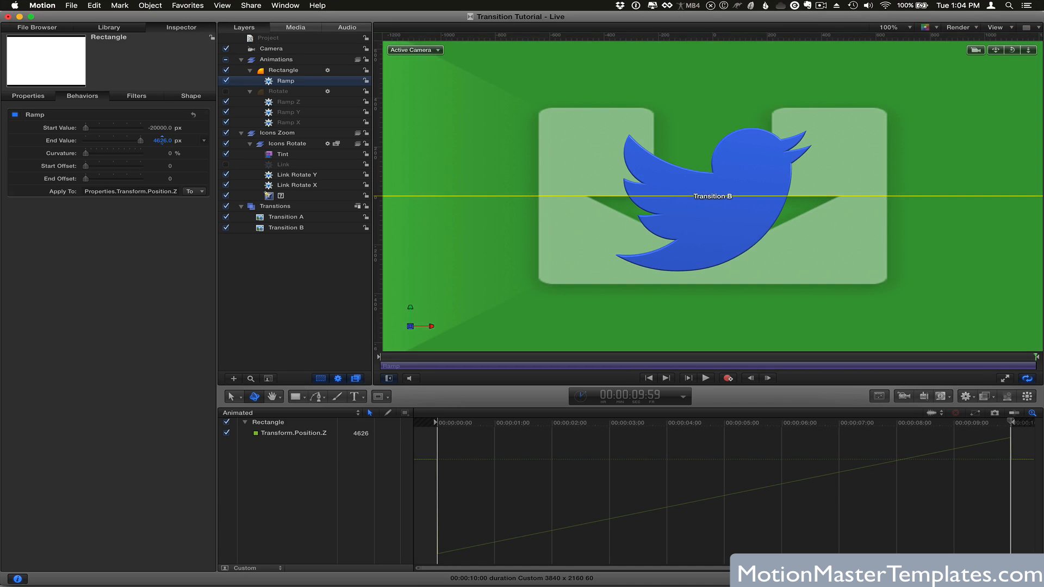
pyautogui.click(165, 140)
pyautogui.write('4700')
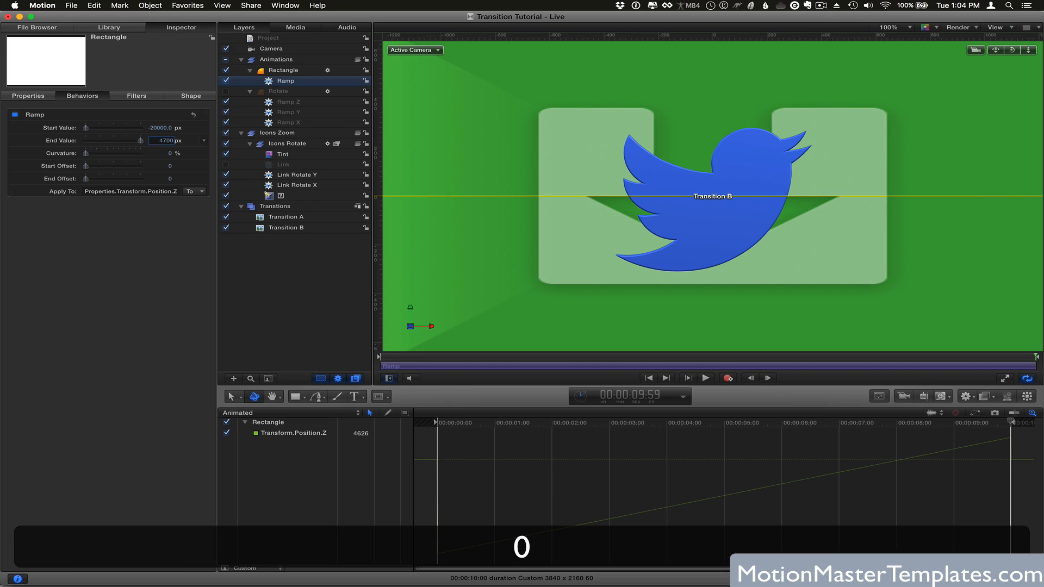
pyautogui.press('Return')
pyautogui.moveTo(924, 423); pyautogui.dragTo(860, 423)
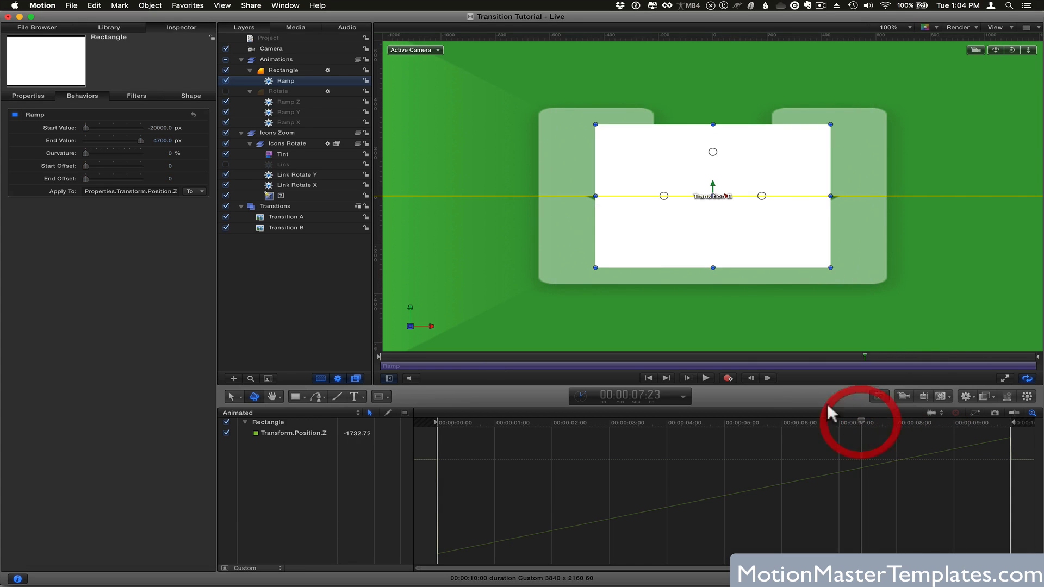
# Set the Curvature of the rectangle's Ramp to 100% and preview the eased motion along the timeline.
pyautogui.moveTo(94, 153); pyautogui.dragTo(214, 158)
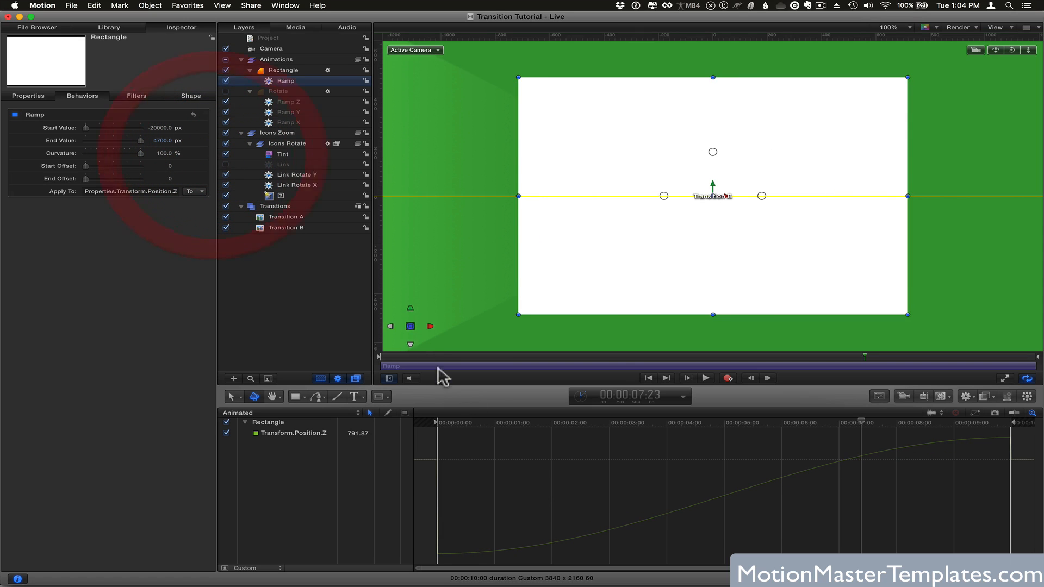
pyautogui.click(487, 422)
pyautogui.moveTo(469, 417); pyautogui.dragTo(660, 426)
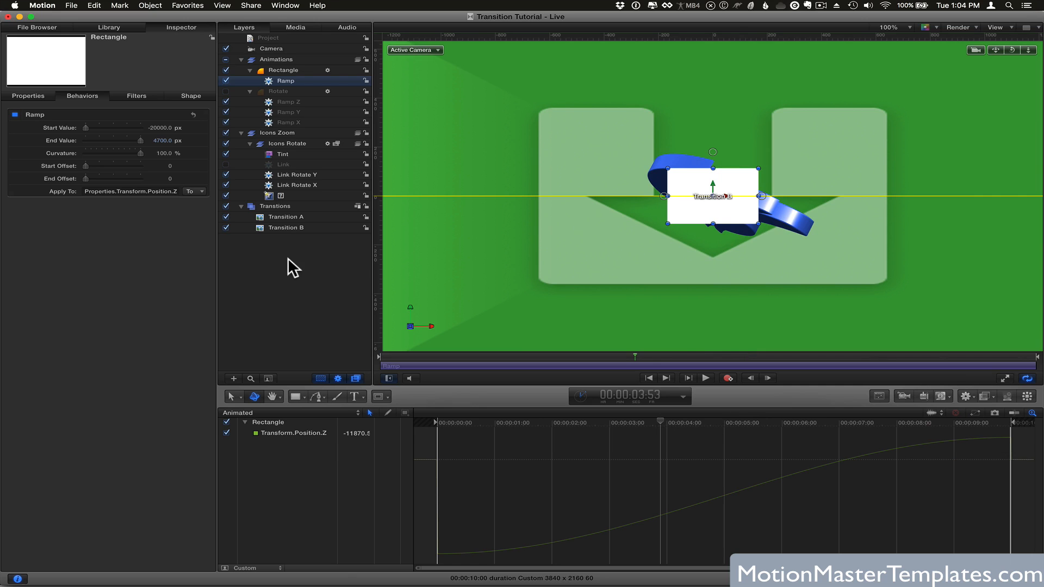
# Rename the disabled Link behavior in the Icons Rotate group as Link Rotate Z.
pyautogui.click(279, 162)
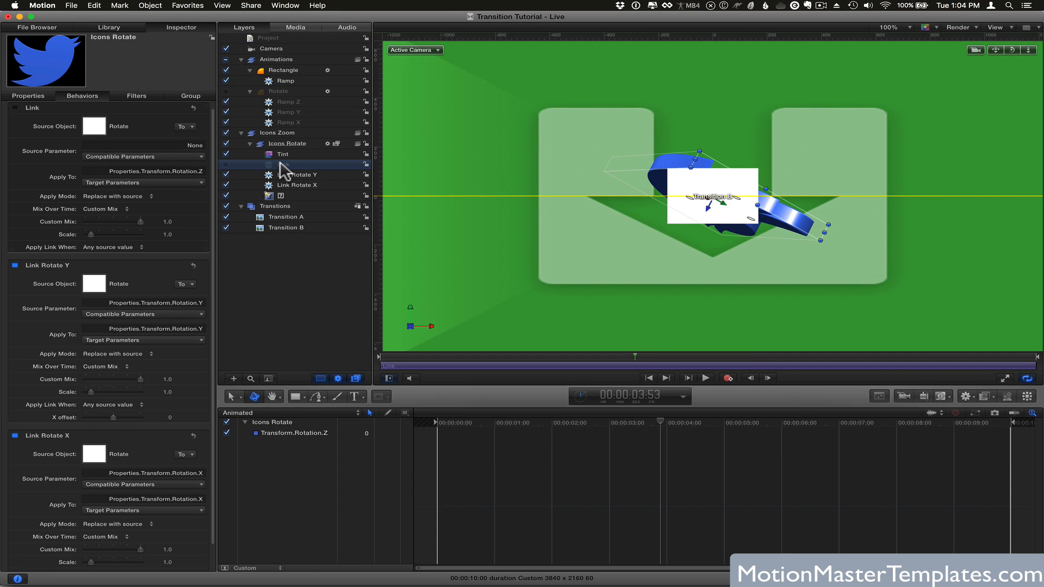
pyautogui.doubleClick(283, 165)
pyautogui.write('RT')
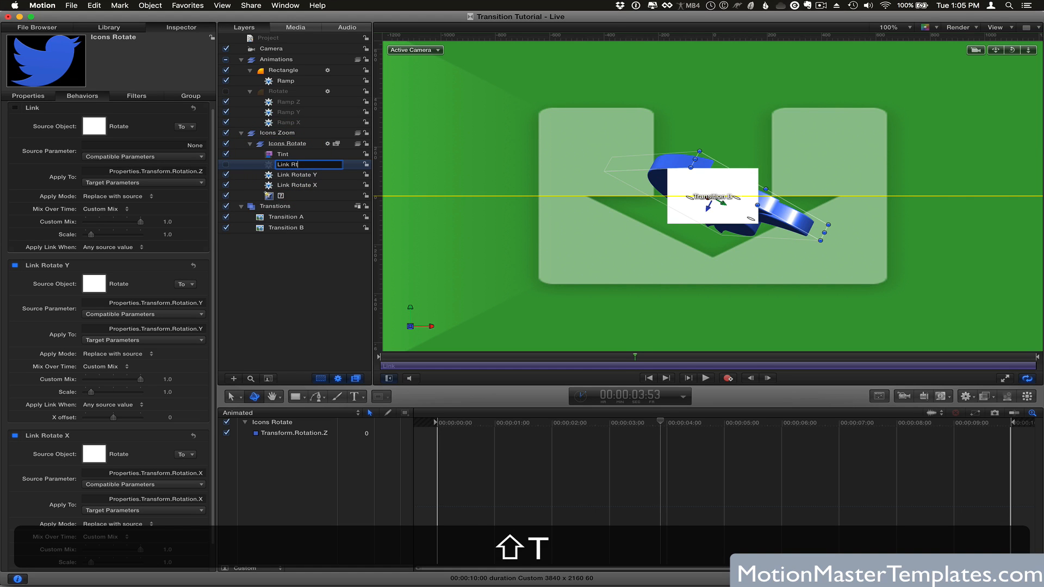
pyautogui.press('BackSpace')
pyautogui.write('otate')
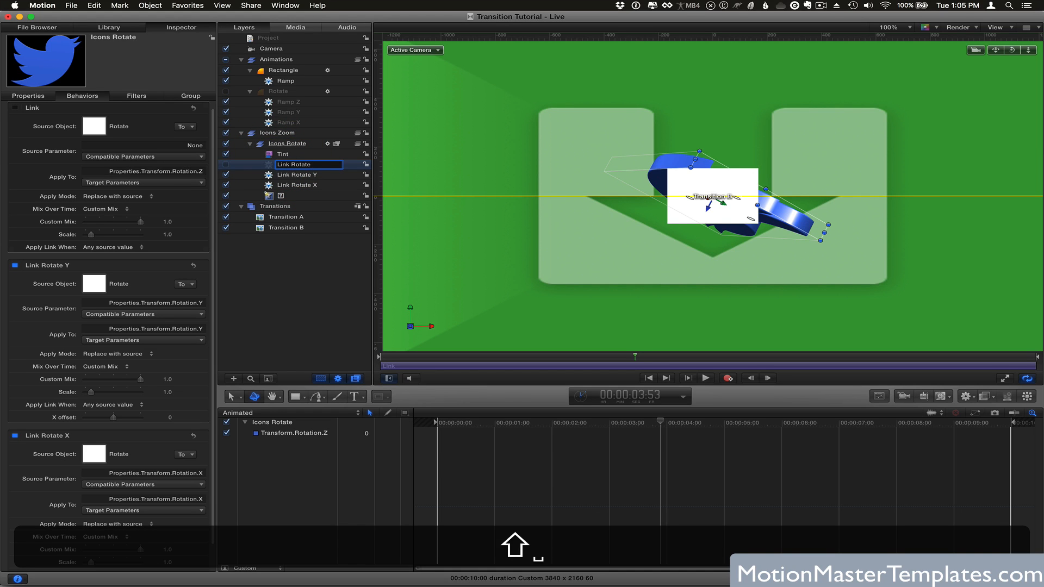
pyautogui.write('Z')
pyautogui.press('Return')
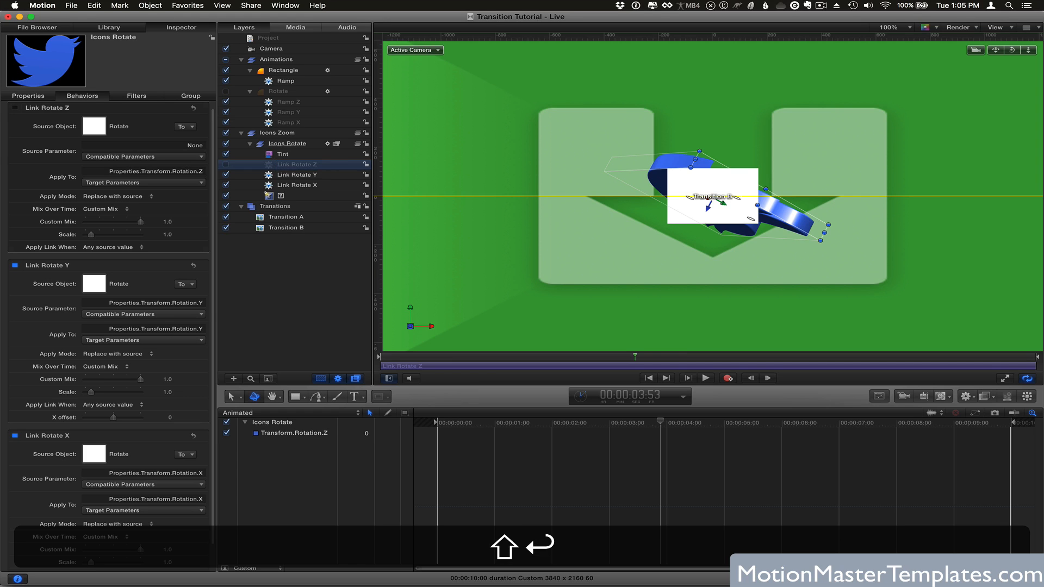
# Enable Link Rotate Z, set its source parameter to the Rotate object's Transform Rotation Z, and preview the rotation.
pyautogui.click(226, 165)
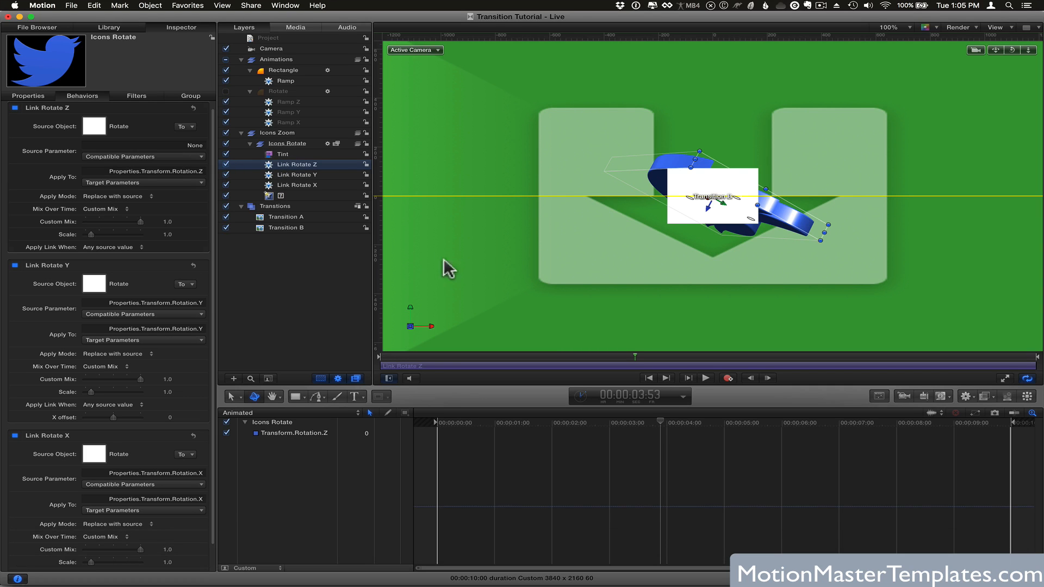
pyautogui.click(712, 417)
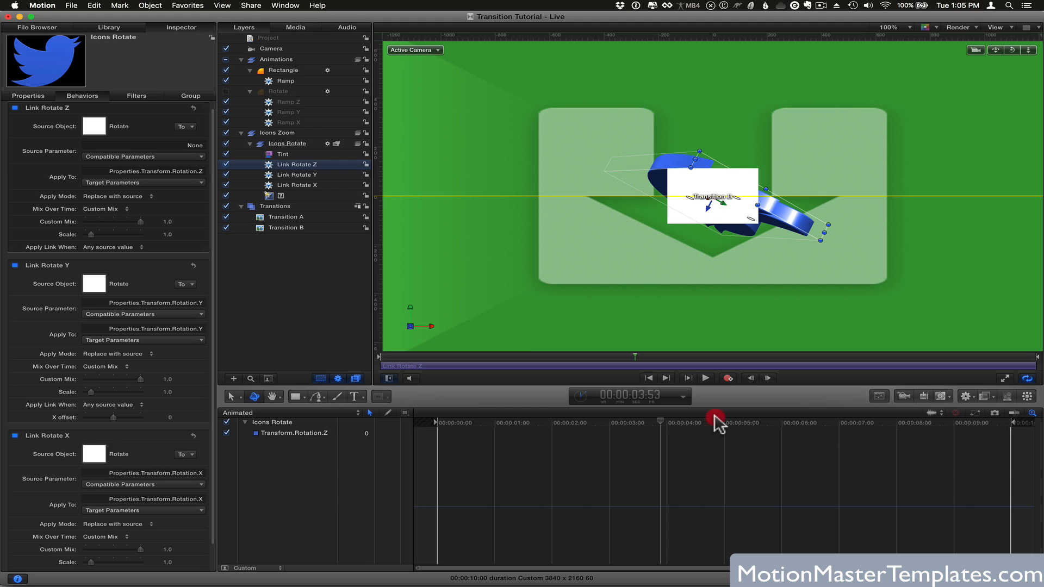
pyautogui.click(185, 156)
pyautogui.moveTo(184, 167)
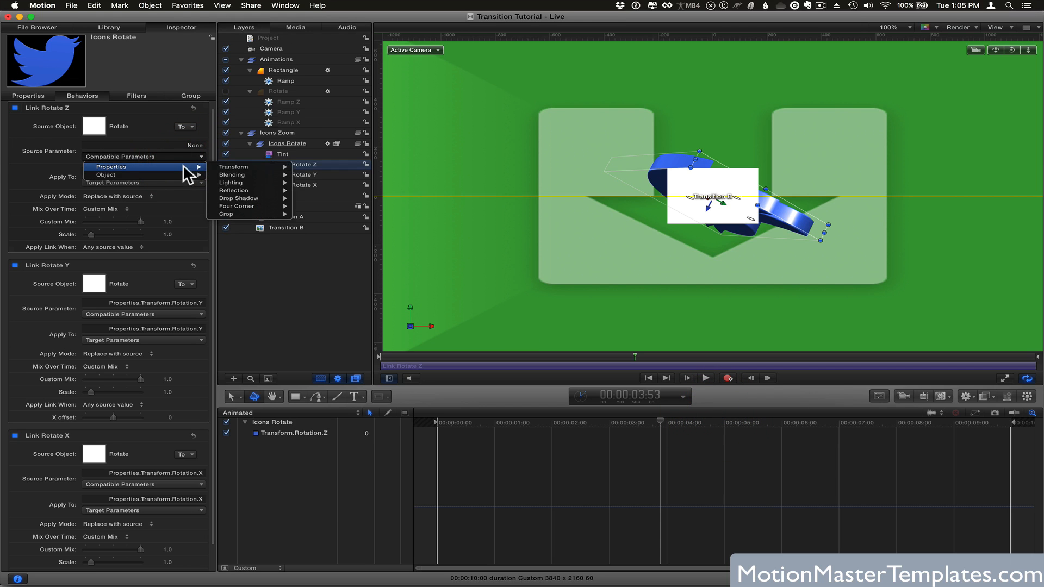
pyautogui.moveTo(244, 190)
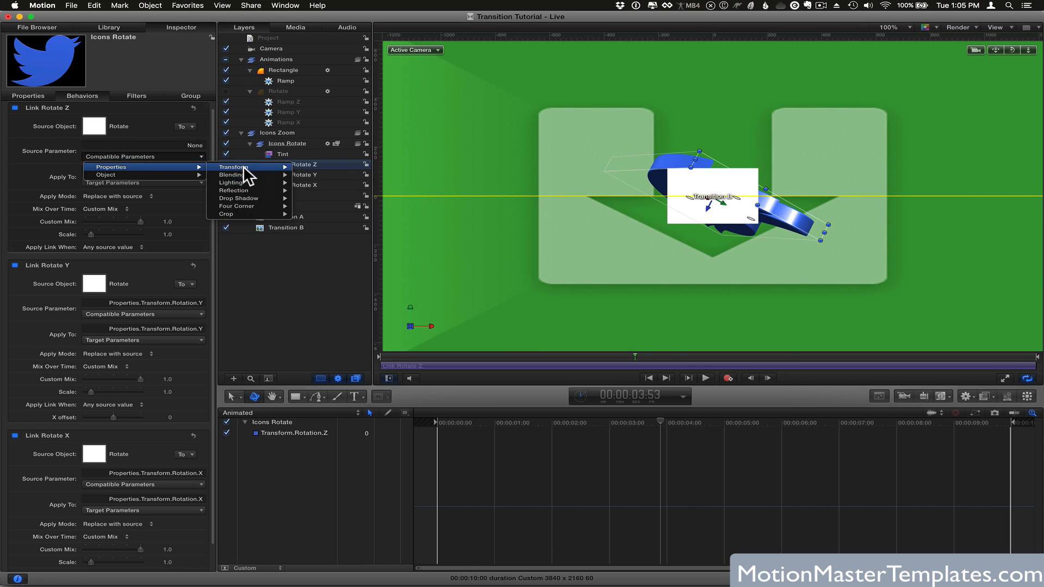
pyautogui.moveTo(242, 167)
pyautogui.moveTo(317, 175)
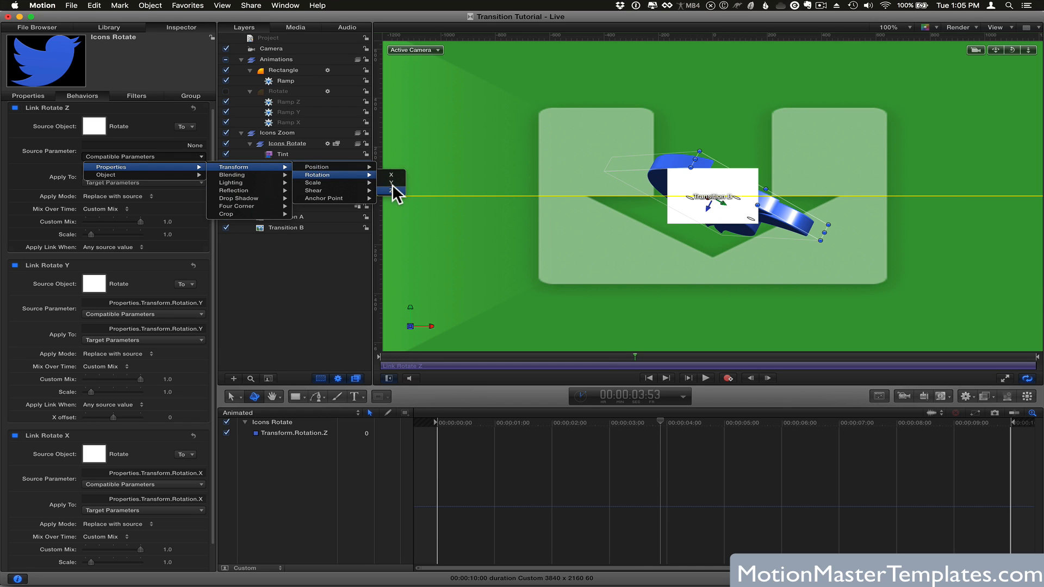
pyautogui.click(392, 184)
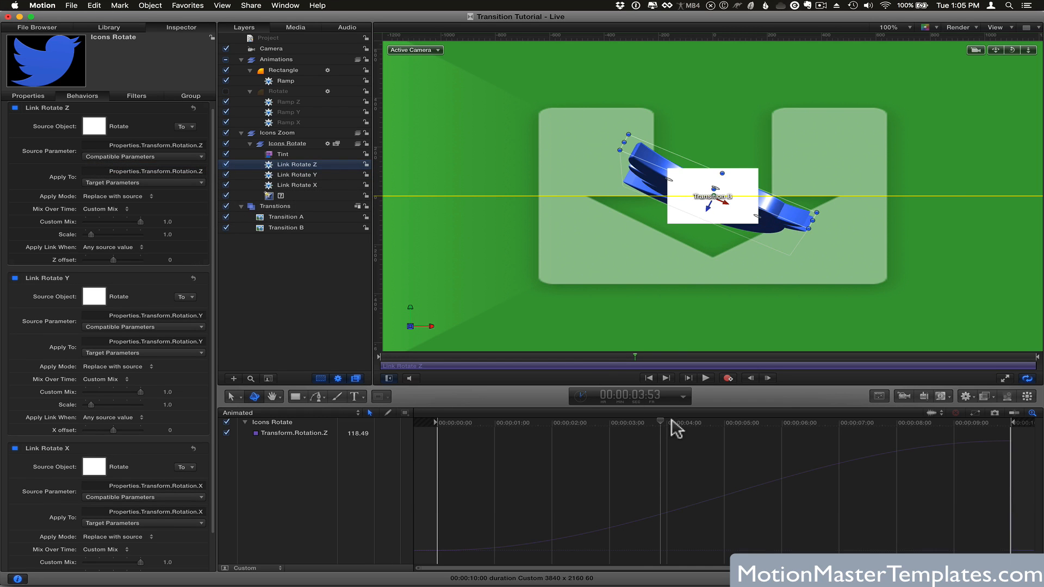
pyautogui.moveTo(675, 426); pyautogui.dragTo(611, 432)
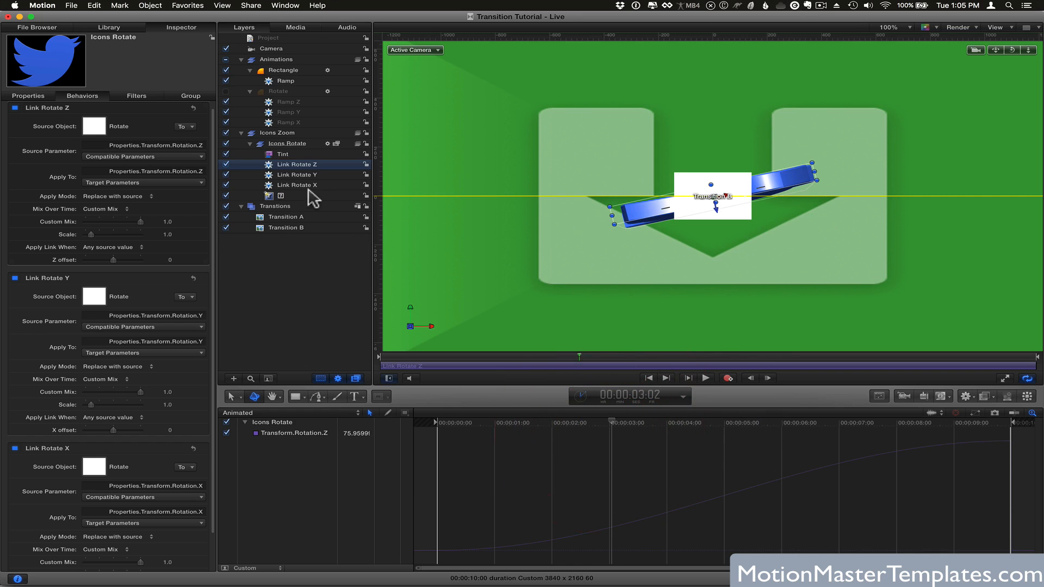
# Hide the zoom control rectangle in the Animations group and the Icons Rotate group.
pyautogui.click(275, 69)
pyautogui.click(226, 70)
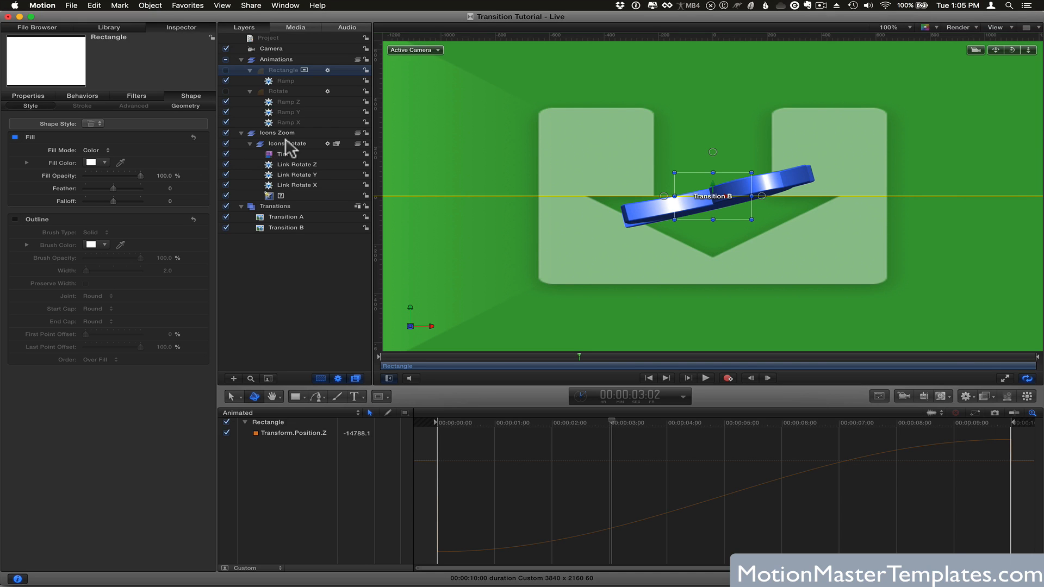
pyautogui.click(226, 143)
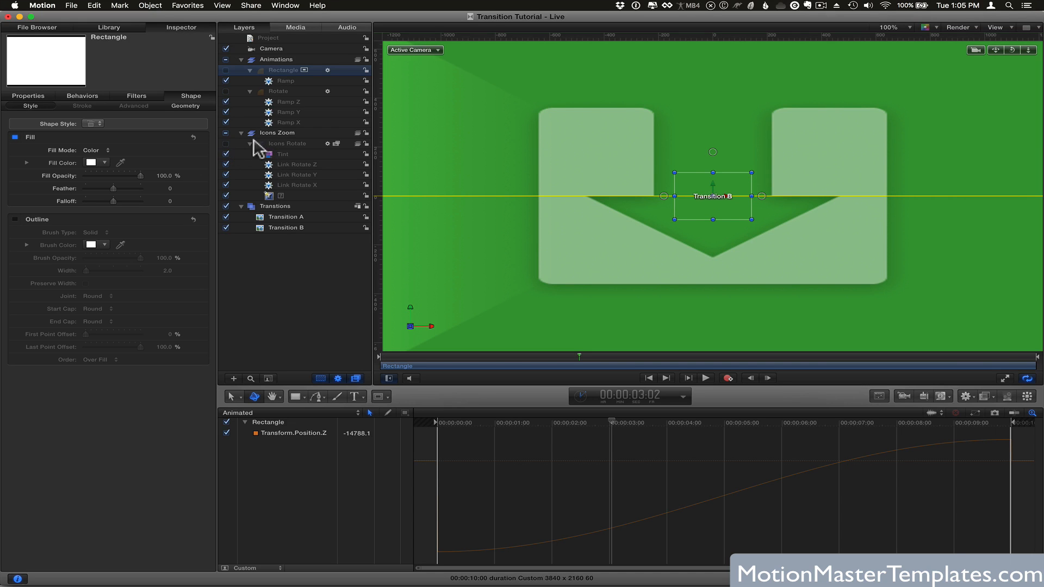
# Reset the Icons Zoom group's transform parameters and save the project.
pyautogui.click(269, 132)
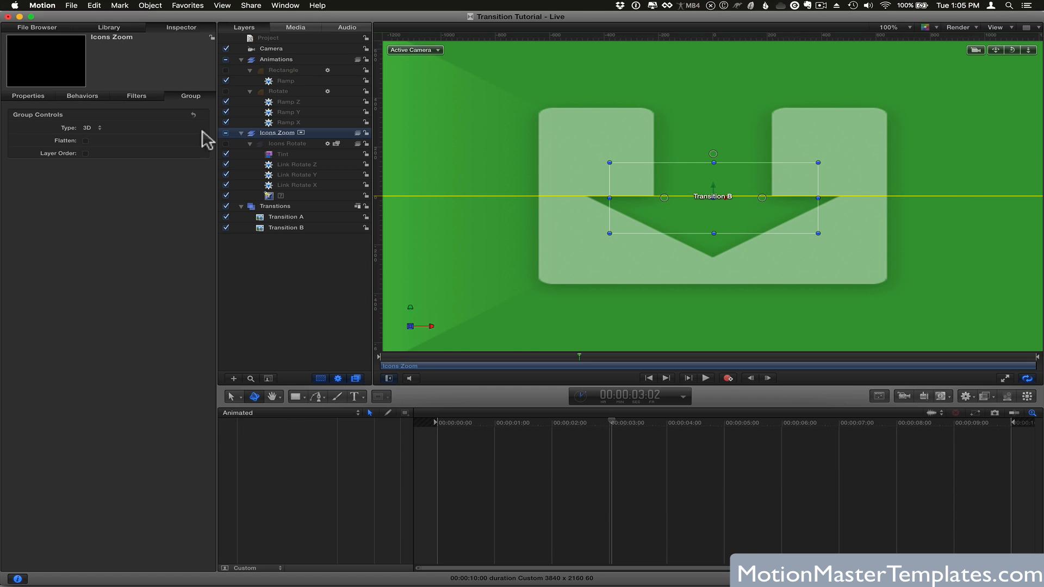
pyautogui.click(36, 98)
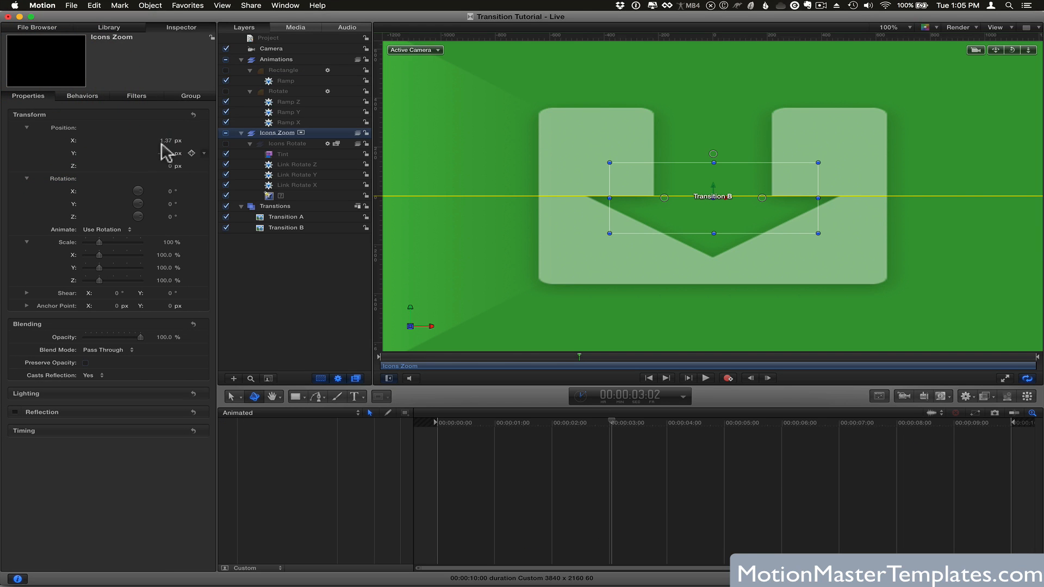
pyautogui.click(193, 114)
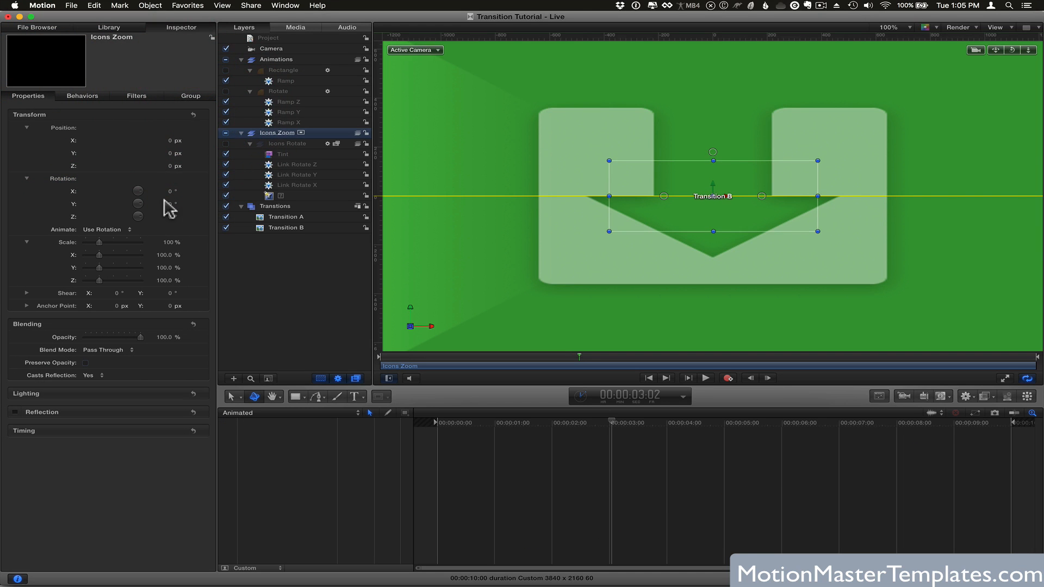
pyautogui.click(280, 142)
pyautogui.click(279, 133)
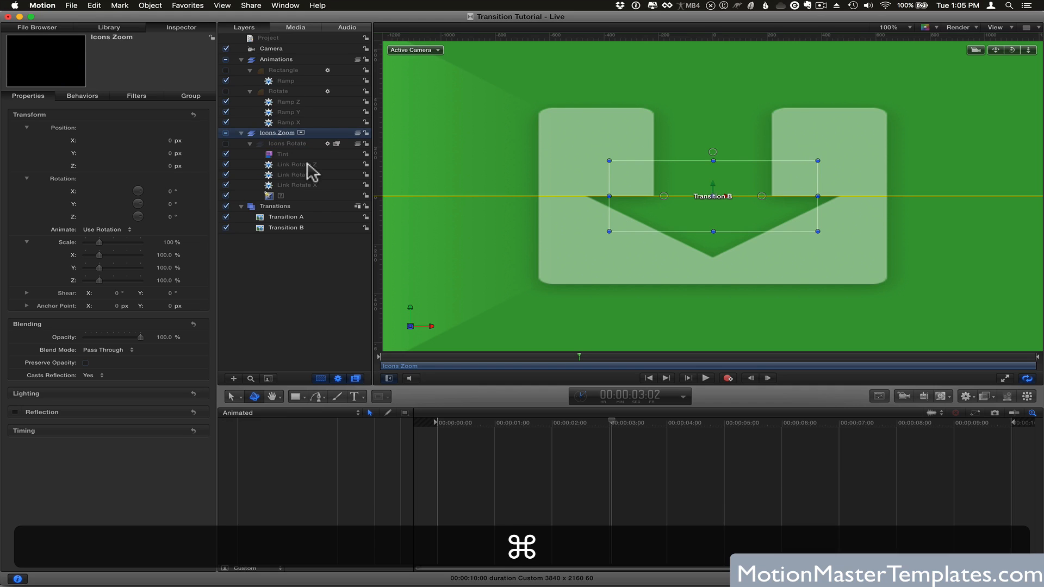
pyautogui.press('super+s')
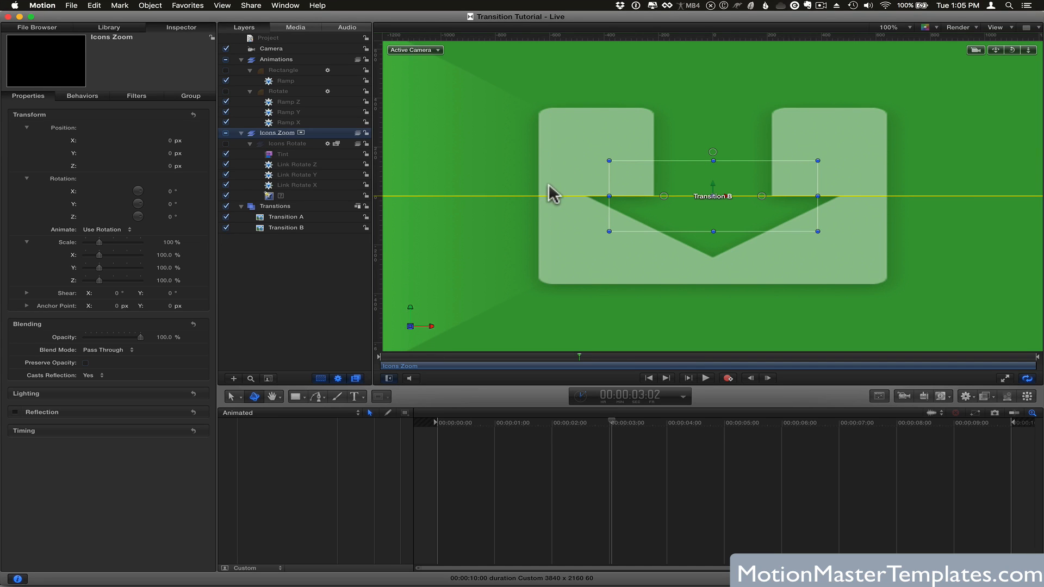
# Enlarge the canvas by hiding the layers list and the keyframe timing area, with the playhead at the first frame.
pyautogui.moveTo(543, 191)
pyautogui.mouseDown()
pyautogui.moveTo(566, 33)
pyautogui.moveTo(550, 195)
pyautogui.mouseUp()
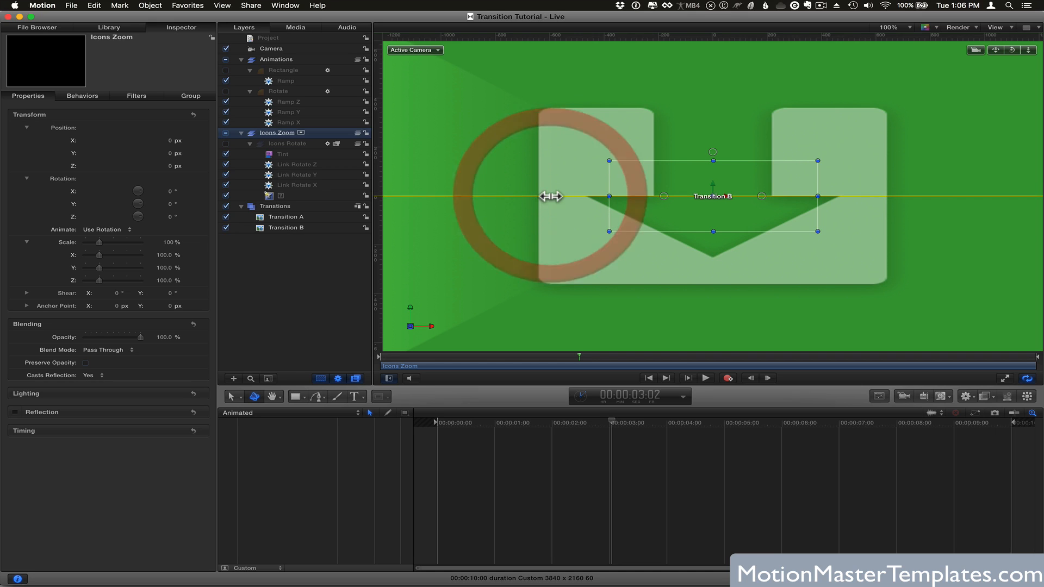
pyautogui.click(389, 379)
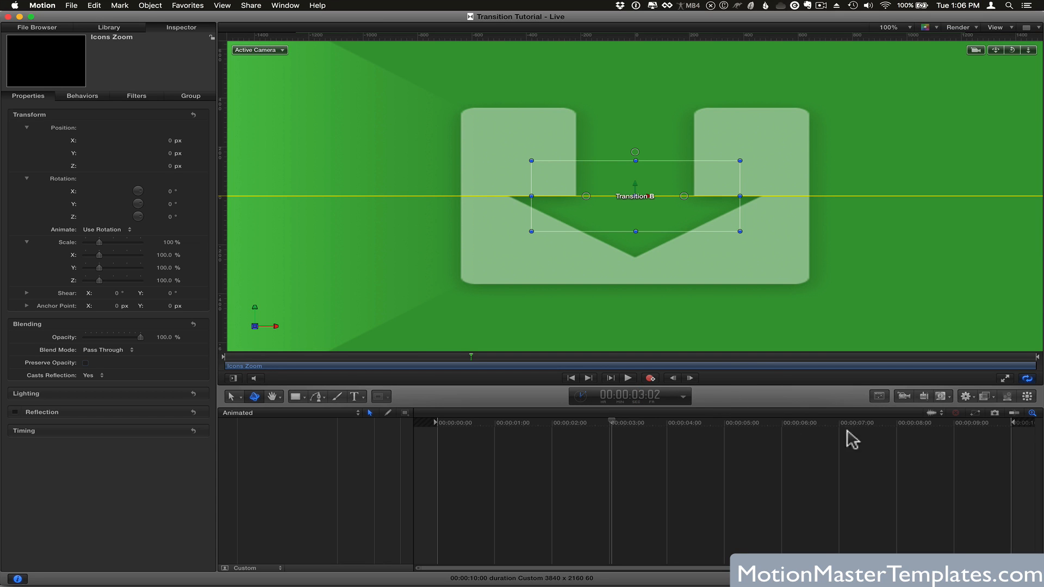
pyautogui.press('super+8')
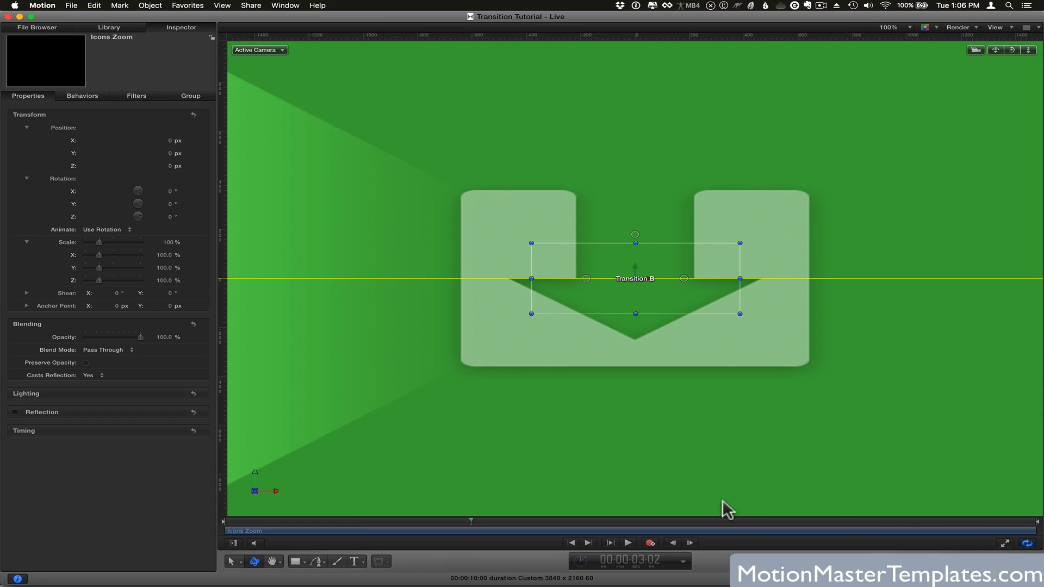
pyautogui.moveTo(347, 520); pyautogui.dragTo(205, 531)
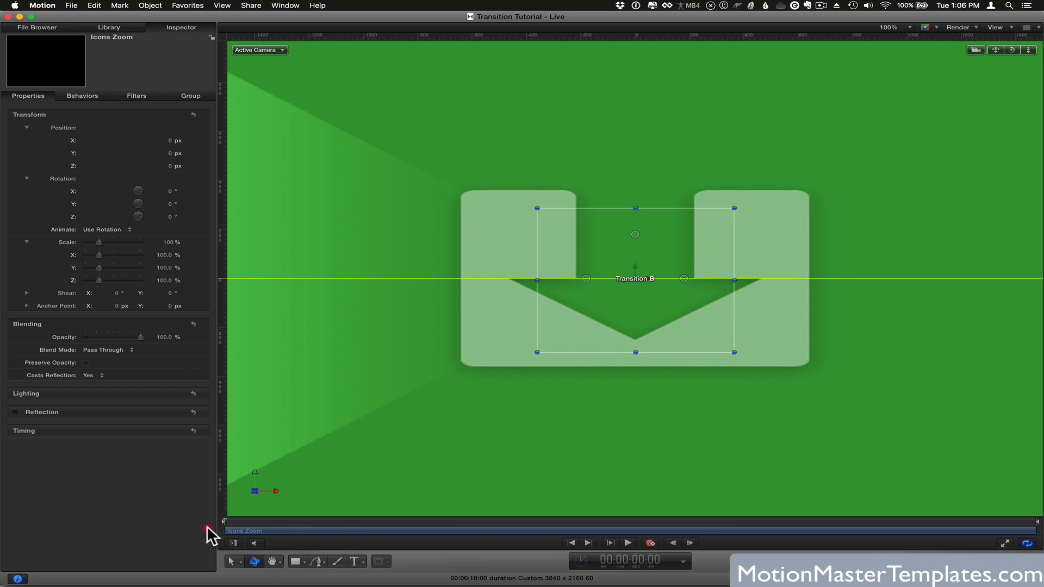
# Draw a thin, closed four-point Bezier sliver along the horizontal centre guide, spanning nearly the full visible canvas width.
pyautogui.click(318, 562)
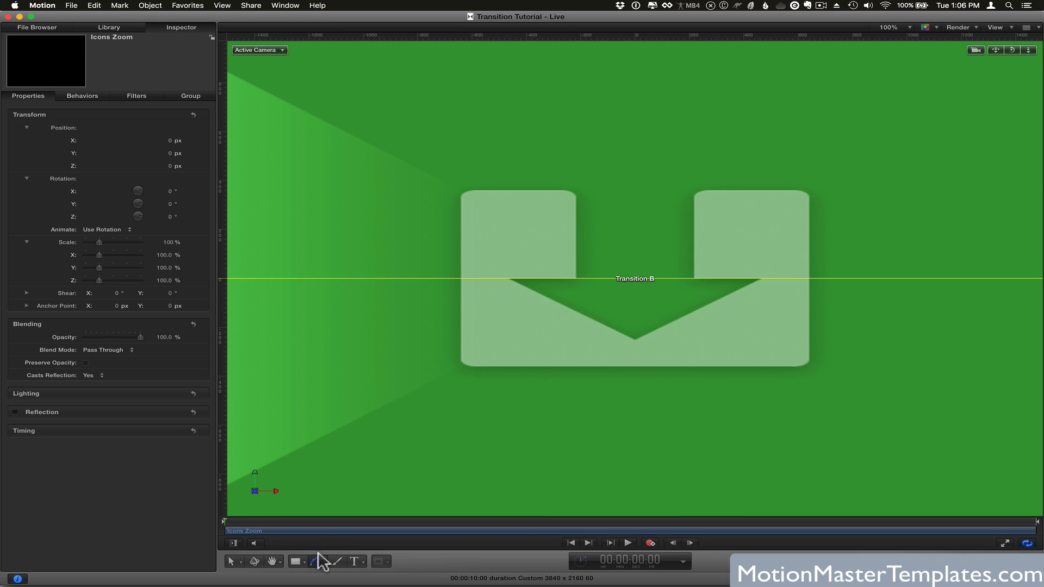
pyautogui.click(231, 279)
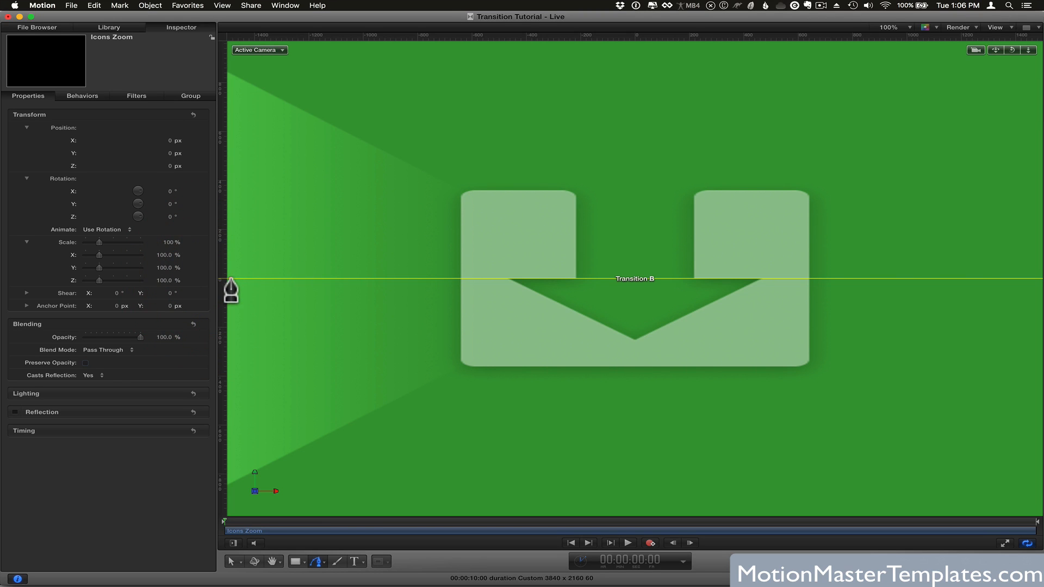
pyautogui.click(634, 272)
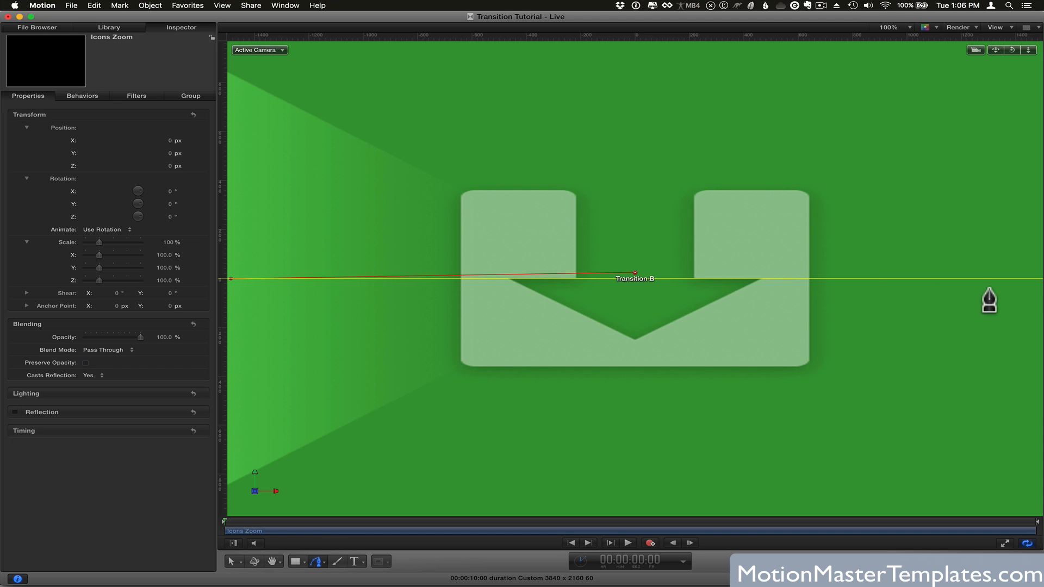
pyautogui.click(1036, 278)
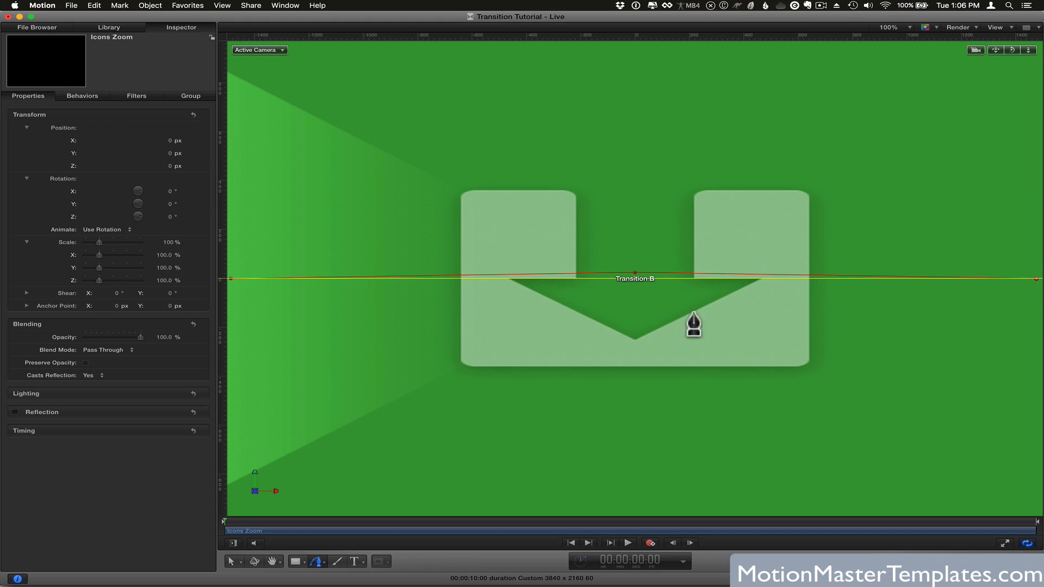
pyautogui.click(635, 286)
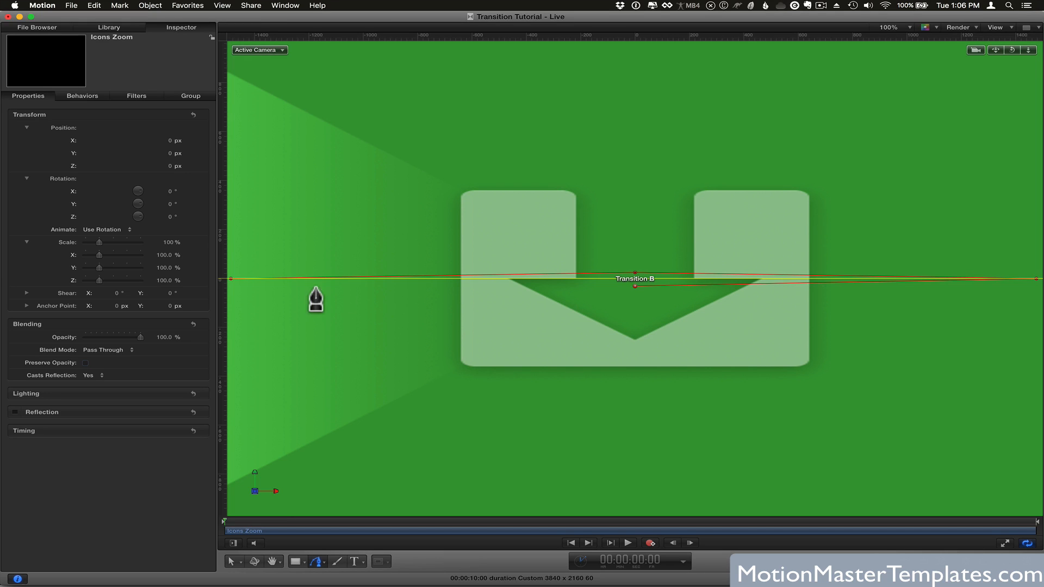
pyautogui.click(230, 279)
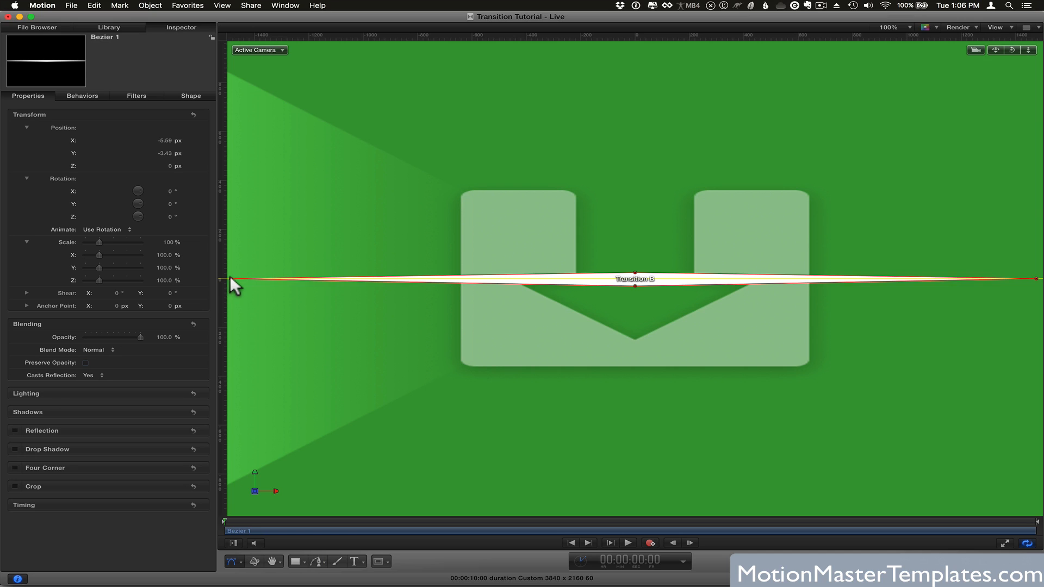
# Examine the sliver shape with the canvas overlays hidden and shown.
pyautogui.press('super+slash')
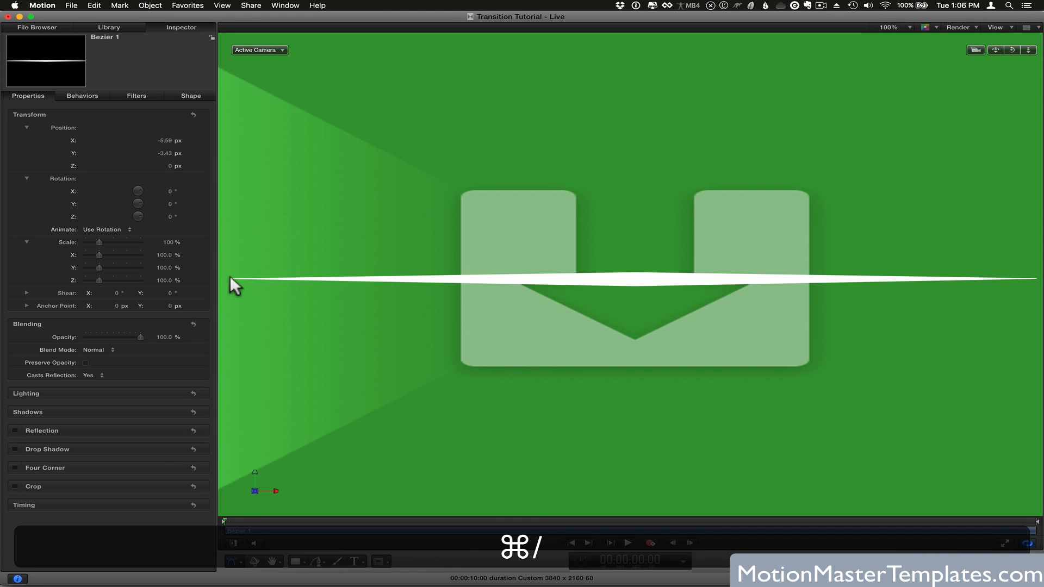
pyautogui.press('super+slash')
pyautogui.press('super+slash')
pyautogui.press('super+slash')
pyautogui.press('super+slash')
pyautogui.press('super+slash')
pyautogui.press('super+slash')
pyautogui.press('super+slash')
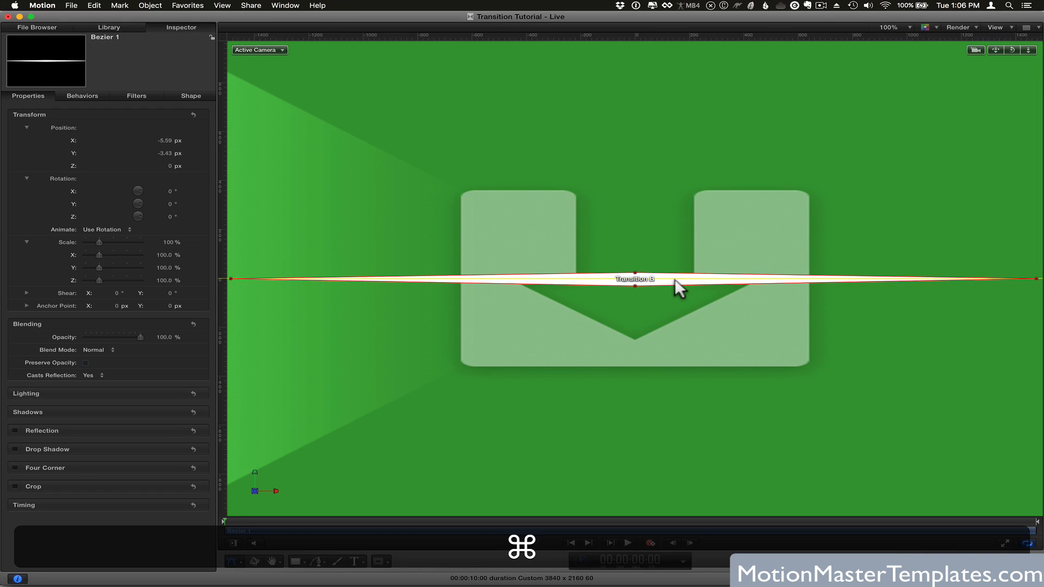
# Slim the sliver by moving its upper and lower middle control points closer to the horizontal centre line, toggling snapping as needed.
pyautogui.press('super+equal')
pyautogui.press('super+equal')
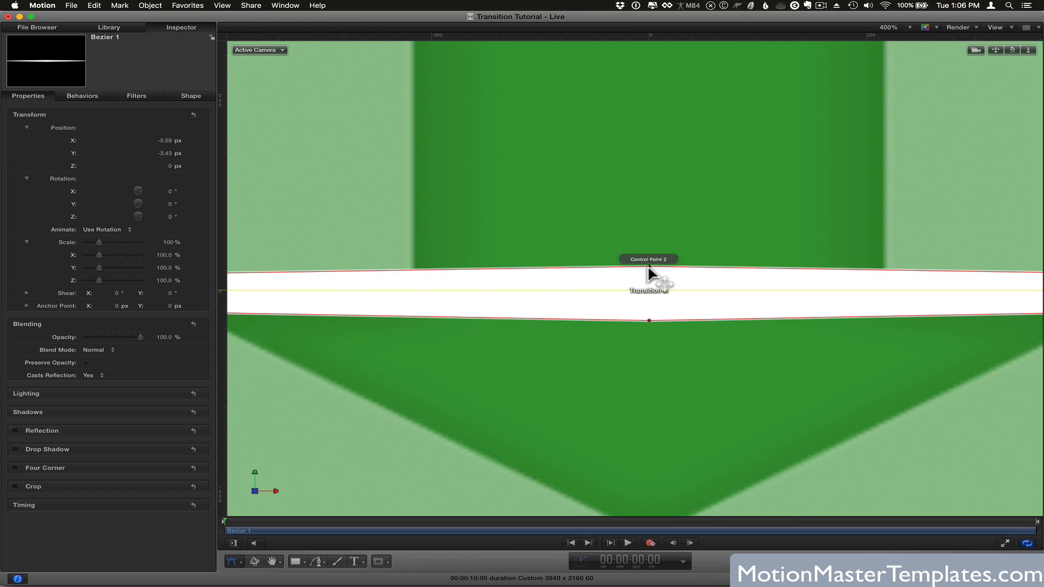
pyautogui.moveTo(648, 267); pyautogui.dragTo(648, 278)
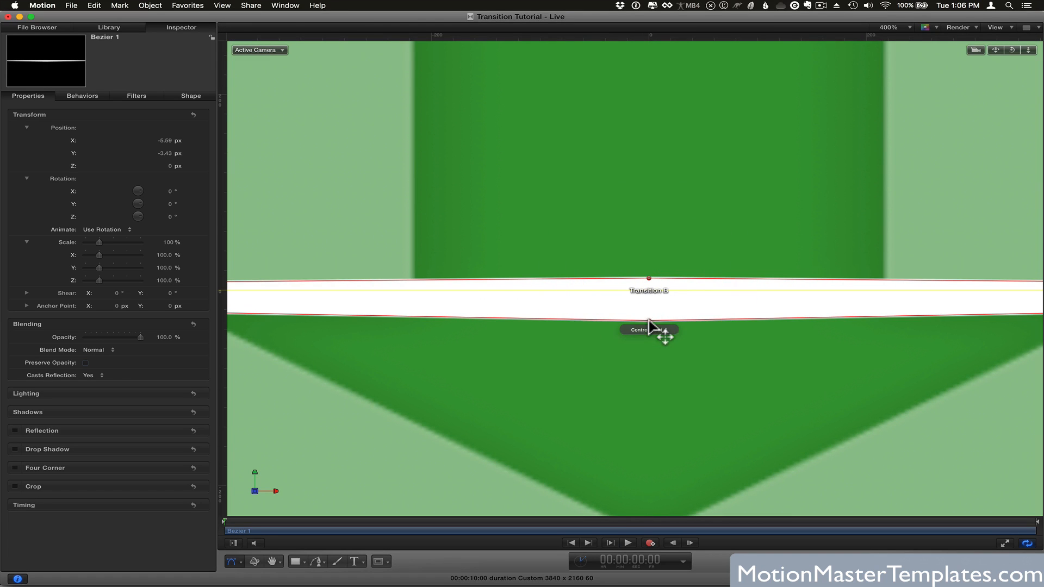
pyautogui.moveTo(648, 320)
pyautogui.mouseDown()
pyautogui.moveTo(648, 282)
pyautogui.moveTo(646, 305)
pyautogui.mouseUp()
pyautogui.press('n')
pyautogui.press('n')
pyautogui.press('n')
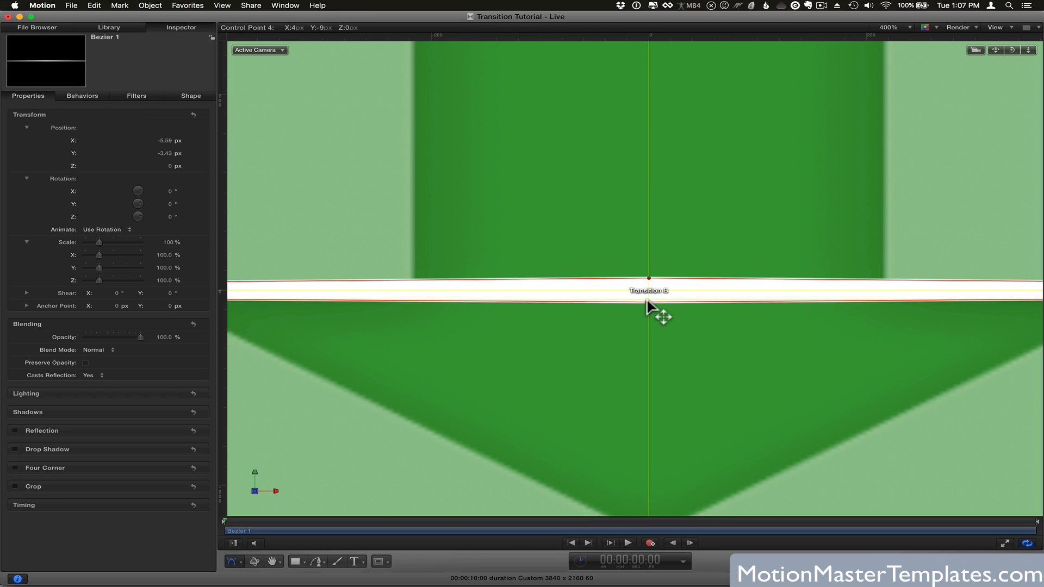
pyautogui.click(647, 308)
# Extend the sliver's two end points outward to near the frame edges and align its upper middle point above the lower one.
pyautogui.hotkey('shift', 'z')
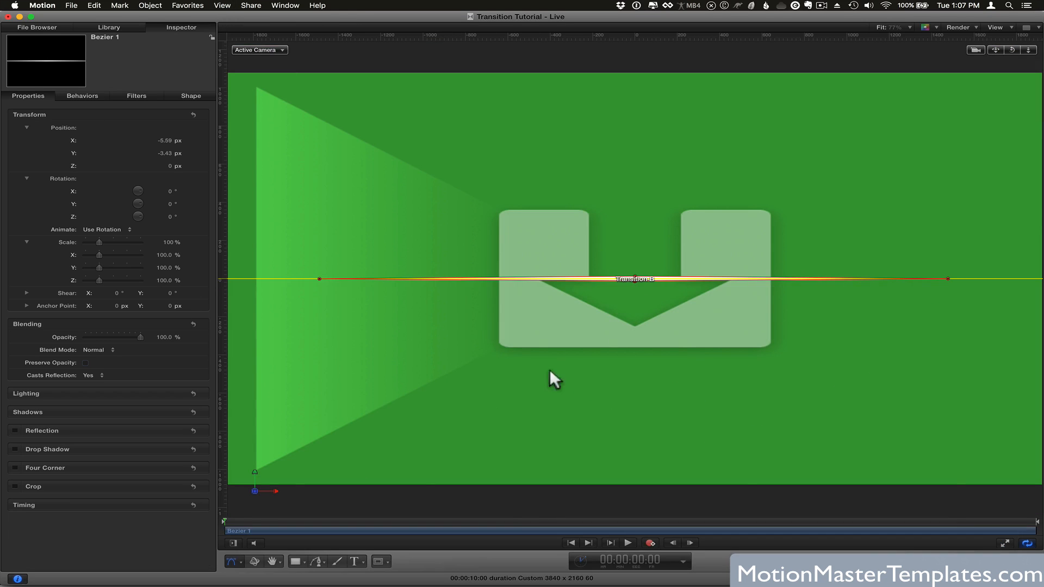
pyautogui.moveTo(319, 277); pyautogui.dragTo(233, 280)
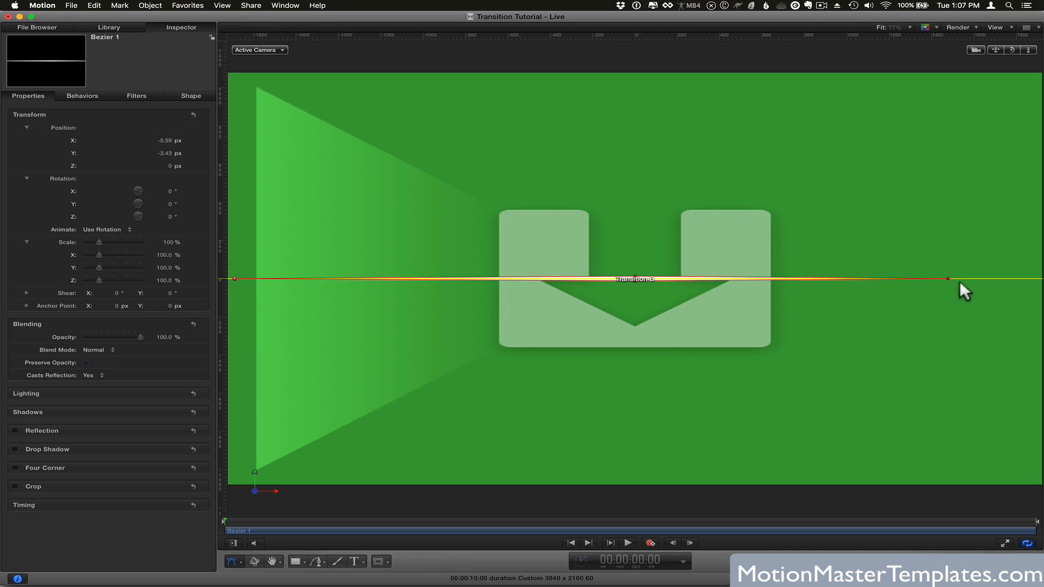
pyautogui.moveTo(950, 280); pyautogui.dragTo(1027, 281)
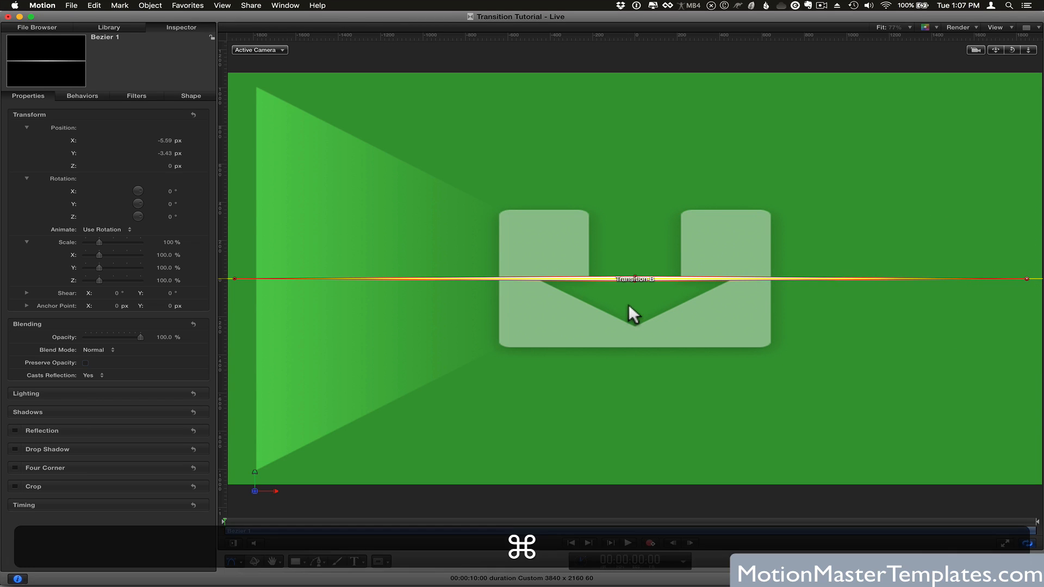
pyautogui.press('super+equal')
pyautogui.press('super+equal')
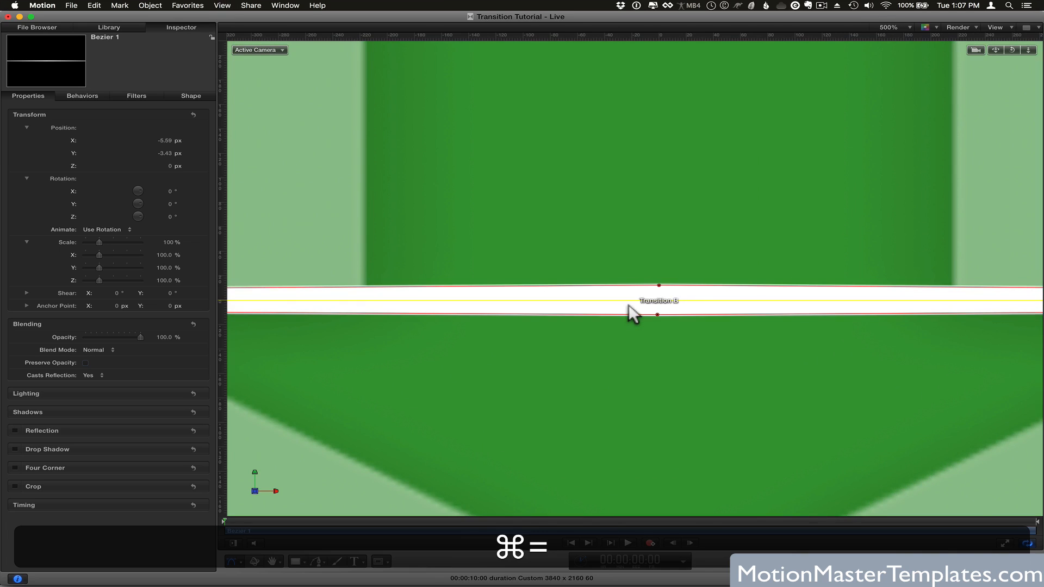
pyautogui.click(657, 284)
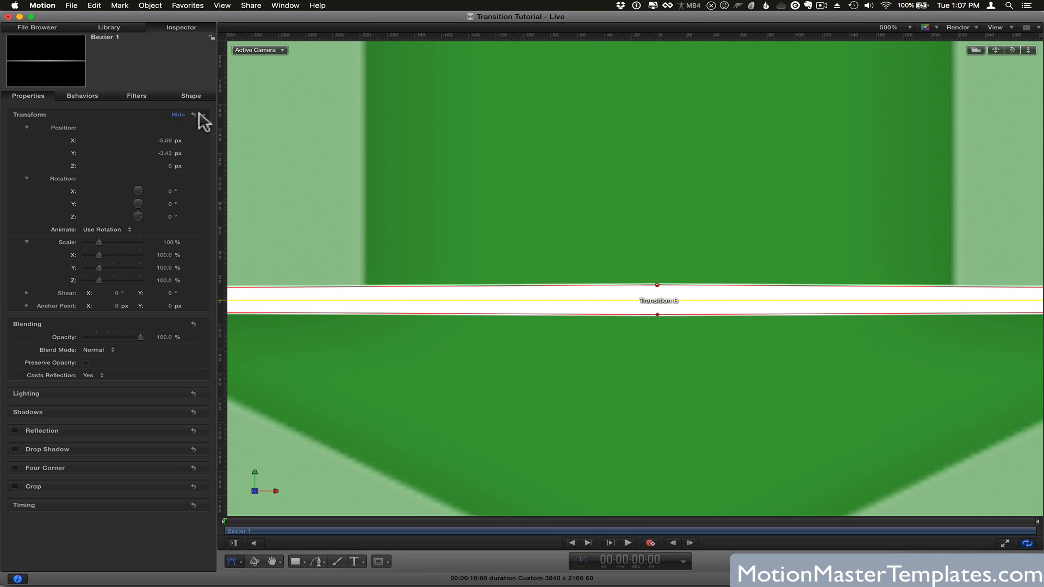
# Switch the sliver's Fill Mode to Gradient, expand the gradient settings, and remove the horizontal guide from the canvas.
pyautogui.click(191, 96)
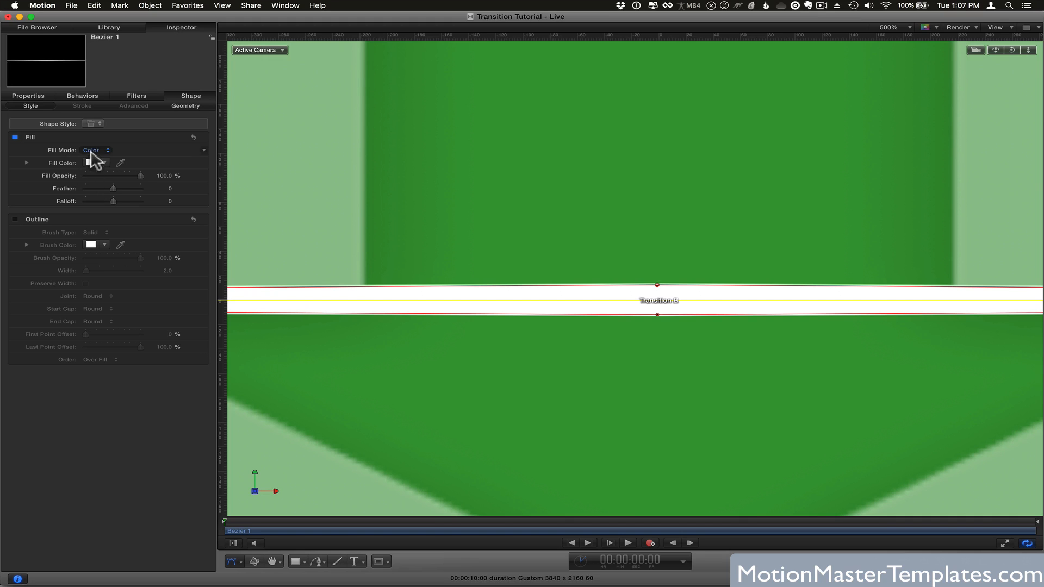
pyautogui.click(89, 150)
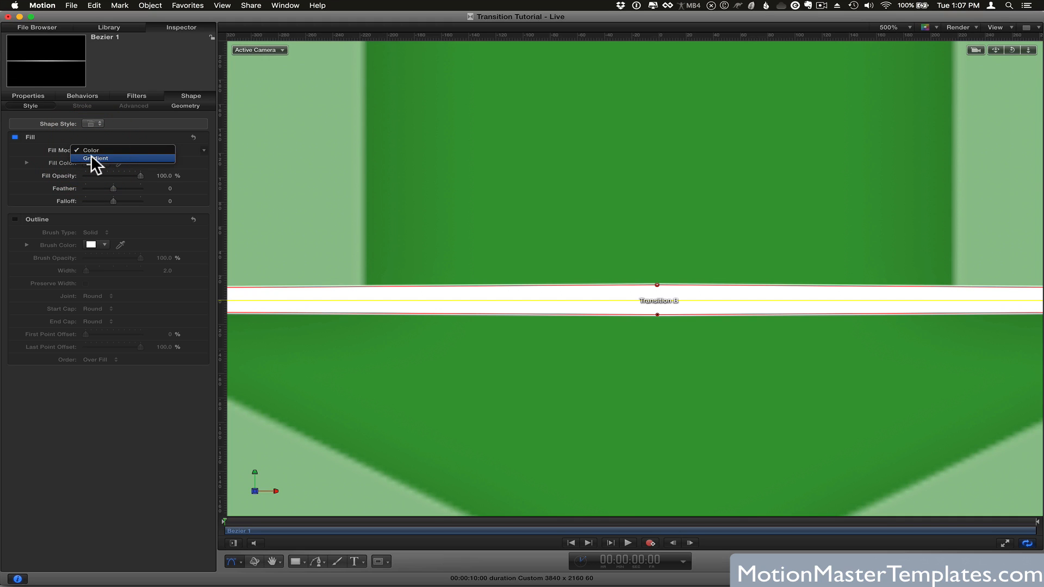
pyautogui.click(91, 156)
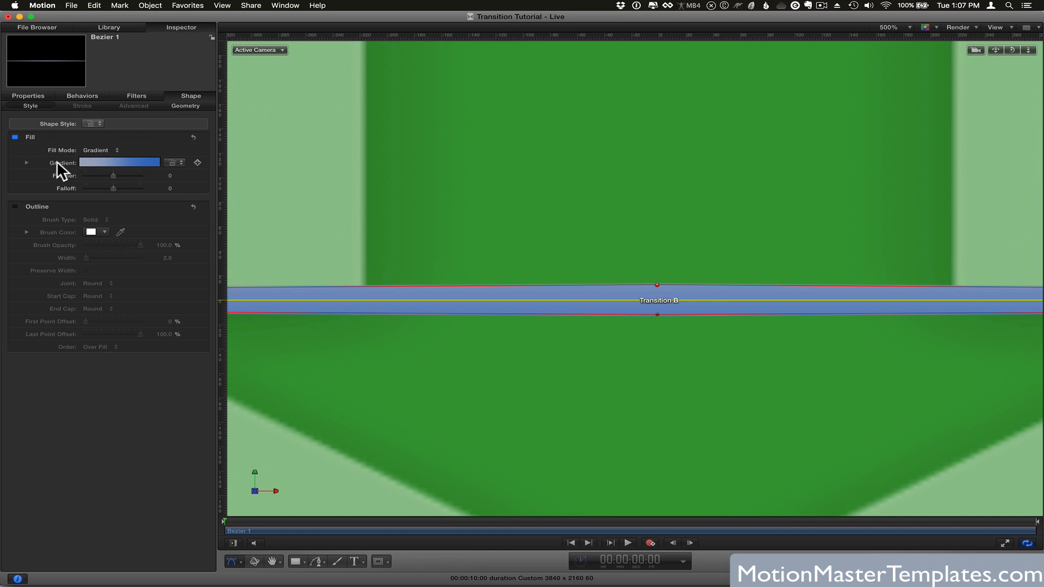
pyautogui.click(26, 162)
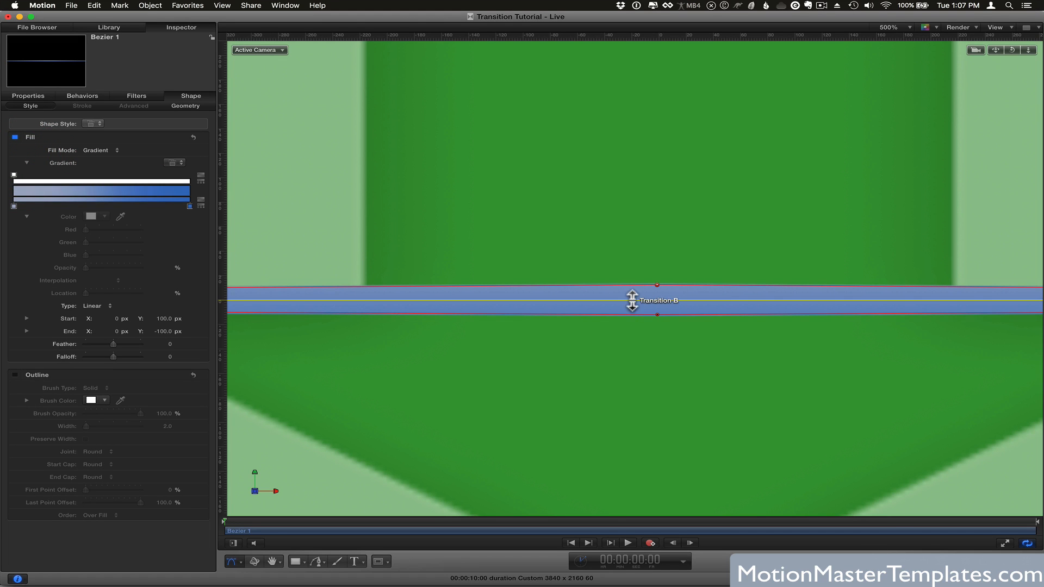
pyautogui.moveTo(632, 300); pyautogui.dragTo(634, 8)
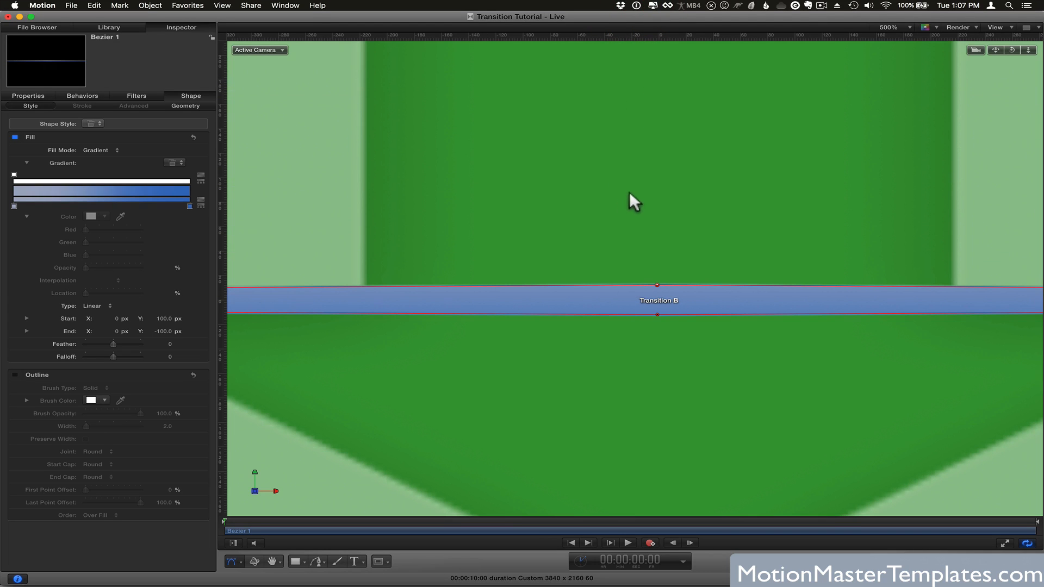
# Edit the gradient on the canvas, fitting its start to about Y 13.1 px and its end to about Y -6.5 px at the sliver's edges.
pyautogui.rightClick(622, 298)
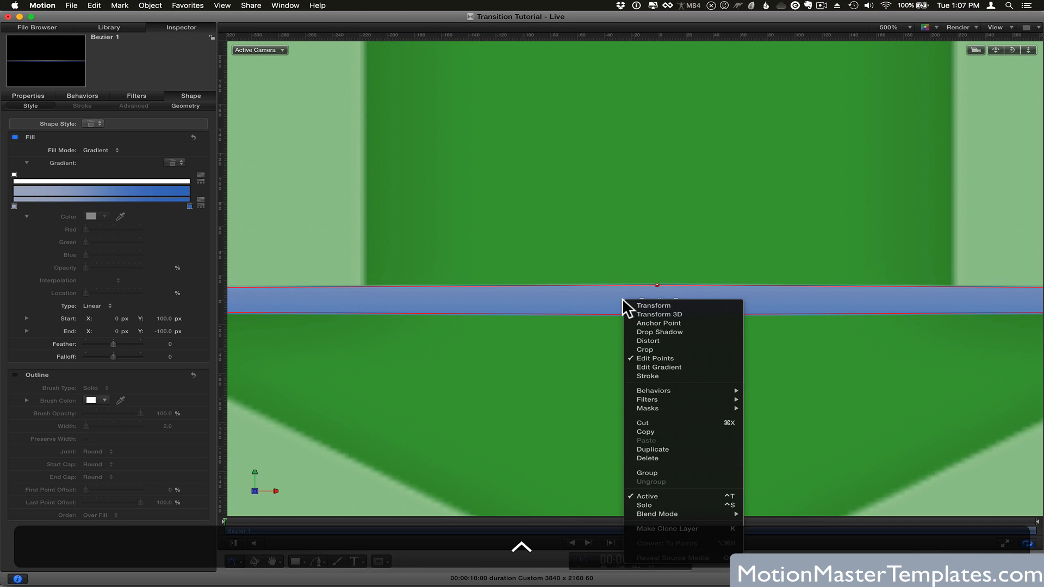
pyautogui.click(648, 367)
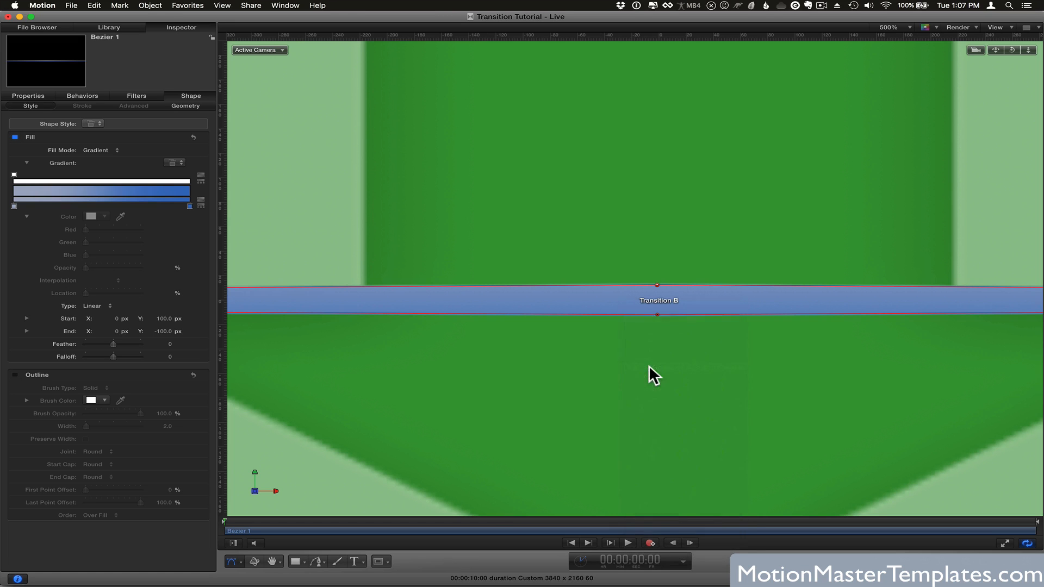
pyautogui.moveTo(651, 181); pyautogui.dragTo(652, 286)
pyautogui.moveTo(650, 428); pyautogui.dragTo(653, 315)
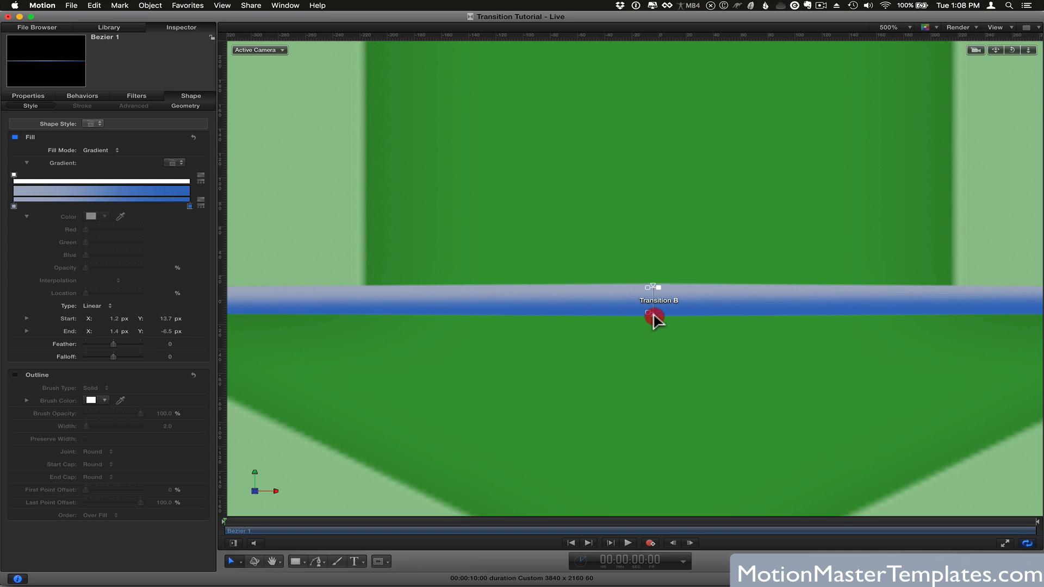
pyautogui.moveTo(653, 314); pyautogui.dragTo(653, 315)
pyautogui.click(653, 288)
# Make the gradient run vertically by setting both its Start X and End X to 0 px.
pyautogui.hotkey('shift', 'z')
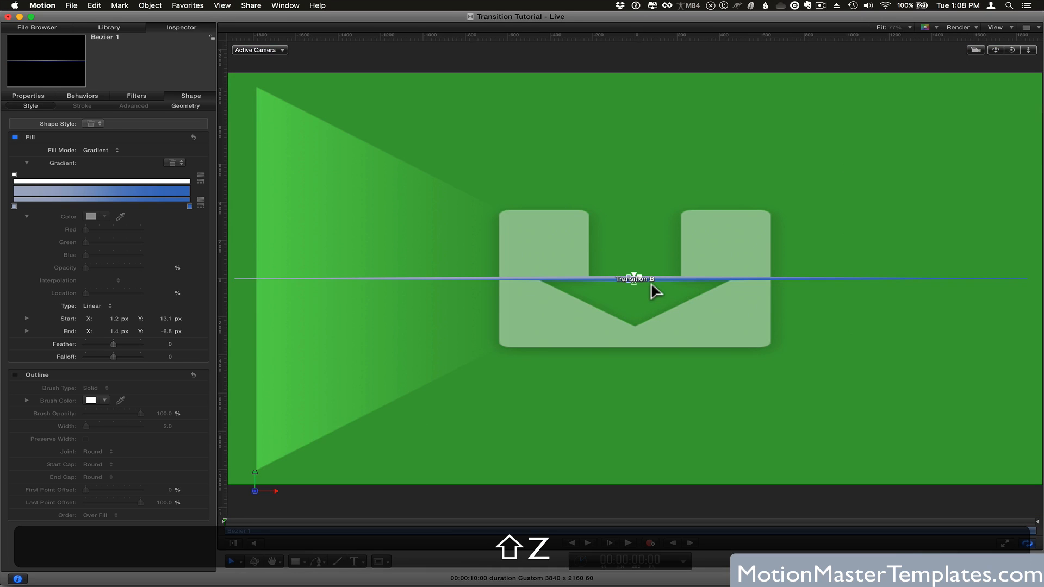
pyautogui.press('super+equal')
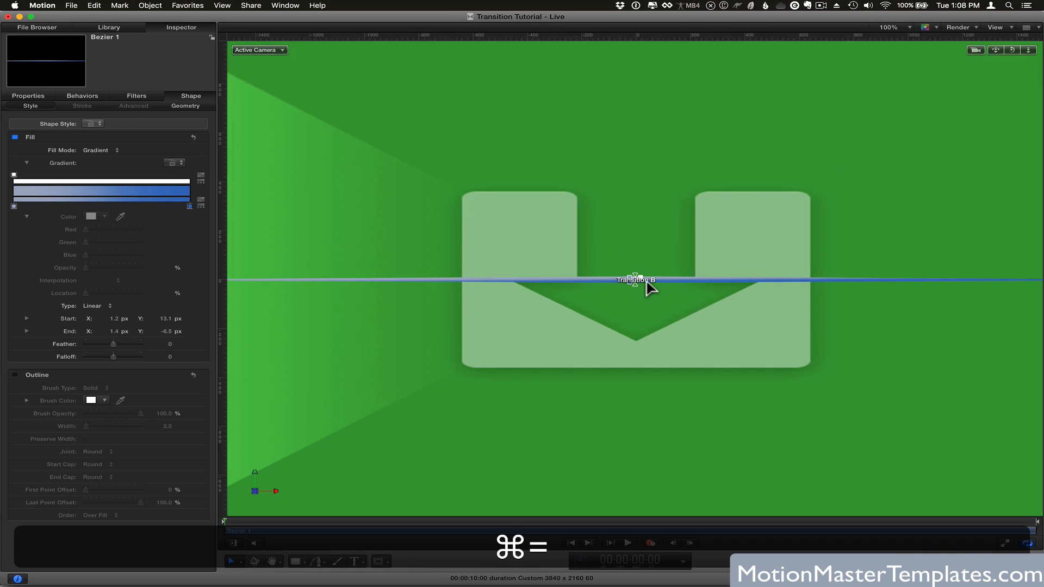
pyautogui.press('super+equal')
pyautogui.press('super+equal')
pyautogui.moveTo(648, 287); pyautogui.dragTo(648, 286)
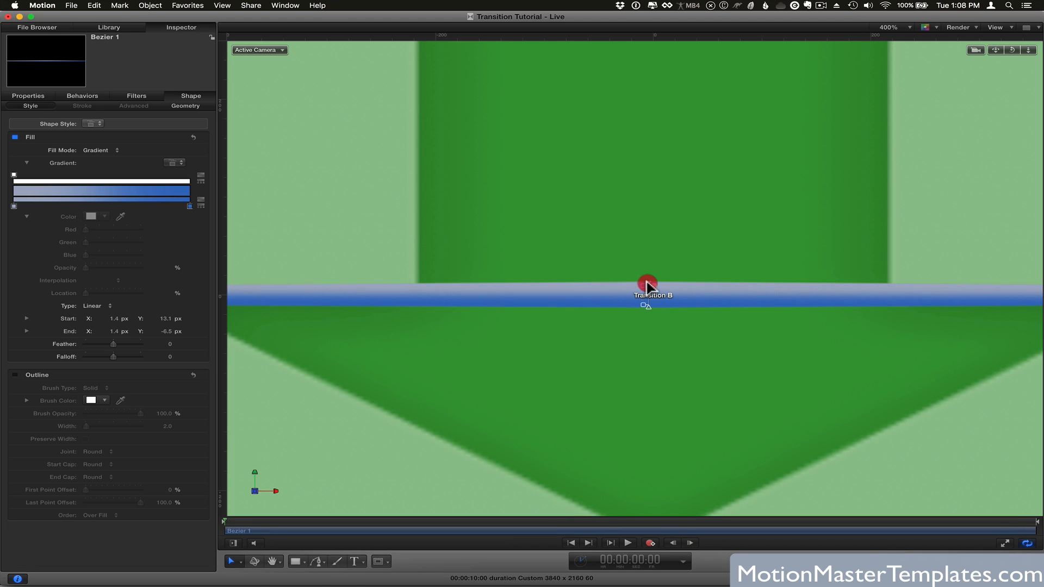
pyautogui.click(114, 318)
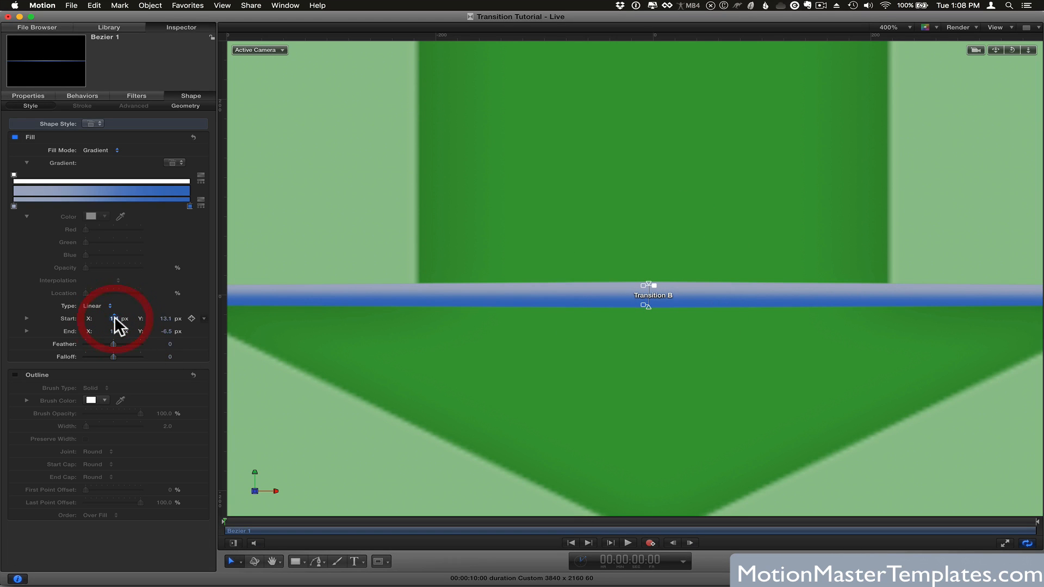
pyautogui.write('0')
pyautogui.press('Return')
pyautogui.click(112, 327)
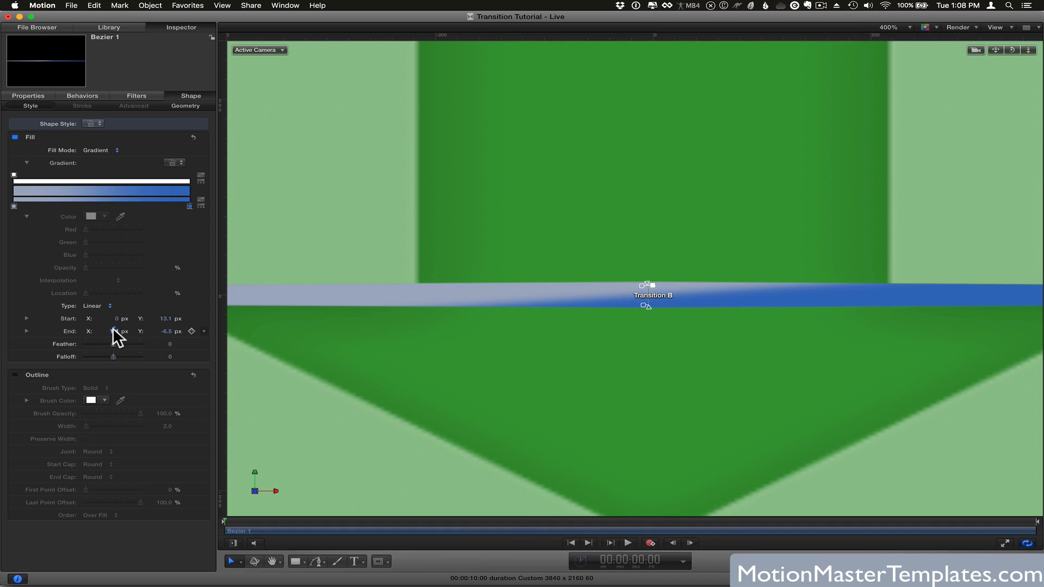
pyautogui.write('0')
pyautogui.press('Return')
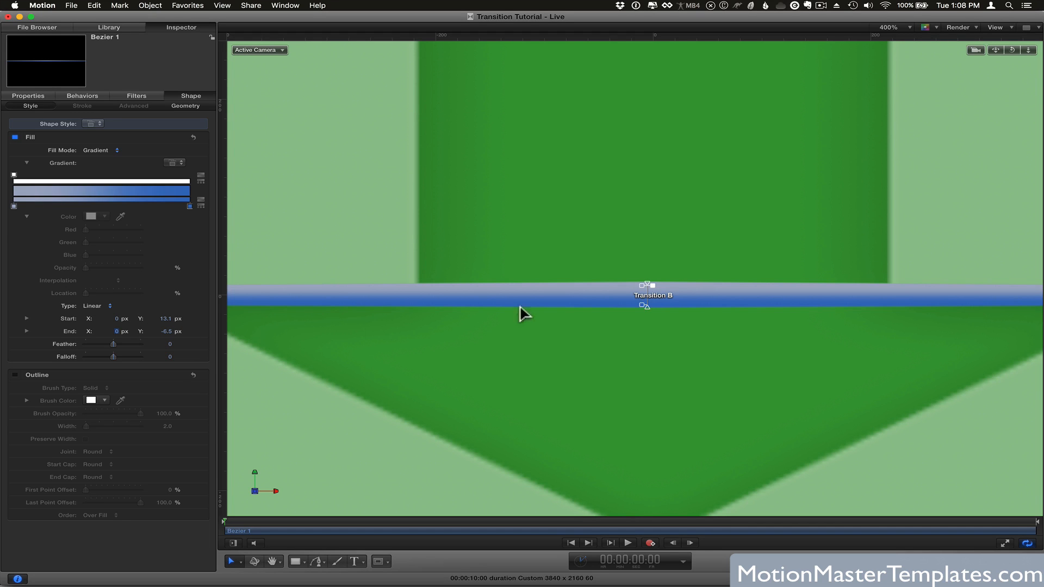
# Nudge the gradient's start point slightly sideways and reset its Start X to 0 px.
pyautogui.click(115, 325)
pyautogui.moveTo(647, 286); pyautogui.dragTo(645, 287)
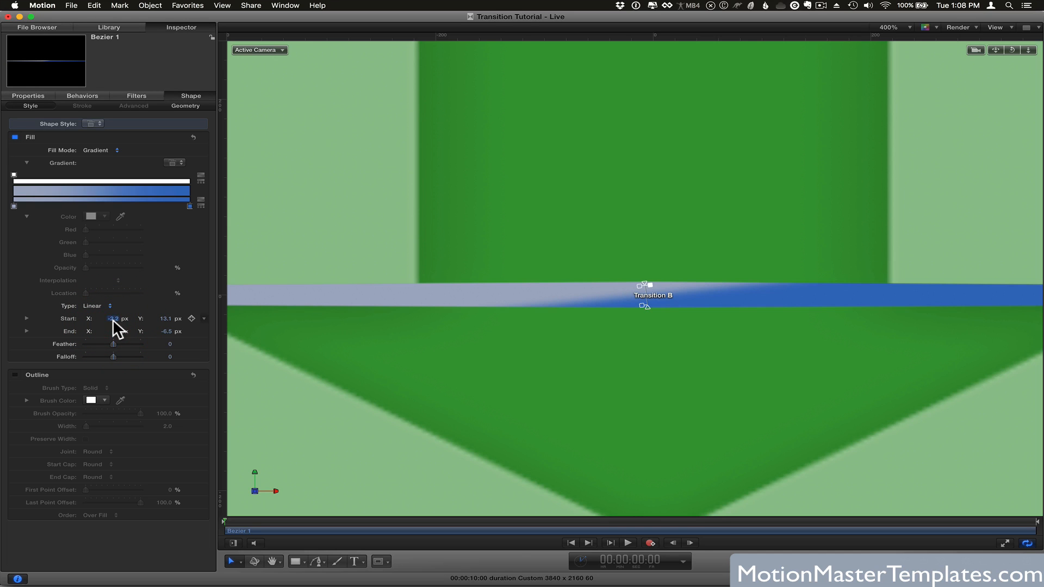
pyautogui.write('0')
pyautogui.press('Return')
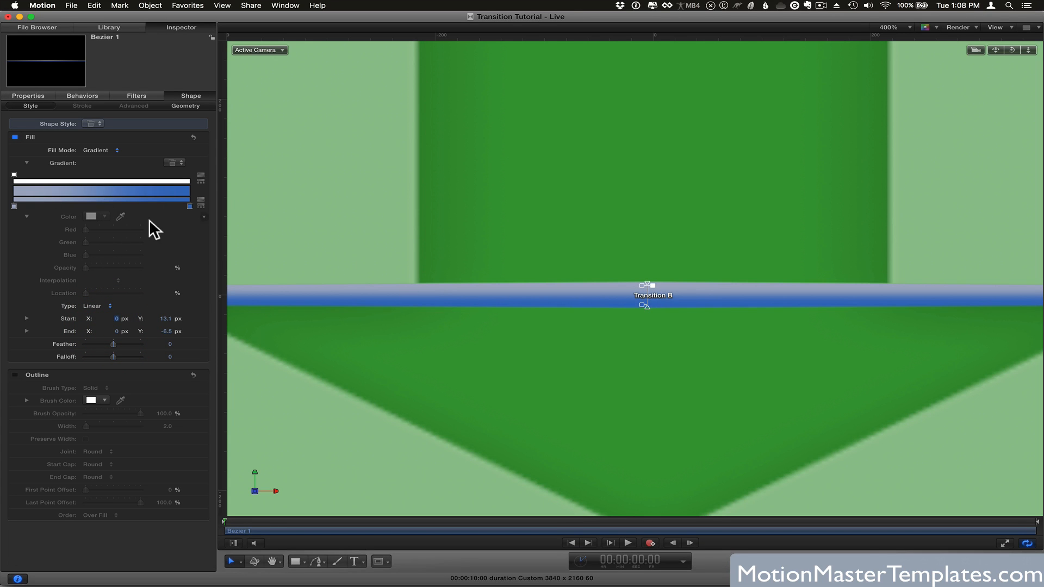
# Set the gradient's first color tag to white.
pyautogui.click(14, 206)
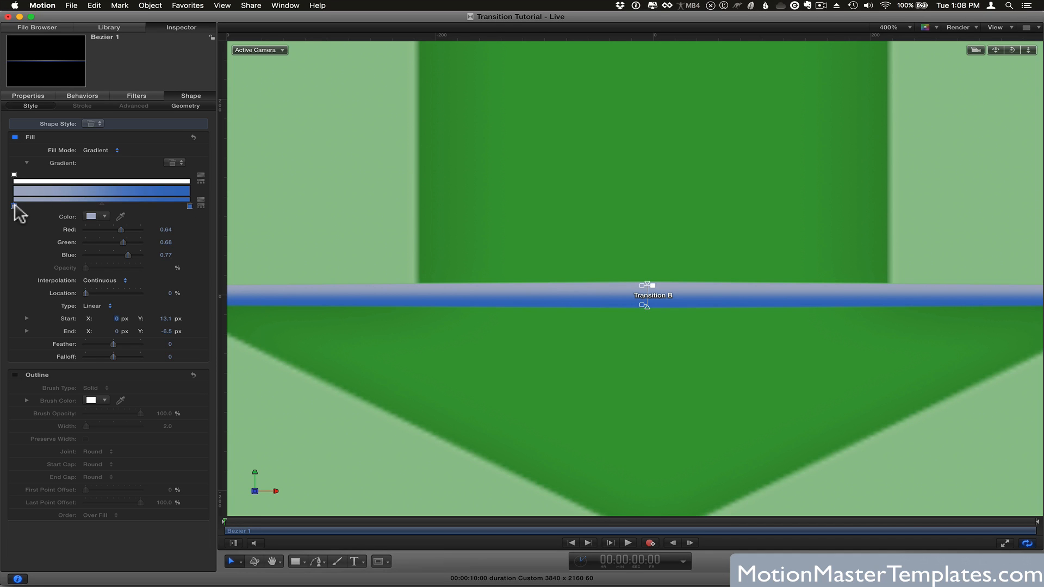
pyautogui.click(90, 217)
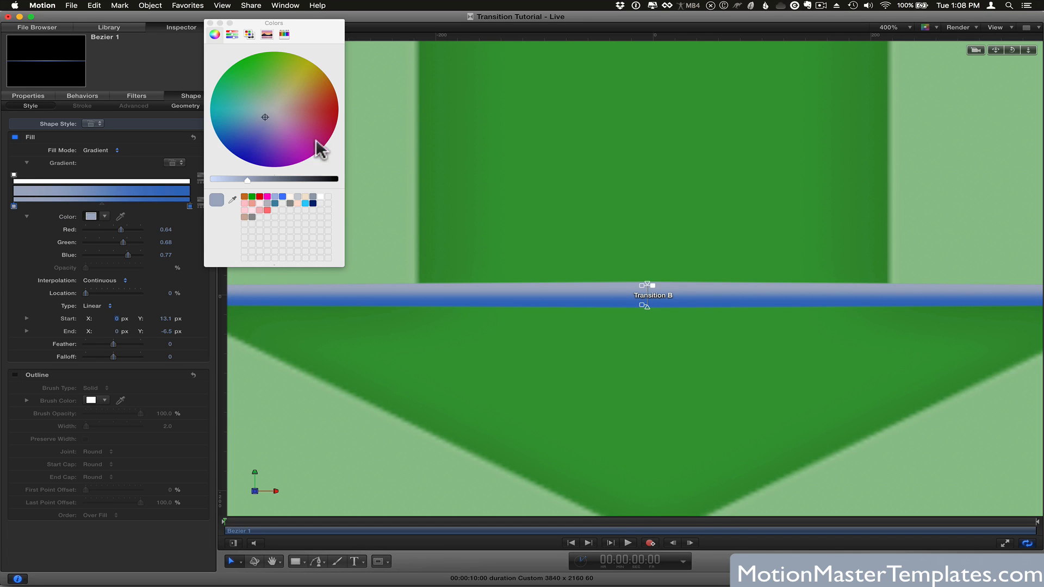
pyautogui.click(320, 196)
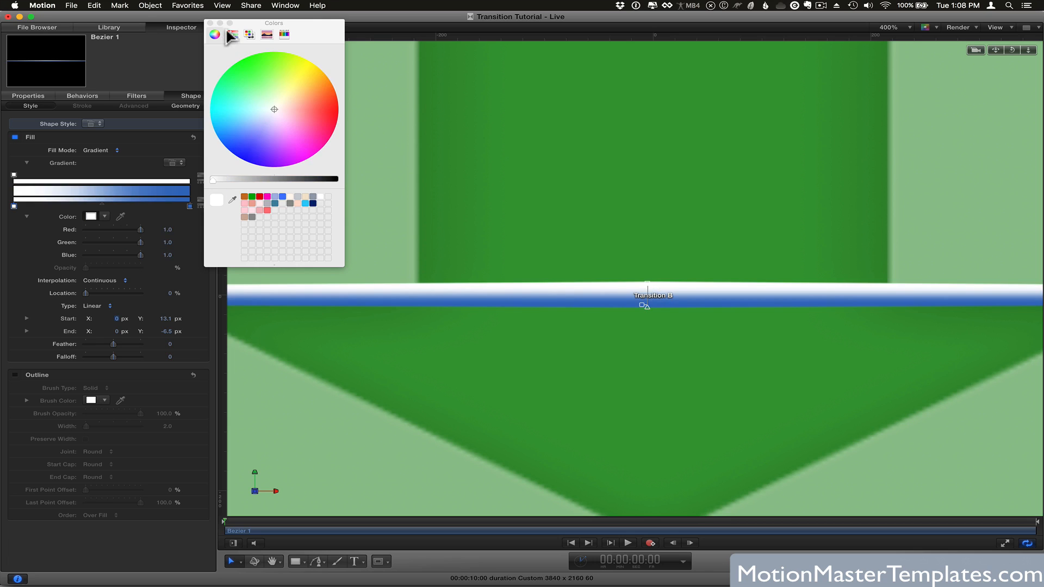
# Set the color tag at the far end of the gradient to white.
pyautogui.click(210, 22)
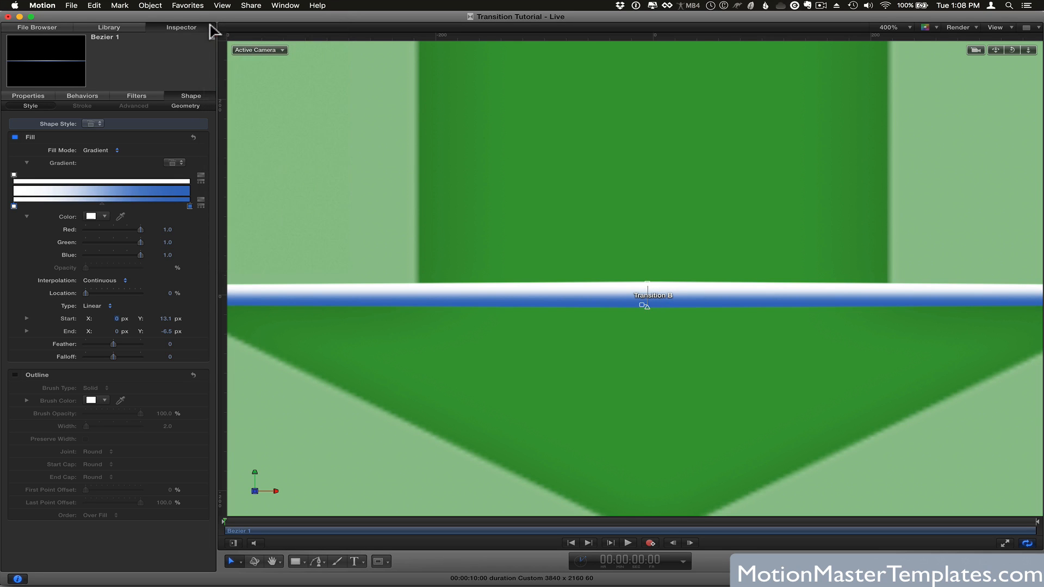
pyautogui.click(189, 206)
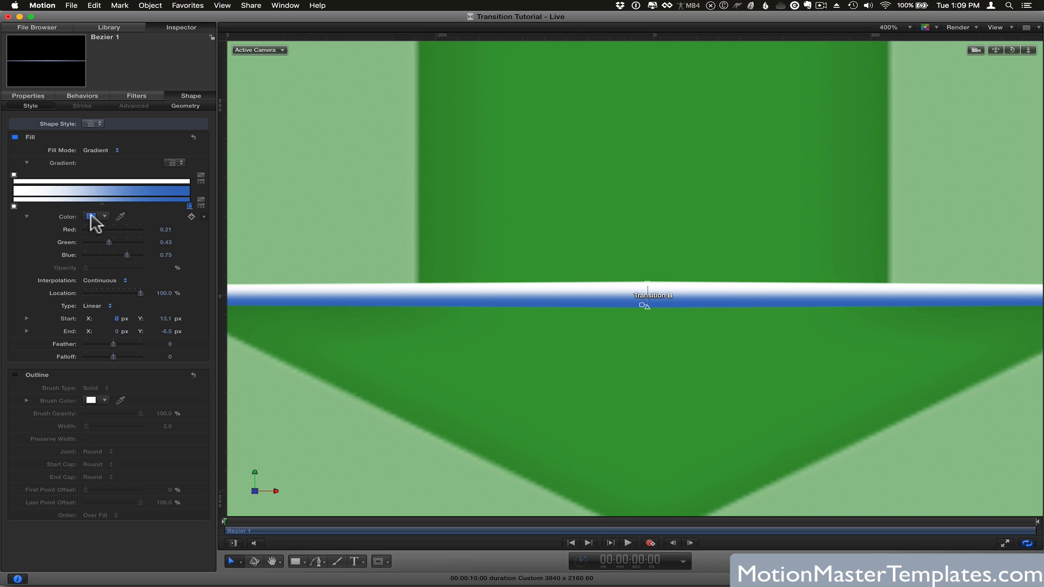
pyautogui.click(13, 206)
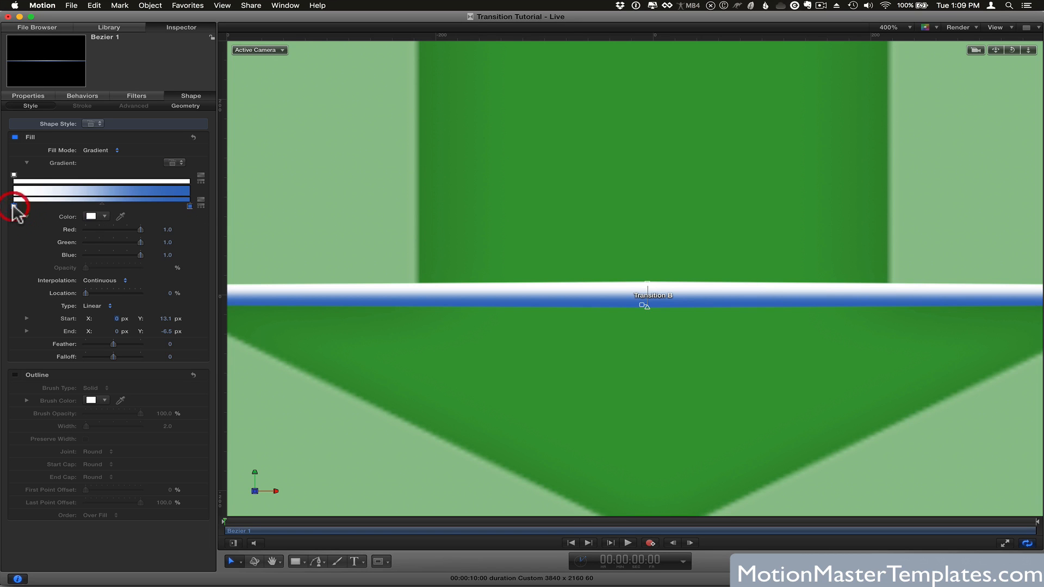
pyautogui.click(189, 206)
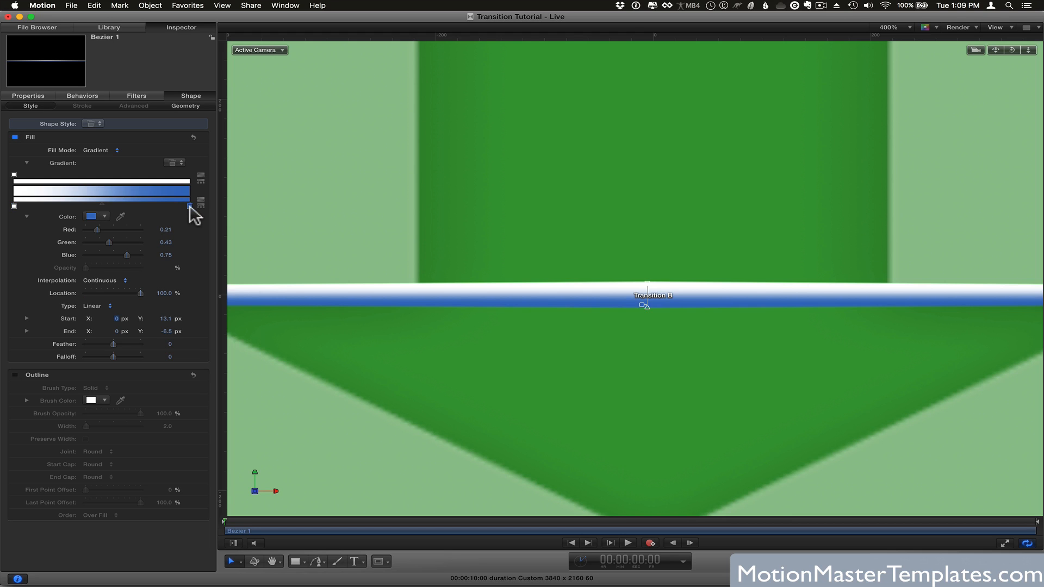
pyautogui.click(91, 216)
pyautogui.click(321, 198)
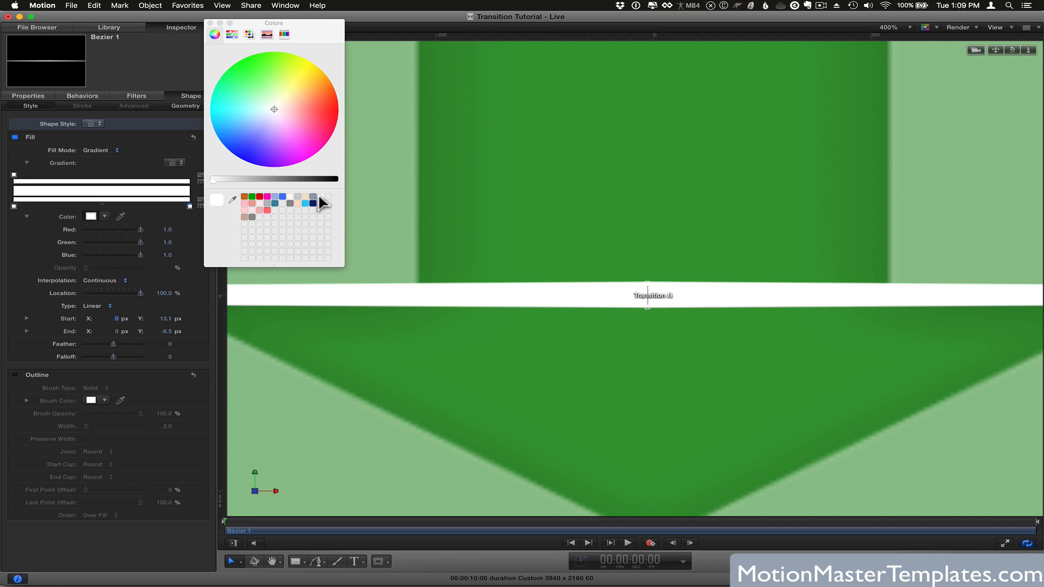
pyautogui.click(210, 23)
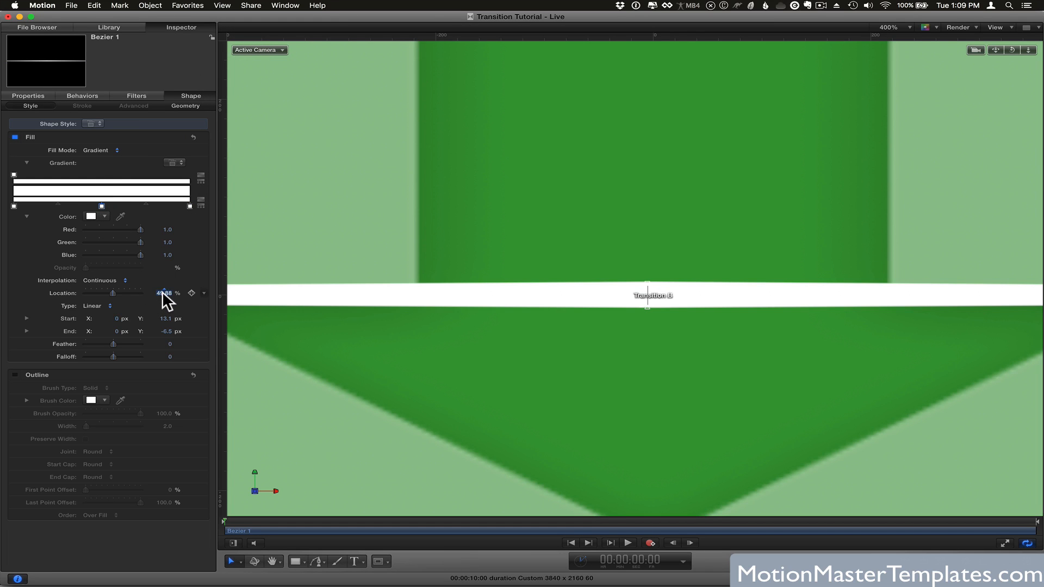
# Add a middle color tag to the gradient and set its location to 50%.
pyautogui.write('50')
pyautogui.press('Return')
pyautogui.moveTo(109, 291)
pyautogui.mouseDown()
pyautogui.moveTo(83, 289)
pyautogui.moveTo(125, 291)
pyautogui.mouseUp()
pyautogui.press('super+z')
pyautogui.press('super+z')
pyautogui.press('super+z')
# Color the middle gradient tag light periwinkle blue, about Red 0.66, Green 0.73 and Blue 1.0.
pyautogui.click(90, 216)
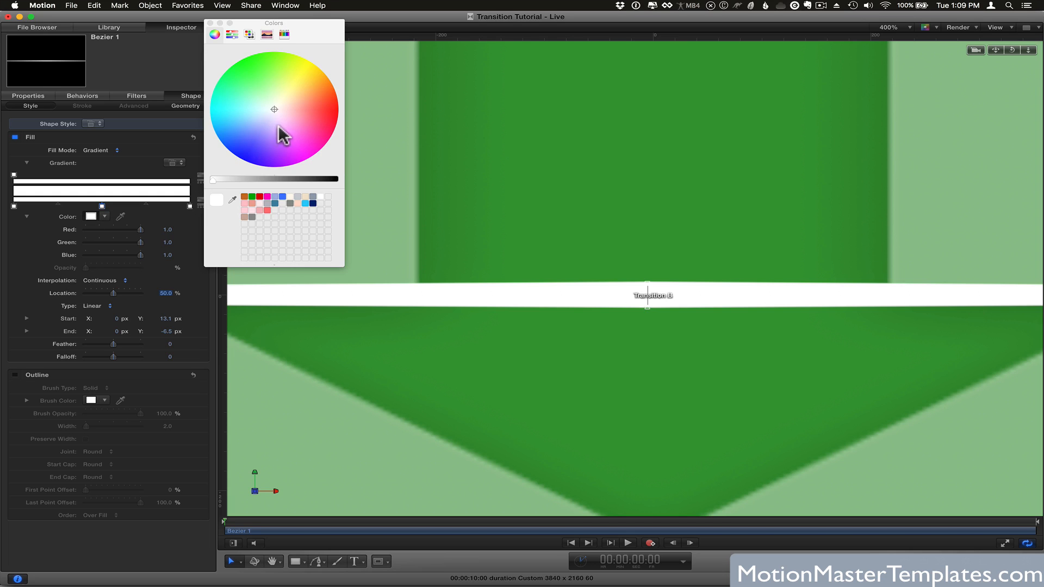
pyautogui.moveTo(265, 129); pyautogui.dragTo(258, 127)
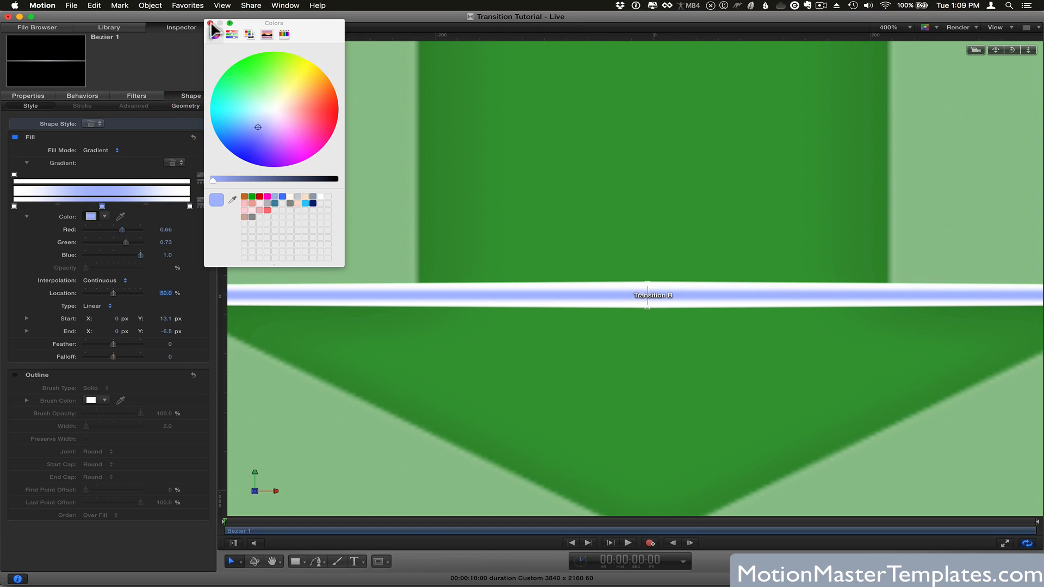
pyautogui.click(210, 23)
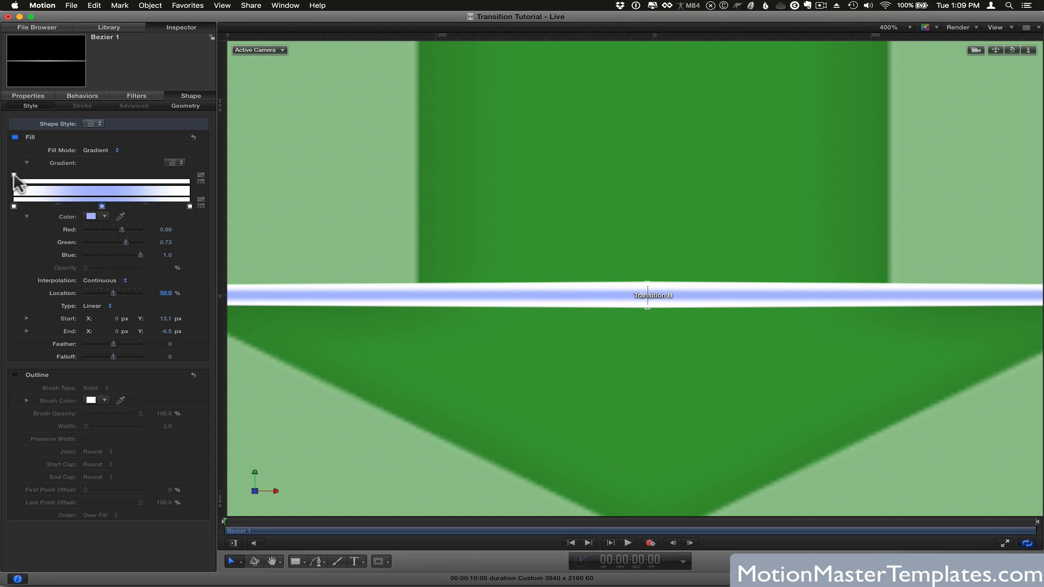
# Lower the opacity of the gradient's first opacity tag to 0%.
pyautogui.click(13, 175)
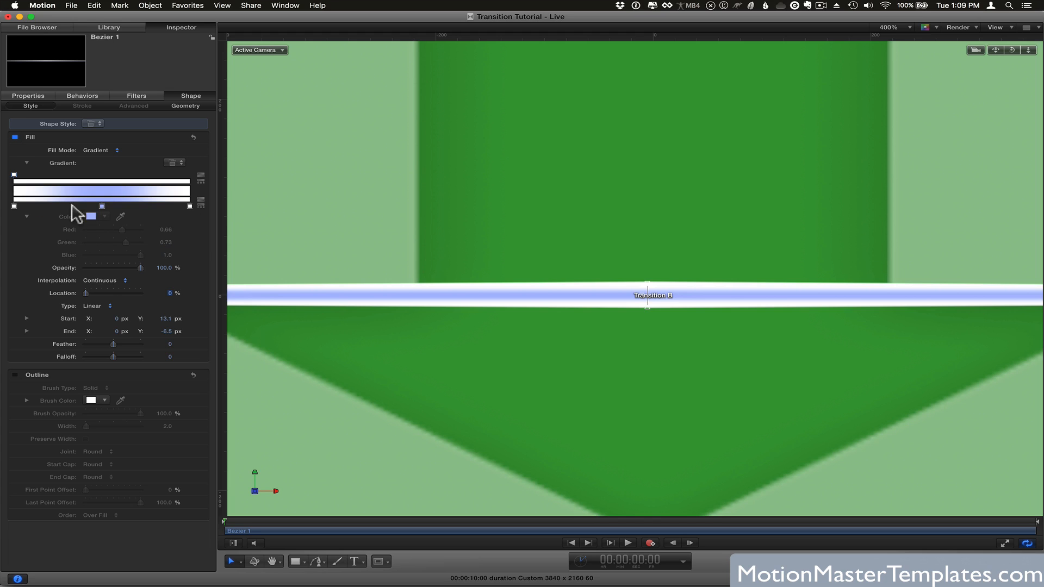
pyautogui.click(109, 268)
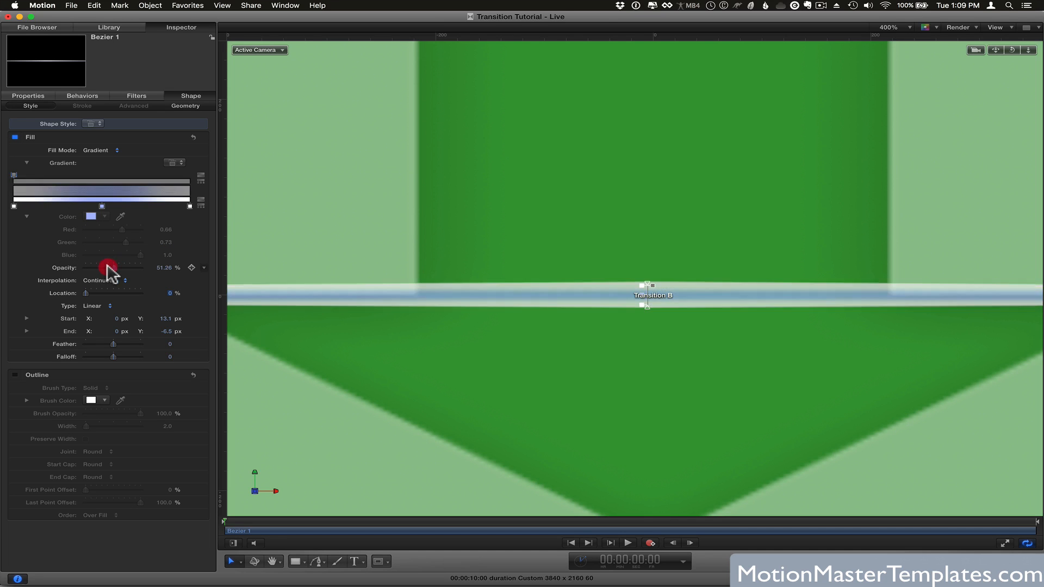
pyautogui.moveTo(109, 268); pyautogui.dragTo(70, 272)
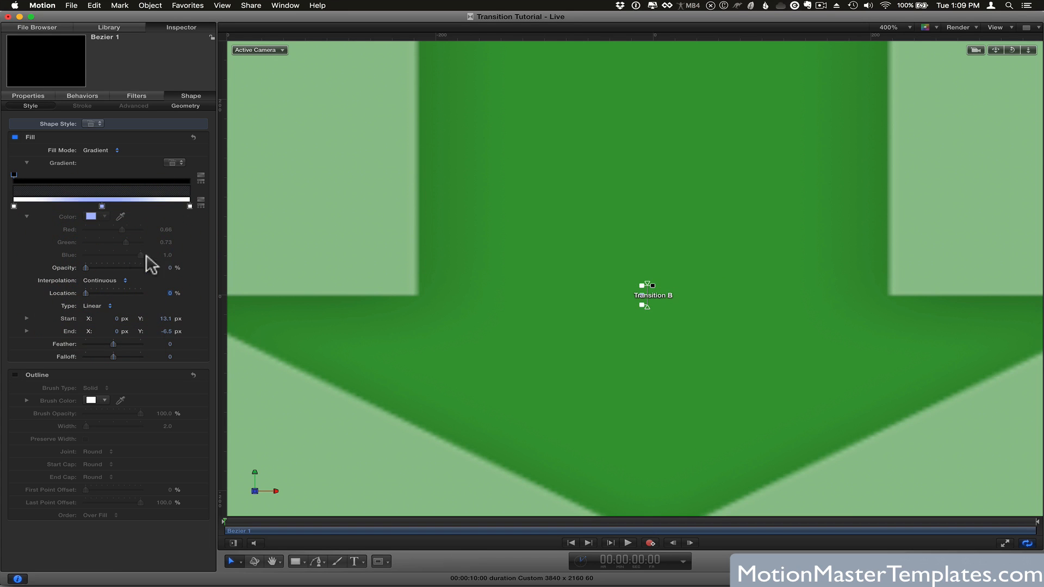
# Add opacity tags at the gradient's far end and in its middle, placing the middle one at exactly 50%.
pyautogui.click(187, 181)
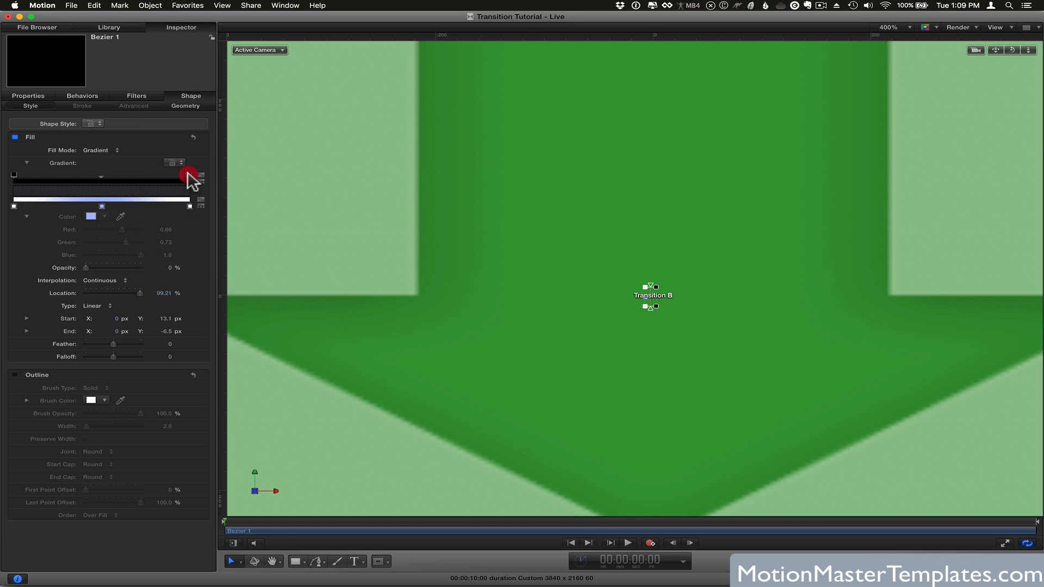
pyautogui.moveTo(190, 179); pyautogui.dragTo(193, 182)
pyautogui.click(101, 179)
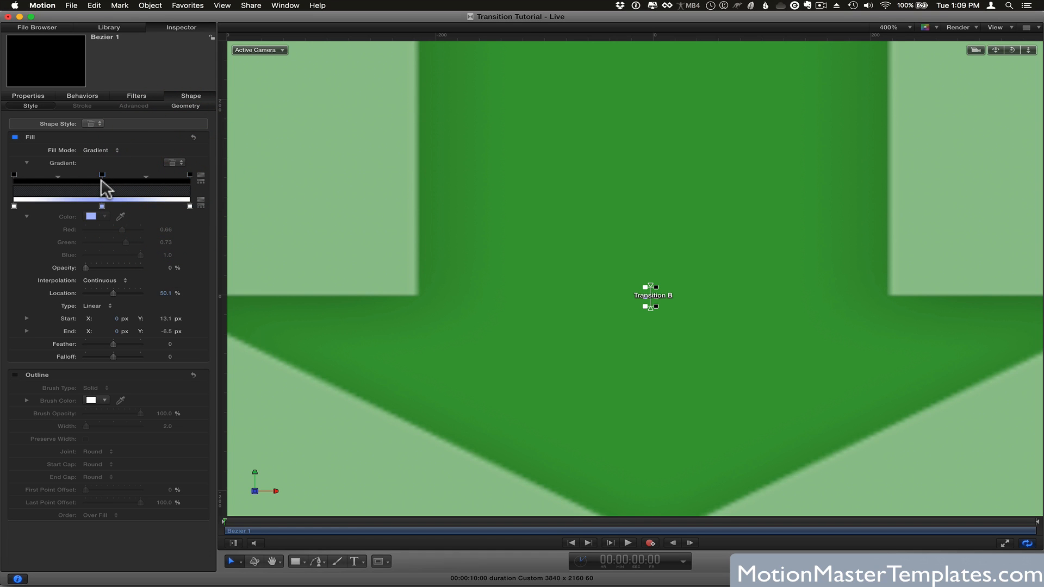
pyautogui.click(165, 293)
pyautogui.write('50')
pyautogui.press('Return')
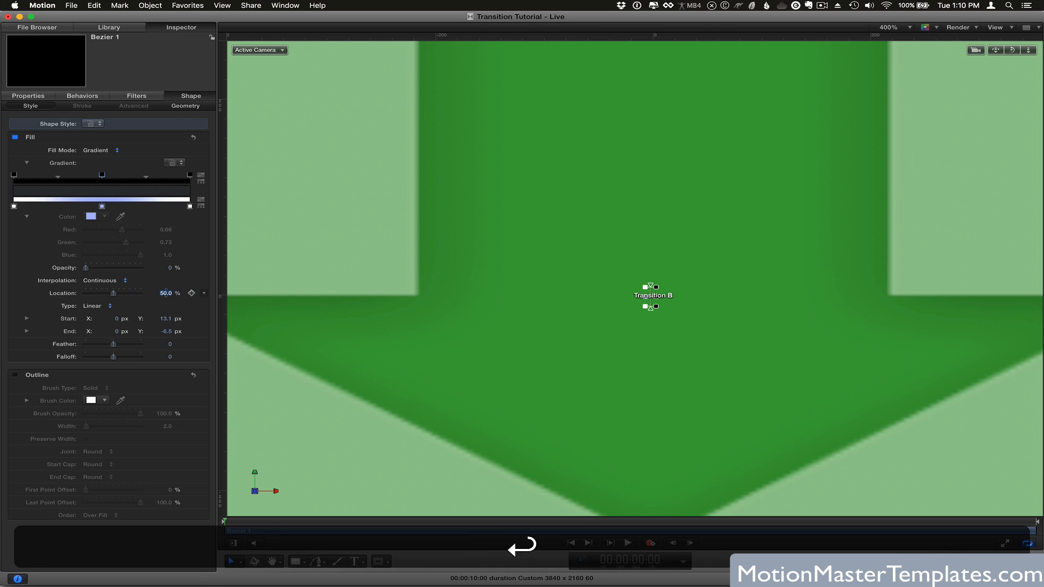
# Set the middle opacity tag to 40% opacity, judging it with the whole frame in view, and save the project.
pyautogui.moveTo(87, 266); pyautogui.dragTo(112, 265)
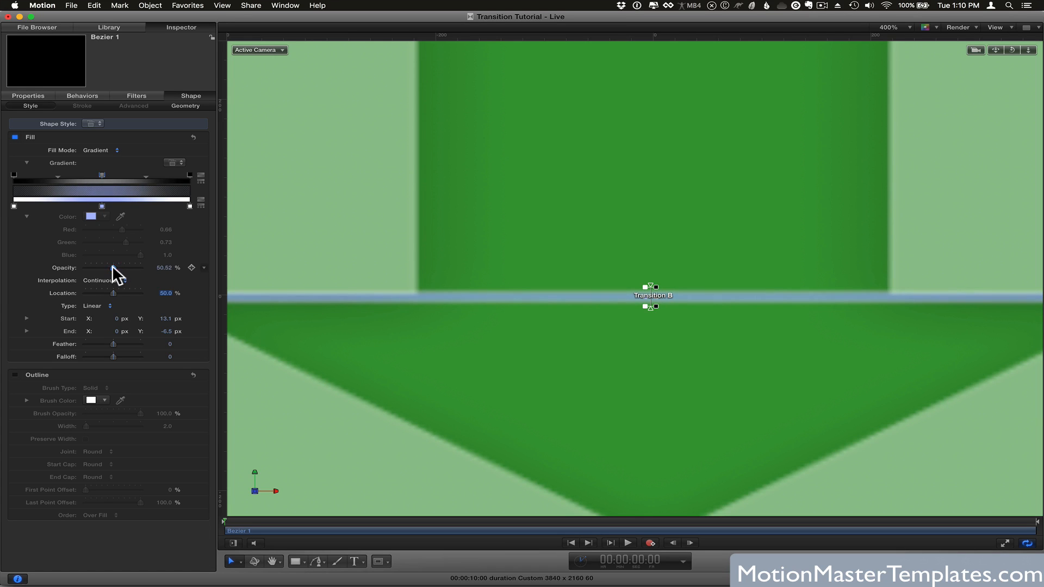
pyautogui.hotkey('shift', 'z')
pyautogui.press('super+slash')
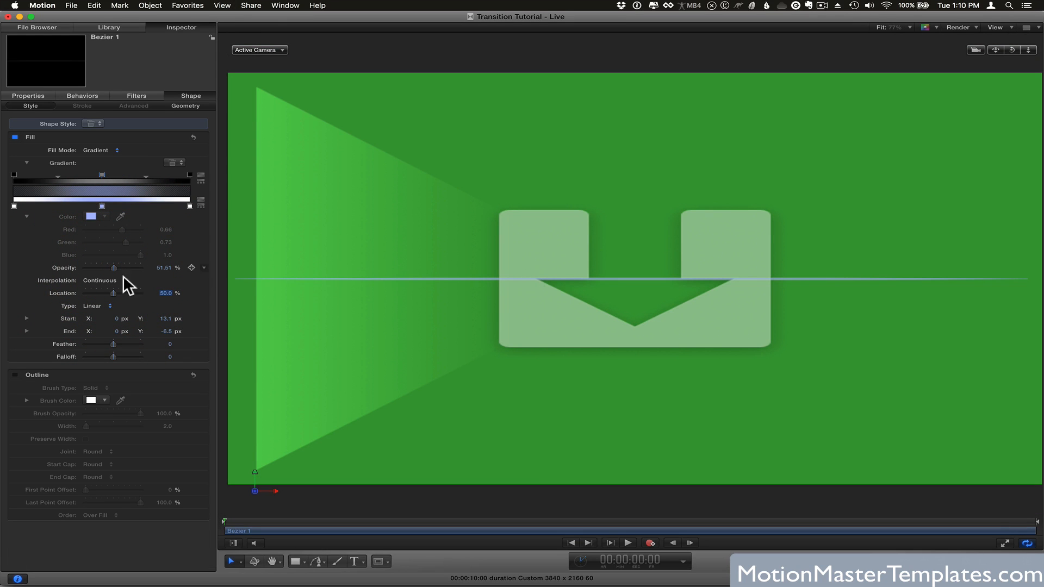
pyautogui.moveTo(111, 267); pyautogui.dragTo(105, 266)
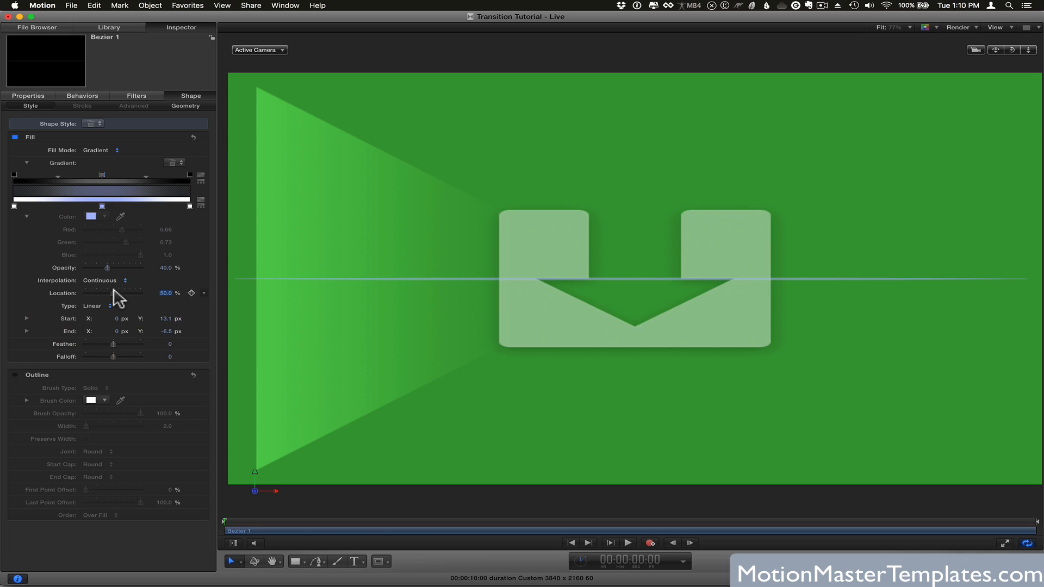
pyautogui.press('super+slash')
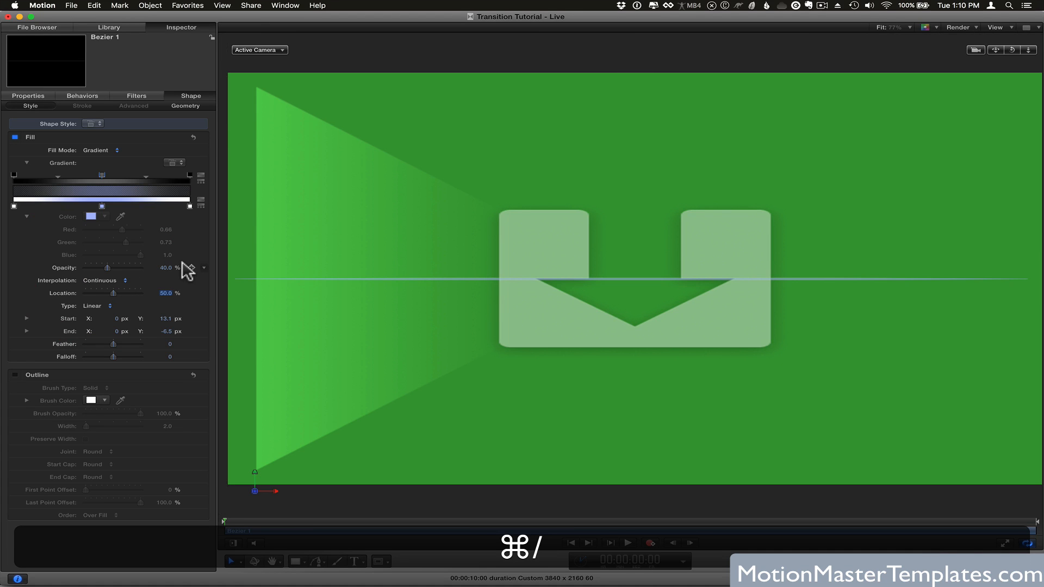
pyautogui.press('shift+super+slash')
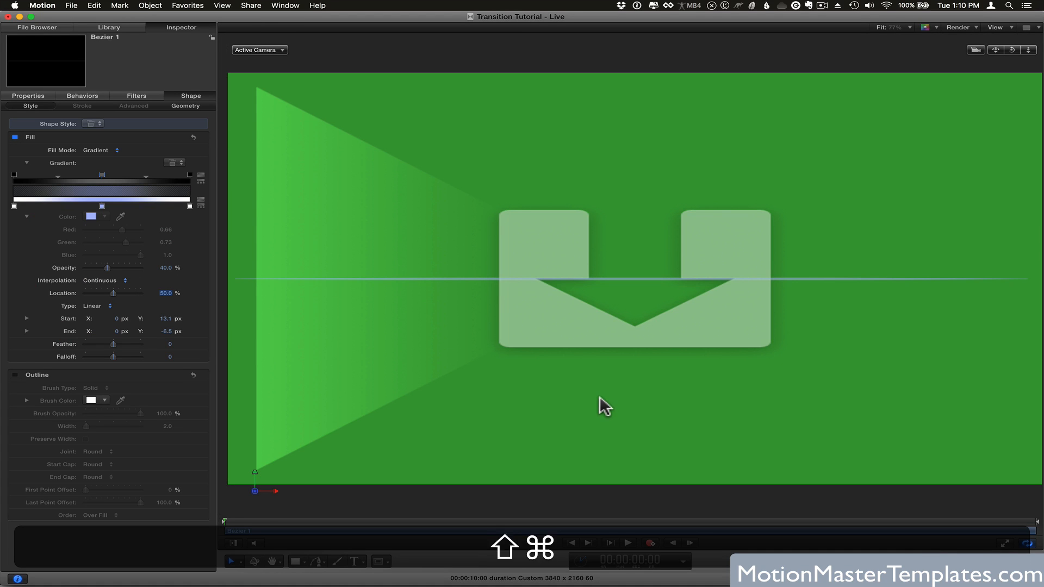
pyautogui.press('super+s')
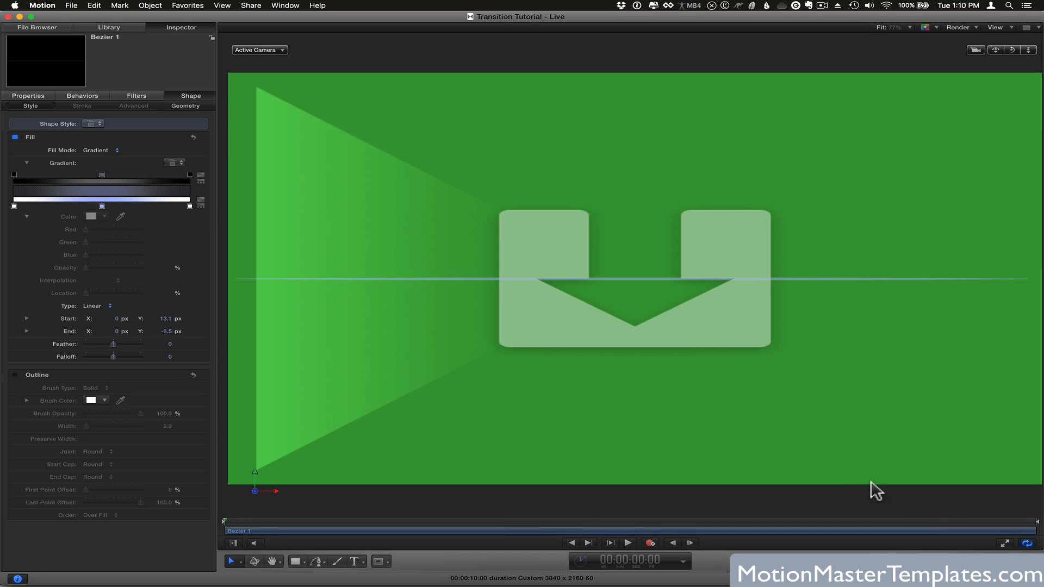
# Display the project's timeline and its layers list.
pyautogui.click(987, 560)
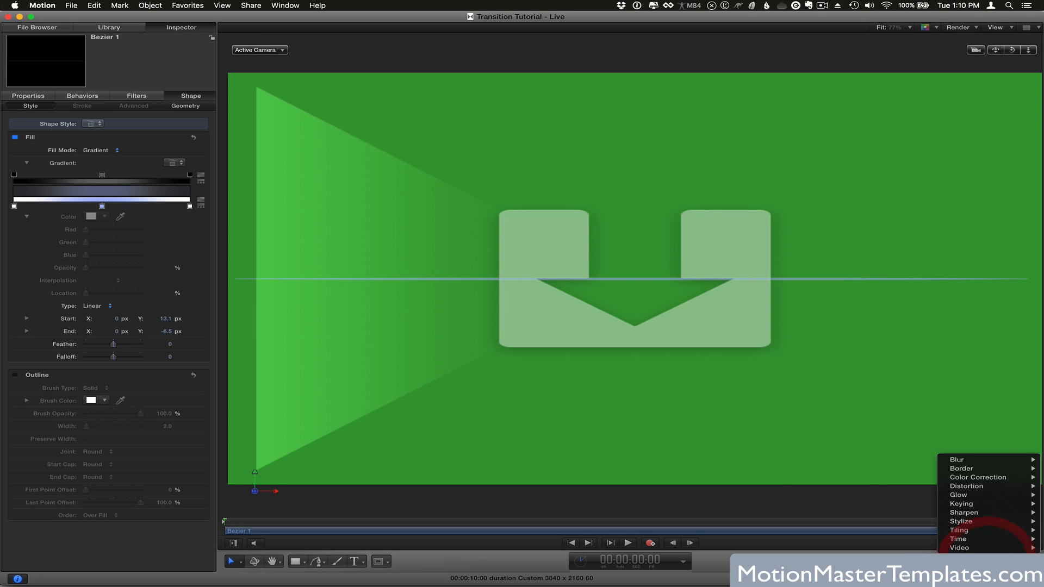
pyautogui.click(988, 560)
pyautogui.press('F6')
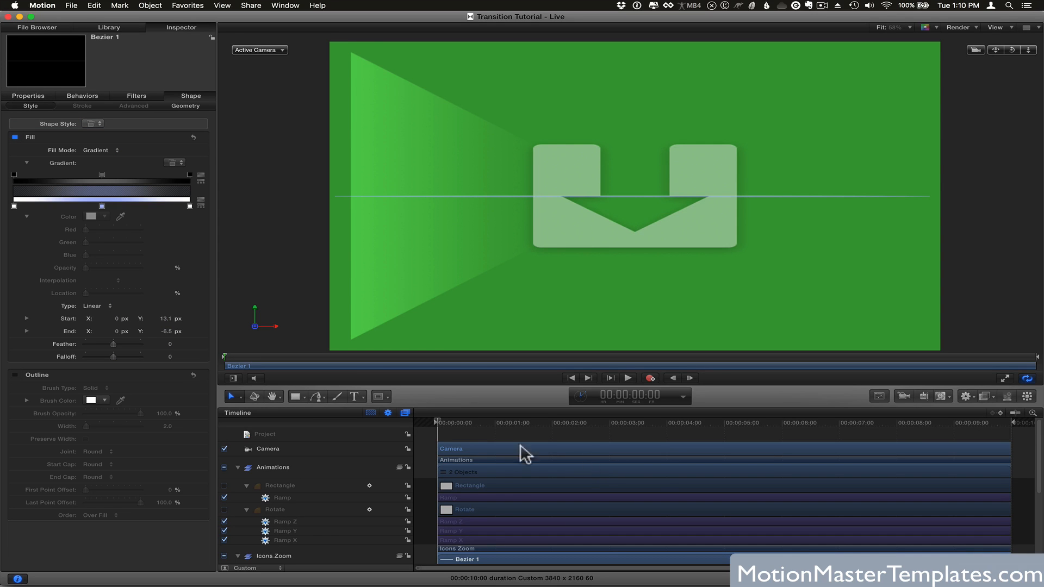
pyautogui.press('F5')
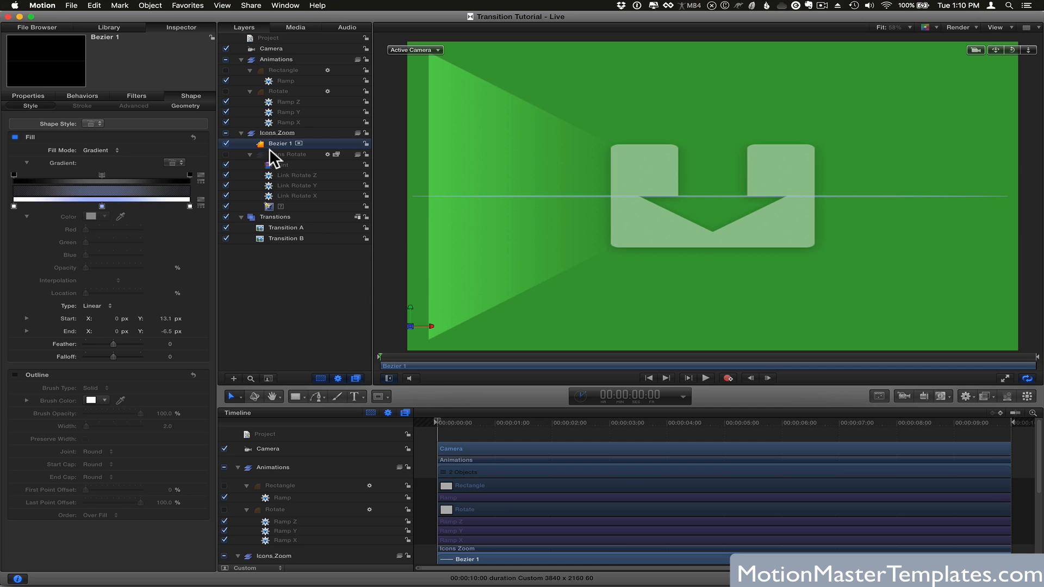
pyautogui.click(36, 97)
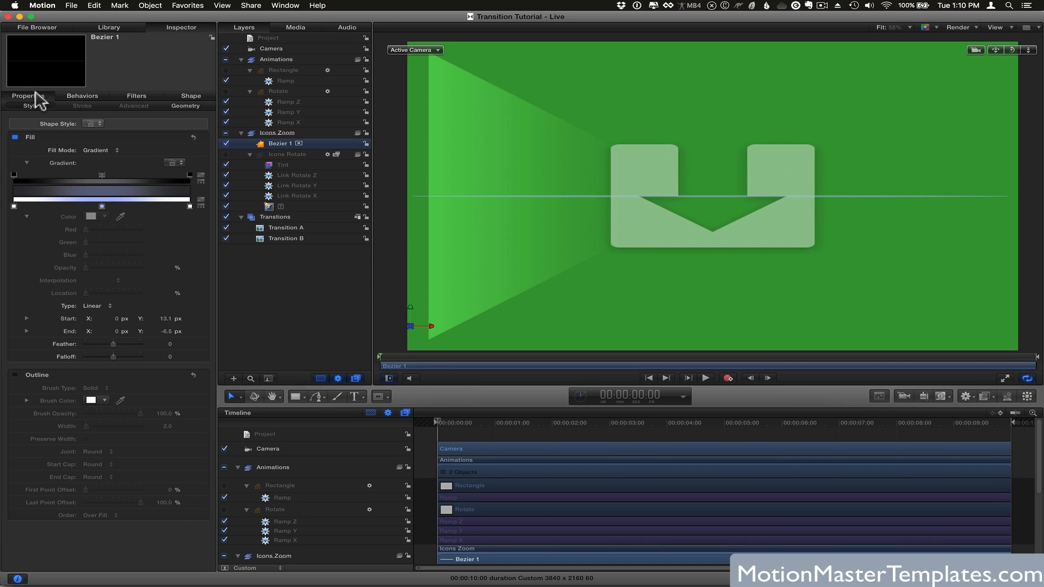
# Add a Lens Flare generator above the Bezier 1 shape in the Icons Zoom group.
pyautogui.click(111, 29)
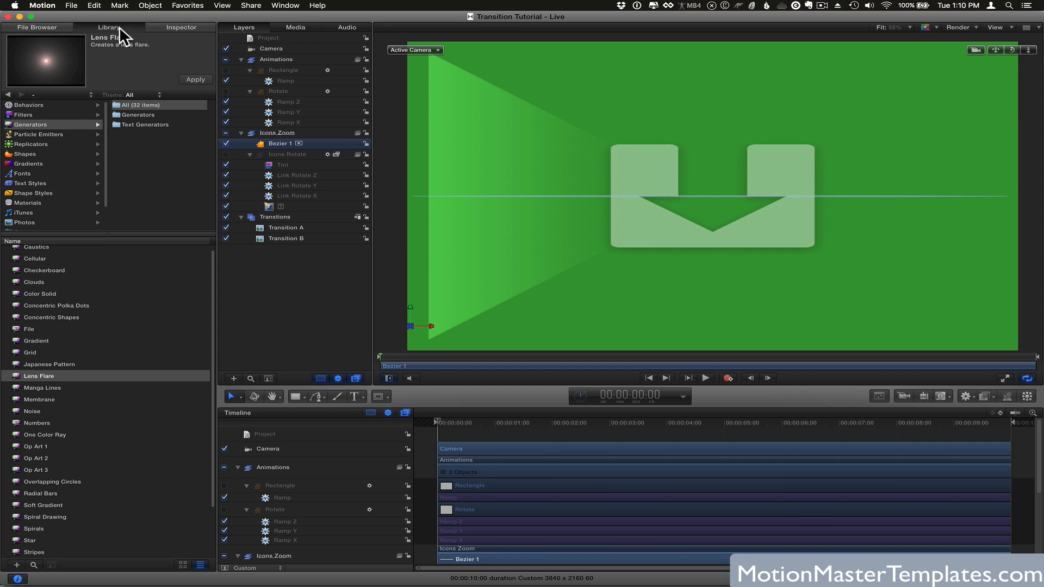
pyautogui.click(23, 126)
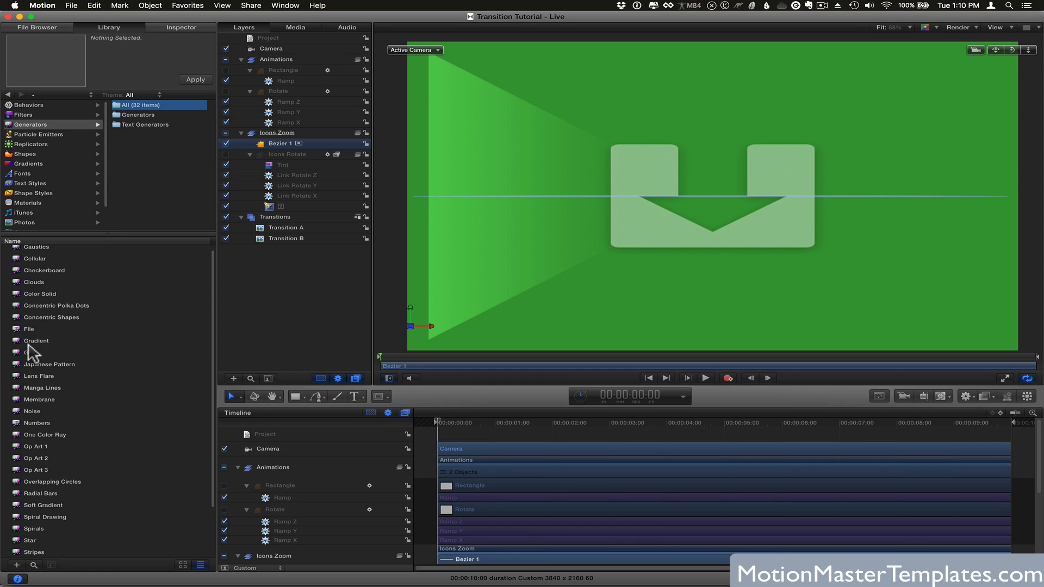
pyautogui.click(39, 376)
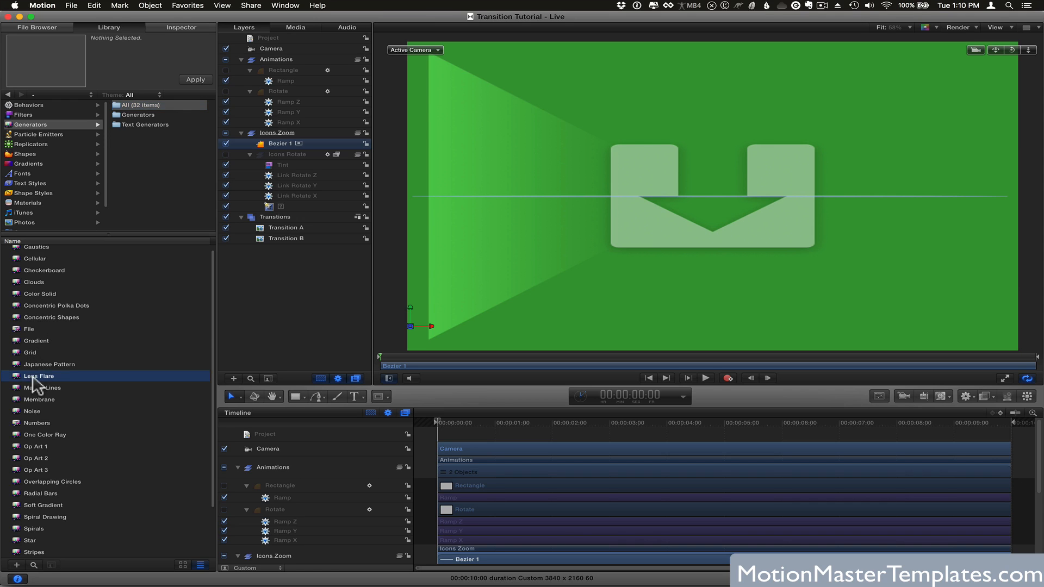
pyautogui.click(193, 80)
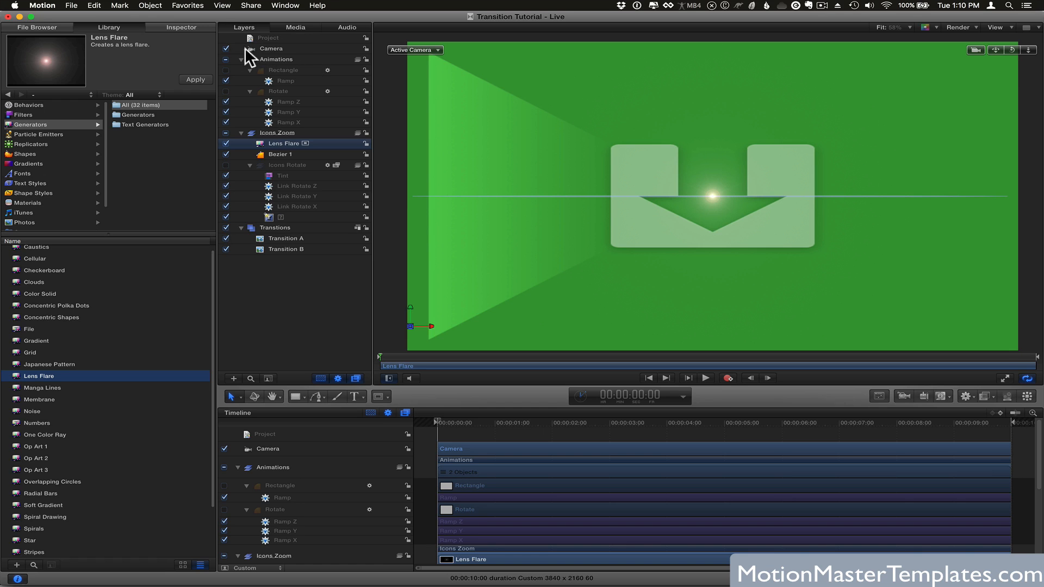
# Increase the lens flare's Size to about 1456 and its Intensity to about 1.17.
pyautogui.click(190, 27)
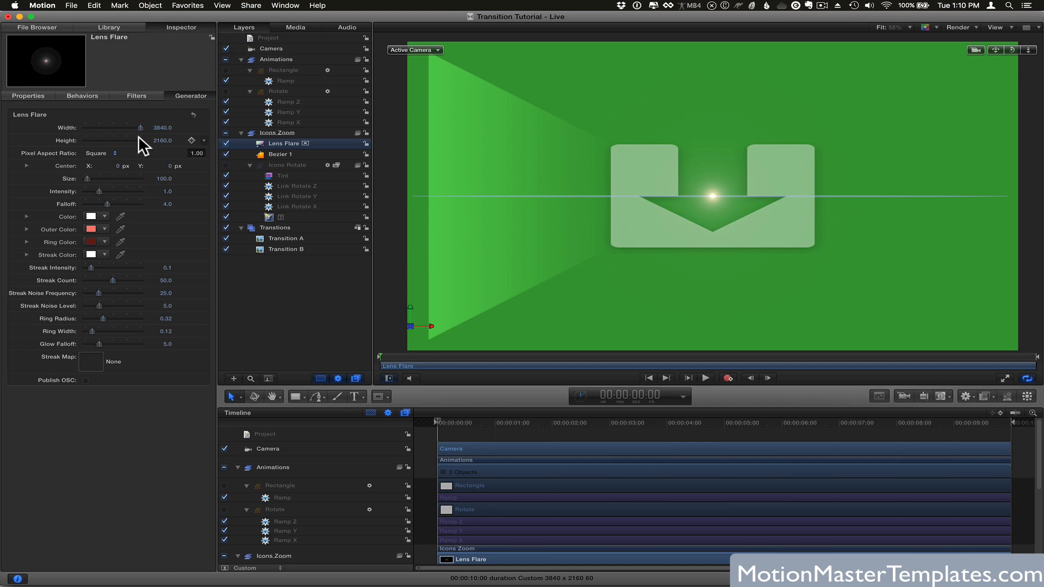
pyautogui.moveTo(87, 180); pyautogui.dragTo(100, 178)
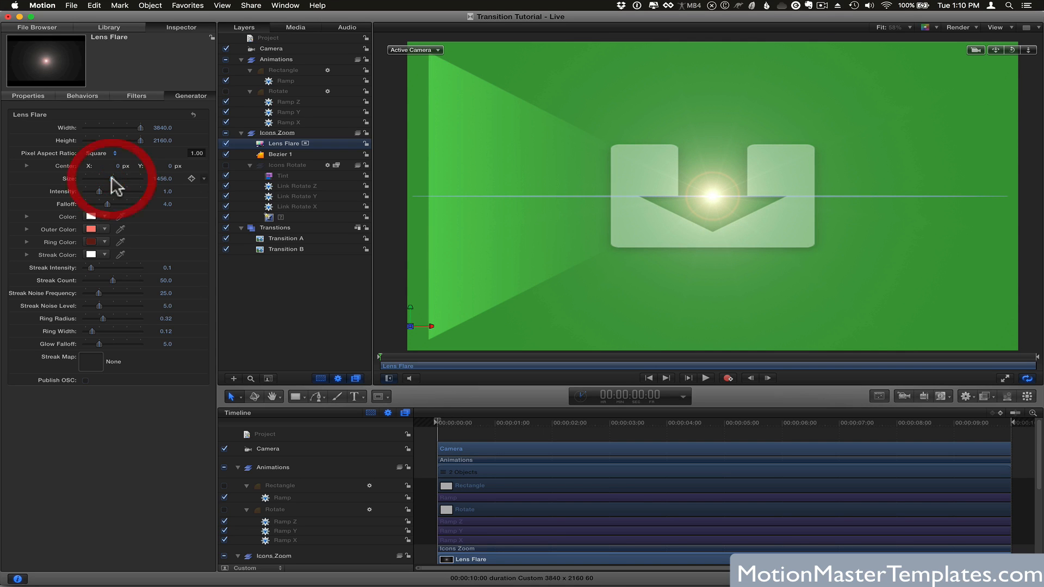
pyautogui.moveTo(99, 192); pyautogui.dragTo(106, 196)
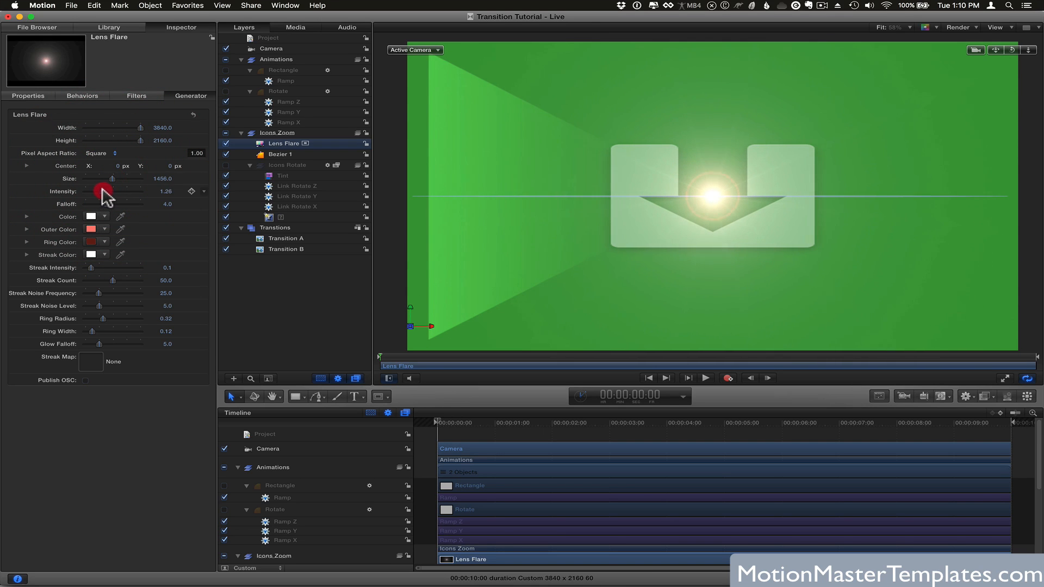
# Change the lens flare's Outer Color to a pale lavender blue.
pyautogui.click(91, 228)
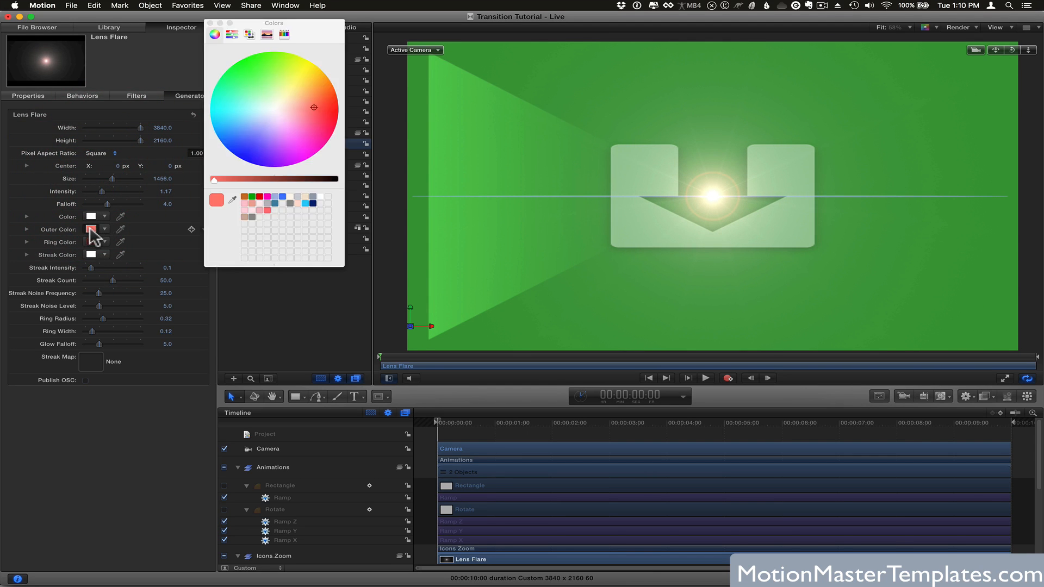
pyautogui.click(265, 124)
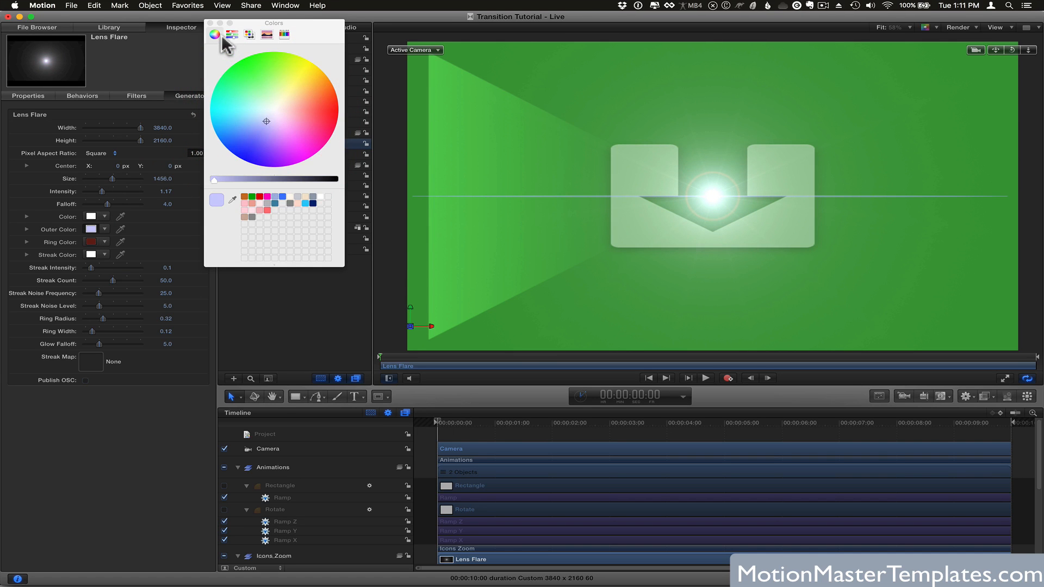
pyautogui.click(211, 23)
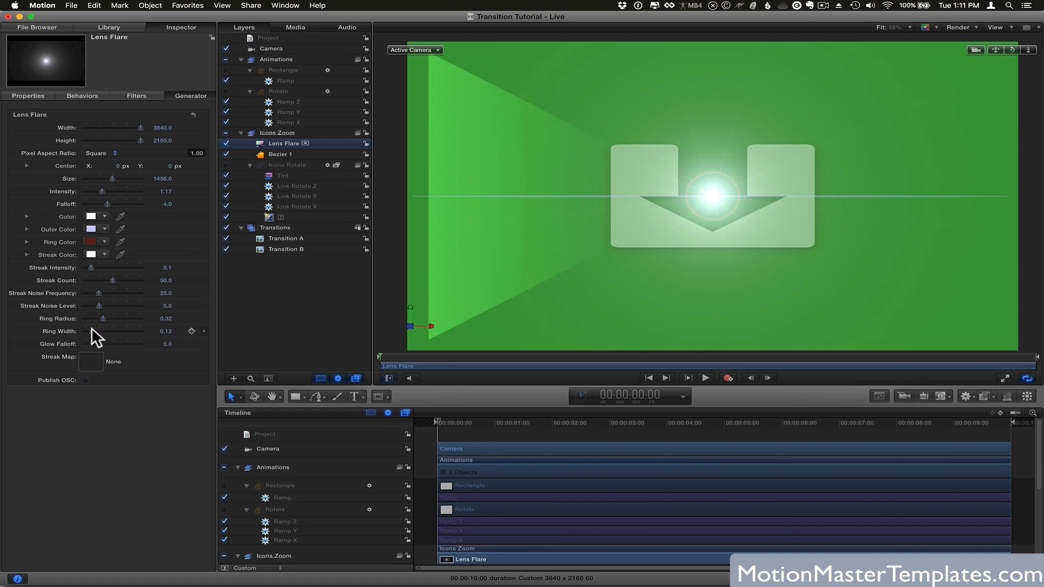
# Reduce the lens flare's Ring Width to about 0.06 and check the flare further along the timeline.
pyautogui.moveTo(91, 329); pyautogui.dragTo(90, 330)
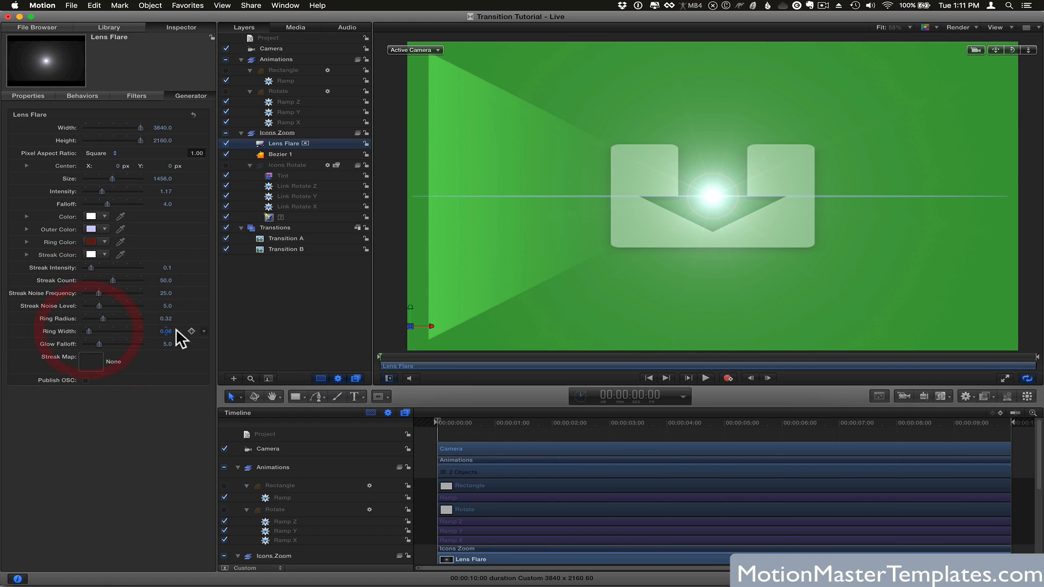
pyautogui.moveTo(478, 426); pyautogui.dragTo(521, 425)
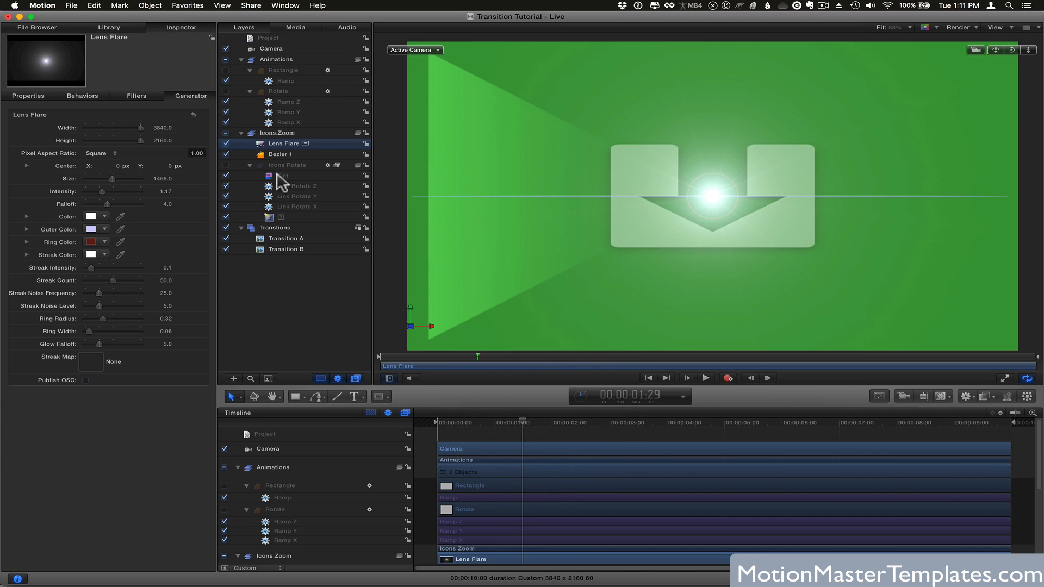
# Thin the Bezier 1 light sliver by scaling it to about 61% on the Y axis only.
pyautogui.click(281, 158)
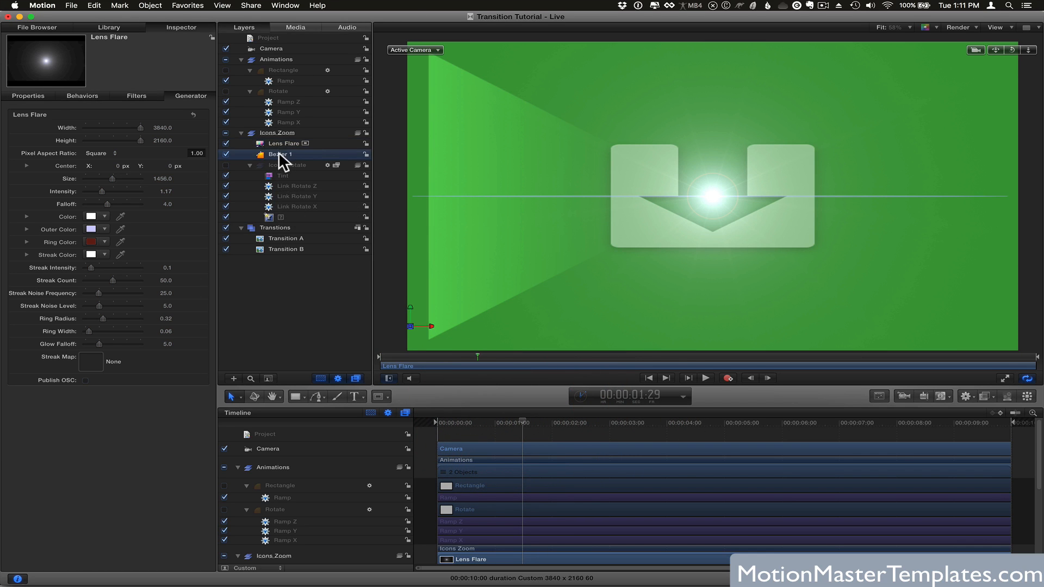
pyautogui.click(39, 96)
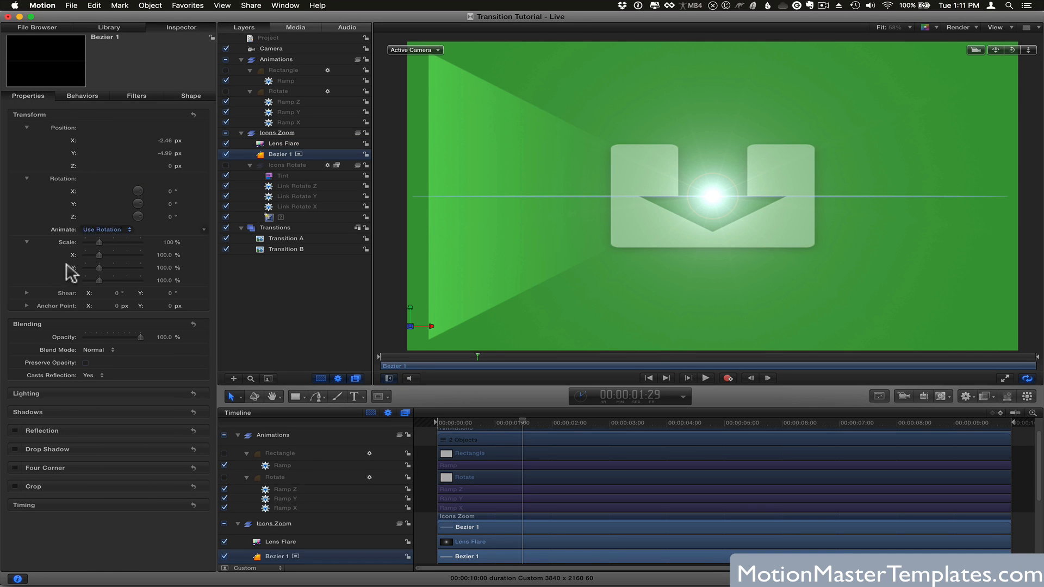
pyautogui.click(25, 242)
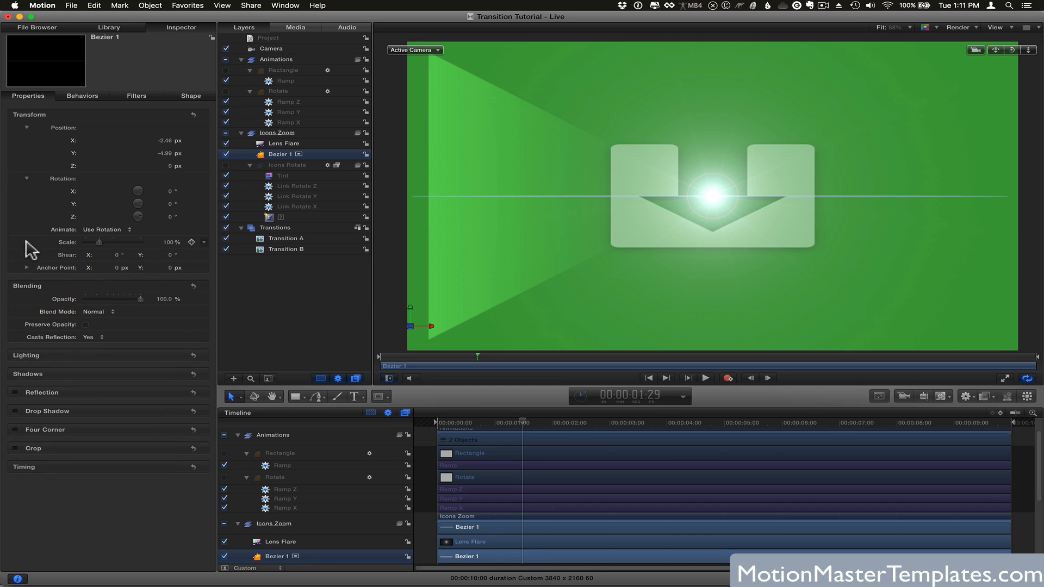
pyautogui.click(26, 242)
pyautogui.click(98, 269)
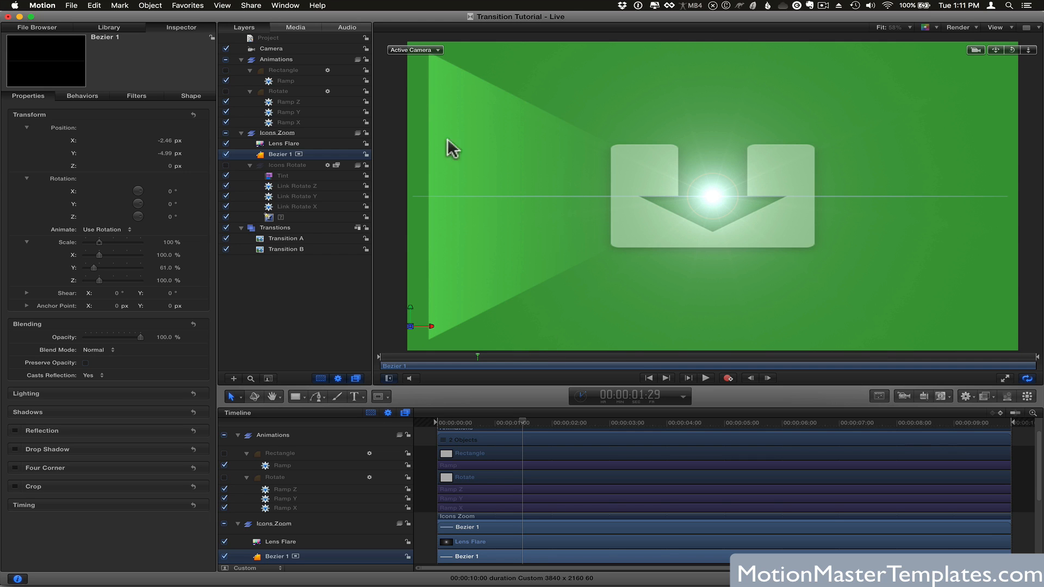
# Group the Lens Flare and Bezier 1 layers together and name the new group Flare.
pyautogui.keyDown('super'); pyautogui.click(260, 143); pyautogui.keyUp('super')
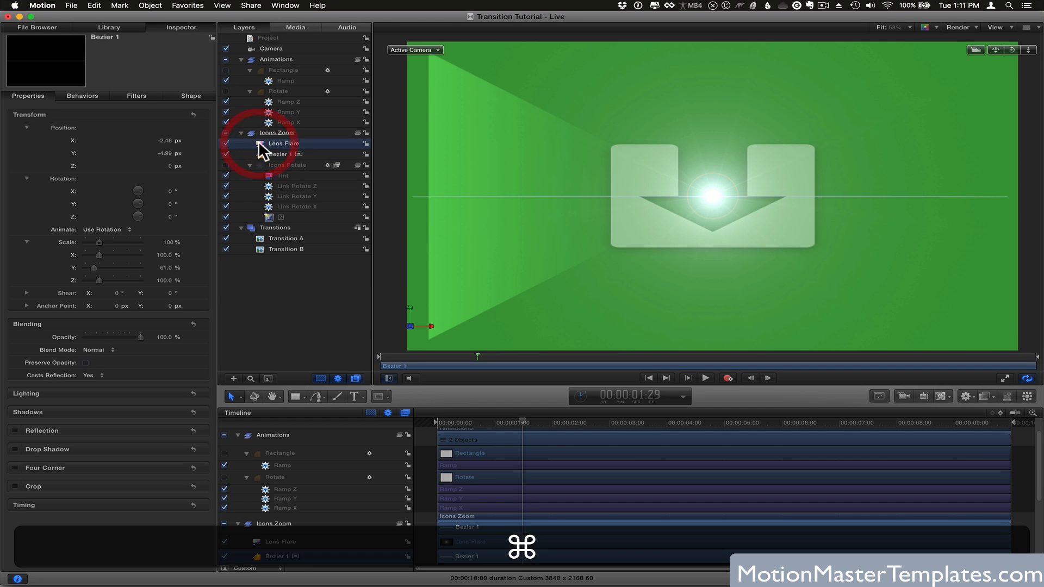
pyautogui.keyDown('super'); pyautogui.click(259, 154); pyautogui.keyUp('super')
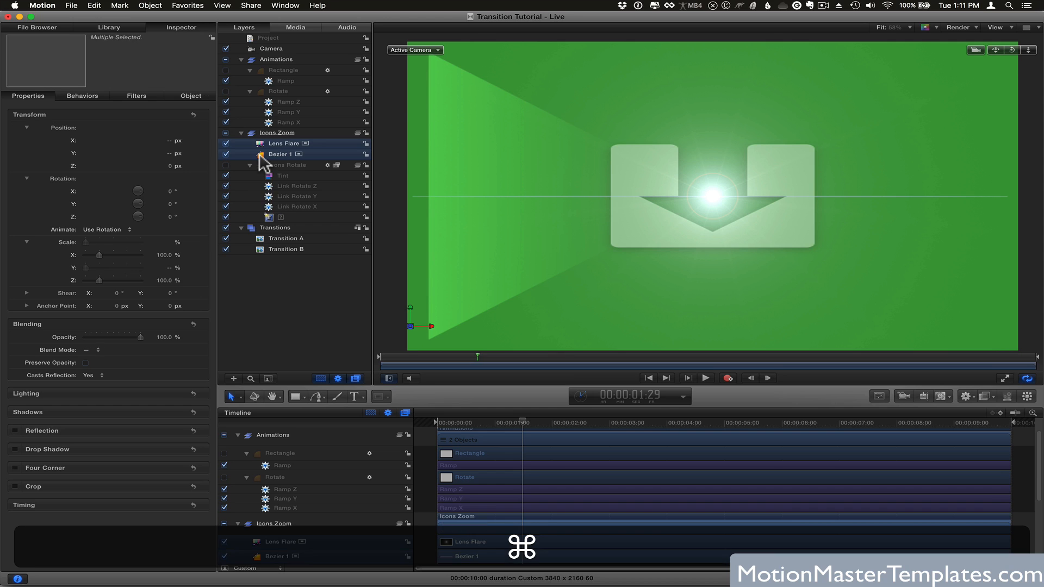
pyautogui.press('ctrl')
pyautogui.keyDown('ctrl'); pyautogui.click(262, 154); pyautogui.keyUp('ctrl')
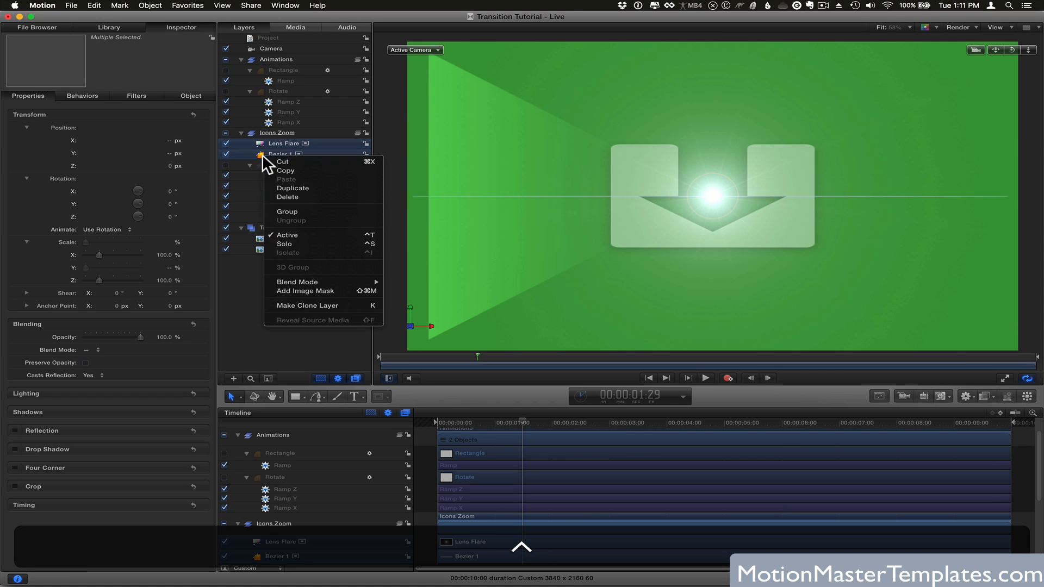
pyautogui.click(283, 210)
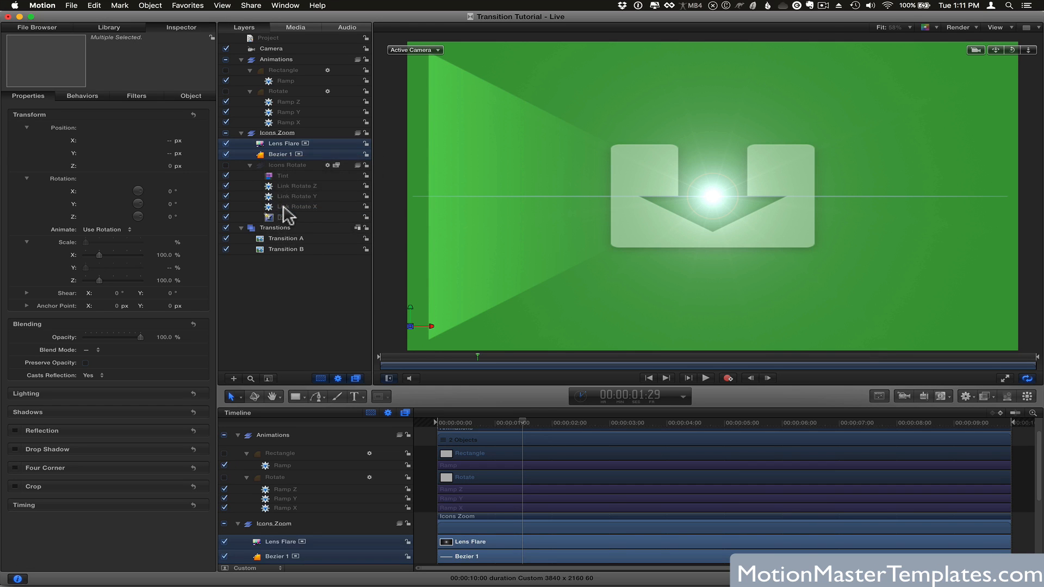
pyautogui.doubleClick(279, 143)
pyautogui.write('Flare')
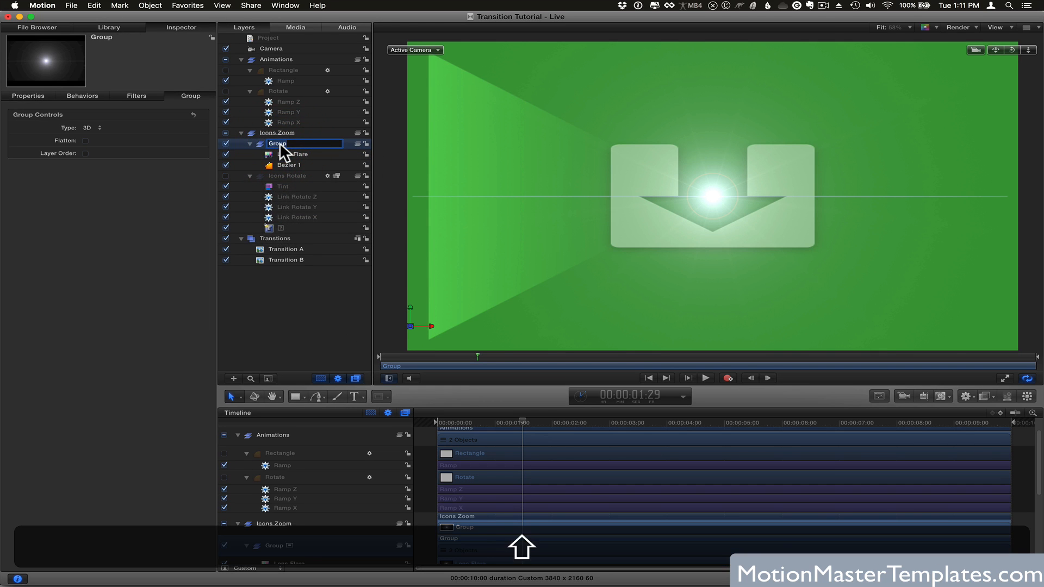
pyautogui.press('Return')
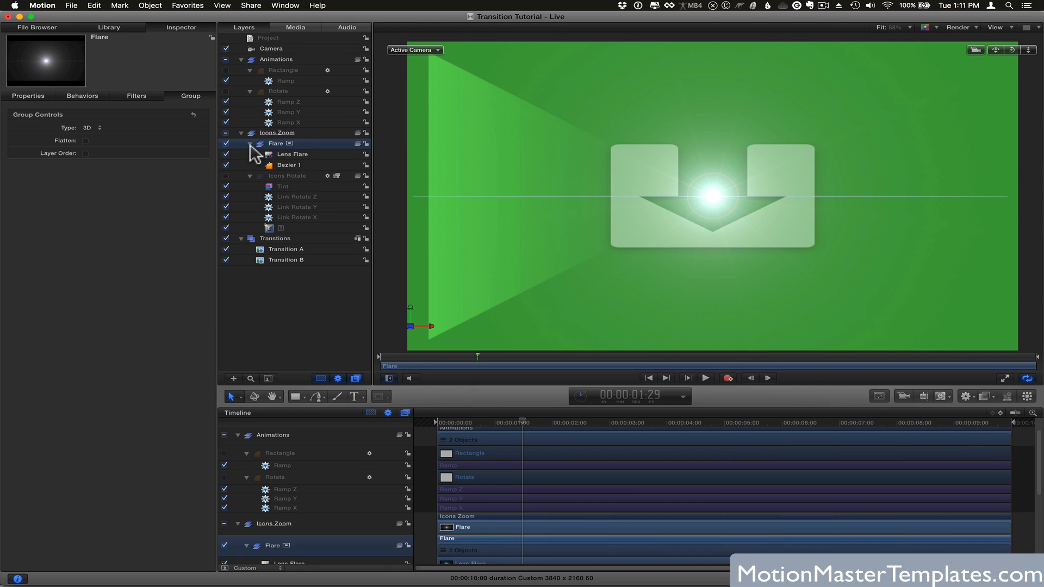
# Collapse the Icons Rotate group and make it visible again.
pyautogui.click(250, 176)
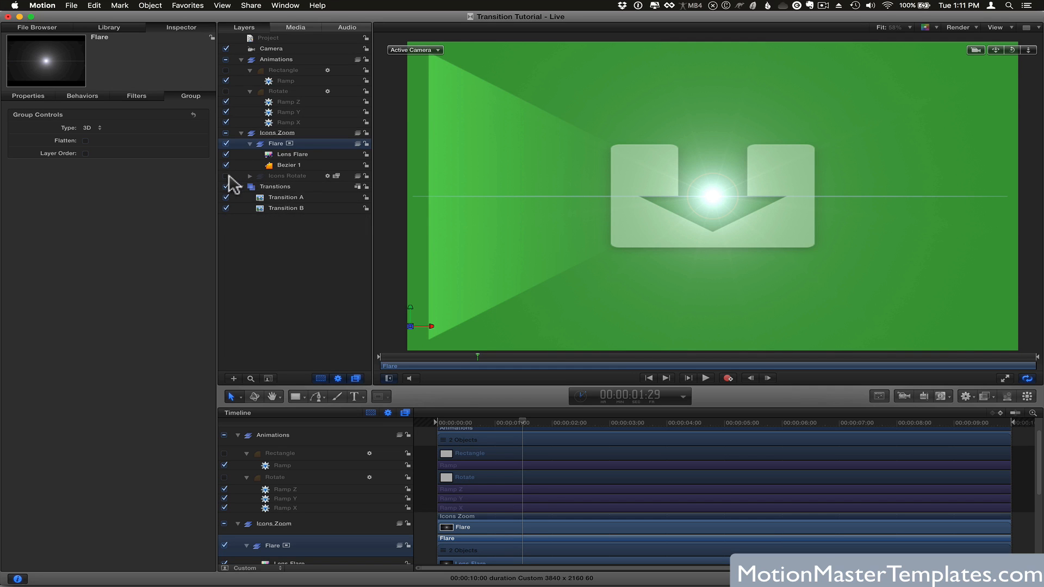
pyautogui.click(226, 176)
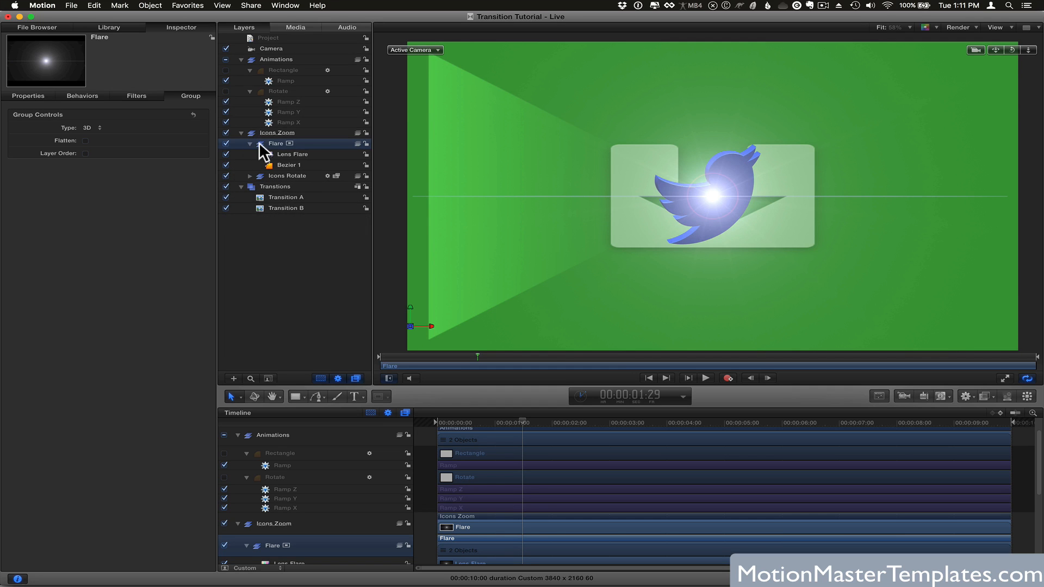
pyautogui.moveTo(260, 150); pyautogui.dragTo(264, 189)
pyautogui.press('super+z')
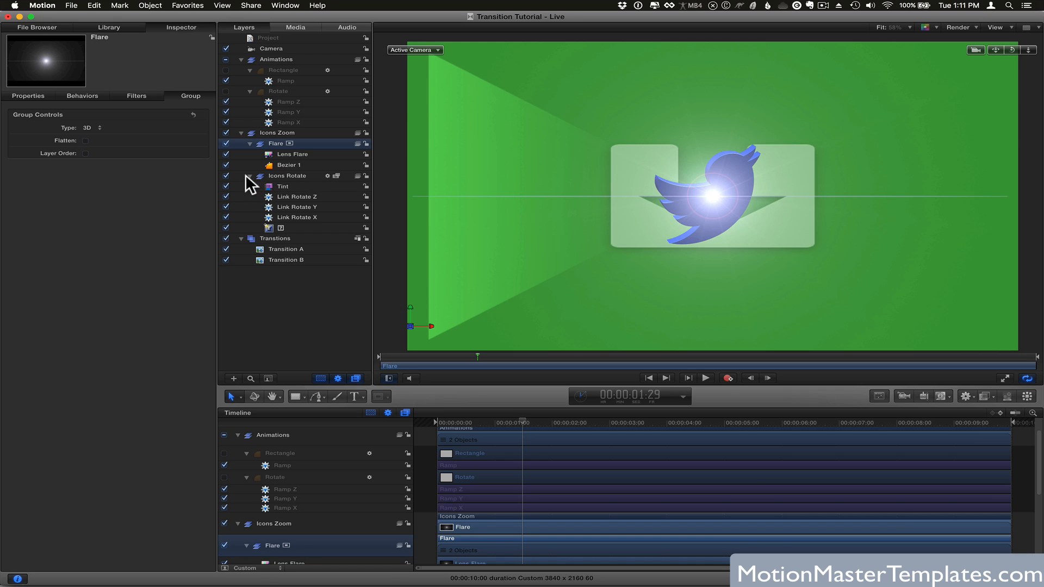
pyautogui.click(249, 176)
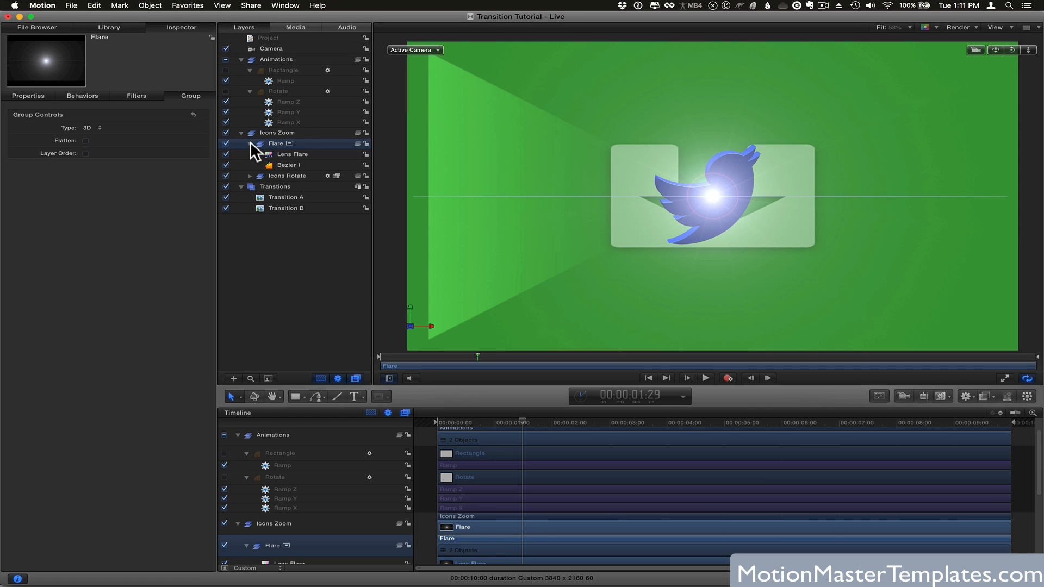
# Move the collapsed Flare group out of Icons Zoom to its own level just above the transitions group, and scrub to check the result.
pyautogui.click(249, 144)
pyautogui.moveTo(259, 149)
pyautogui.mouseDown()
pyautogui.moveTo(262, 161)
pyautogui.moveTo(259, 148)
pyautogui.moveTo(241, 159)
pyautogui.mouseUp()
pyautogui.click(249, 154)
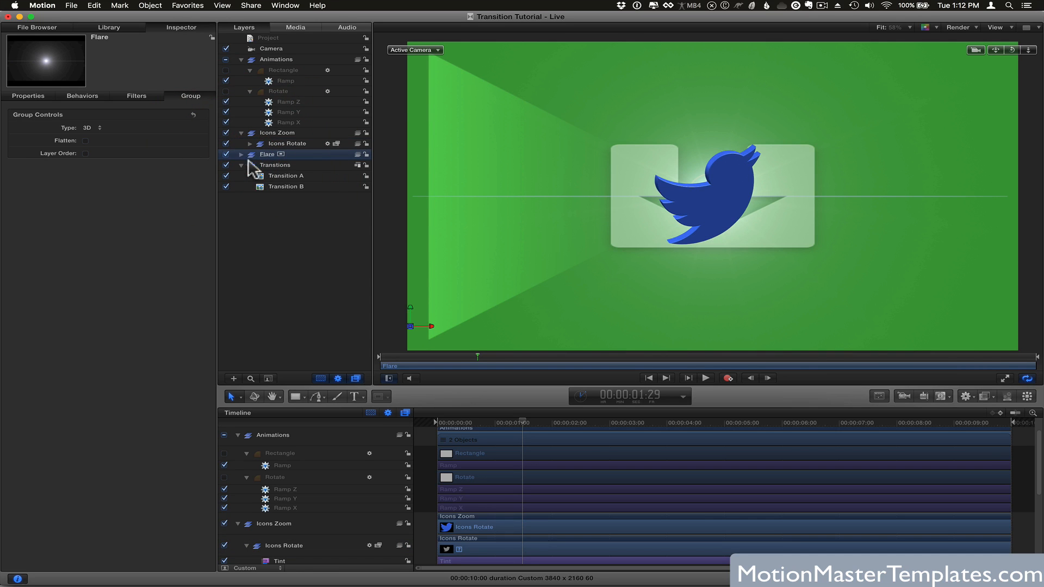
pyautogui.moveTo(553, 423)
pyautogui.mouseDown()
pyautogui.moveTo(681, 422)
pyautogui.moveTo(559, 423)
pyautogui.mouseUp()
# Set the lens flare's Size to about 2874, Falloff to about 1.66 and Intensity to 1.0, previewing the changes over time.
pyautogui.click(241, 154)
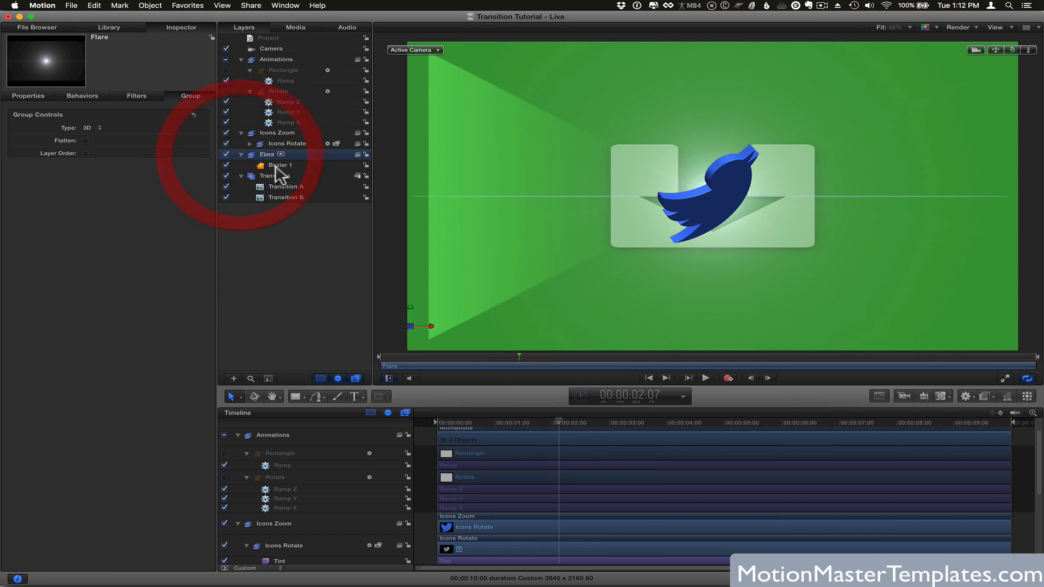
pyautogui.click(284, 162)
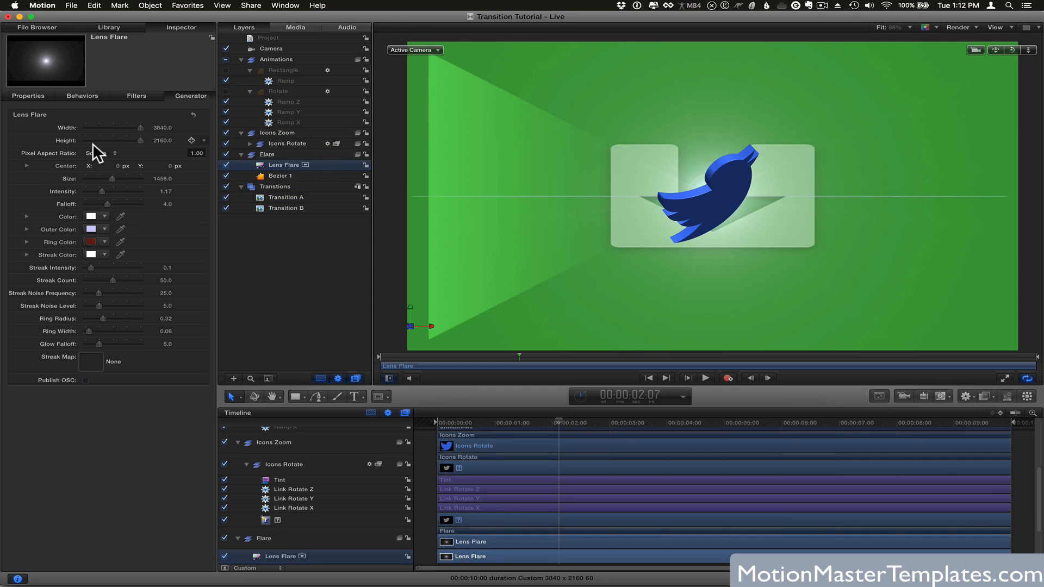
pyautogui.moveTo(117, 175); pyautogui.dragTo(133, 175)
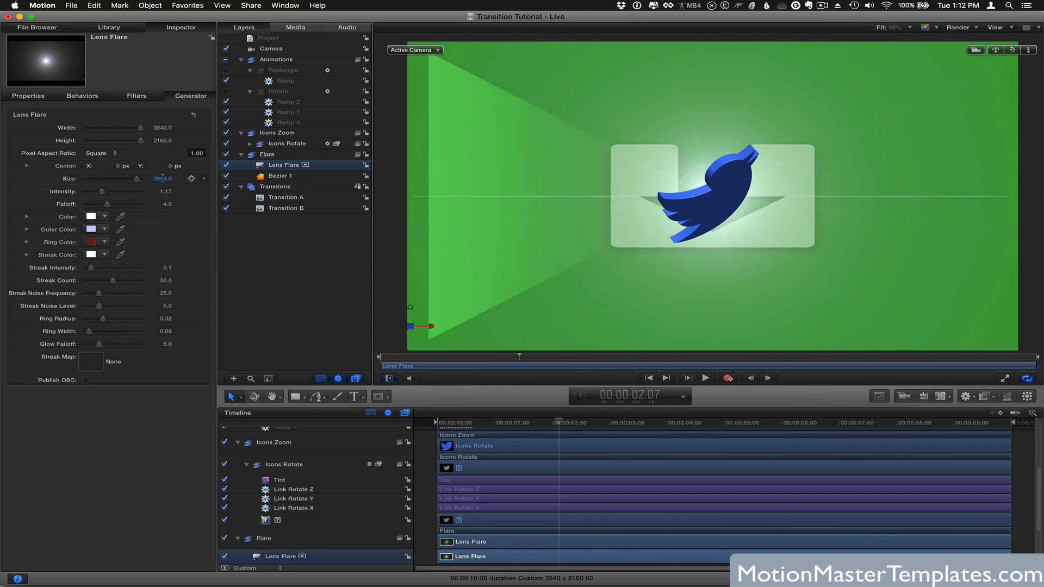
pyautogui.moveTo(106, 204); pyautogui.dragTo(92, 204)
pyautogui.moveTo(559, 419); pyautogui.dragTo(441, 429)
pyautogui.moveTo(526, 426); pyautogui.dragTo(620, 442)
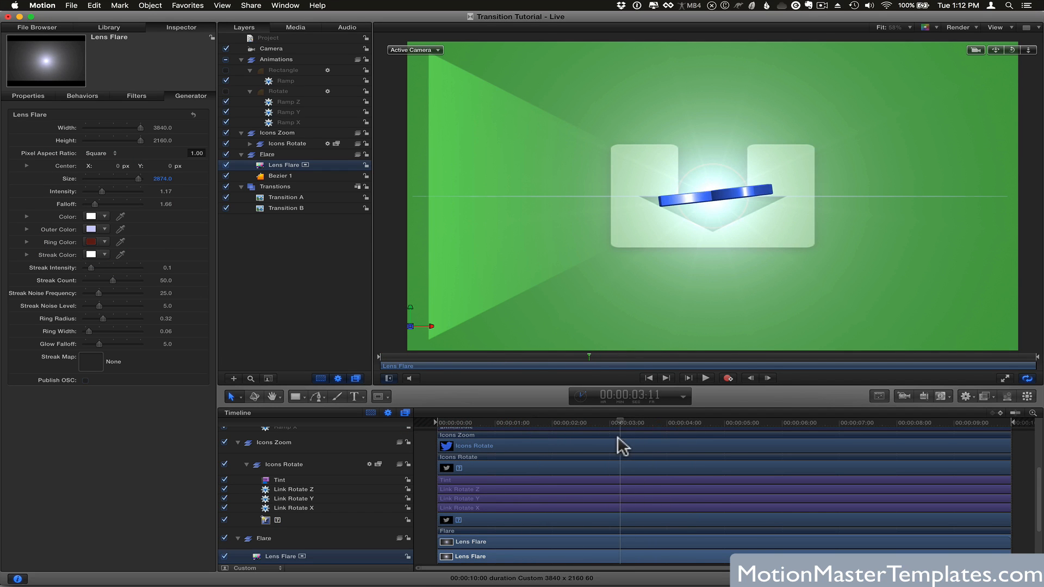
pyautogui.moveTo(106, 189); pyautogui.dragTo(97, 188)
pyautogui.moveTo(567, 425); pyautogui.dragTo(405, 422)
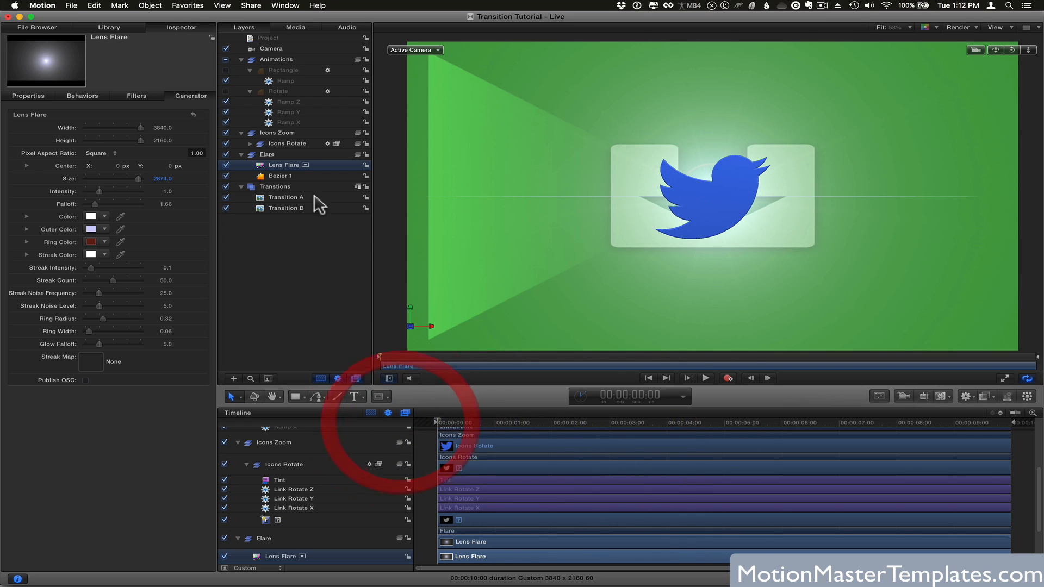
# Add a Link behavior to the Icons Zoom group's Z position, with the Rectangle in Animations as its source object.
pyautogui.click(279, 134)
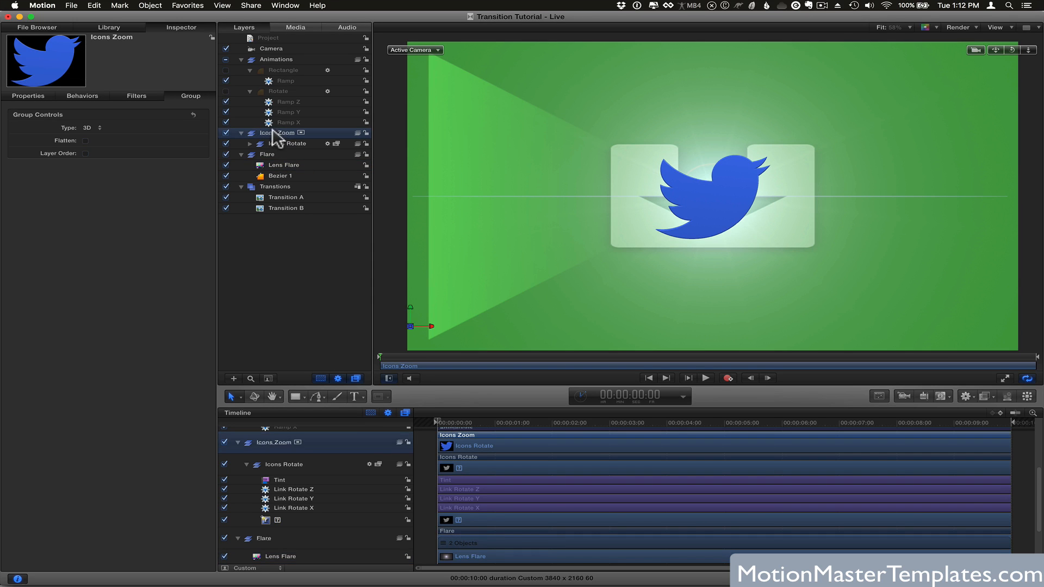
pyautogui.click(30, 97)
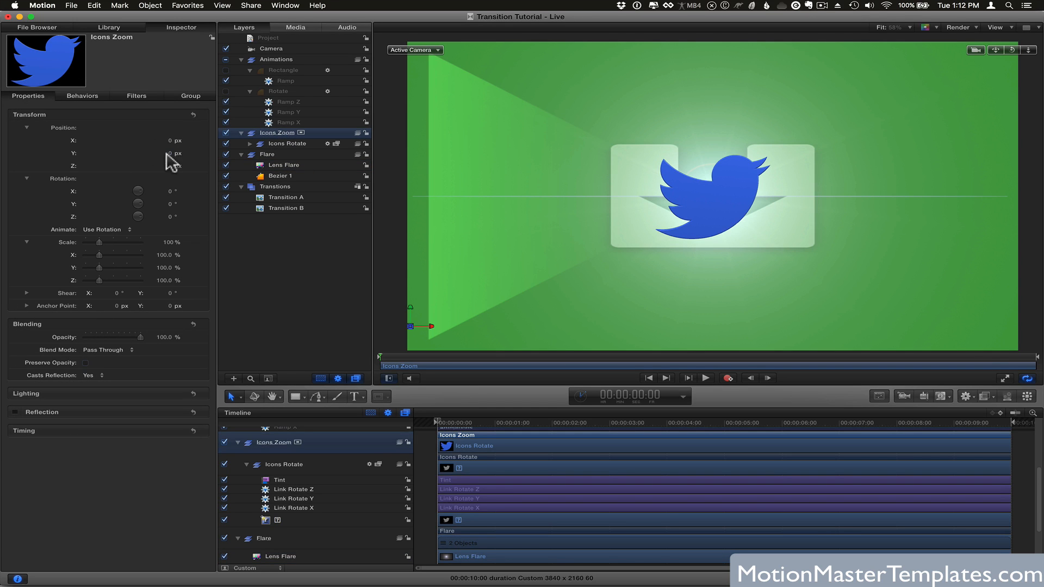
pyautogui.click(203, 165)
pyautogui.moveTo(288, 253)
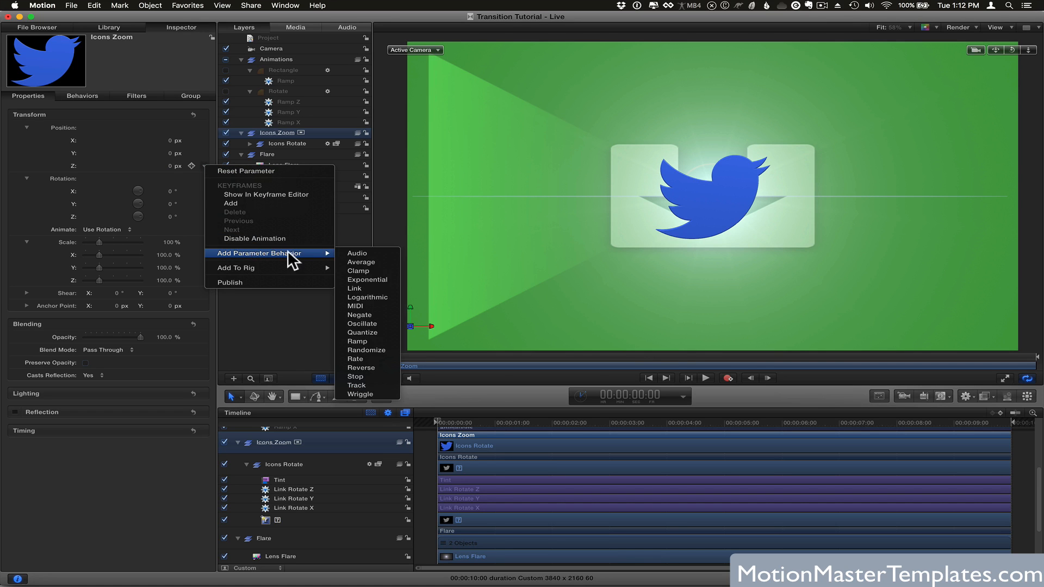
pyautogui.click(366, 287)
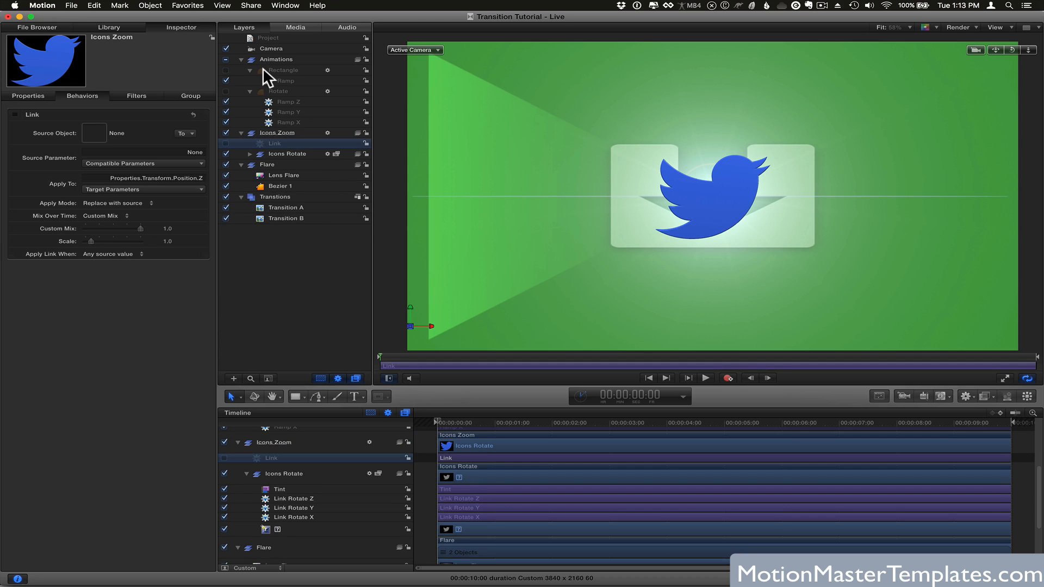
pyautogui.moveTo(262, 68); pyautogui.dragTo(93, 133)
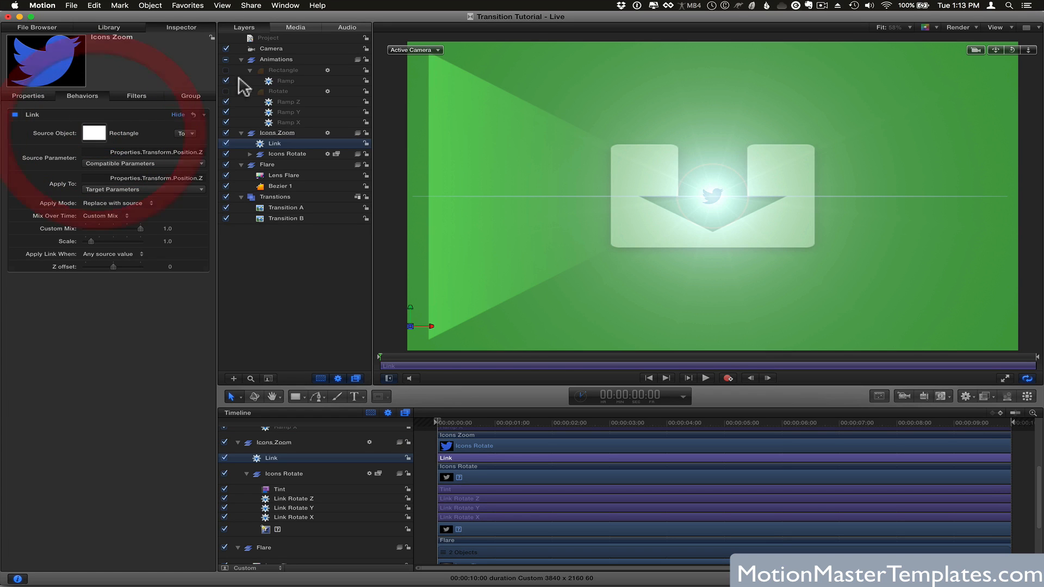
# Rename the Rectangle in the Animations group as Zoom and scrub through the timeline to check the linked zoom.
pyautogui.doubleClick(275, 70)
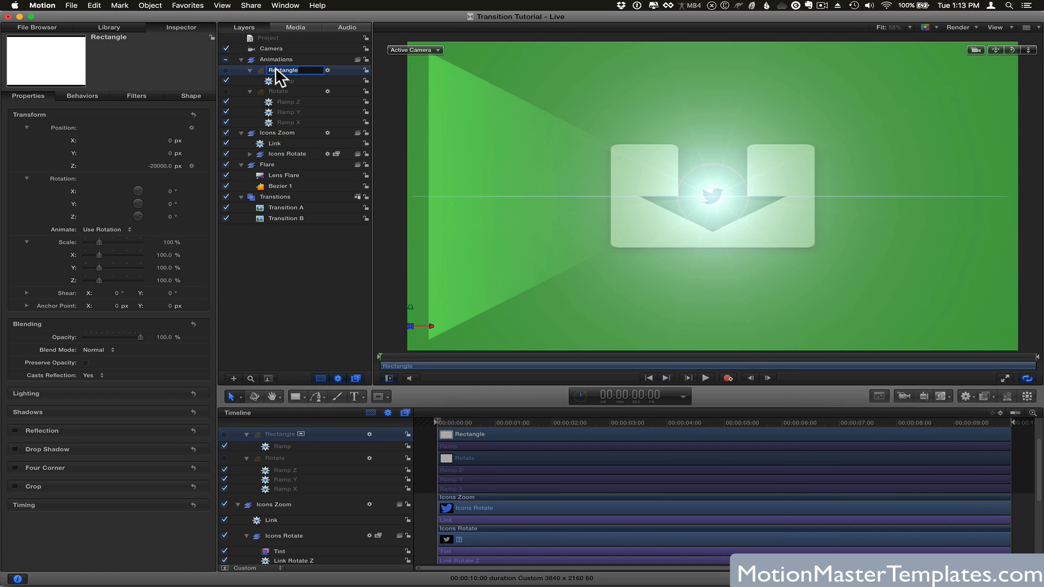
pyautogui.write('Zoom')
pyautogui.press('Return')
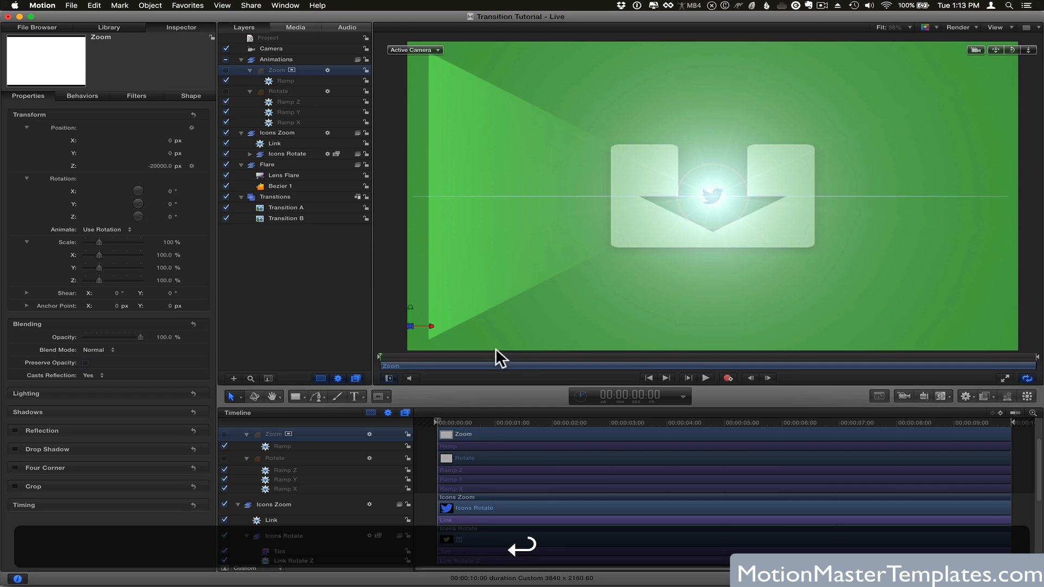
pyautogui.moveTo(479, 424); pyautogui.dragTo(651, 424)
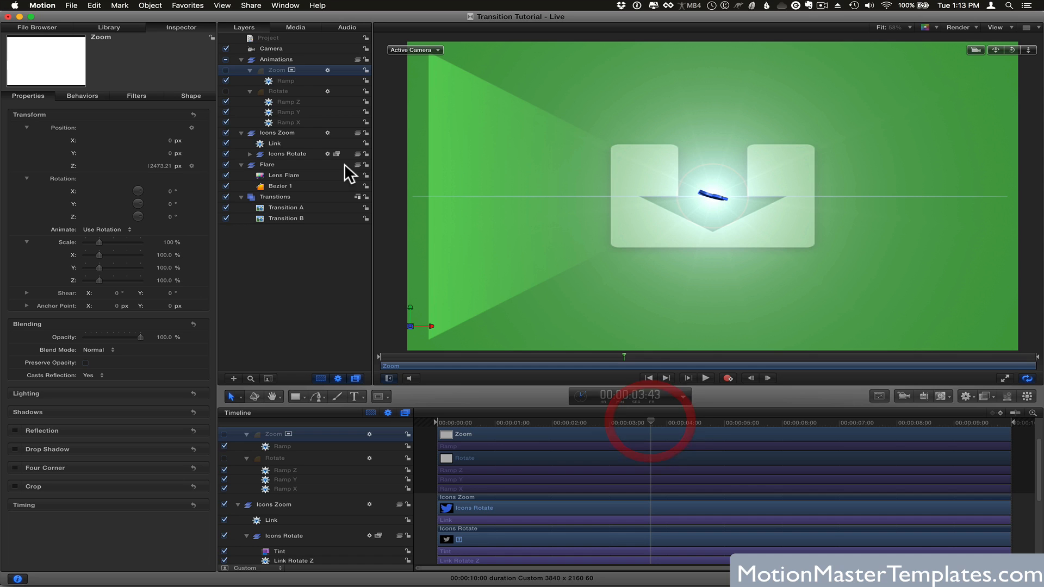
# Collapse the Flare group and move it back into the Icons Zoom group, directly above Icons Rotate.
pyautogui.click(261, 133)
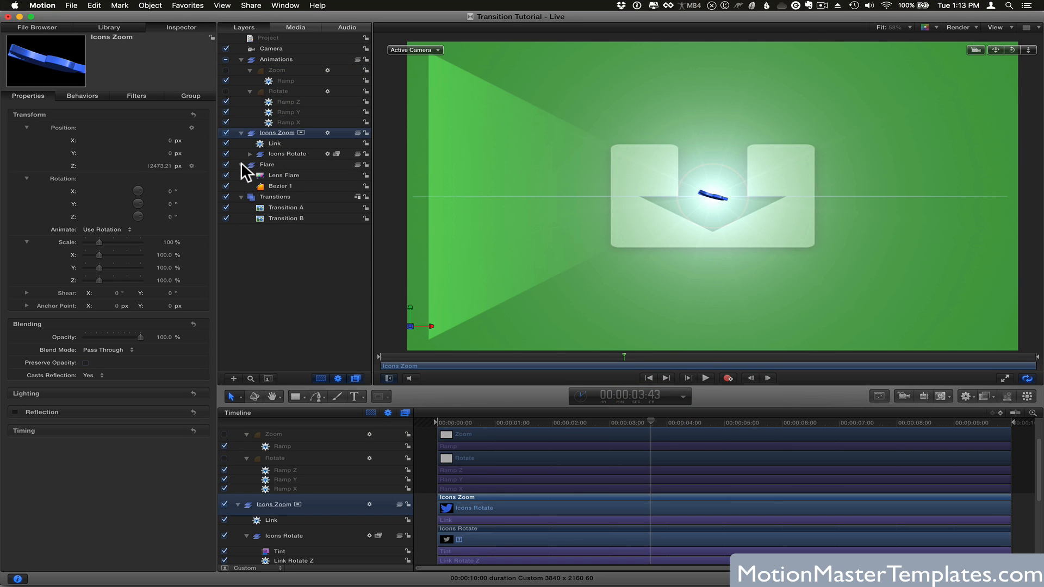
pyautogui.click(241, 164)
pyautogui.click(239, 132)
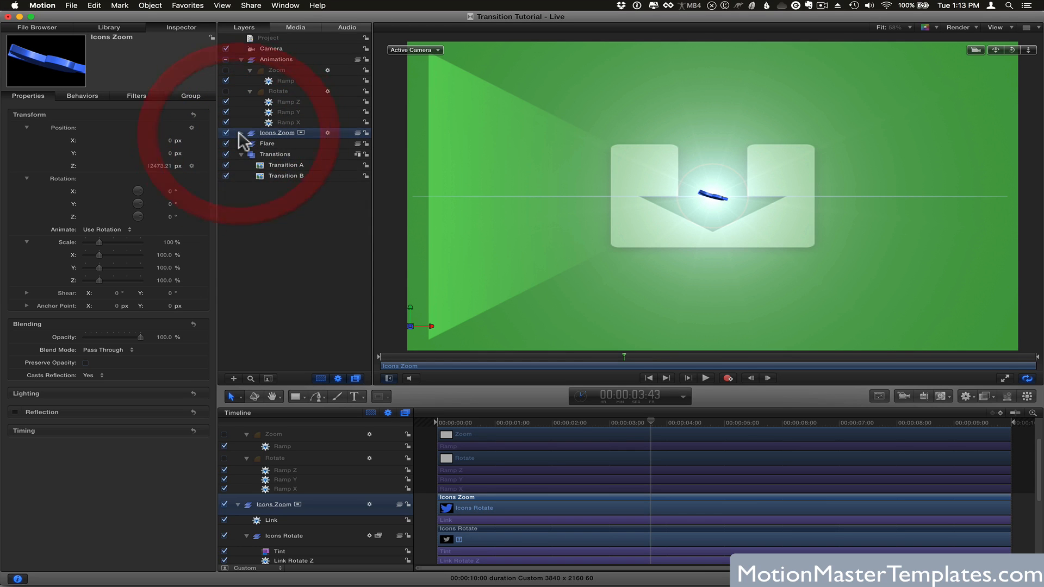
pyautogui.click(239, 133)
pyautogui.moveTo(249, 163); pyautogui.dragTo(250, 157)
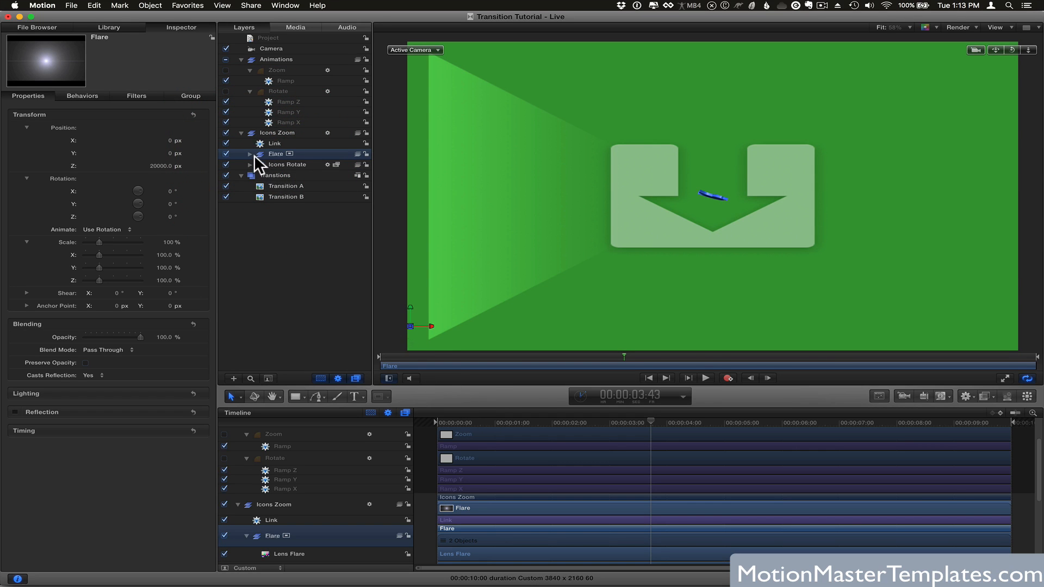
# Try moving the Flare group into the Icons Rotate group, and undo the move.
pyautogui.moveTo(256, 152); pyautogui.dragTo(259, 168)
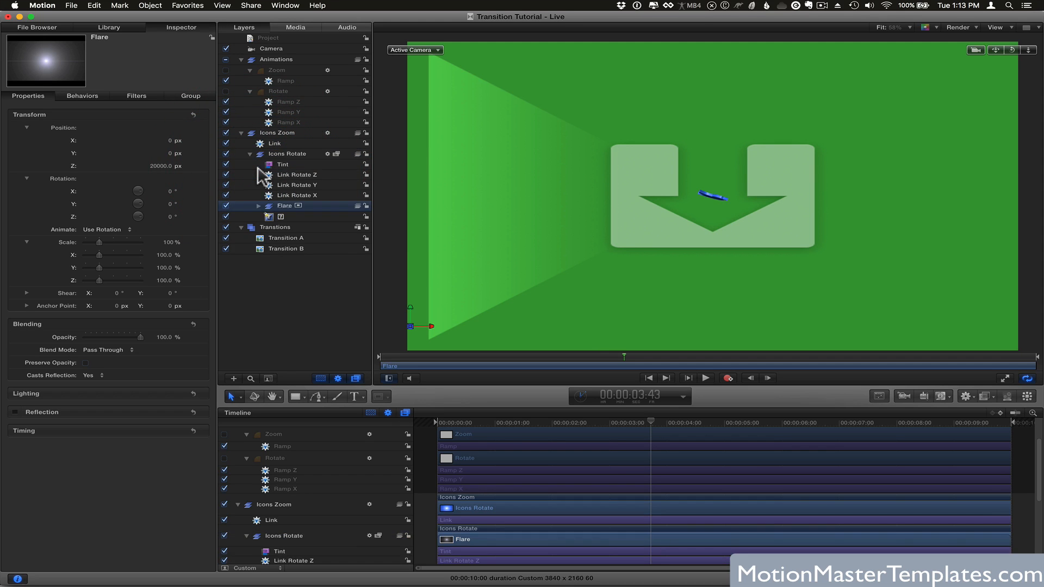
pyautogui.press('super+z')
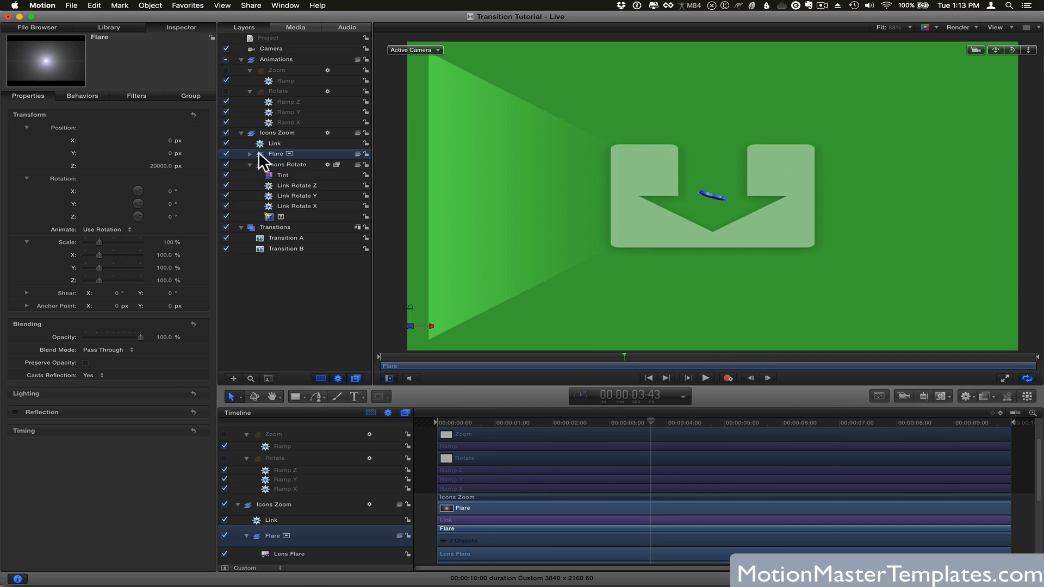
# Collapse the Icons Rotate group, try moving the Flare group out of Icons Zoom, and return it above Icons Rotate.
pyautogui.click(249, 164)
pyautogui.moveTo(261, 155); pyautogui.dragTo(249, 168)
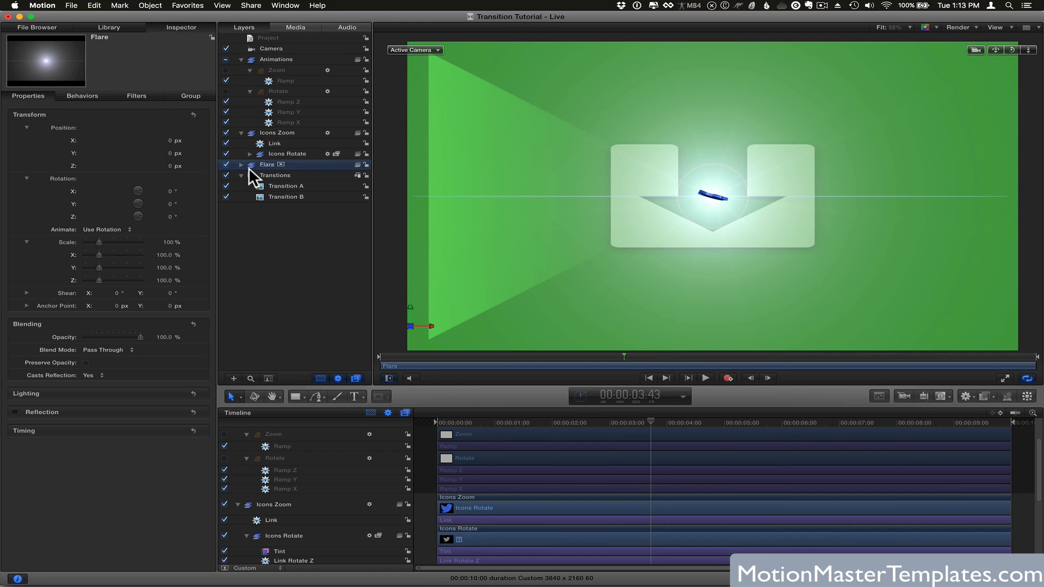
pyautogui.click(241, 132)
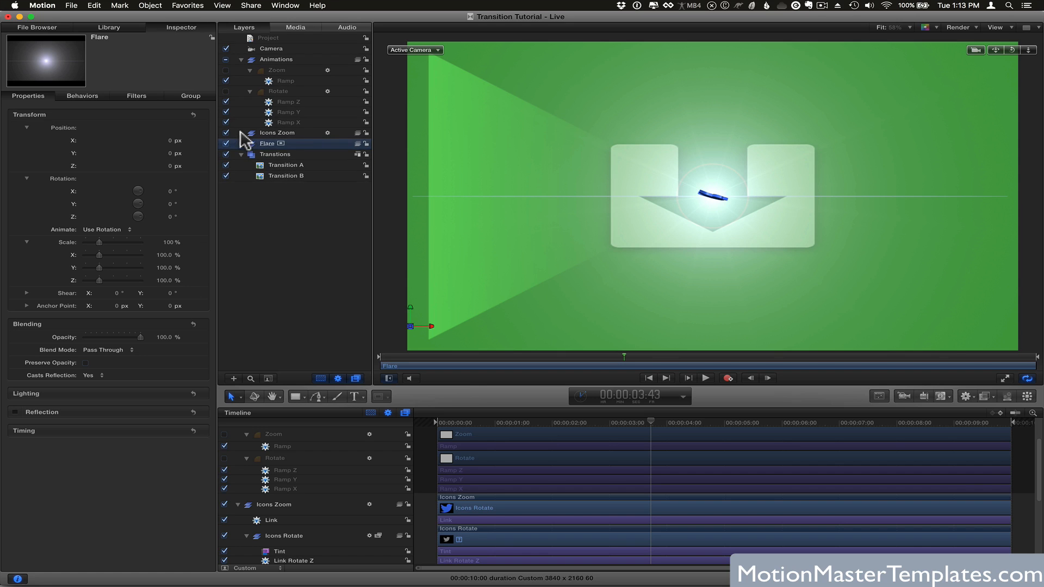
pyautogui.click(241, 132)
pyautogui.moveTo(250, 161); pyautogui.dragTo(256, 168)
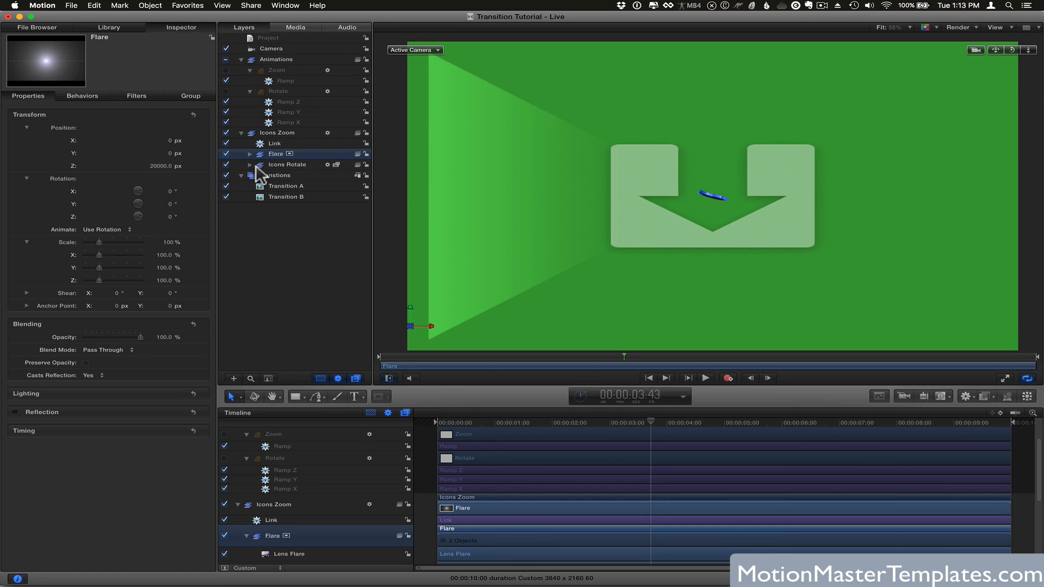
# Move the Icons Rotate group above the Flare group inside Icons Zoom and scrub the timeline to check the stacking.
pyautogui.click(258, 152)
pyautogui.moveTo(606, 419); pyautogui.dragTo(657, 421)
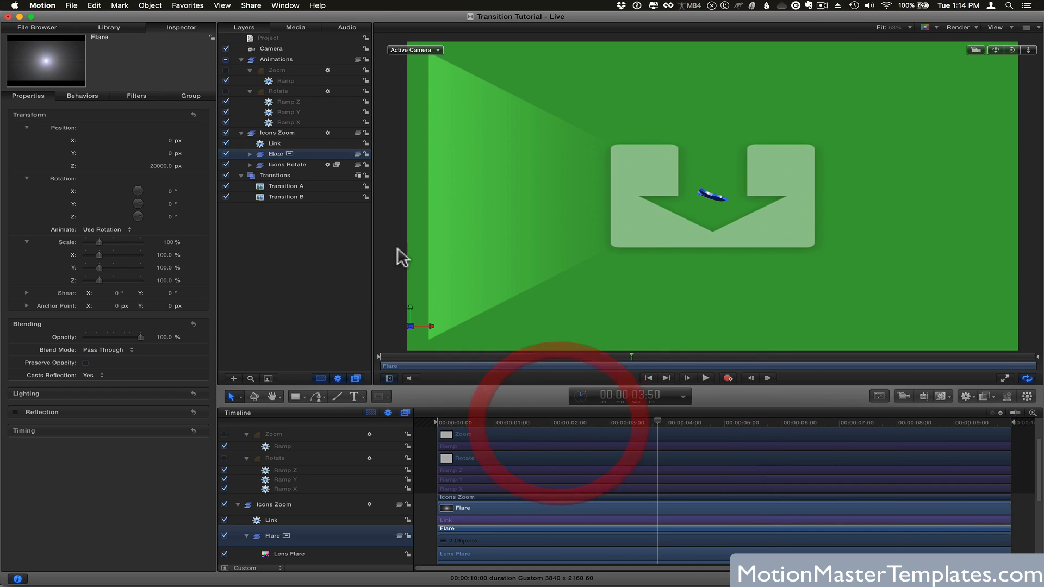
pyautogui.moveTo(257, 155)
pyautogui.mouseDown()
pyautogui.moveTo(253, 169)
pyautogui.moveTo(255, 147)
pyautogui.mouseUp()
pyautogui.moveTo(589, 418); pyautogui.dragTo(426, 426)
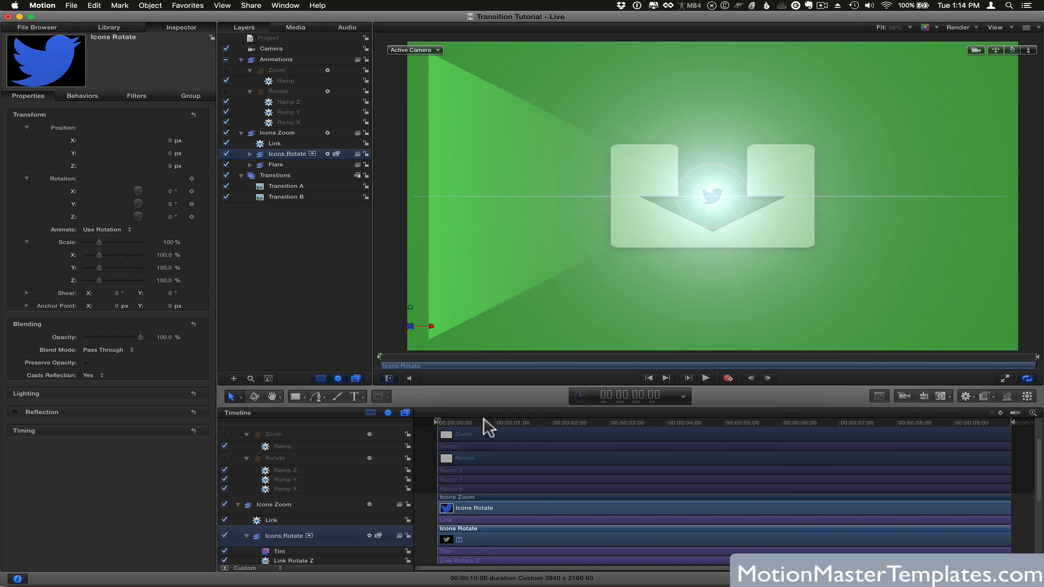
pyautogui.moveTo(489, 425); pyautogui.dragTo(844, 422)
pyautogui.moveTo(930, 417); pyautogui.dragTo(617, 424)
pyautogui.click(560, 425)
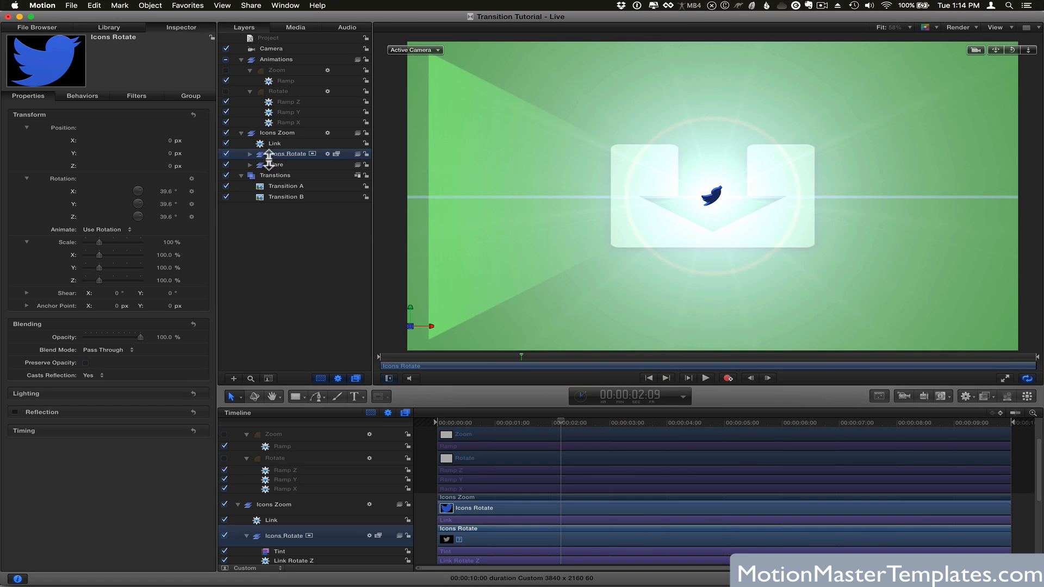
# Expand the Icons Rotate and Flare groups and set the Flare group's Z position to 0 px.
pyautogui.click(250, 154)
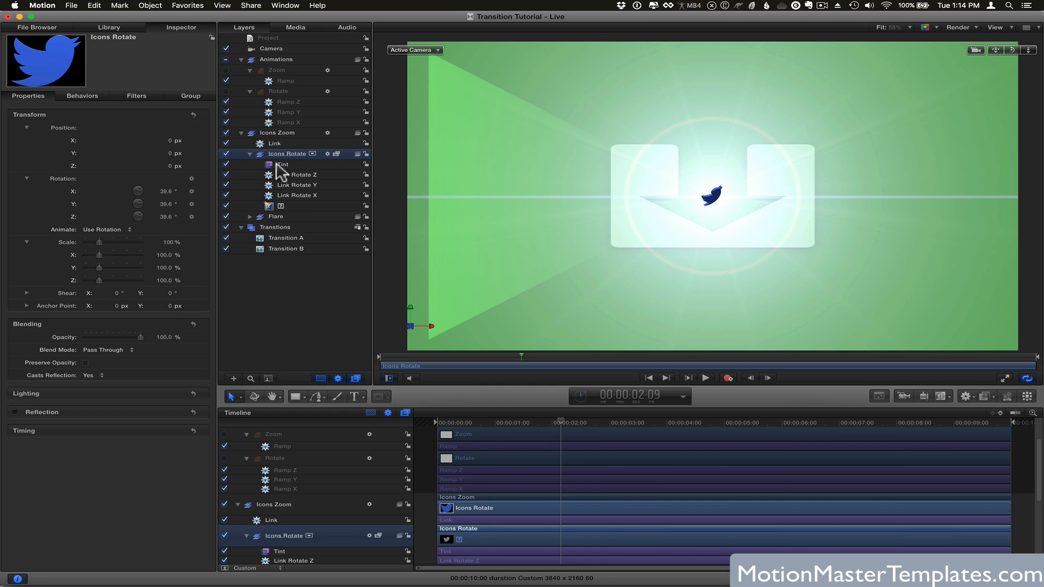
pyautogui.click(250, 217)
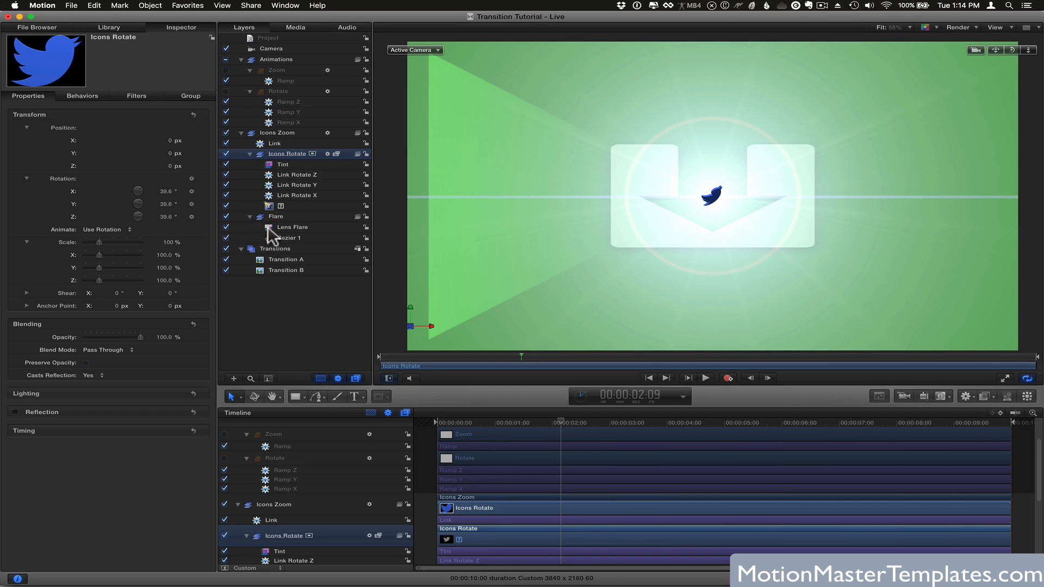
pyautogui.click(275, 216)
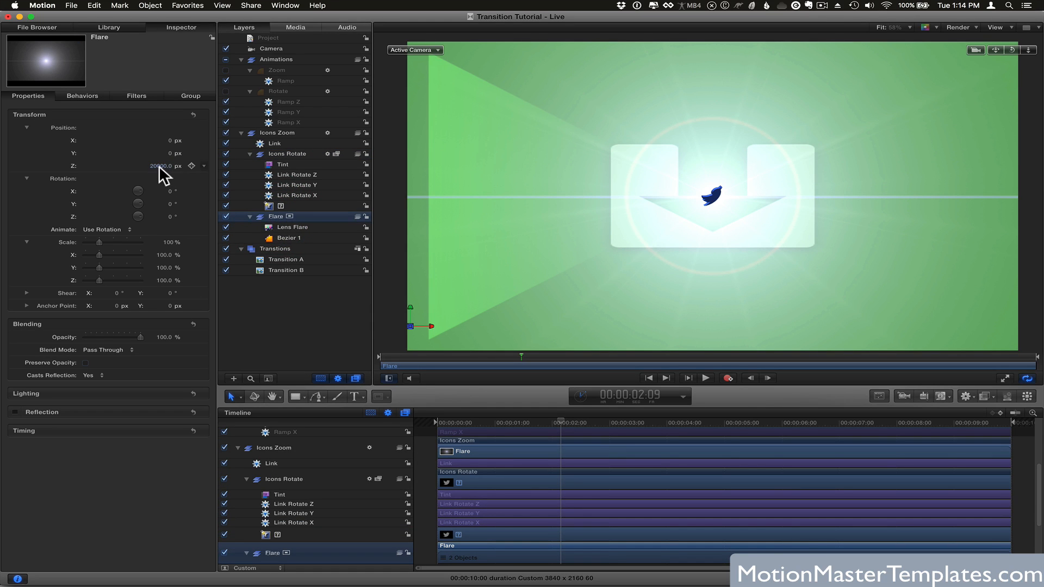
pyautogui.write('0')
pyautogui.press('Return')
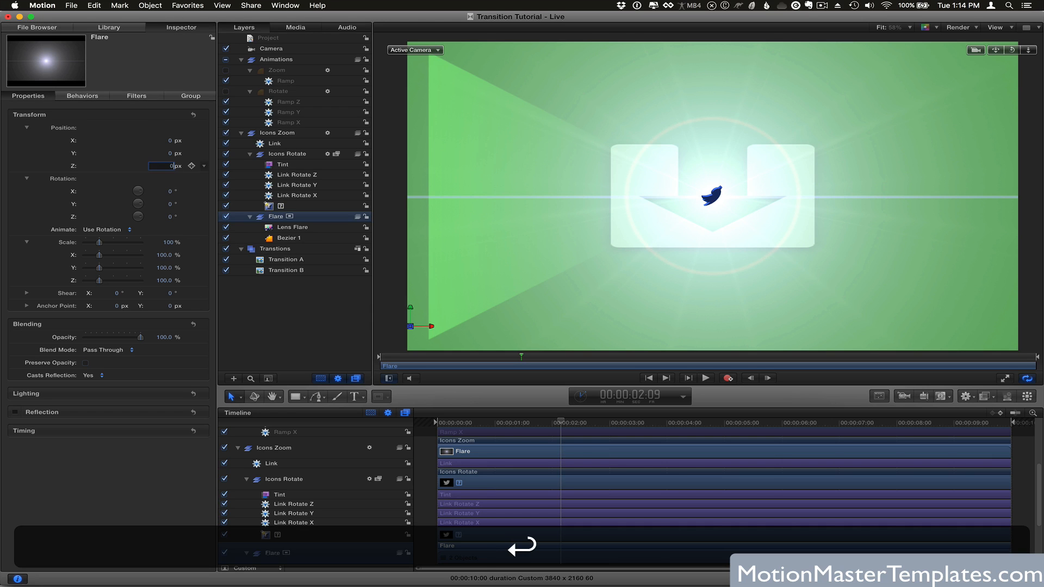
pyautogui.moveTo(604, 424); pyautogui.dragTo(485, 434)
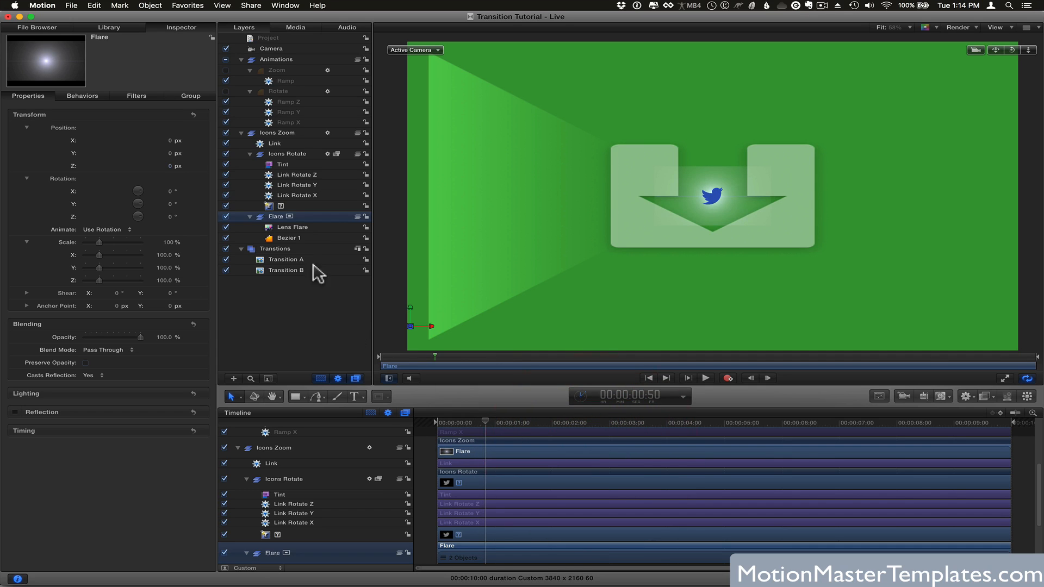
# Save the project, then set the Lens Flare generator's width to 21900 and height to 8345, checking it along the timeline.
pyautogui.click(281, 228)
pyautogui.press('super+s')
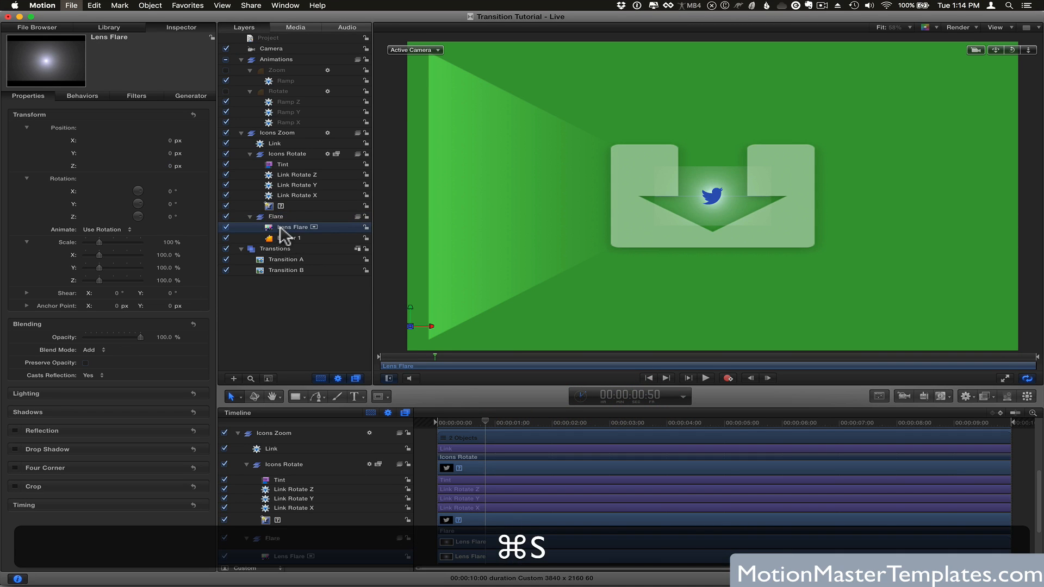
pyautogui.click(187, 98)
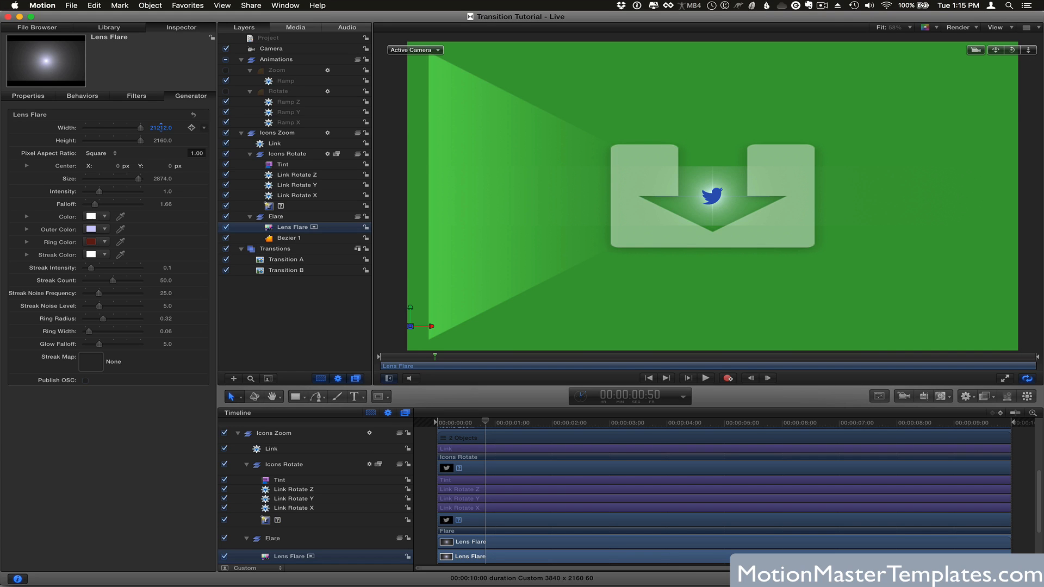
pyautogui.moveTo(161, 128); pyautogui.dragTo(160, 117)
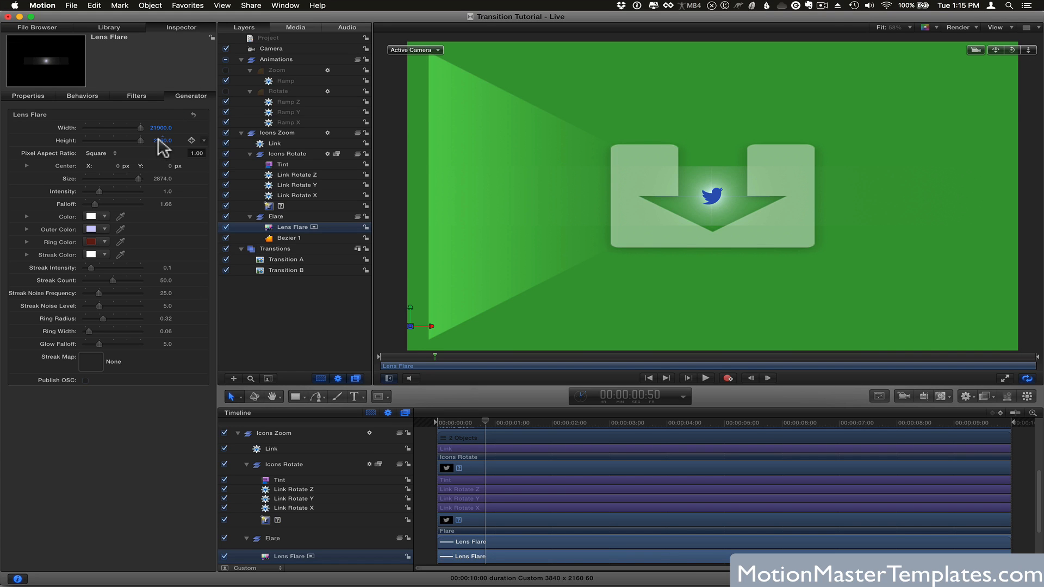
pyautogui.moveTo(162, 138); pyautogui.dragTo(162, 131)
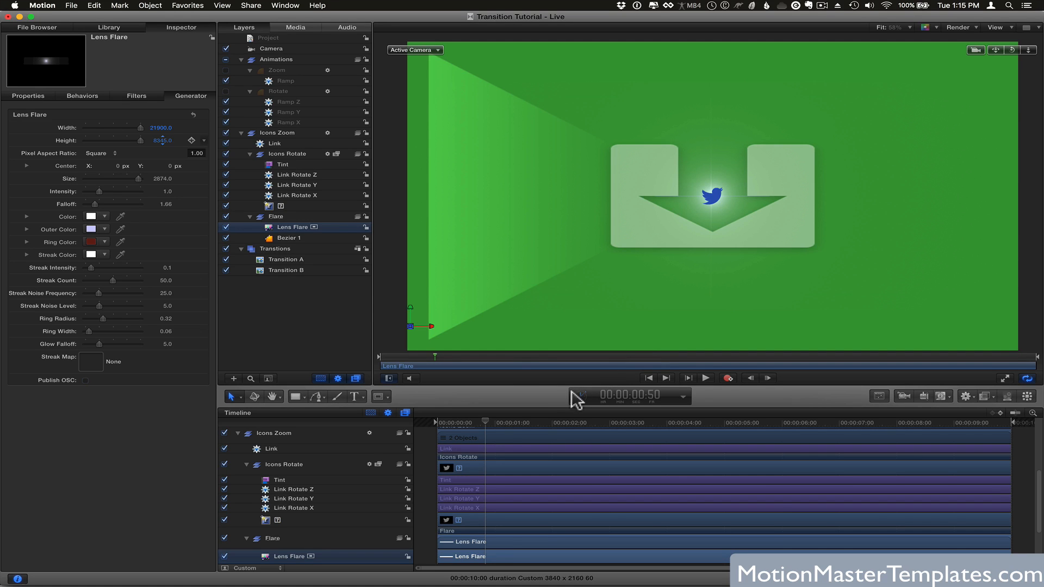
pyautogui.click(512, 421)
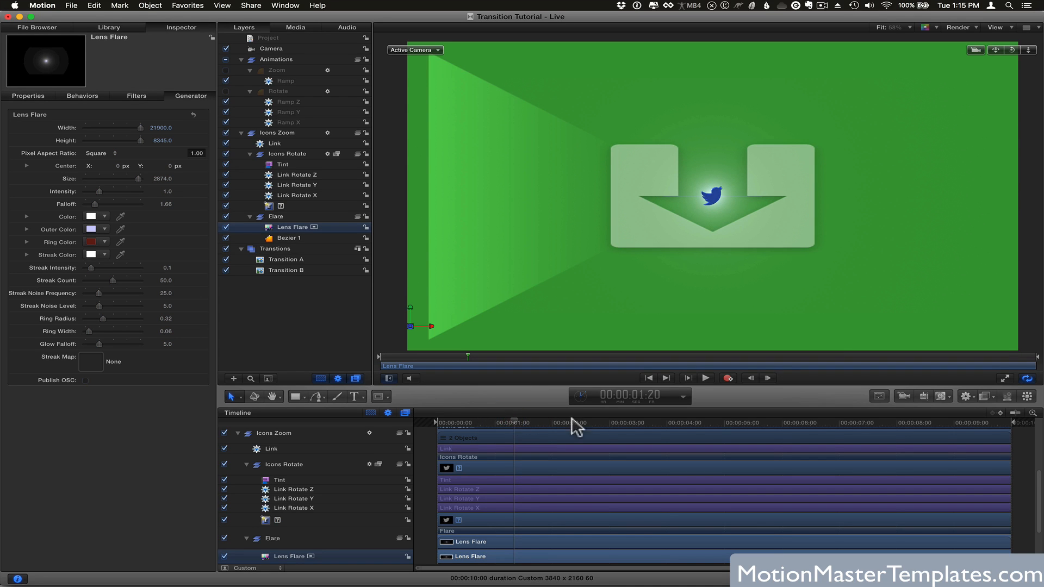
pyautogui.press('space')
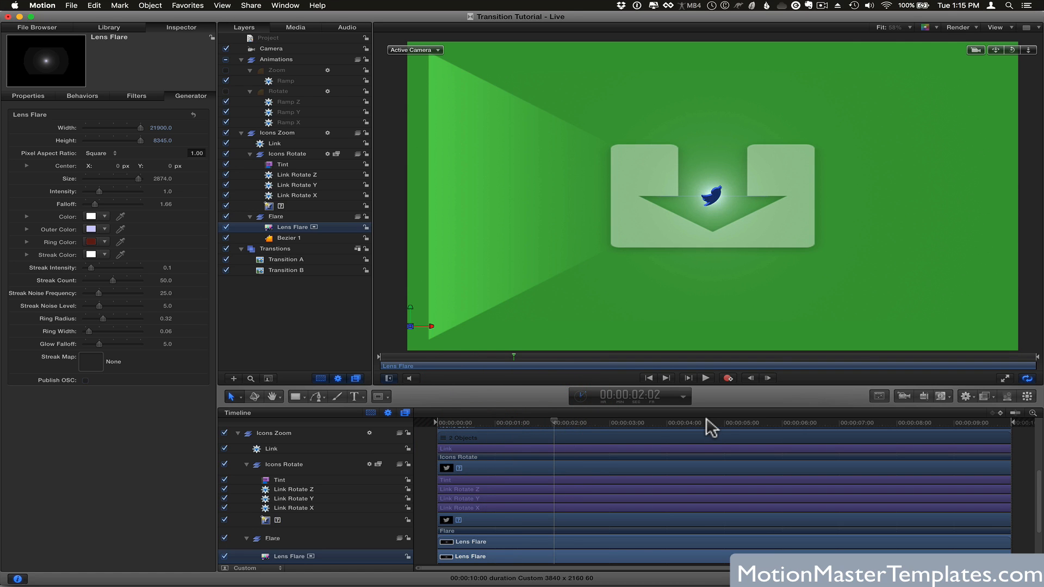
pyautogui.click(706, 421)
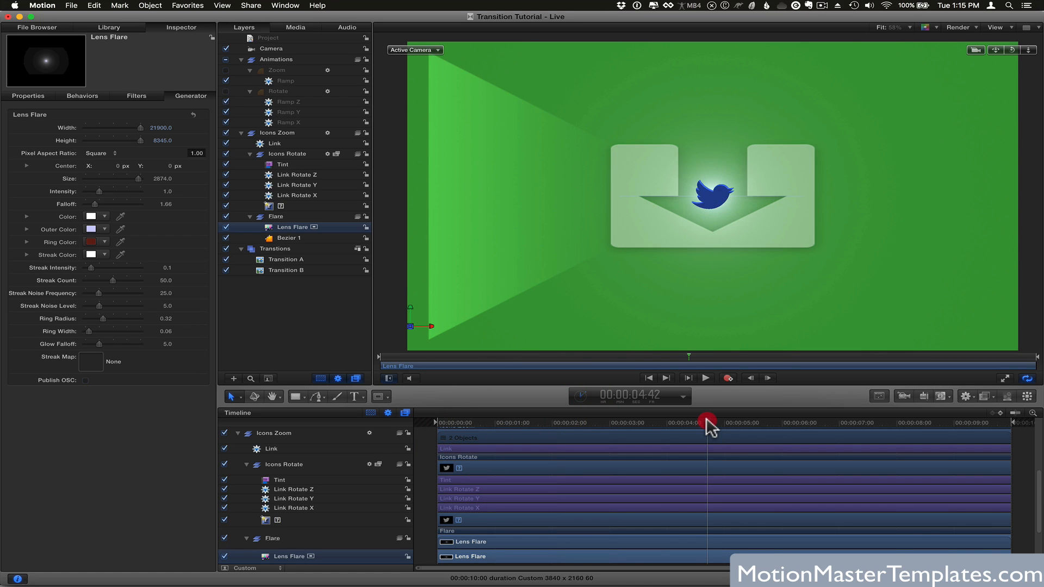
pyautogui.moveTo(706, 419); pyautogui.dragTo(726, 449)
pyautogui.moveTo(644, 450); pyautogui.dragTo(485, 435)
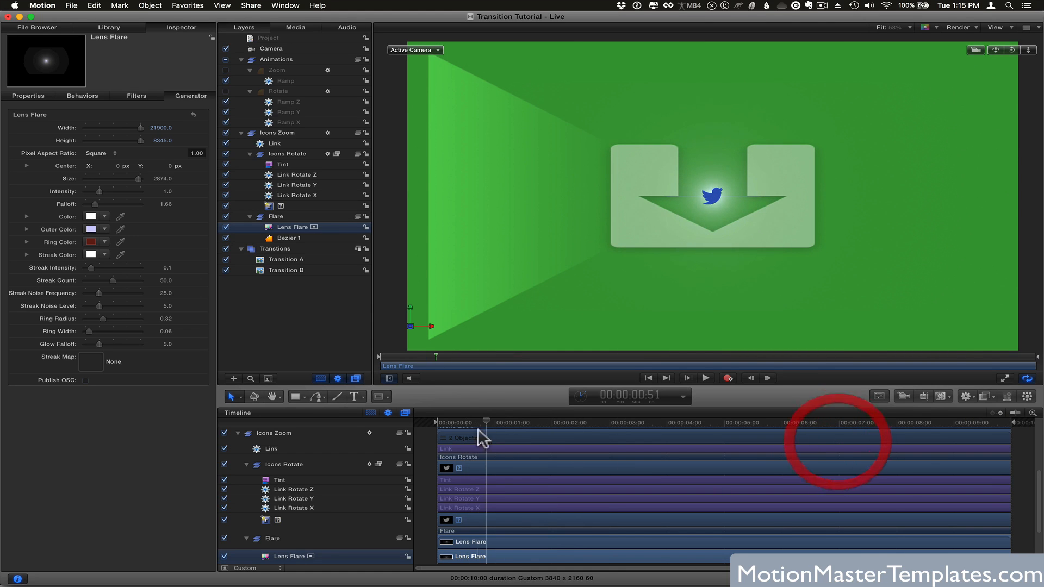
# Collapse the Icons Rotate and Flare groups and save the project.
pyautogui.click(250, 154)
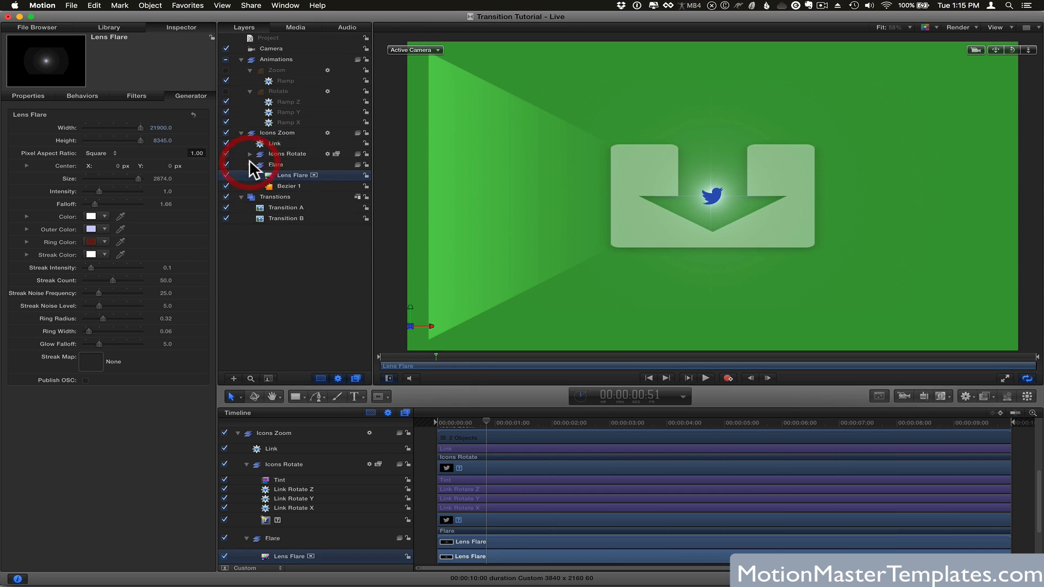
pyautogui.click(250, 164)
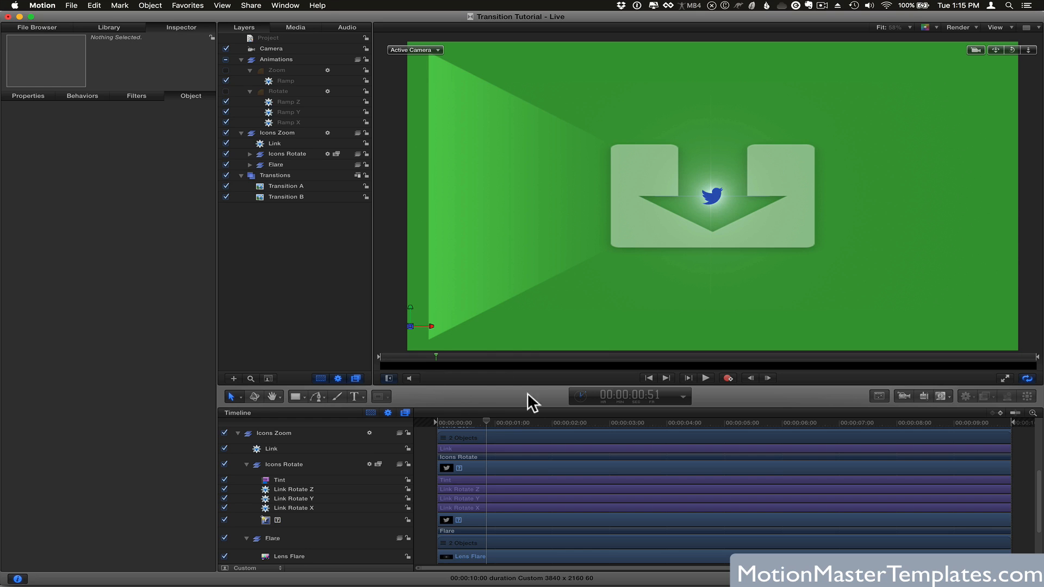
pyautogui.moveTo(485, 424); pyautogui.dragTo(517, 422)
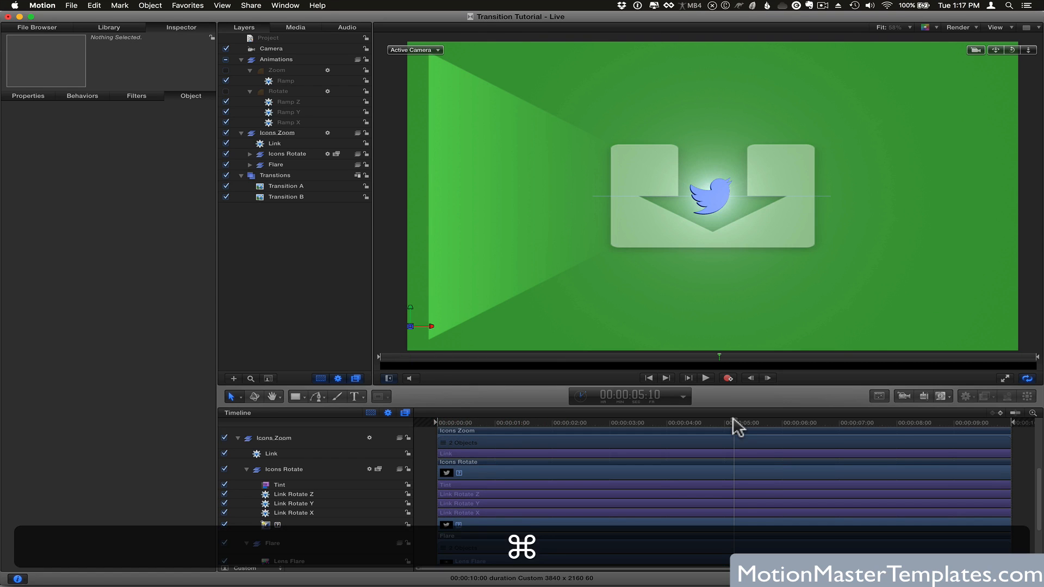
pyautogui.press('super+s')
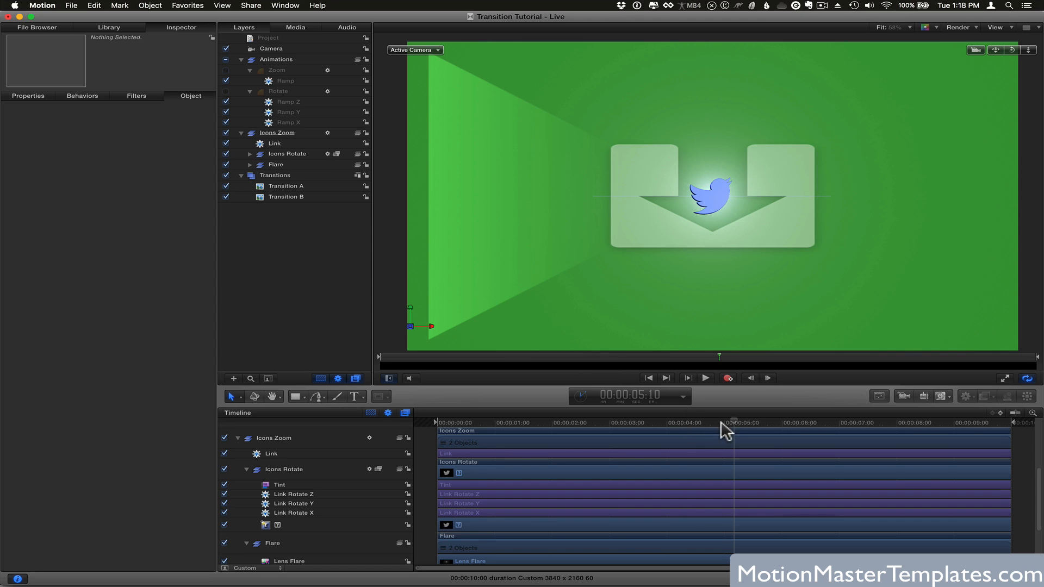
# Go to 00:00:07:55 in the timeline and copy the Icons Zoom group's Z position value there.
pyautogui.moveTo(721, 422); pyautogui.dragTo(706, 418)
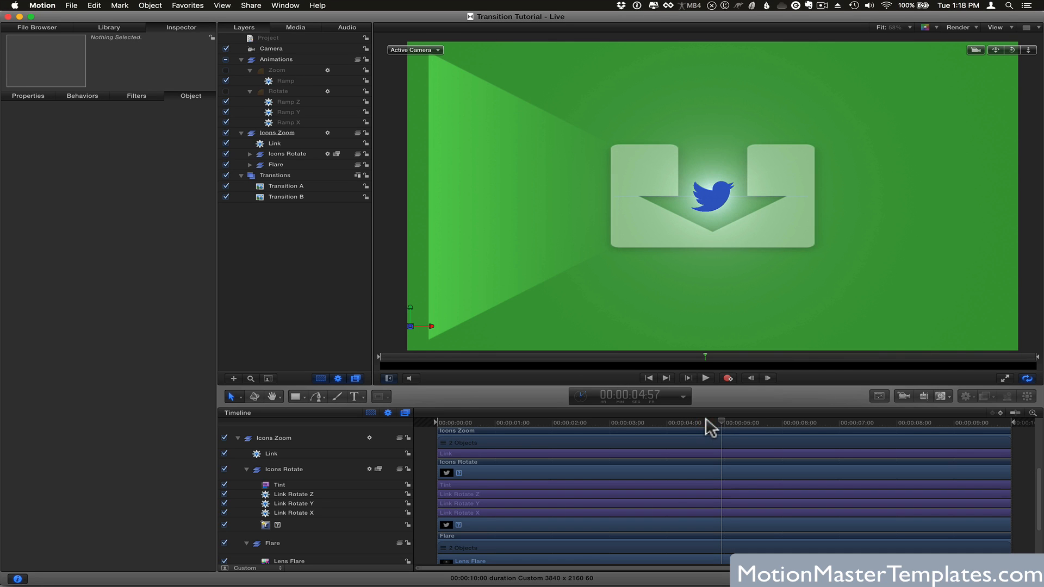
pyautogui.moveTo(784, 424); pyautogui.dragTo(890, 419)
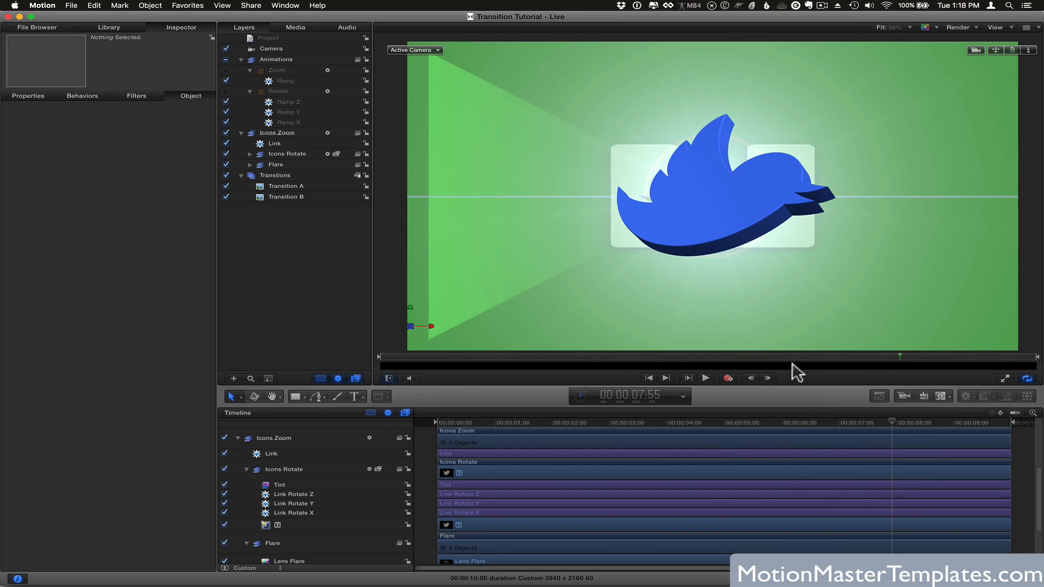
pyautogui.click(274, 133)
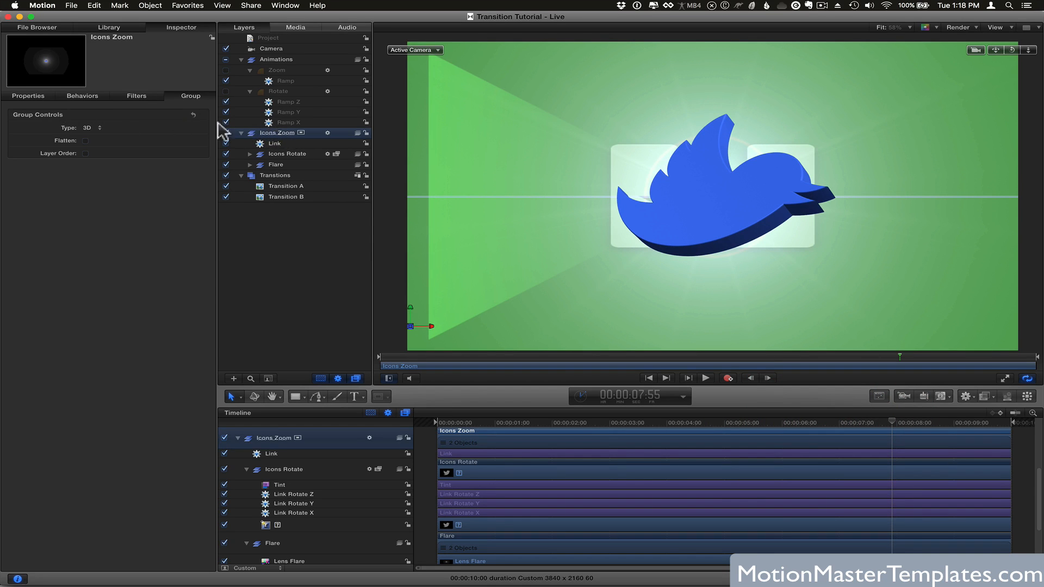
pyautogui.click(41, 101)
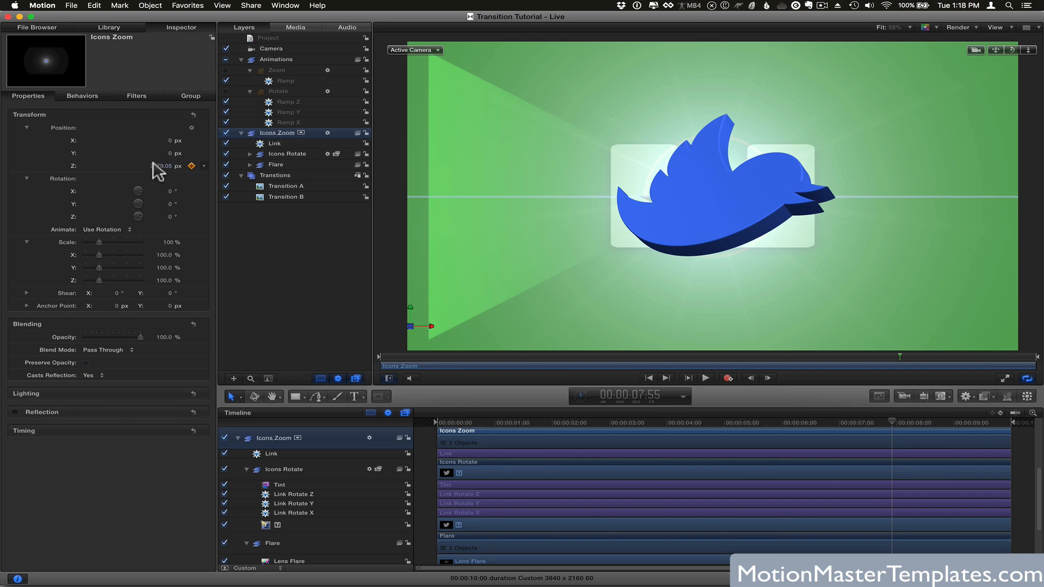
pyautogui.click(157, 166)
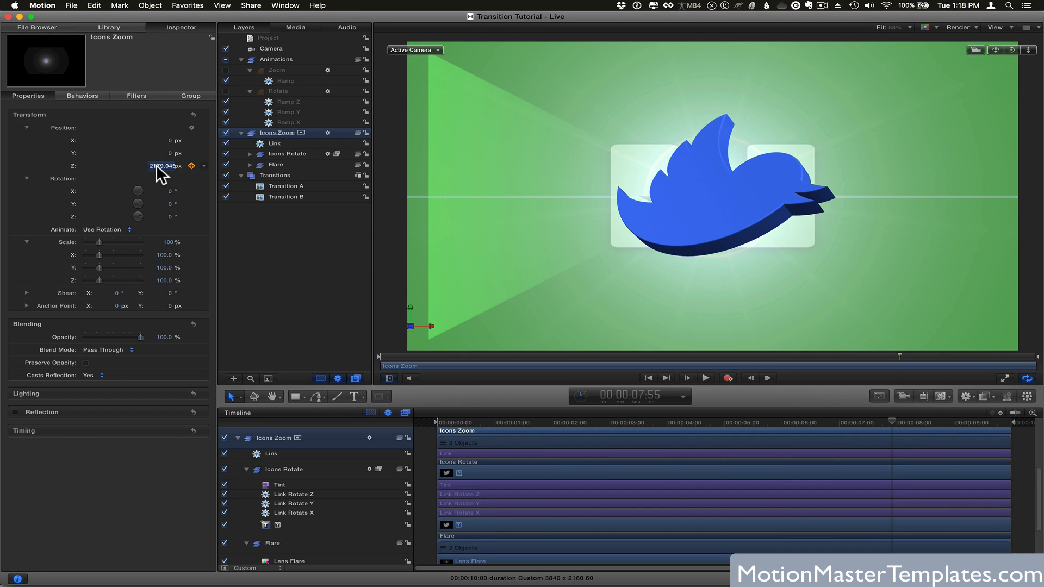
pyautogui.press('super+c')
pyautogui.click(125, 159)
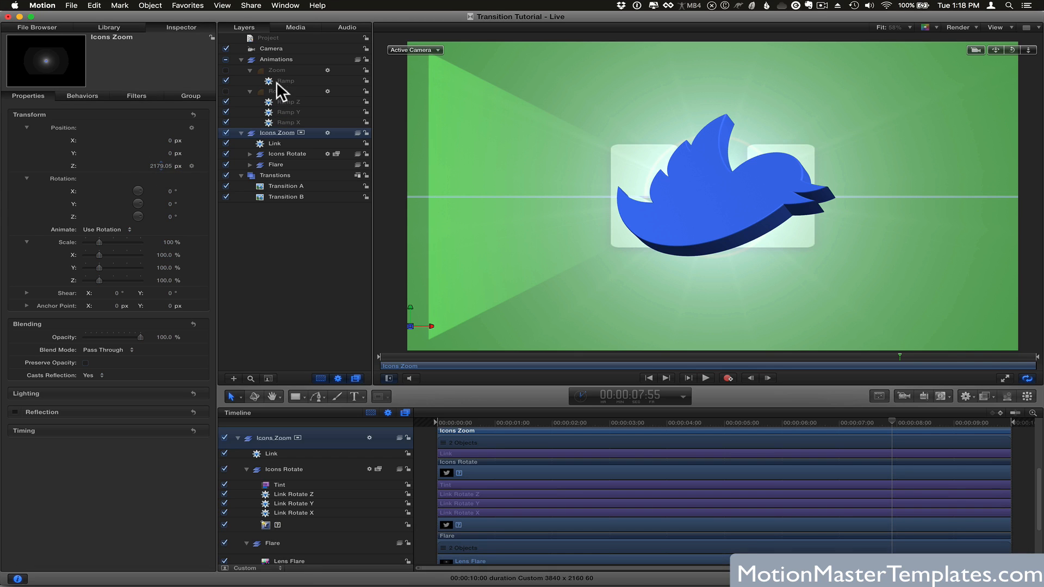
# Draw a rectangle in the Animations group at the start of the timeline and reset its transform to zero position.
pyautogui.click(272, 58)
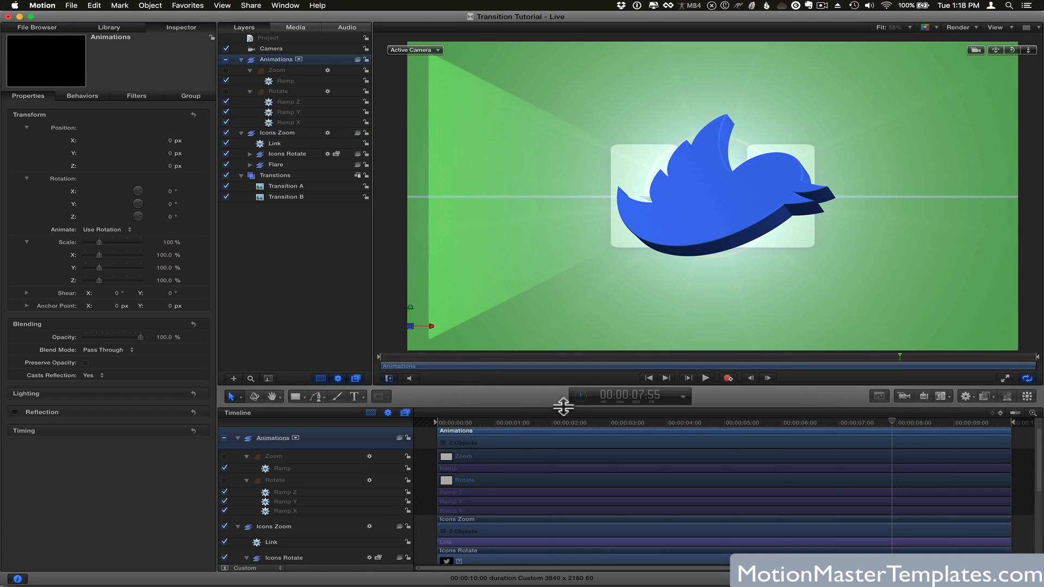
pyautogui.click(520, 423)
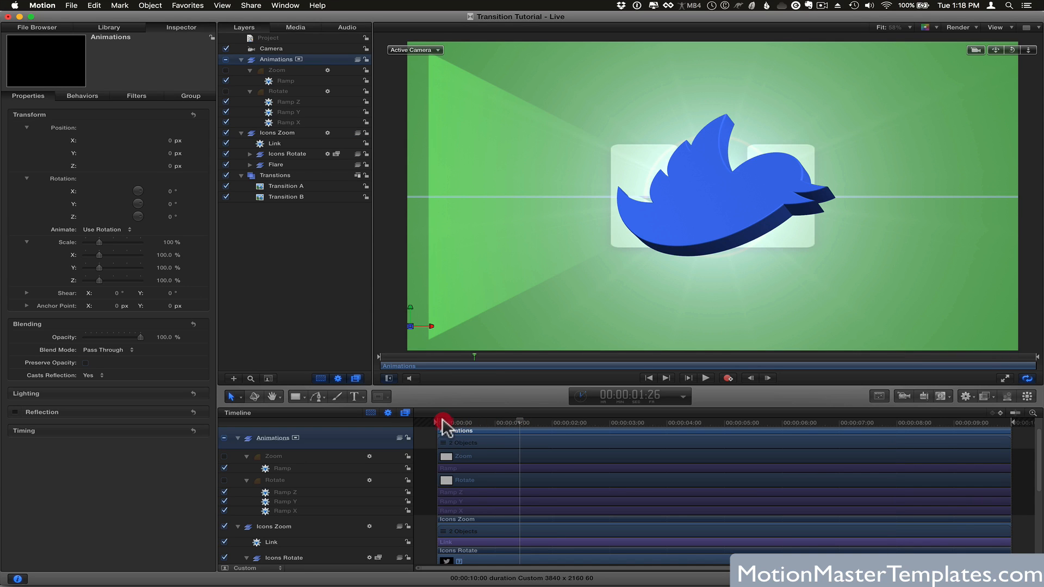
pyautogui.moveTo(444, 424); pyautogui.dragTo(432, 426)
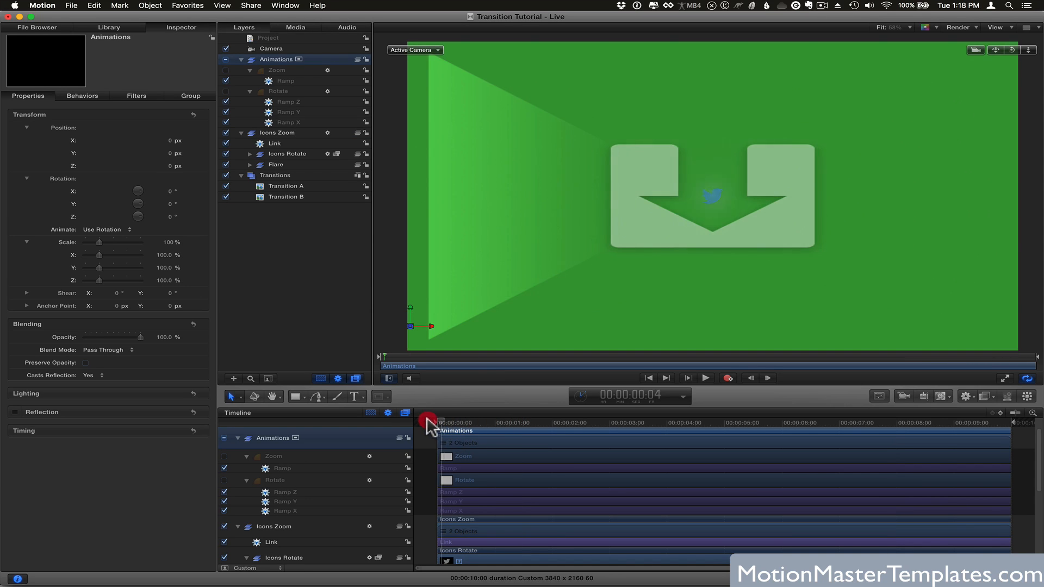
pyautogui.click(296, 396)
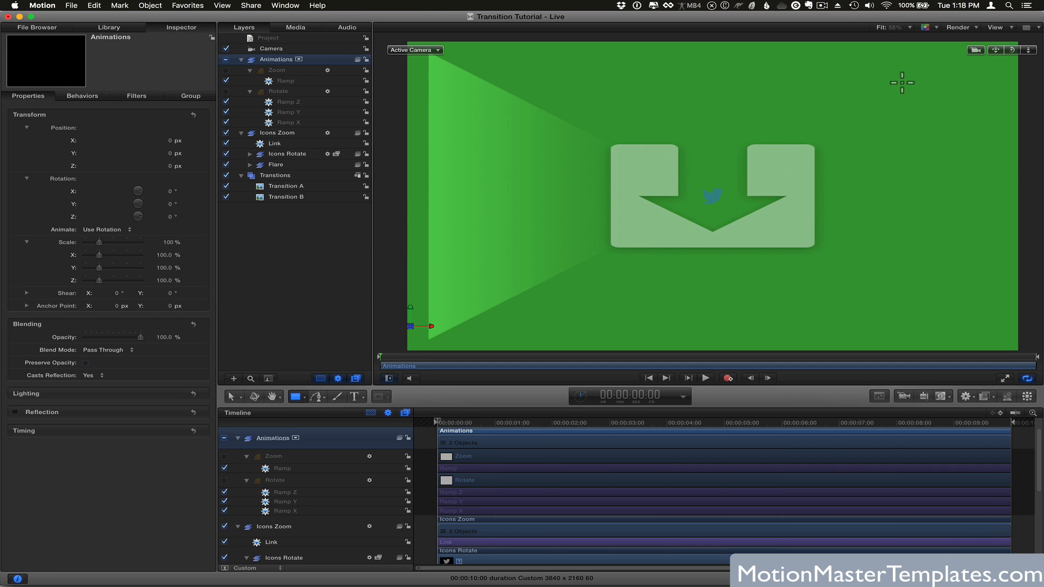
pyautogui.moveTo(880, 150)
pyautogui.mouseDown()
pyautogui.moveTo(960, 195)
pyautogui.moveTo(970, 223)
pyautogui.mouseUp()
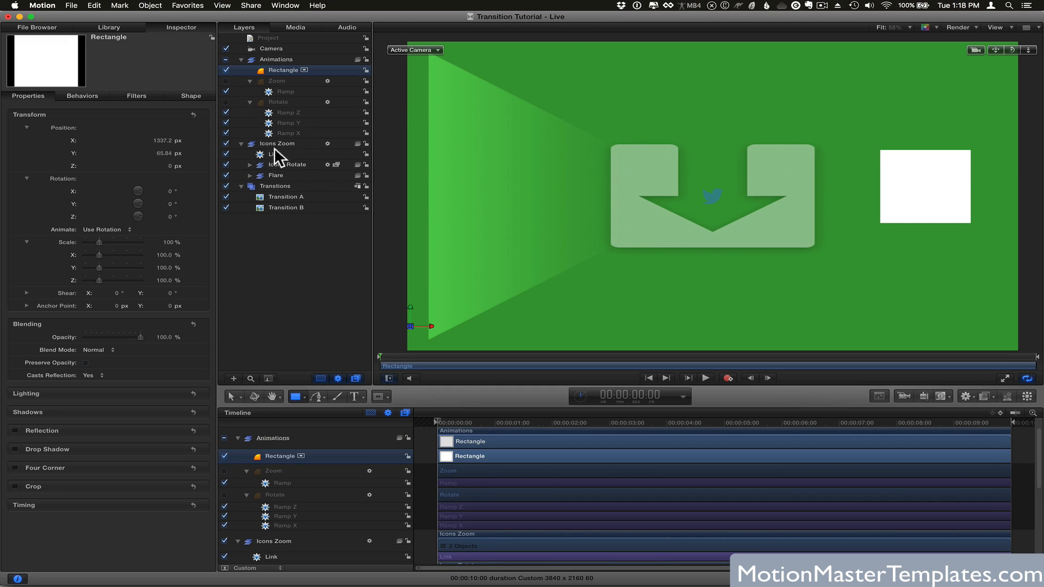
pyautogui.click(192, 114)
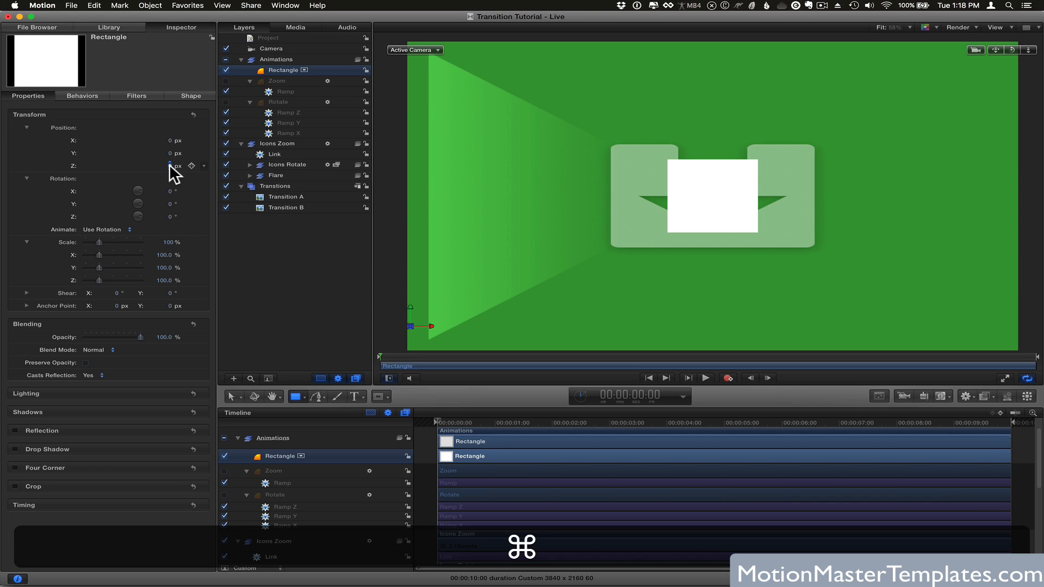
# Paste the copied value 2179.05 px into the new rectangle's Z position.
pyautogui.press('super+v')
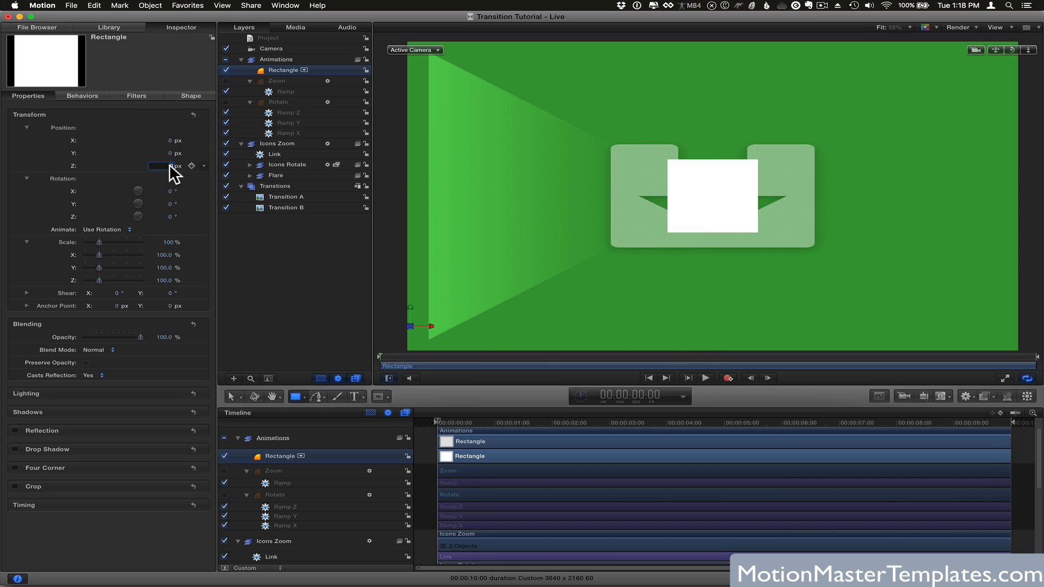
pyautogui.press('super+v')
pyautogui.press('Return')
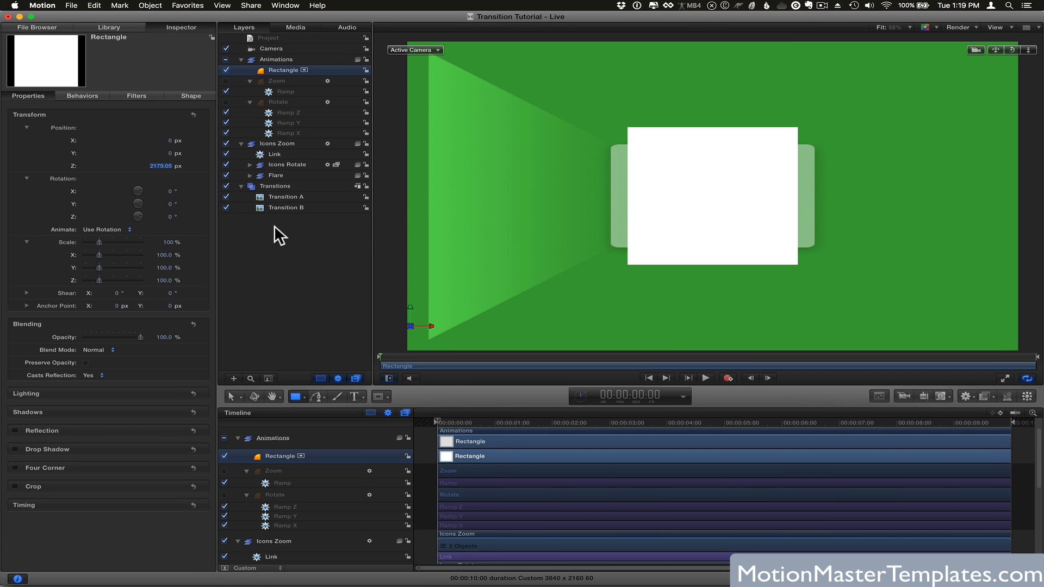
# Hide the new rectangle in the Animations group and rename it Focus.
pyautogui.click(226, 70)
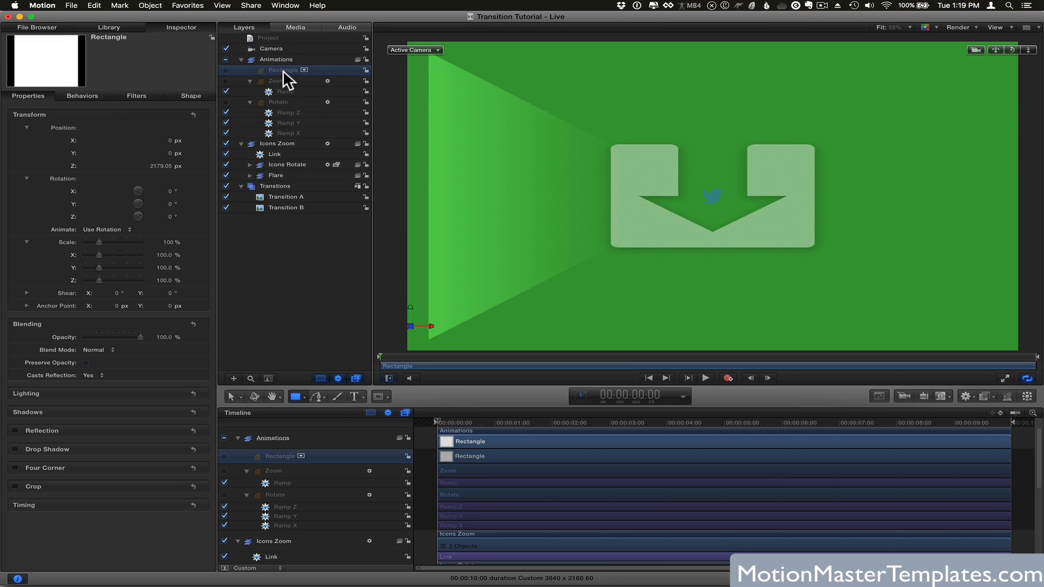
pyautogui.write('Focu')
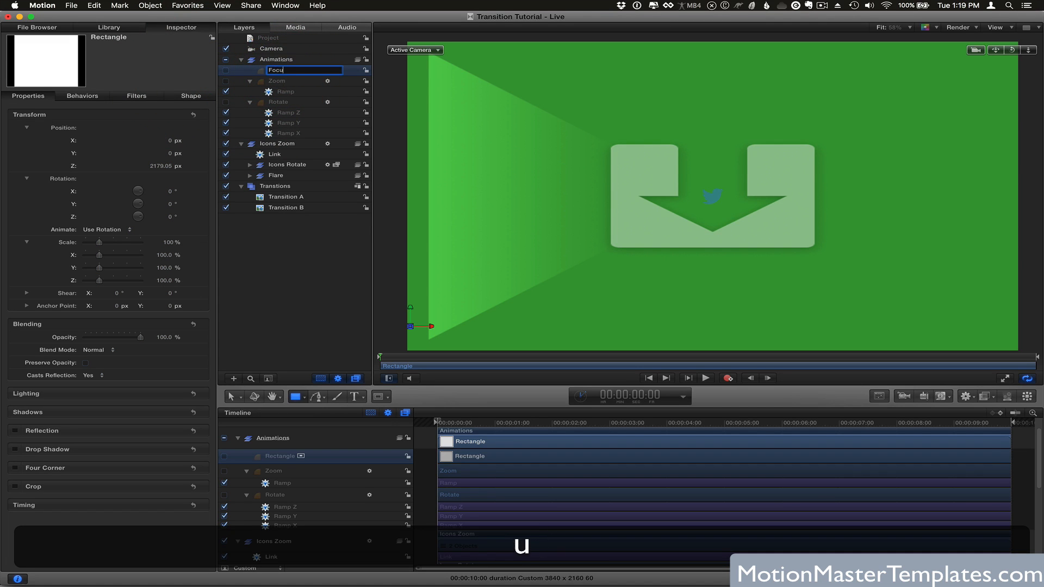
pyautogui.write('s')
pyautogui.press('Return')
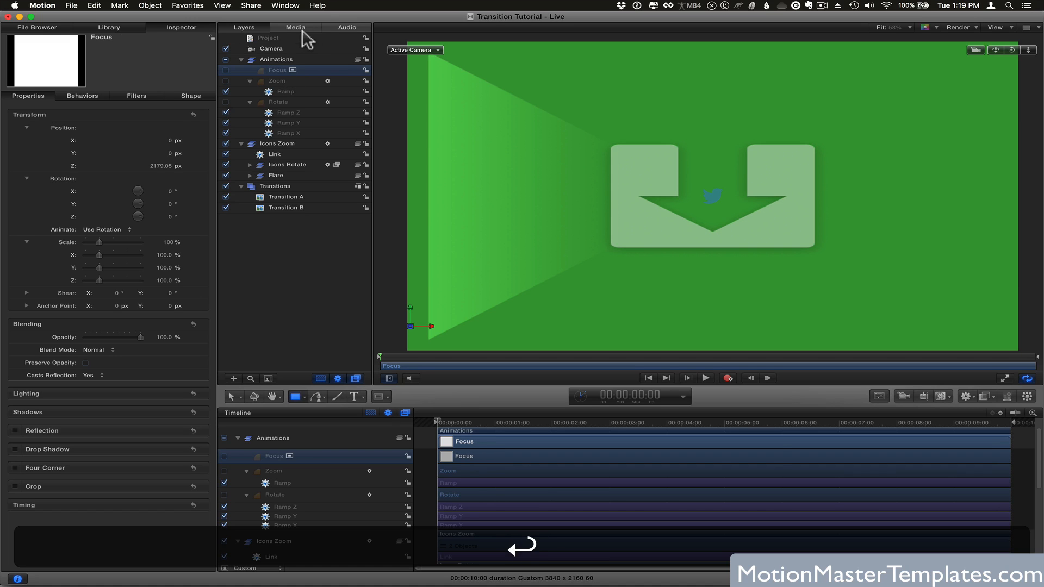
# Add a Focus behavior to the camera with its transition at 0% and the Focus rectangle as its target.
pyautogui.click(268, 46)
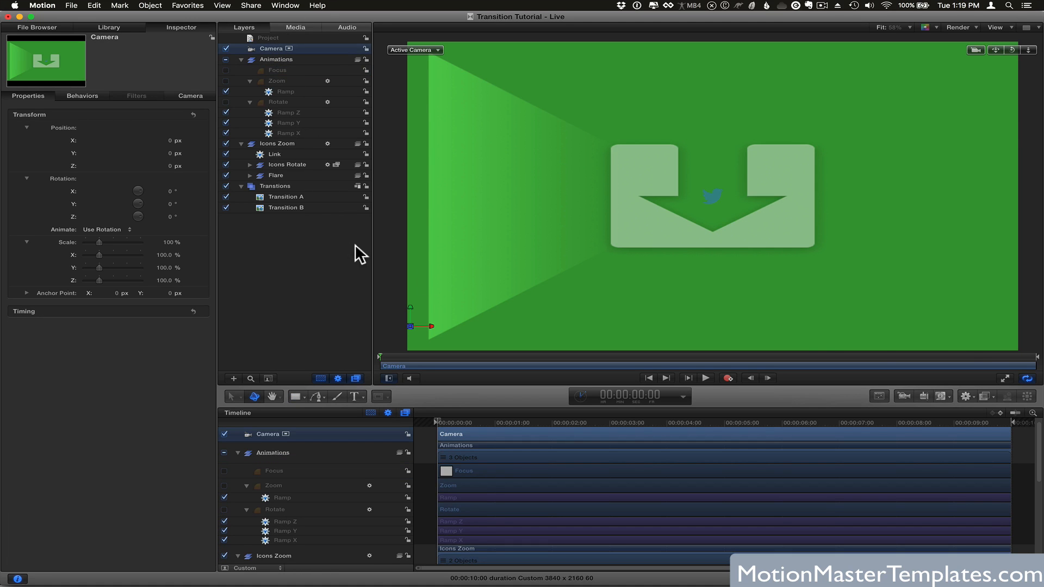
pyautogui.click(966, 392)
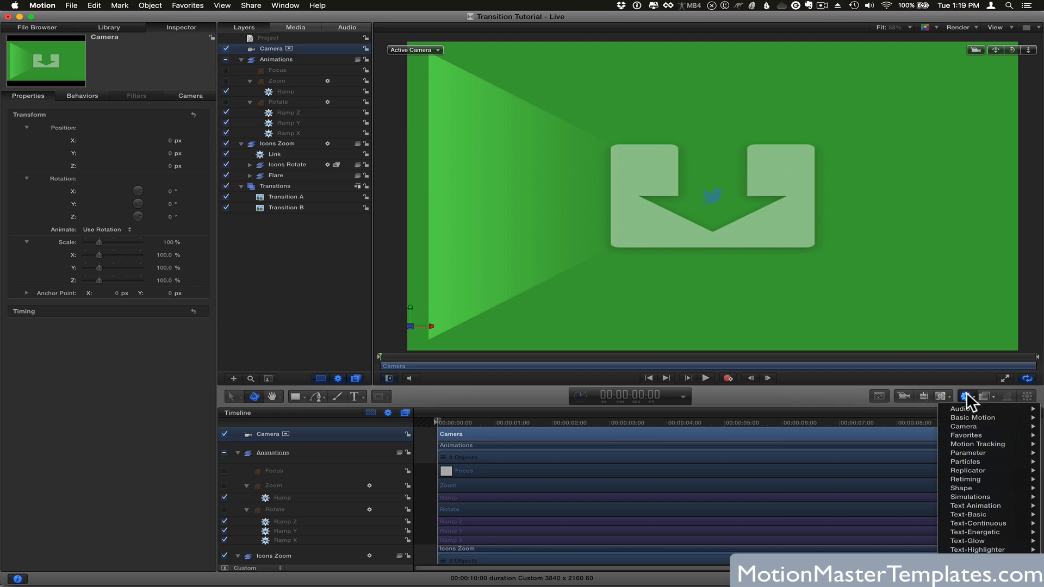
pyautogui.moveTo(964, 433)
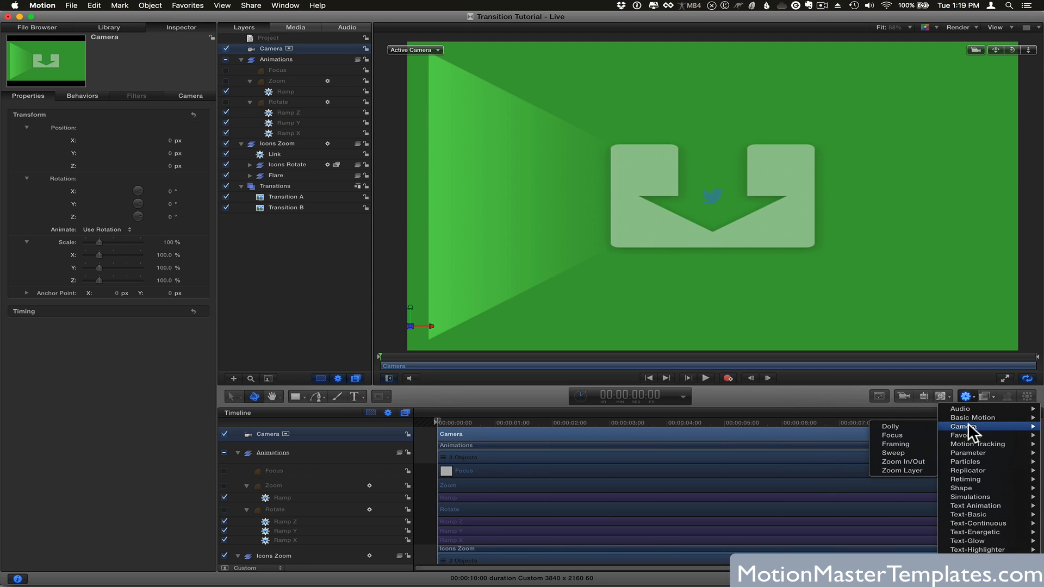
pyautogui.click(896, 433)
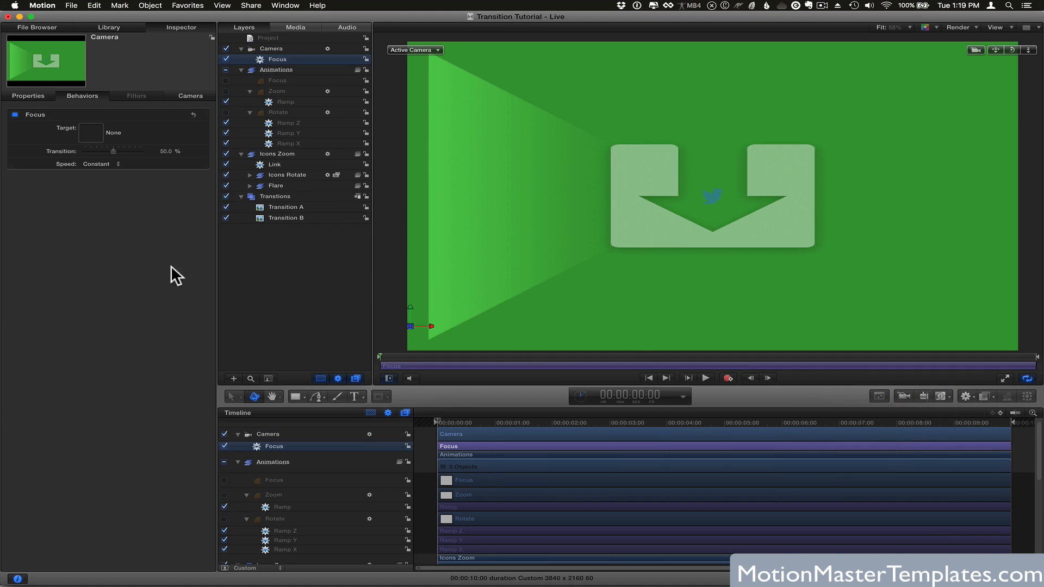
pyautogui.moveTo(106, 149); pyautogui.dragTo(76, 149)
pyautogui.moveTo(261, 80); pyautogui.dragTo(96, 128)
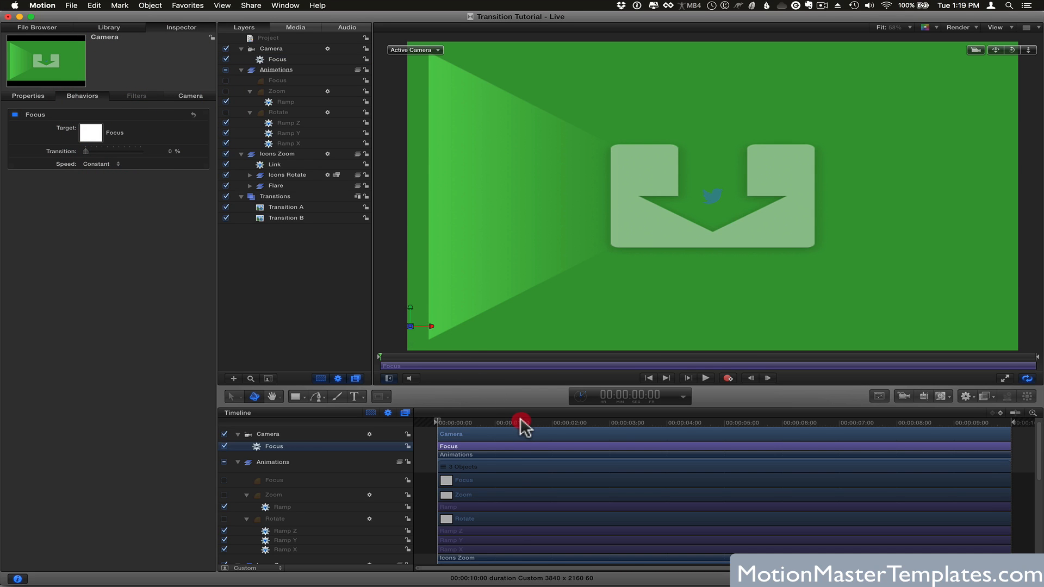
# Turn on depth of field rendering at 00:00:07:03, check the blur back through the animation, and return to the start of the timeline.
pyautogui.moveTo(521, 422); pyautogui.dragTo(842, 422)
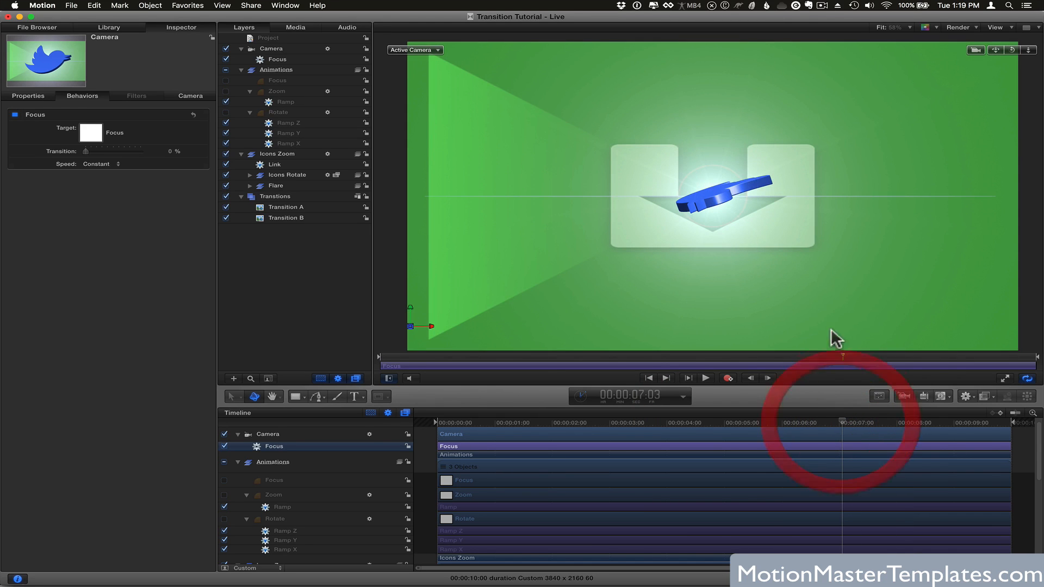
pyautogui.click(954, 26)
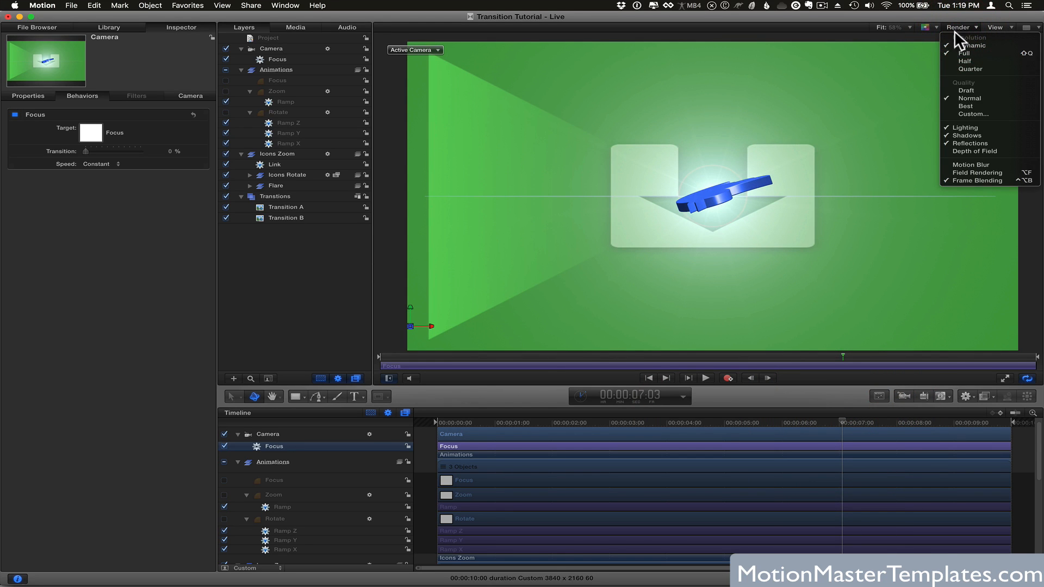
pyautogui.click(967, 150)
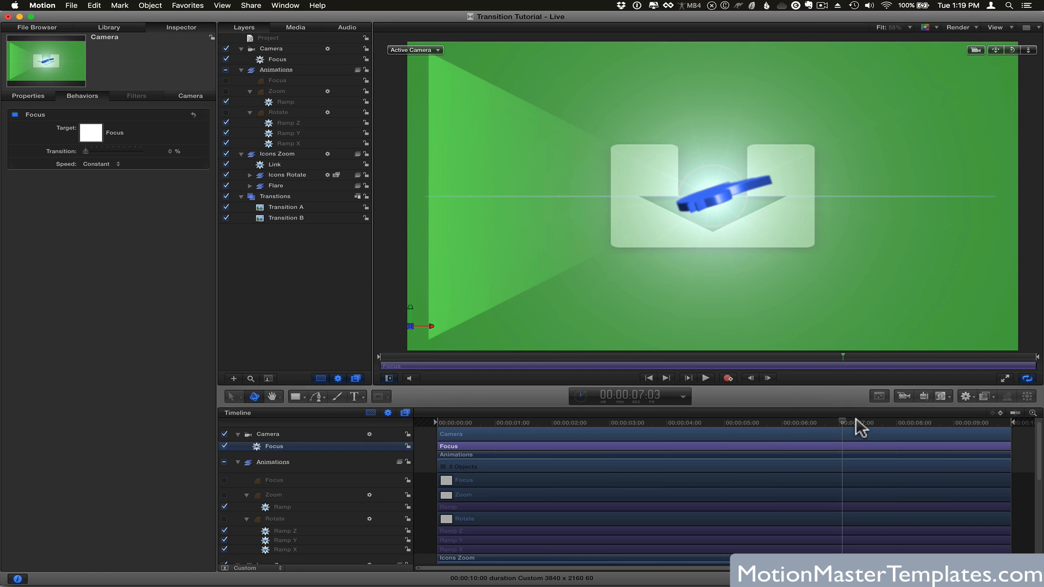
pyautogui.moveTo(856, 422); pyautogui.dragTo(433, 424)
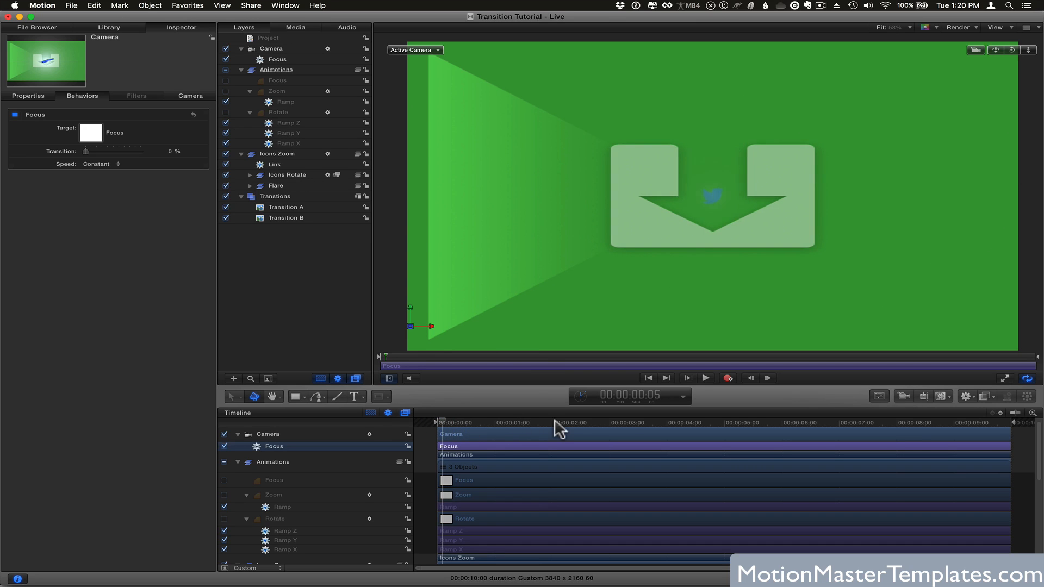
pyautogui.moveTo(554, 421); pyautogui.dragTo(409, 420)
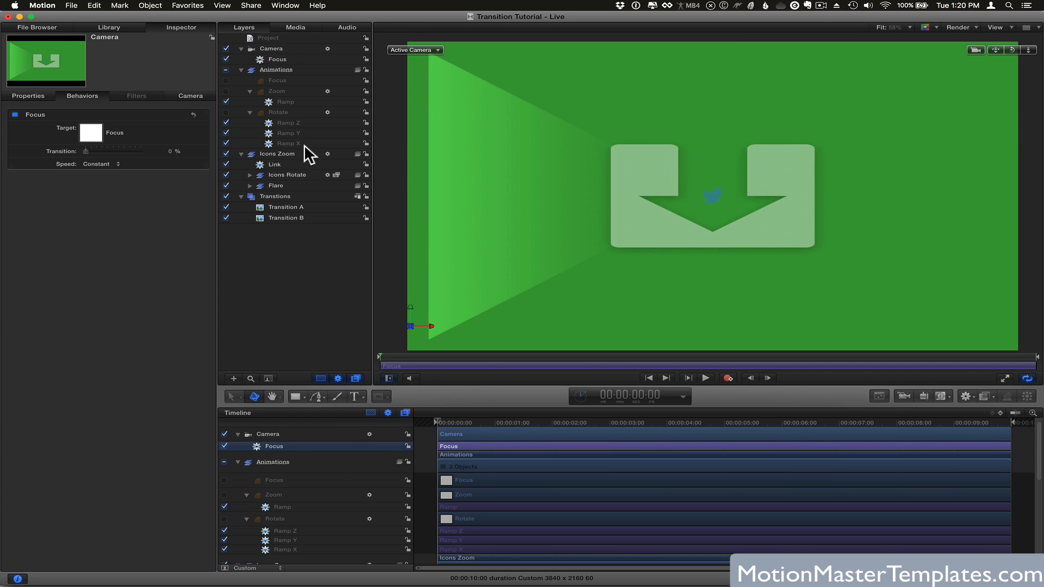
# Set the camera's far plane to 19917 and check the icon along the timeline, stopping at 00:00:08:23.
pyautogui.click(269, 44)
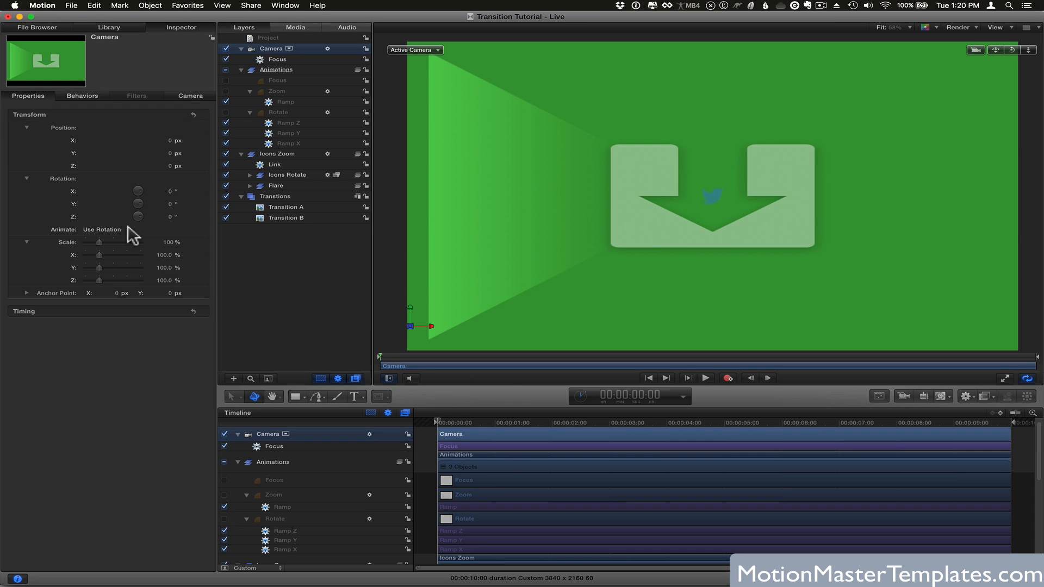
pyautogui.click(183, 96)
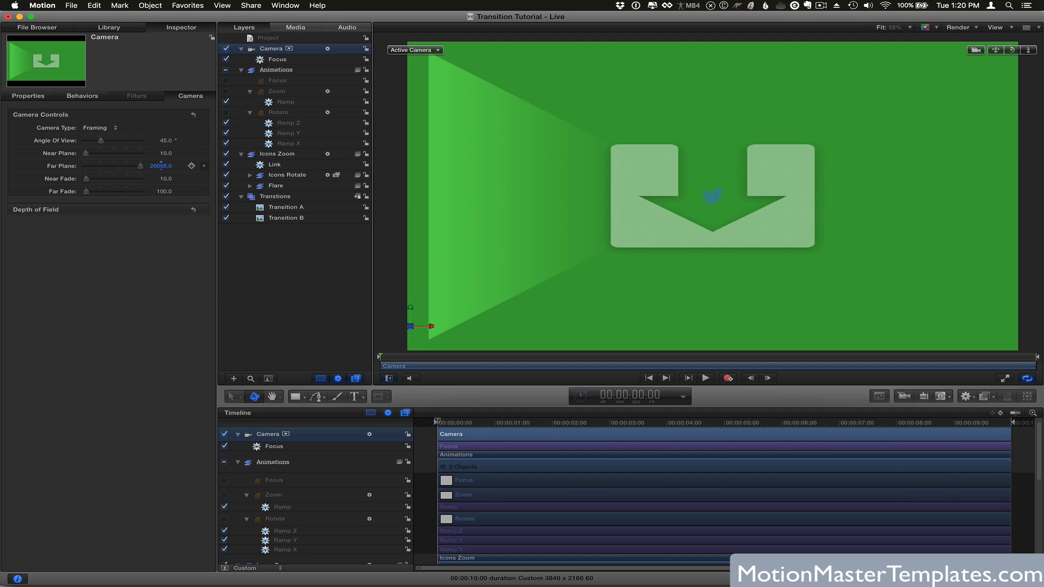
pyautogui.moveTo(161, 166); pyautogui.dragTo(161, 165)
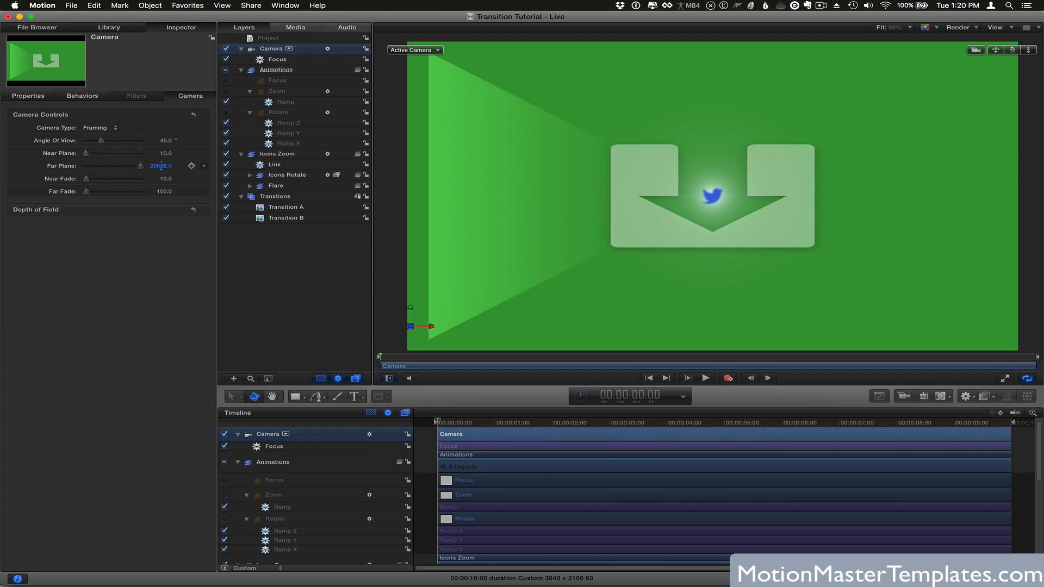
pyautogui.moveTo(161, 166); pyautogui.dragTo(161, 166)
pyautogui.click(461, 422)
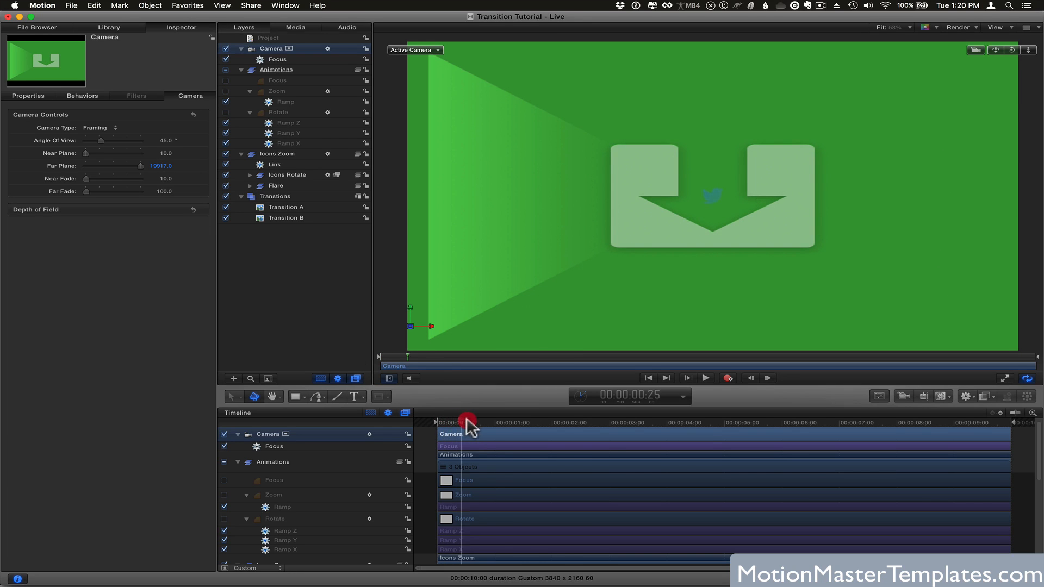
pyautogui.moveTo(466, 420); pyautogui.dragTo(603, 426)
pyautogui.moveTo(740, 424); pyautogui.dragTo(1039, 428)
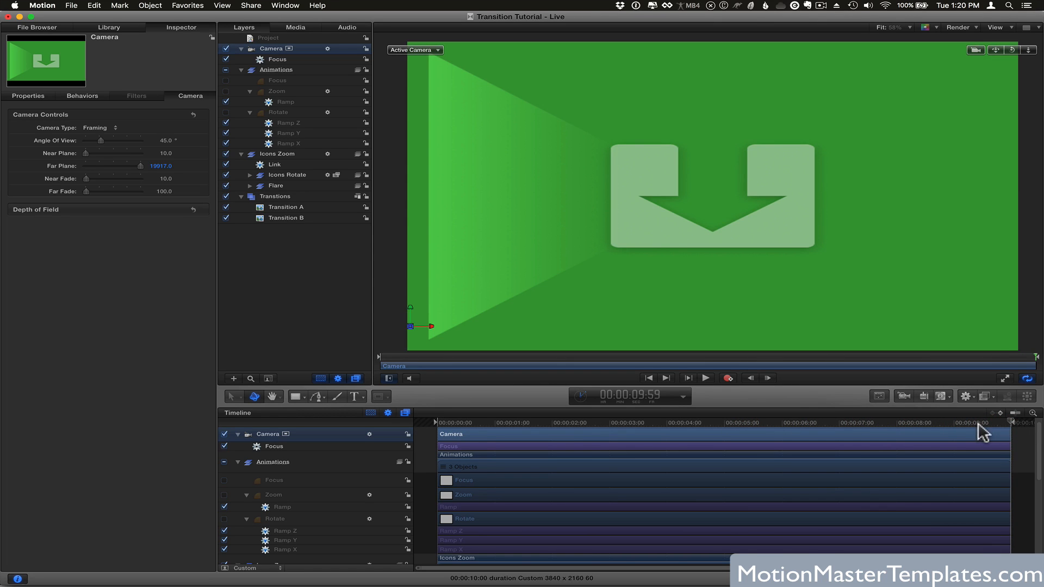
pyautogui.moveTo(977, 422); pyautogui.dragTo(918, 419)
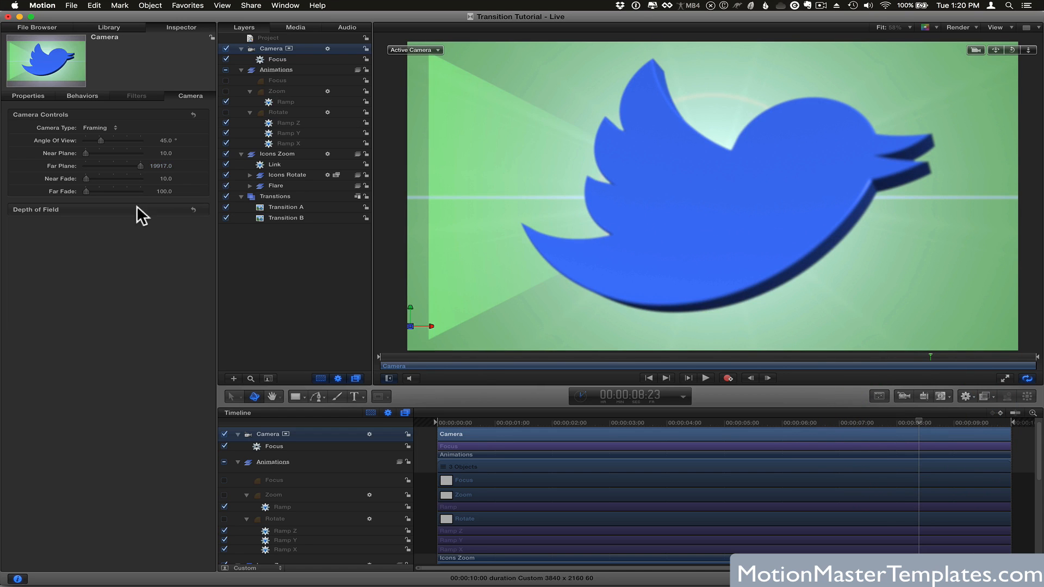
# Raise the camera's DOF blur amount to 33 and check the blurred icon along the timeline up to 00:00:08:38.
pyautogui.click(173, 208)
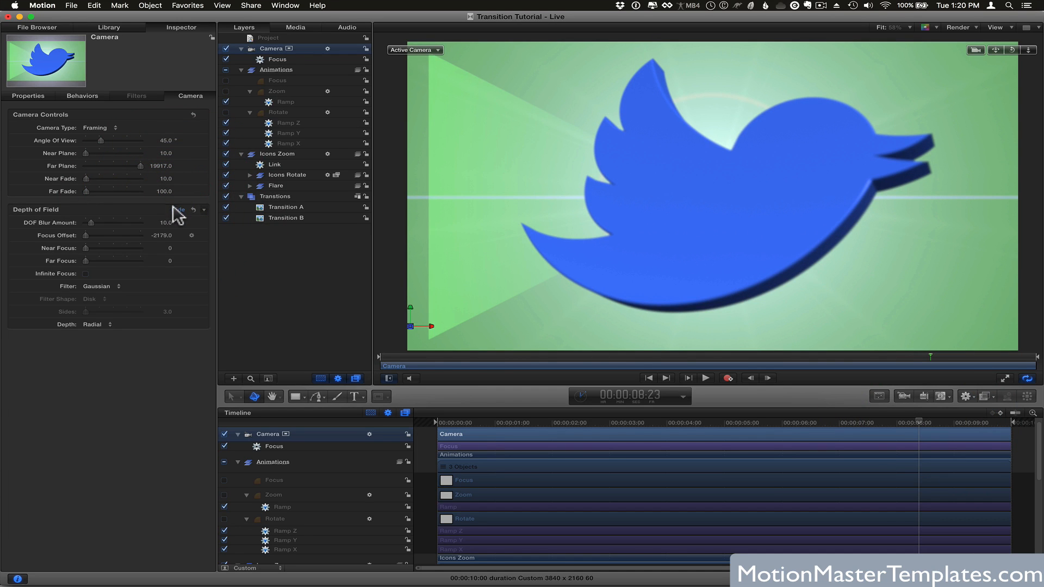
pyautogui.click(99, 222)
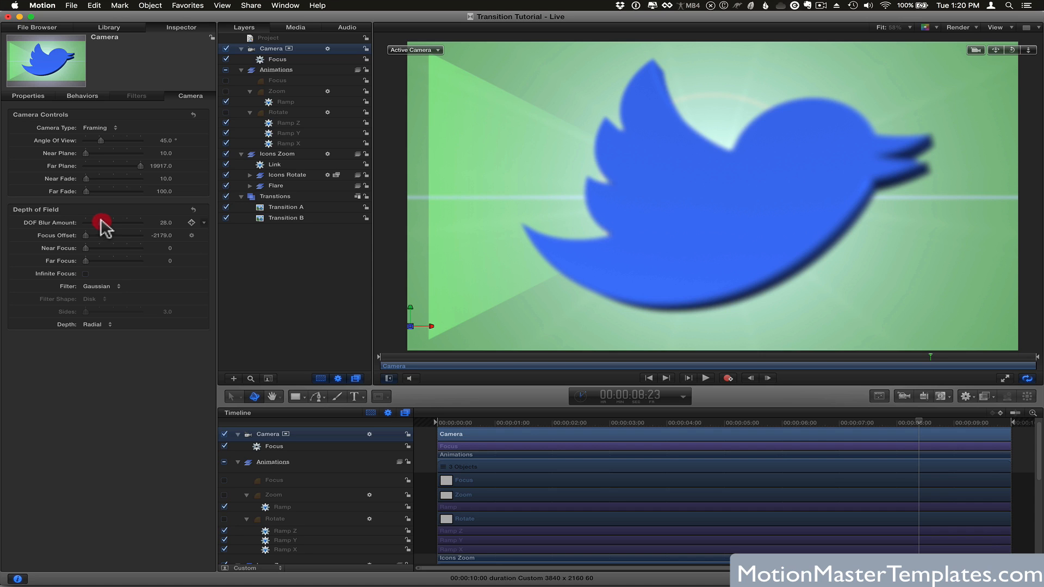
pyautogui.moveTo(100, 220); pyautogui.dragTo(104, 222)
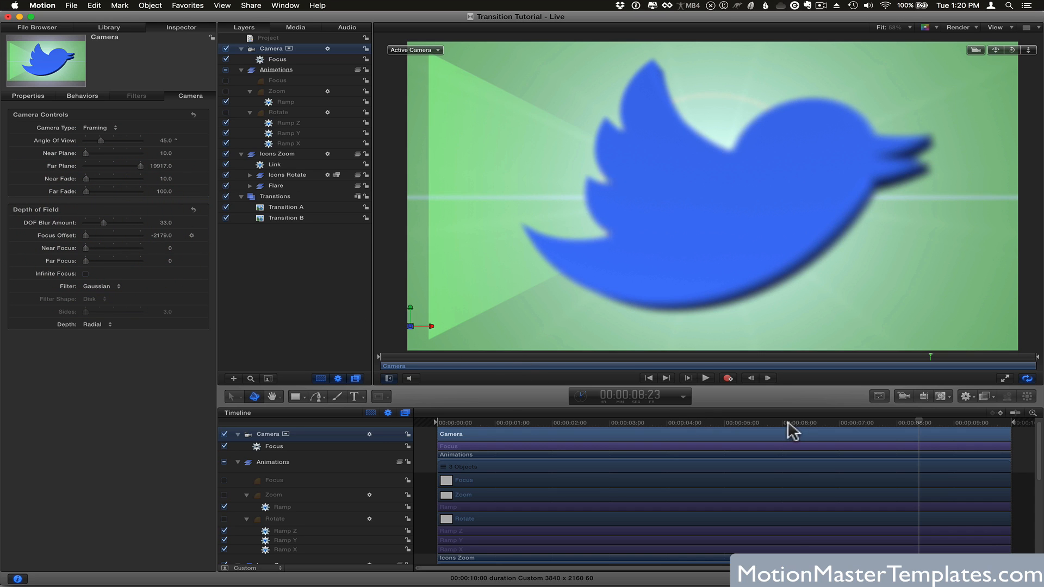
pyautogui.moveTo(789, 424); pyautogui.dragTo(933, 425)
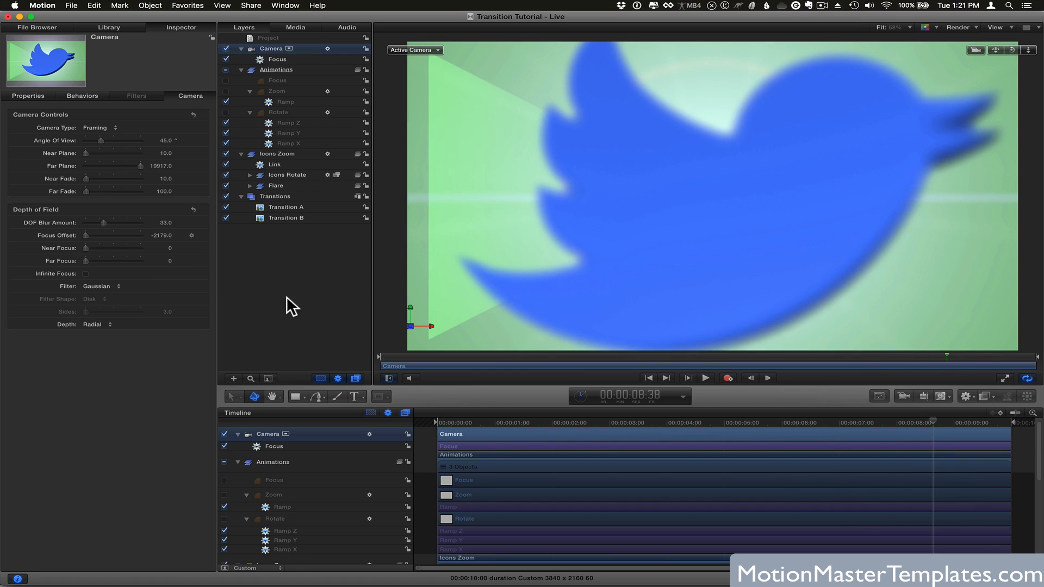
# Set the camera's near focus to 673 and far focus to 1063, checking the icon's sharpness along the timeline.
pyautogui.moveTo(90, 243)
pyautogui.mouseDown()
pyautogui.moveTo(161, 246)
pyautogui.moveTo(100, 255)
pyautogui.mouseUp()
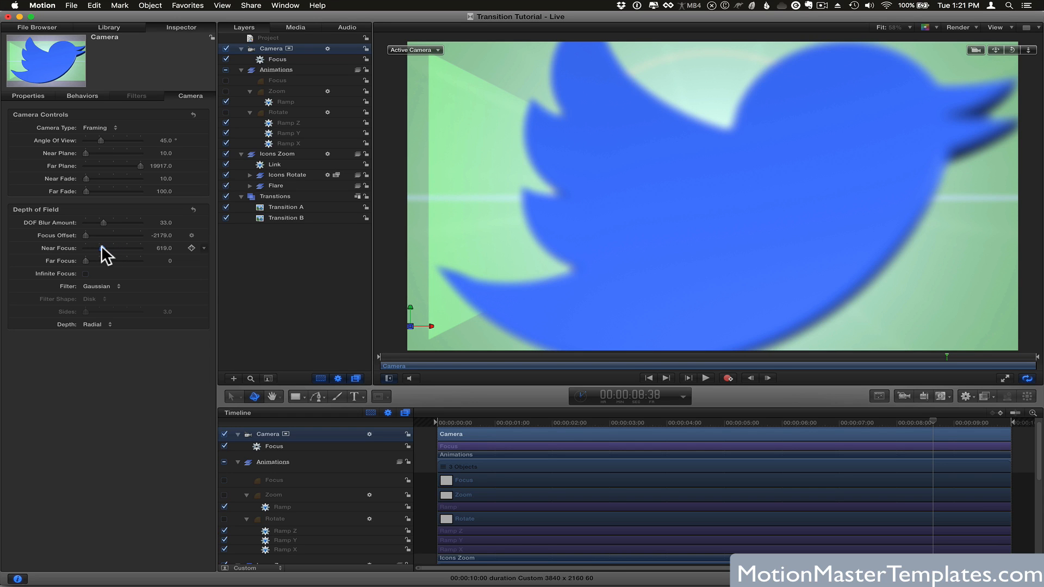
pyautogui.click(902, 420)
pyautogui.moveTo(901, 418); pyautogui.dragTo(860, 422)
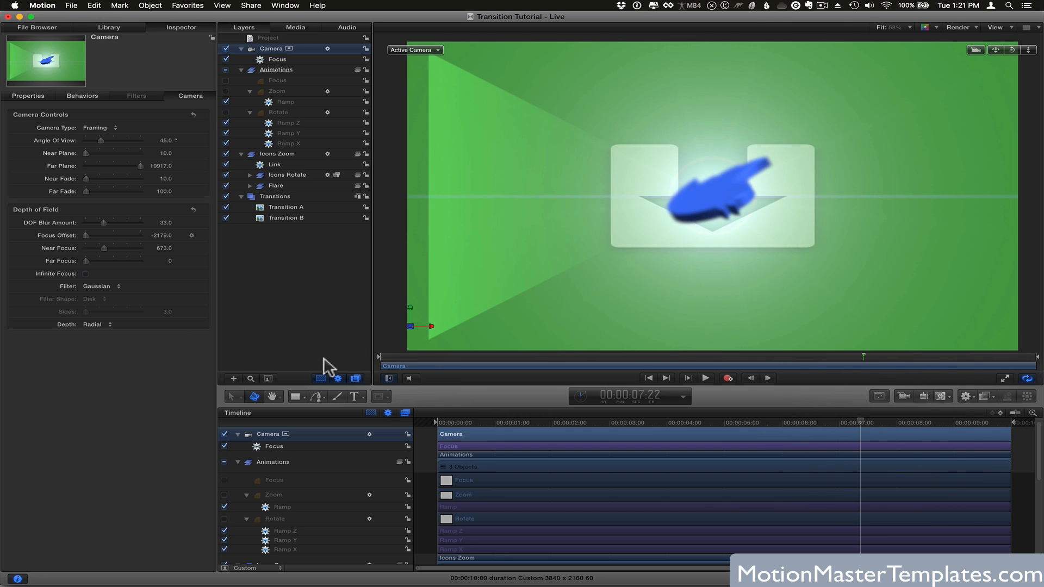
pyautogui.moveTo(85, 261); pyautogui.dragTo(114, 261)
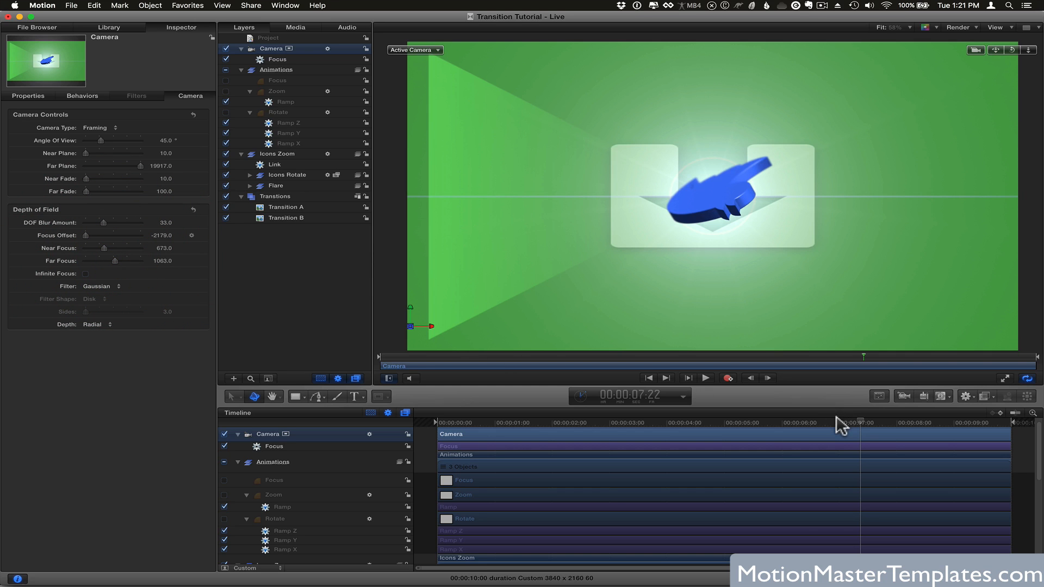
pyautogui.moveTo(837, 421); pyautogui.dragTo(955, 418)
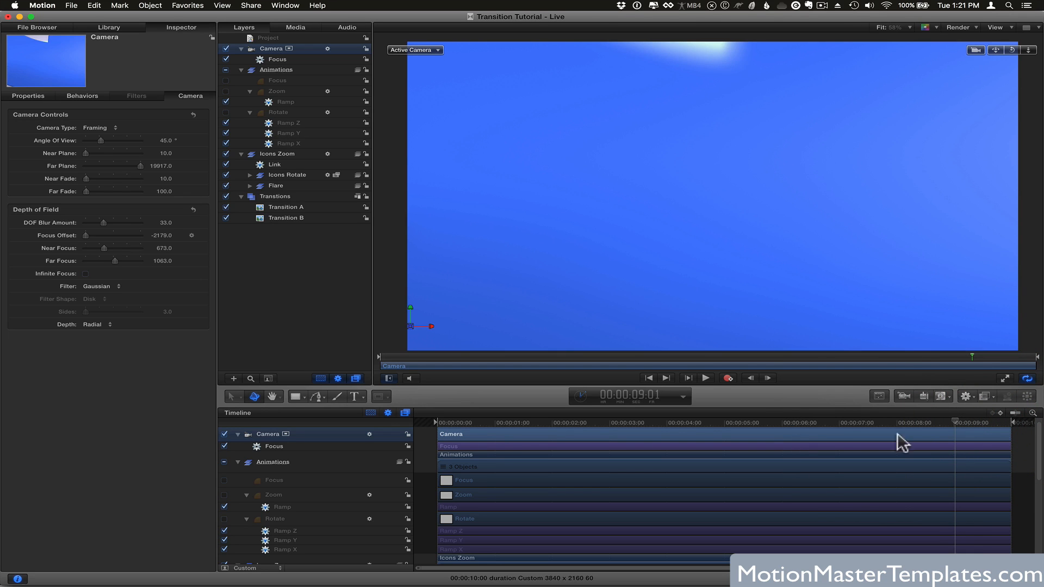
# Trim the end of Transition A to 00:00:09:16, where the icon fills the whole frame.
pyautogui.click(973, 421)
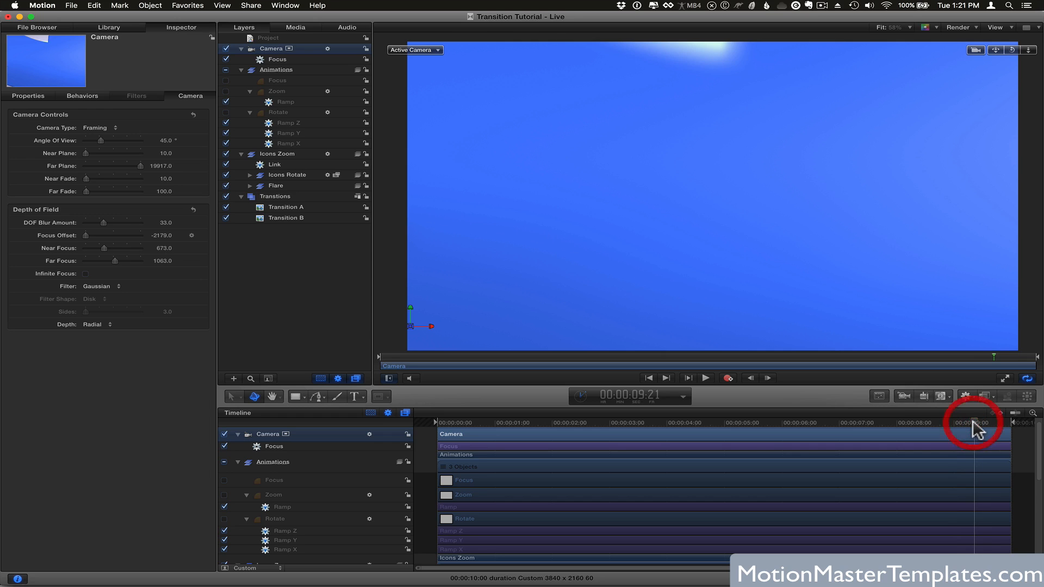
pyautogui.scroll(-1, 973, 490)
pyautogui.scroll(-5, 972, 420)
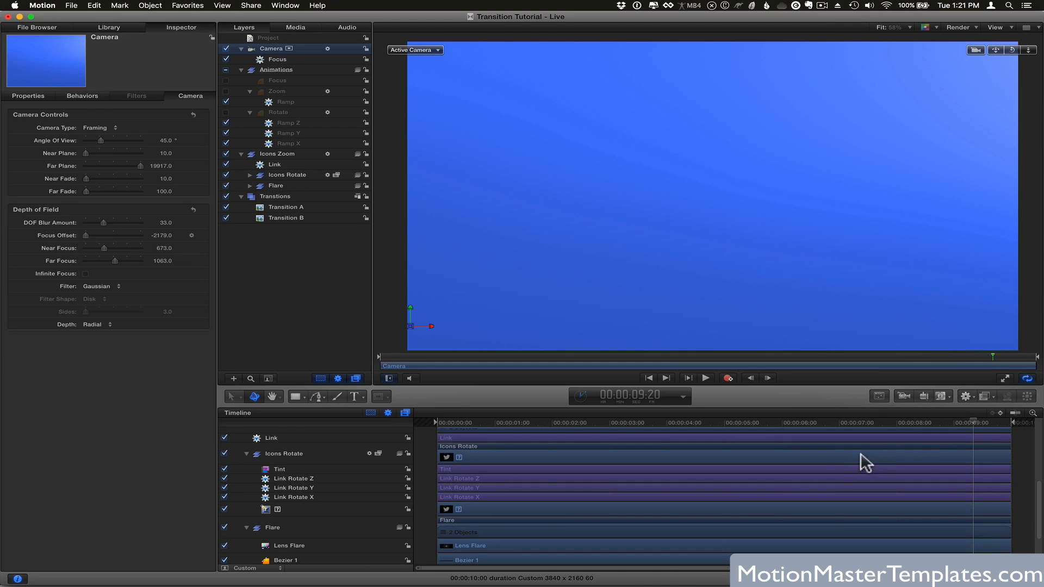
pyautogui.moveTo(974, 421); pyautogui.dragTo(969, 421)
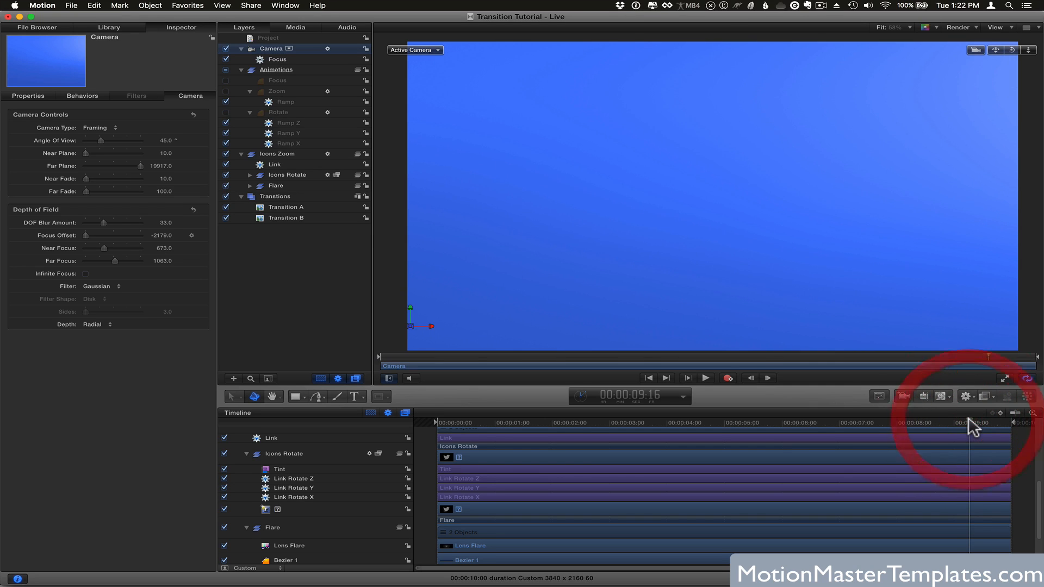
pyautogui.click(279, 206)
pyautogui.scroll(-2, 774, 531)
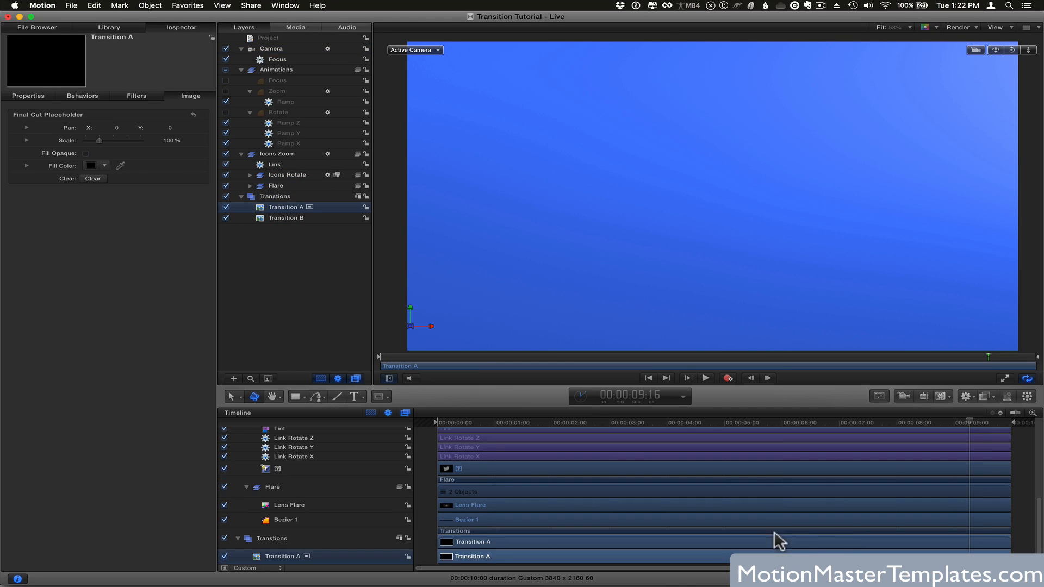
pyautogui.scroll(-2, 848, 529)
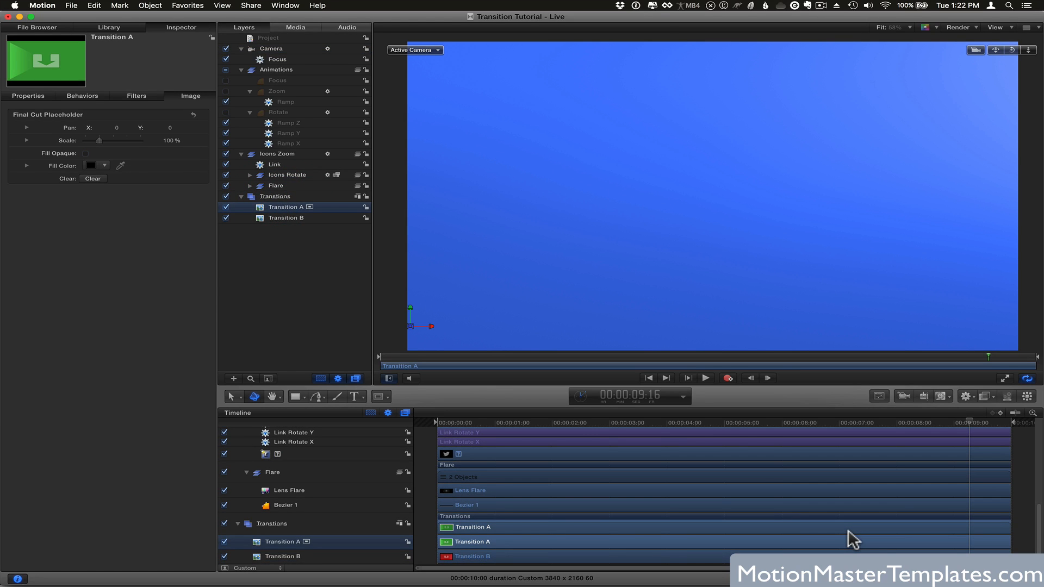
pyautogui.press('o')
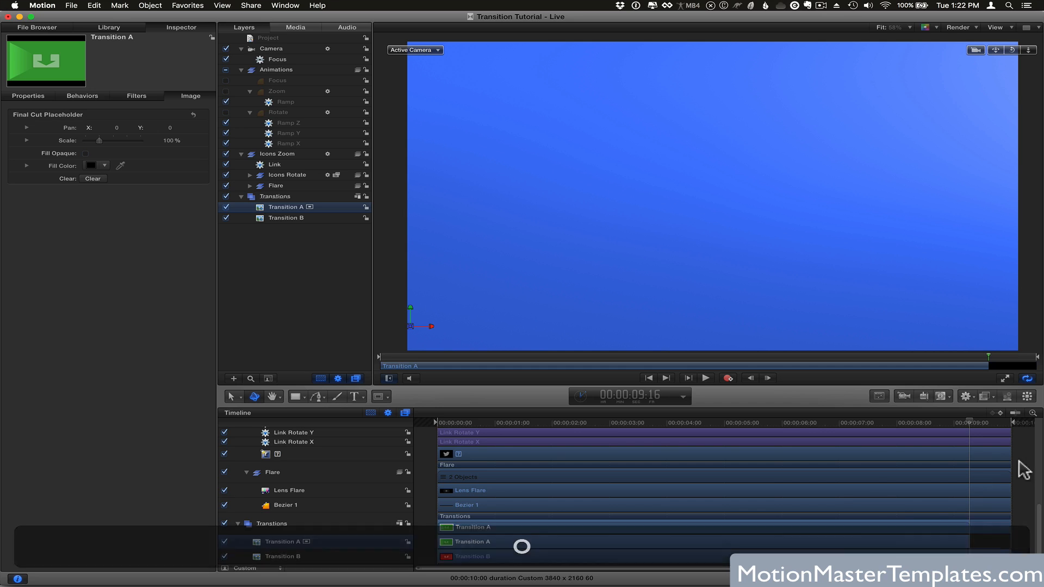
# Check the frames up to the end of the timeline and undo the trim of Transition A.
pyautogui.moveTo(977, 427); pyautogui.dragTo(1013, 429)
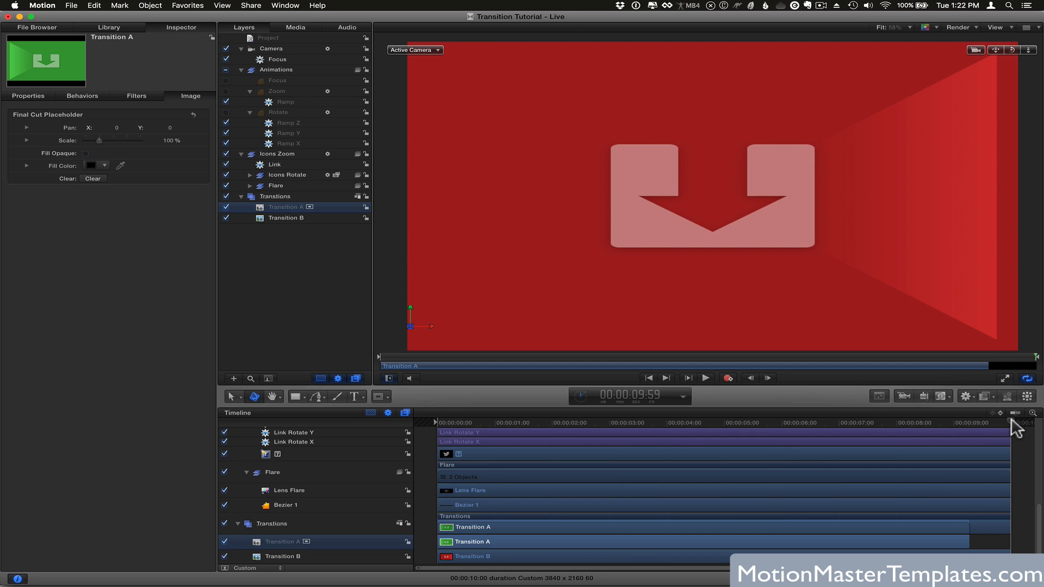
pyautogui.press('super+z')
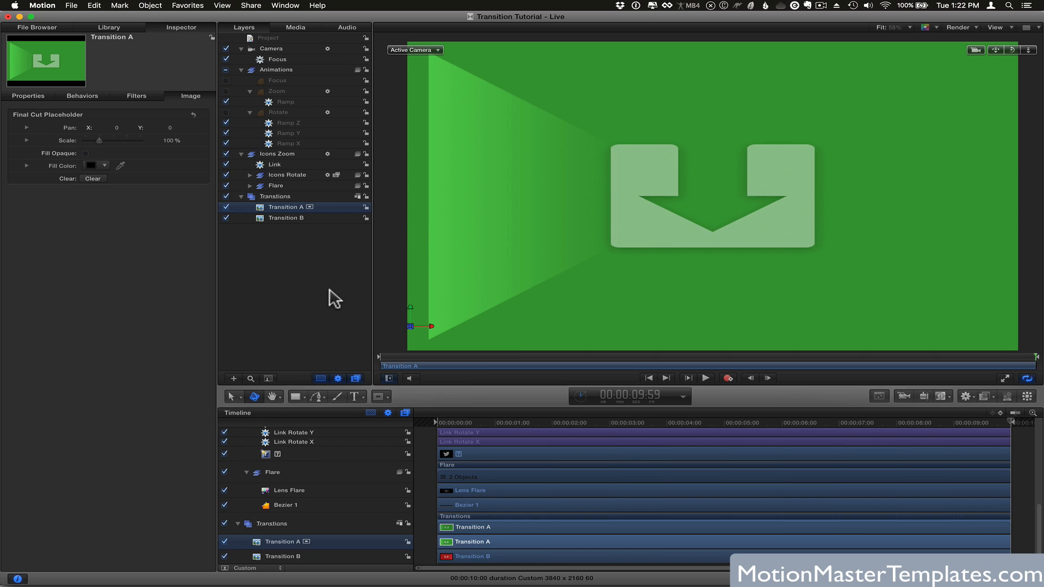
# Create a new group directly above the Transitions group and name it Masks.
pyautogui.click(280, 193)
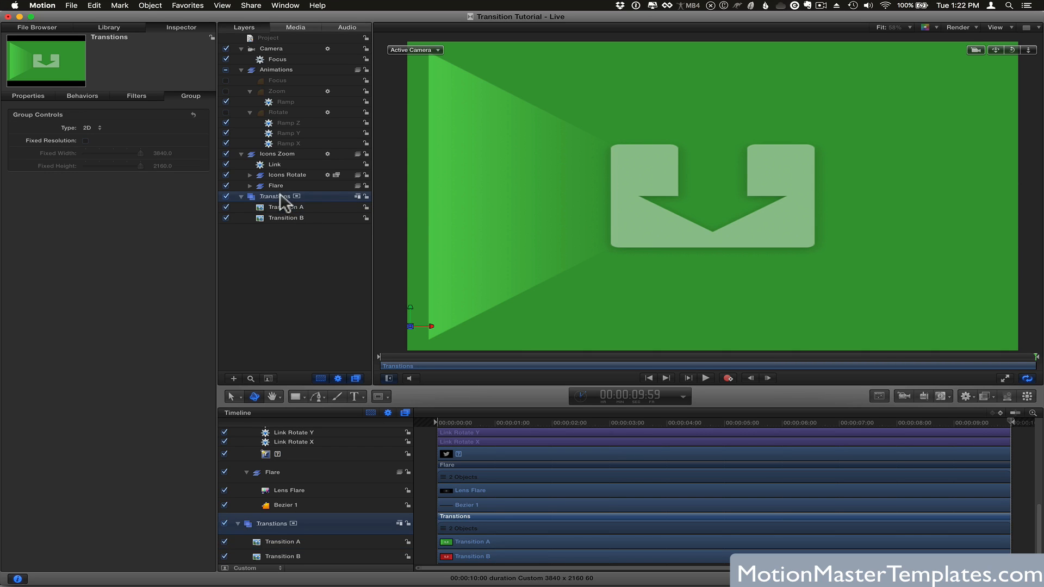
pyautogui.click(158, 6)
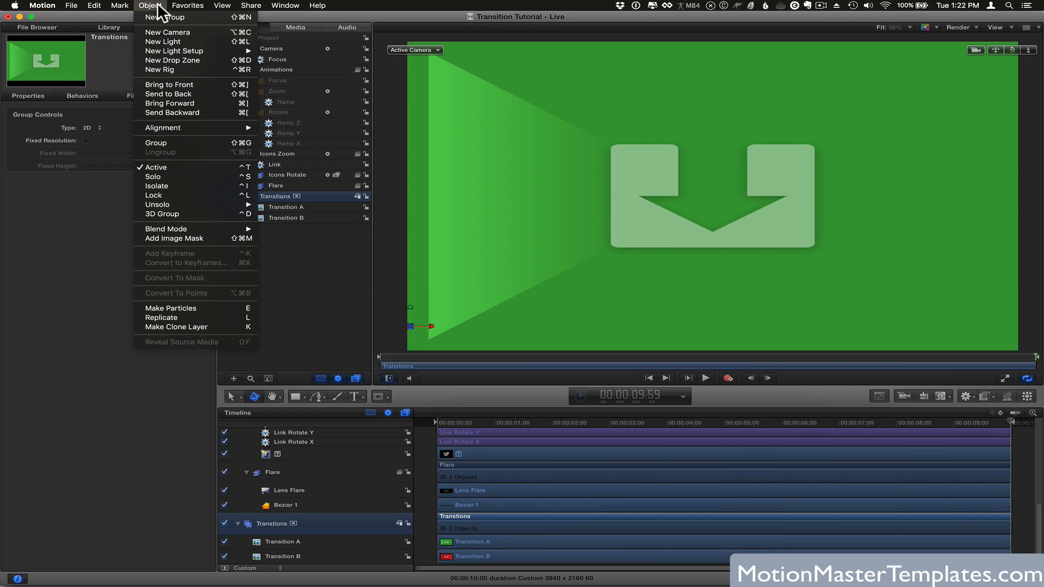
pyautogui.click(161, 18)
pyautogui.doubleClick(271, 194)
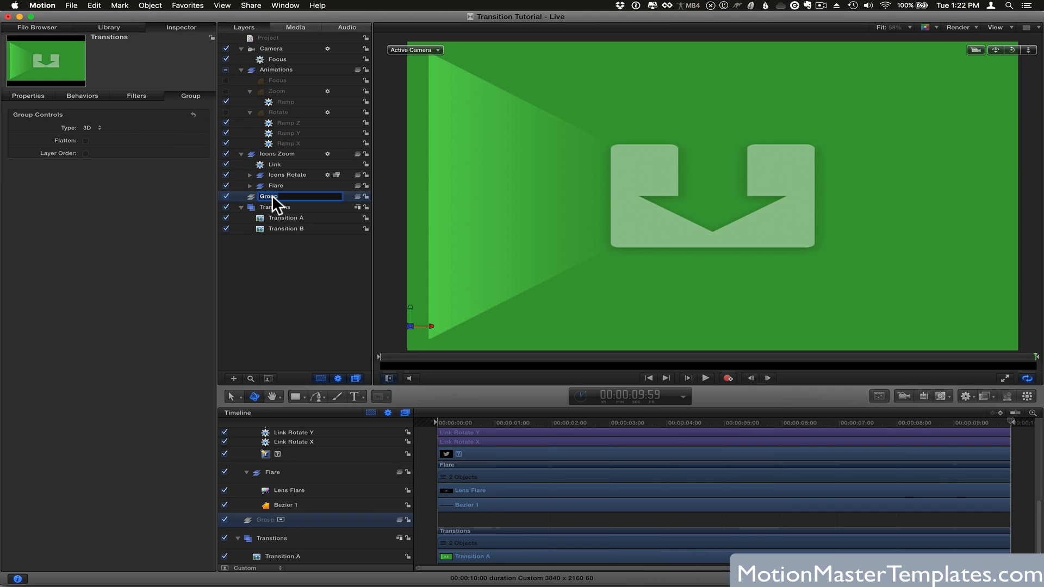
pyautogui.write('Masks')
pyautogui.press('Return')
# Draw a rectangle covering the whole frame in the Masks group from the timeline start and make the group 2D.
pyautogui.moveTo(459, 421); pyautogui.dragTo(434, 423)
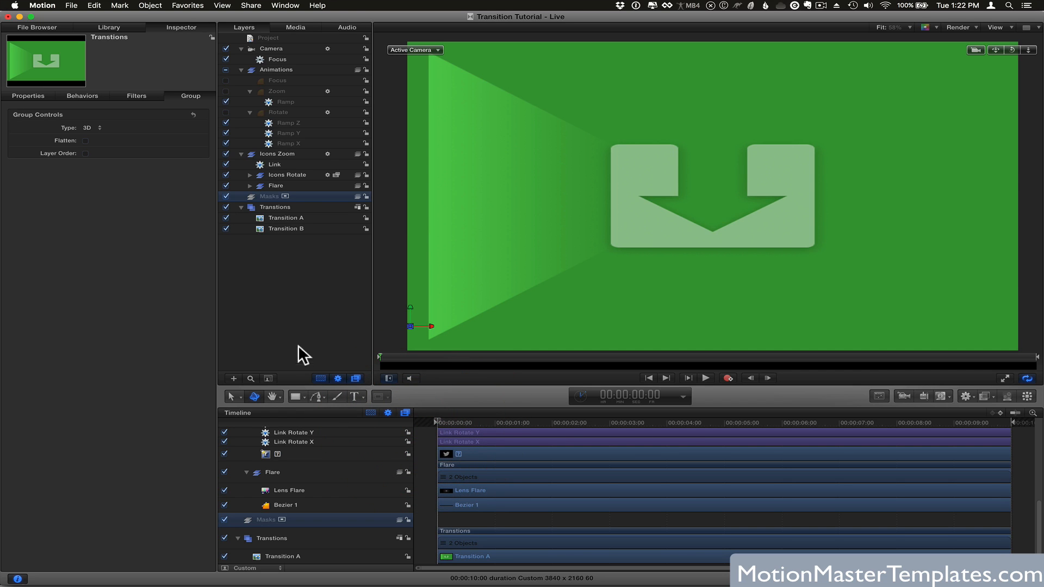
pyautogui.click(295, 390)
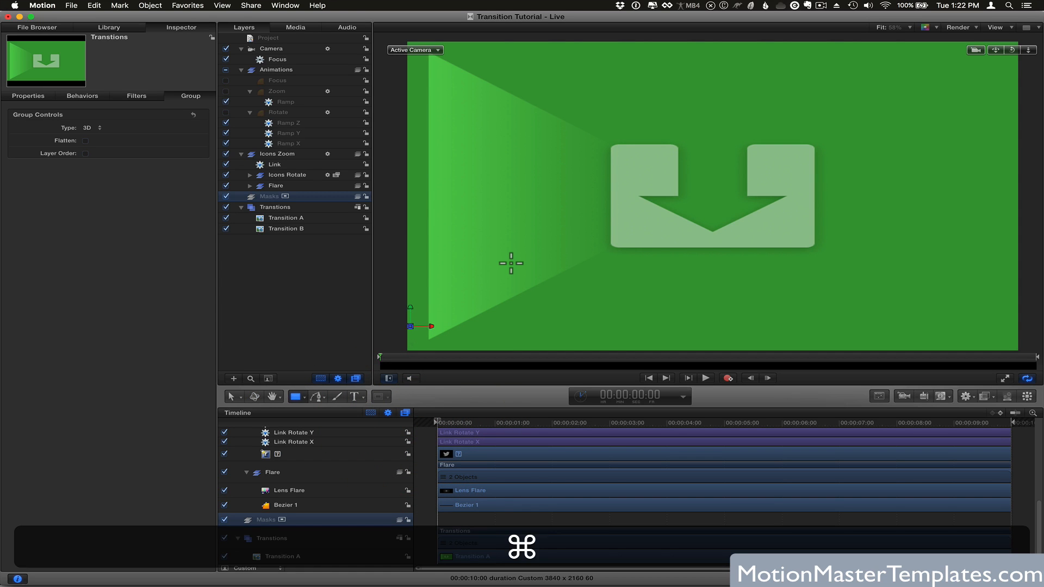
pyautogui.press('super+minus')
pyautogui.press('super+minus')
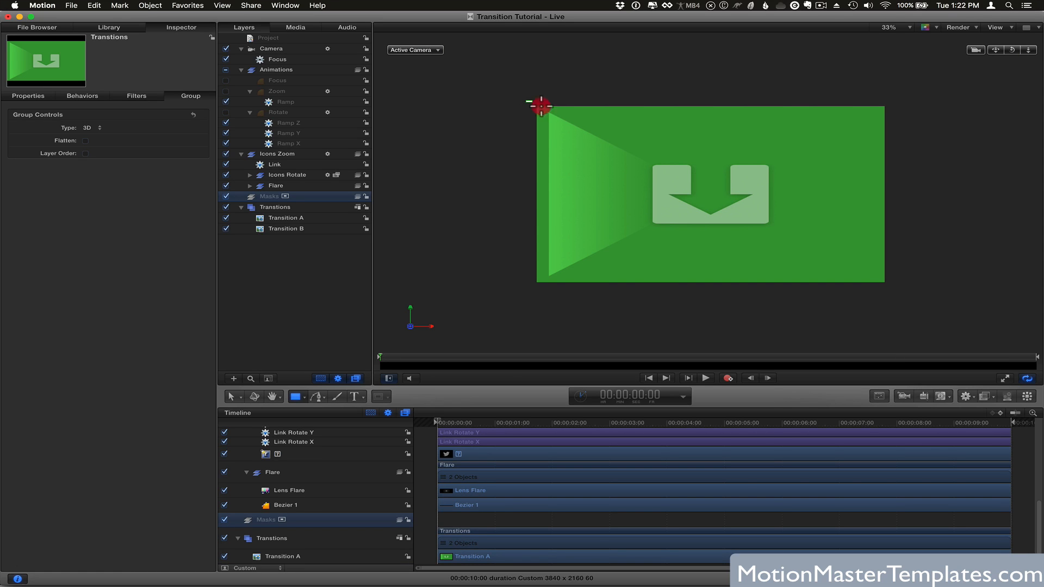
pyautogui.moveTo(541, 105); pyautogui.dragTo(897, 293)
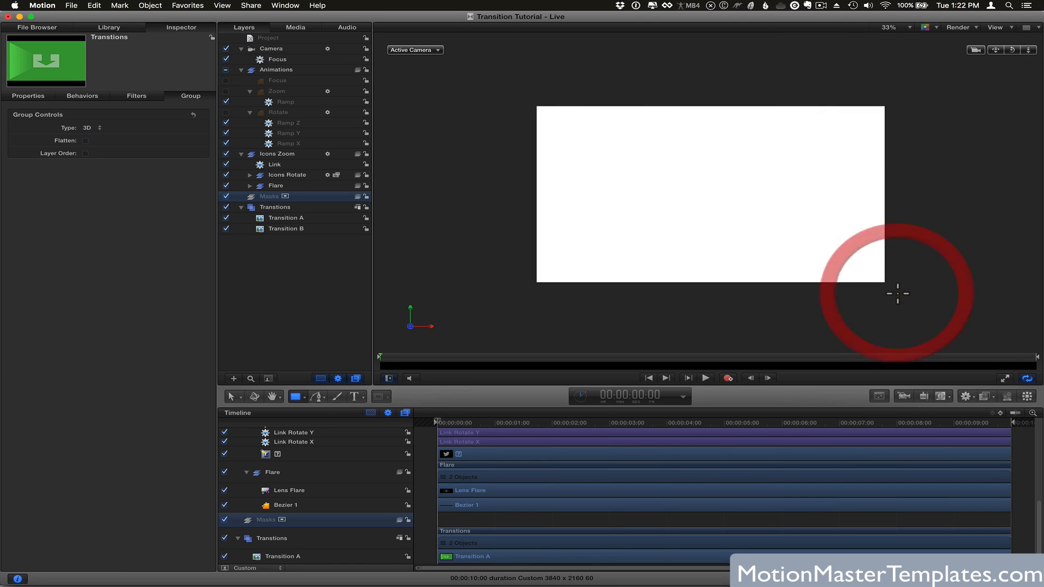
pyautogui.click(357, 196)
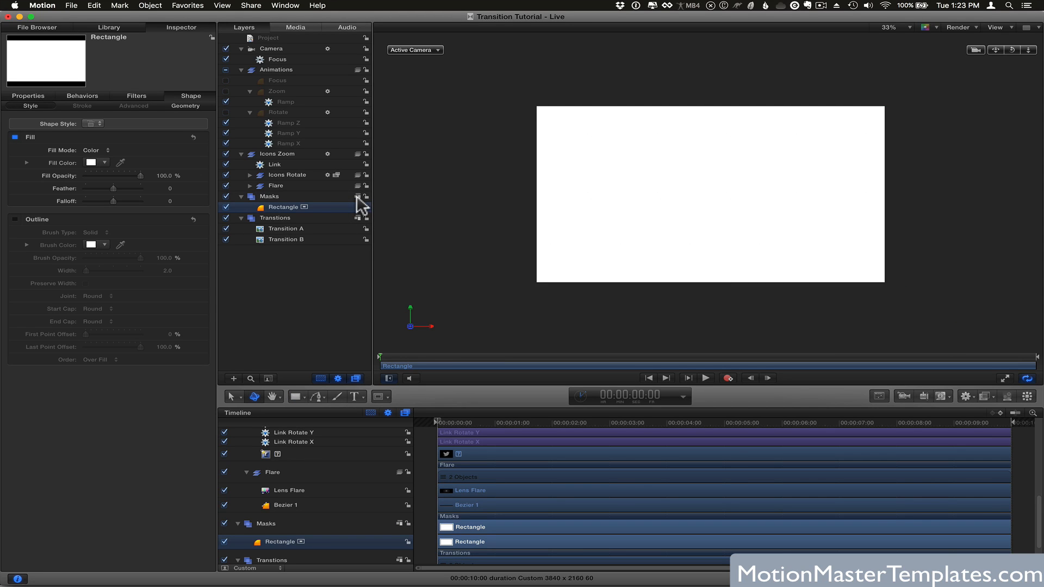
# Rename the rectangle in the Masks group as Zoom In Mask.
pyautogui.doubleClick(288, 205)
pyautogui.write('Zoom')
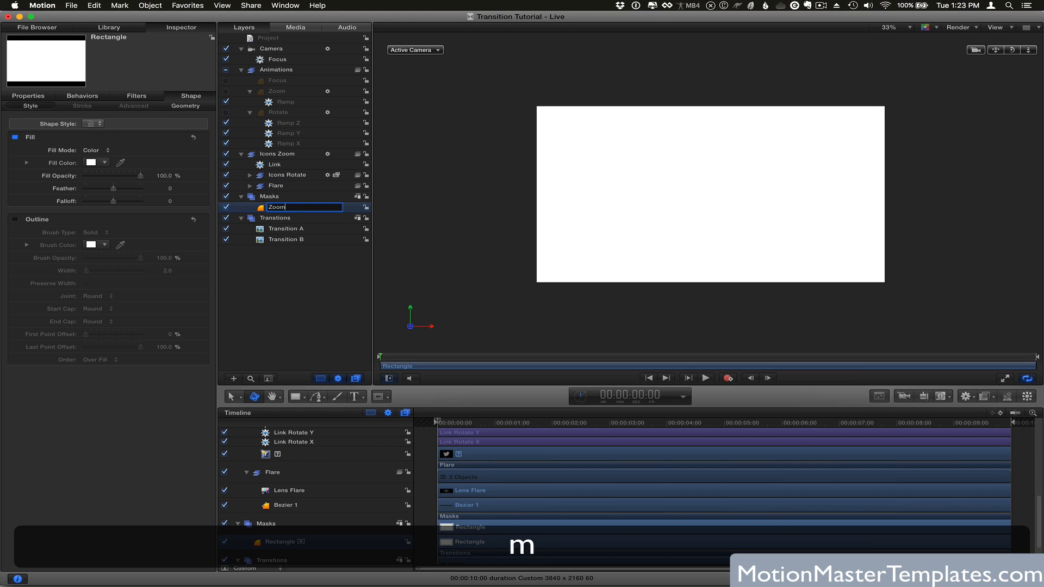
pyautogui.write(' In Mask')
pyautogui.press('Return')
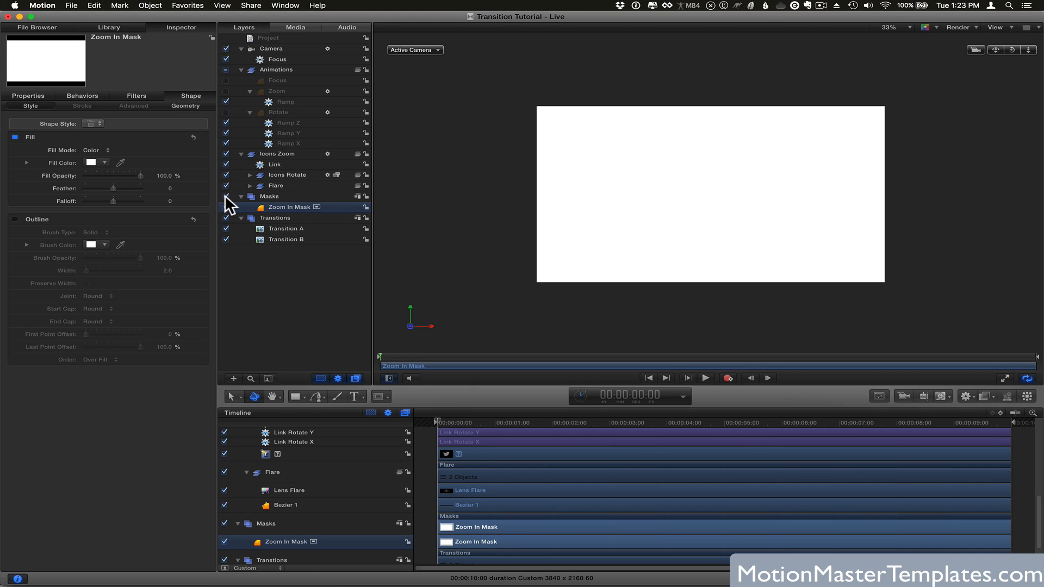
# Add an image mask to Transition A and use the Masks group as its mask source.
pyautogui.click(264, 227)
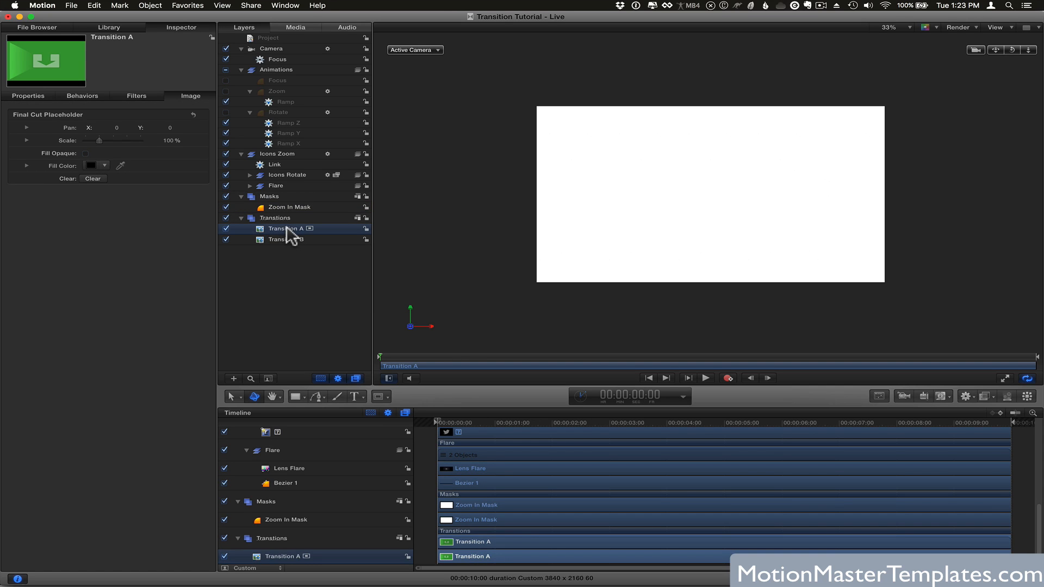
pyautogui.rightClick(287, 227)
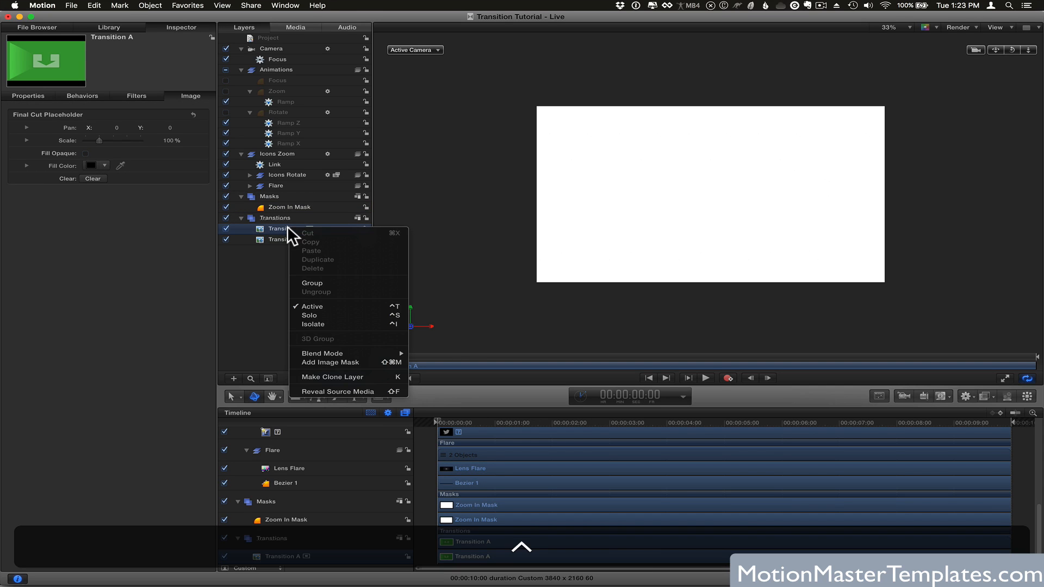
pyautogui.click(319, 361)
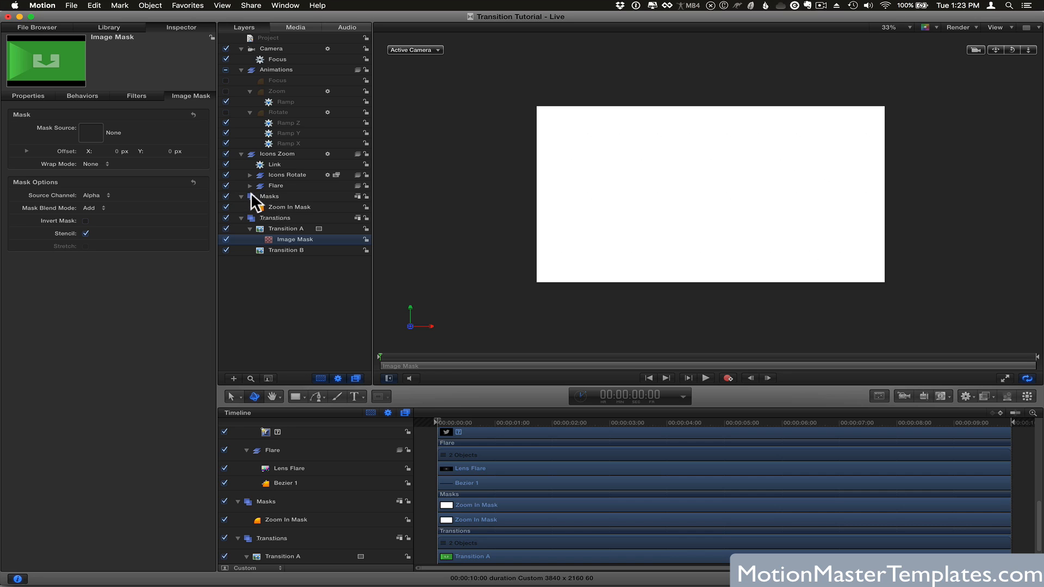
pyautogui.moveTo(255, 202); pyautogui.dragTo(269, 237)
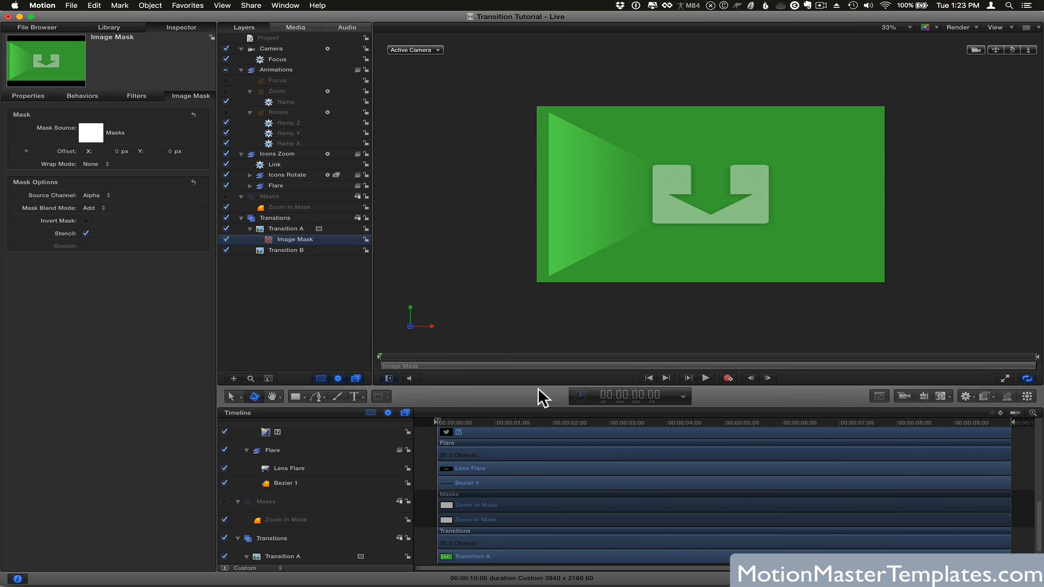
# Trim the end of Zoom In Mask to 00:00:09:23, where the icon fills the frame, and check a later frame.
pyautogui.moveTo(722, 424); pyautogui.dragTo(976, 427)
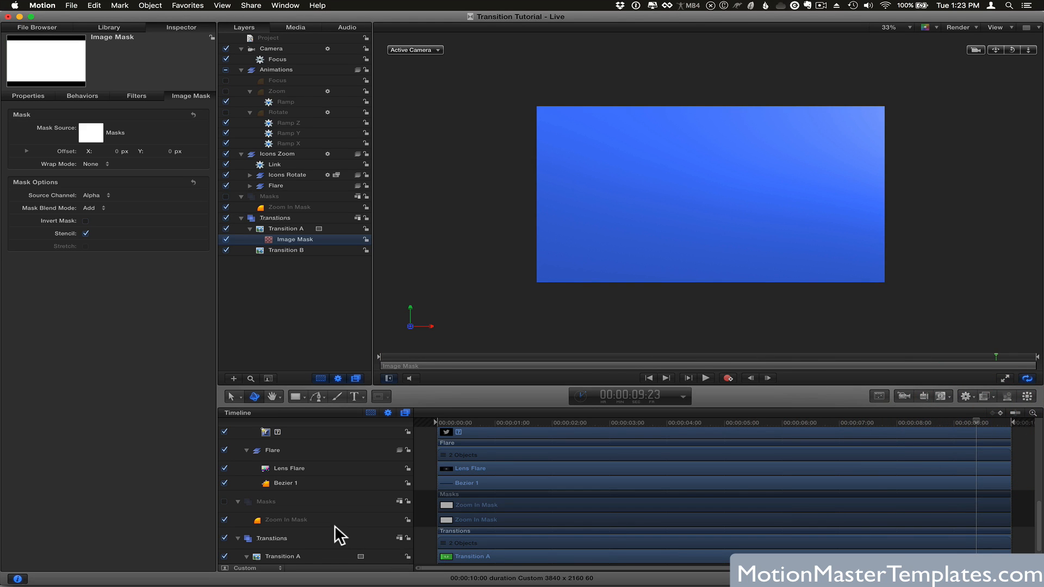
pyautogui.scroll(-2, 334, 525)
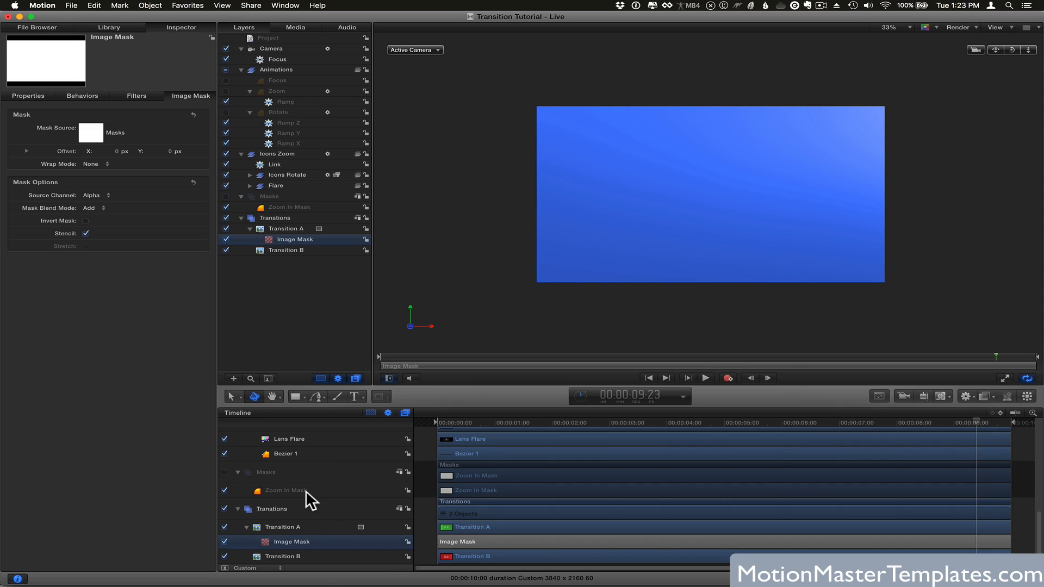
pyautogui.click(305, 491)
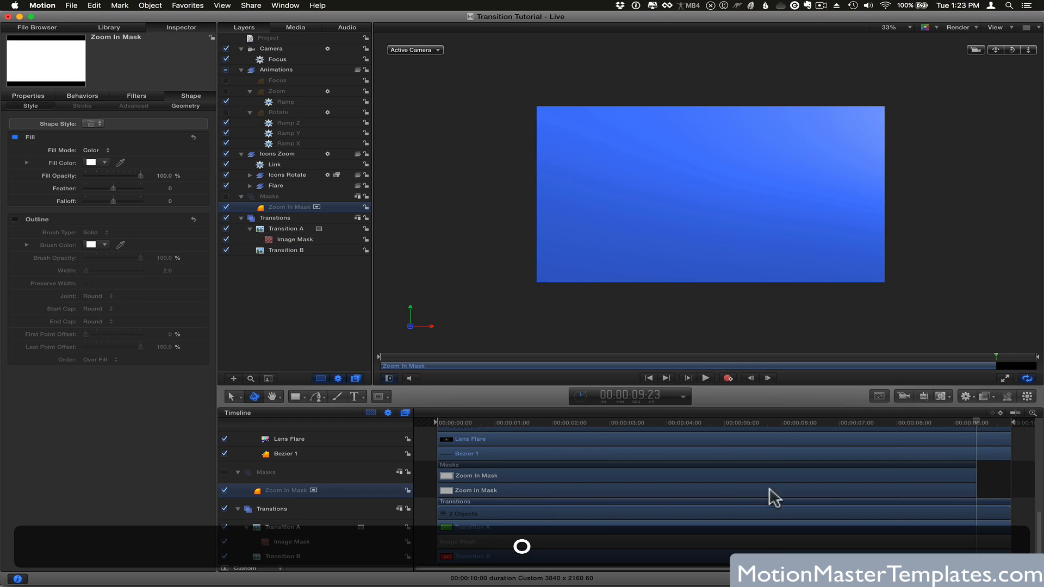
pyautogui.click(992, 424)
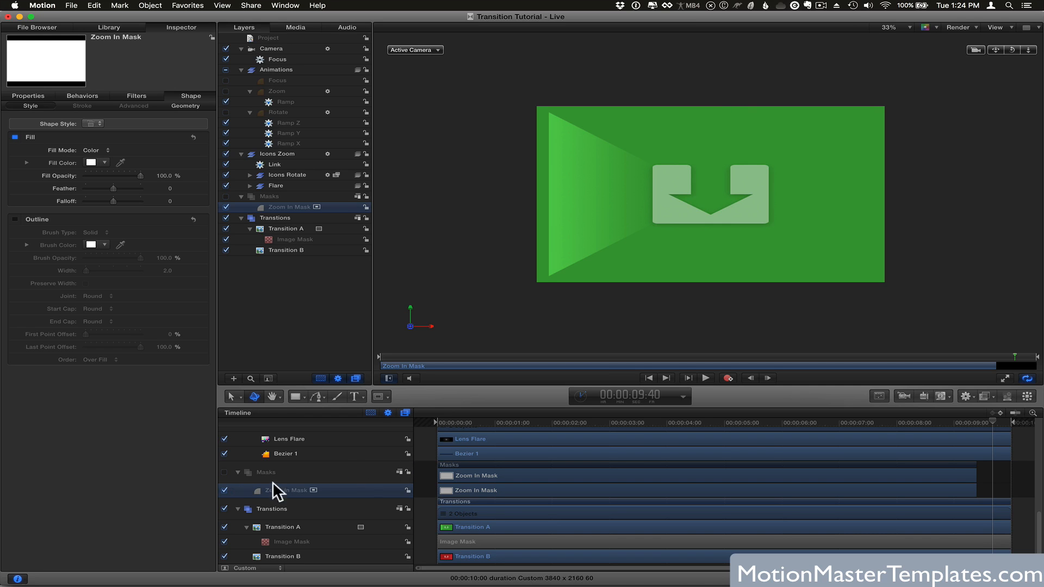
# Try inverting Transition A's image mask at 00:00:09:43, past the end of Zoom In Mask.
pyautogui.click(271, 539)
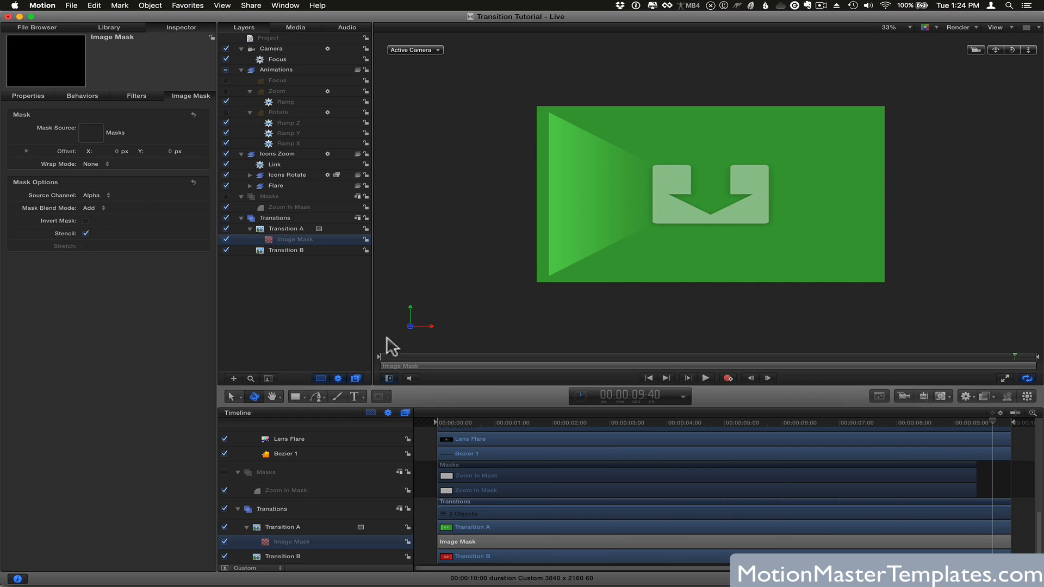
pyautogui.click(994, 421)
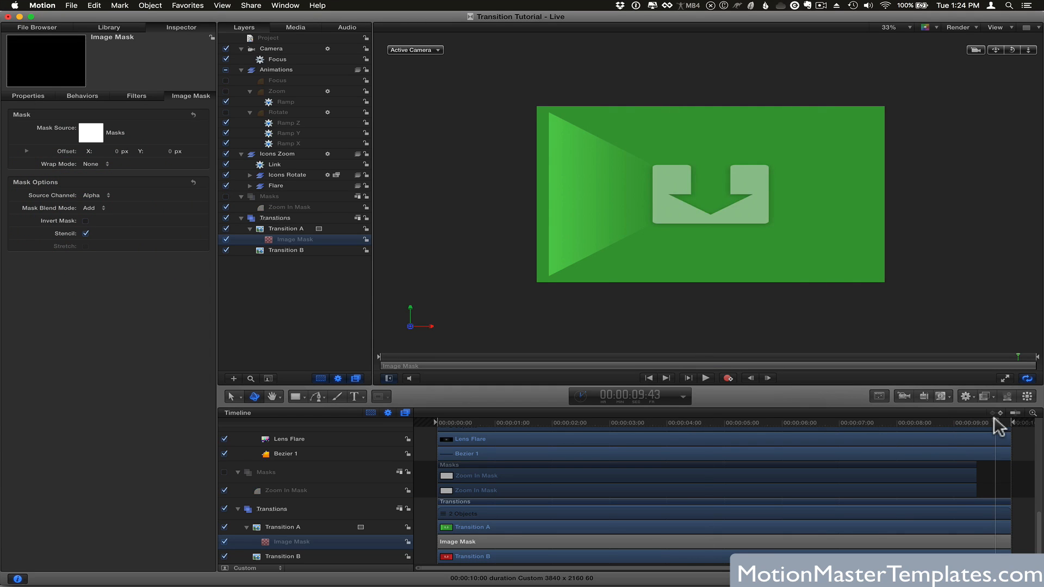
pyautogui.click(85, 220)
pyautogui.click(90, 210)
pyautogui.click(90, 213)
pyautogui.click(90, 205)
pyautogui.click(90, 200)
# Start Zoom In Mask at 00:00:09:25 and extend its end to the end of the timeline.
pyautogui.moveTo(990, 422); pyautogui.dragTo(977, 416)
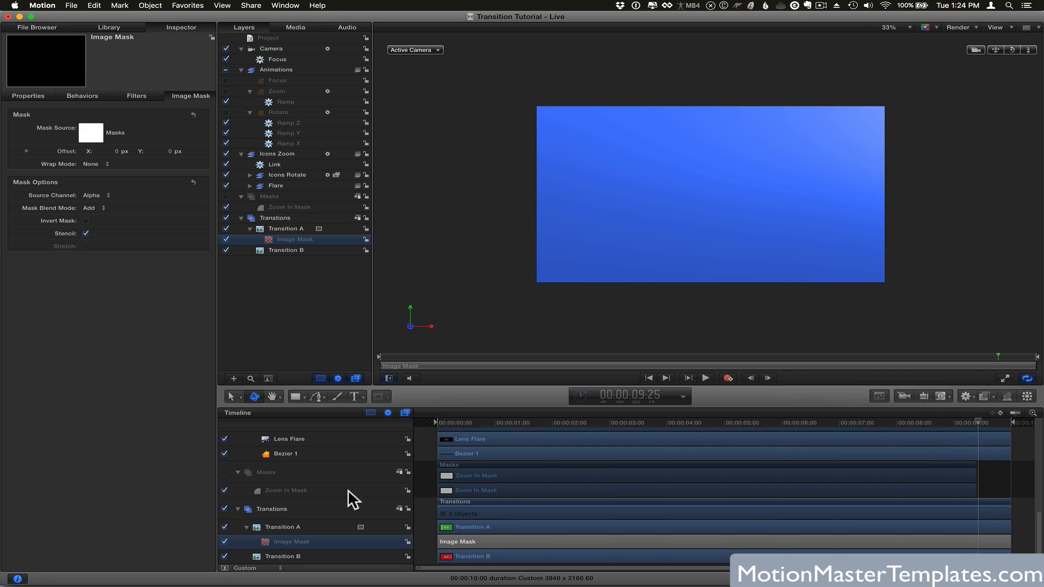
pyautogui.click(326, 485)
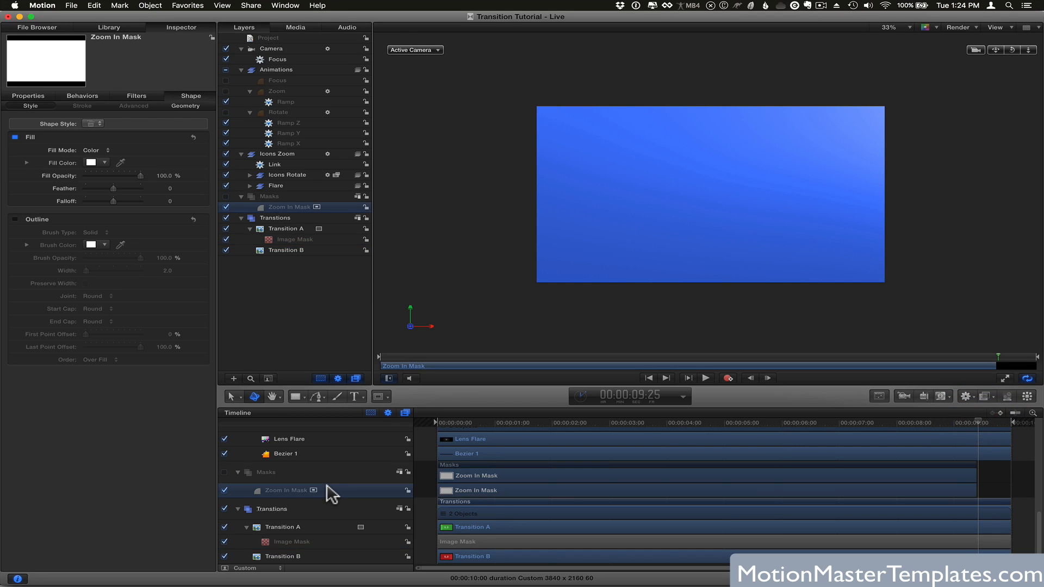
pyautogui.press('i')
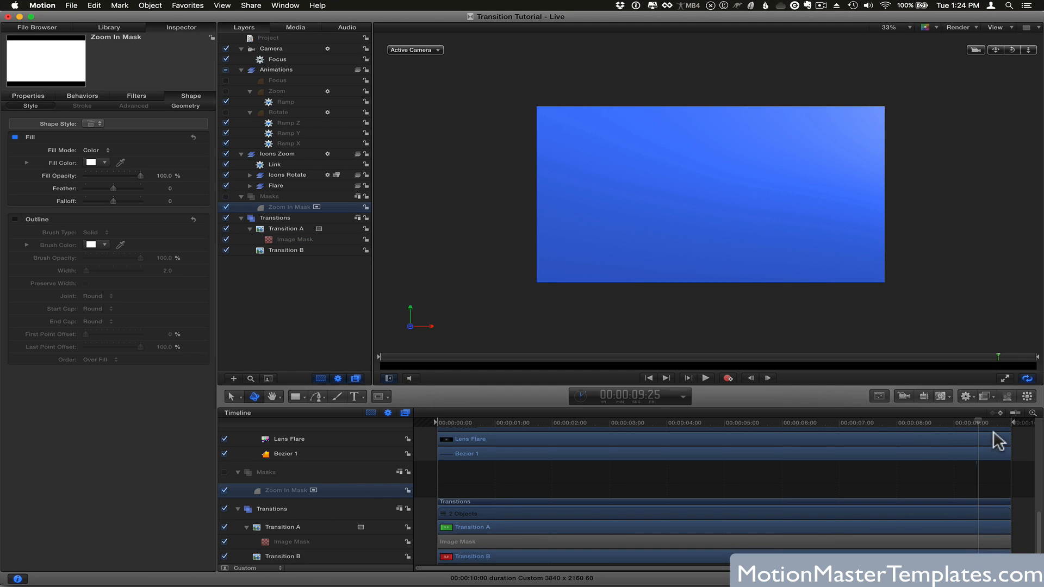
pyautogui.moveTo(990, 421)
pyautogui.mouseDown()
pyautogui.moveTo(1018, 425)
pyautogui.moveTo(794, 433)
pyautogui.moveTo(970, 441)
pyautogui.moveTo(989, 425)
pyautogui.mouseUp()
pyautogui.press('o')
# Invert the image mask on Transition A and check the transition along the timeline up to 00:00:09:21.
pyautogui.click(281, 542)
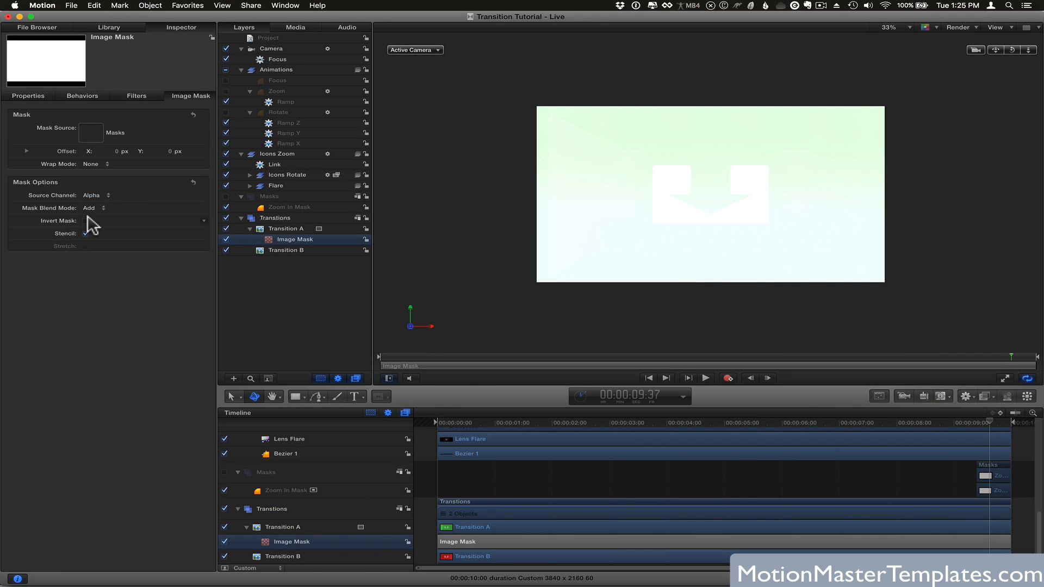
pyautogui.click(86, 220)
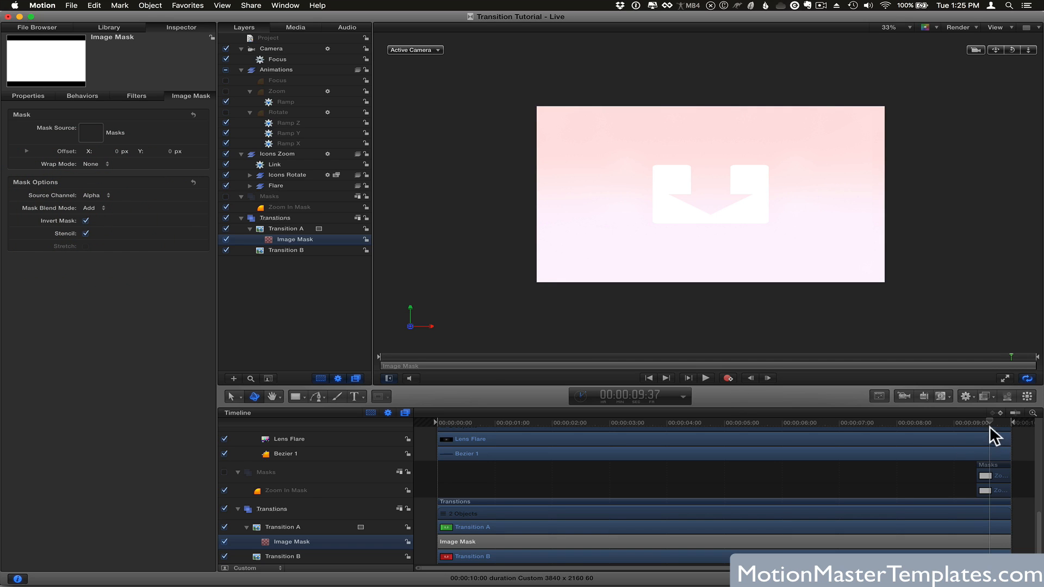
pyautogui.moveTo(988, 423); pyautogui.dragTo(902, 423)
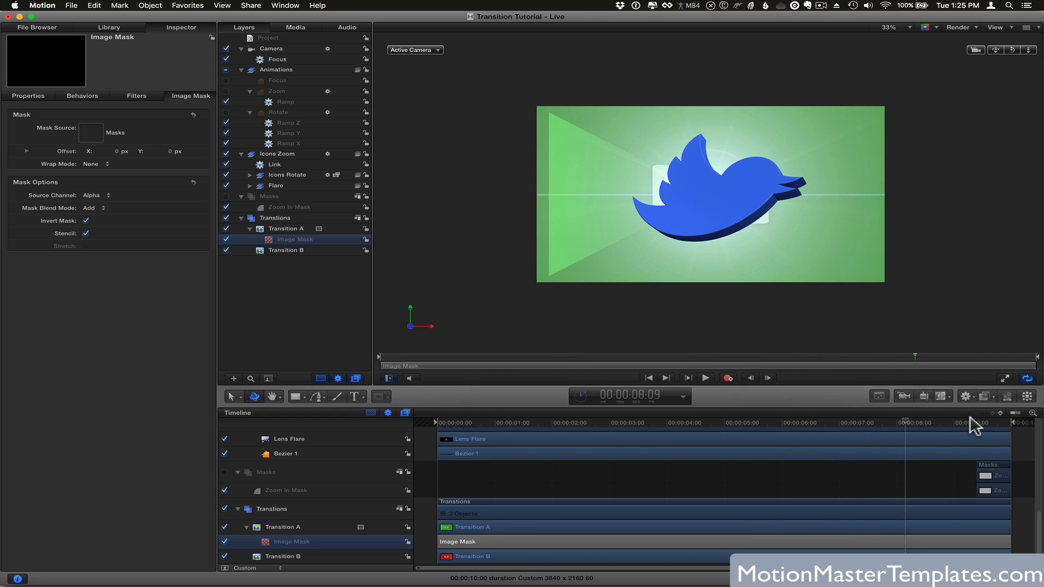
pyautogui.moveTo(971, 423); pyautogui.dragTo(507, 421)
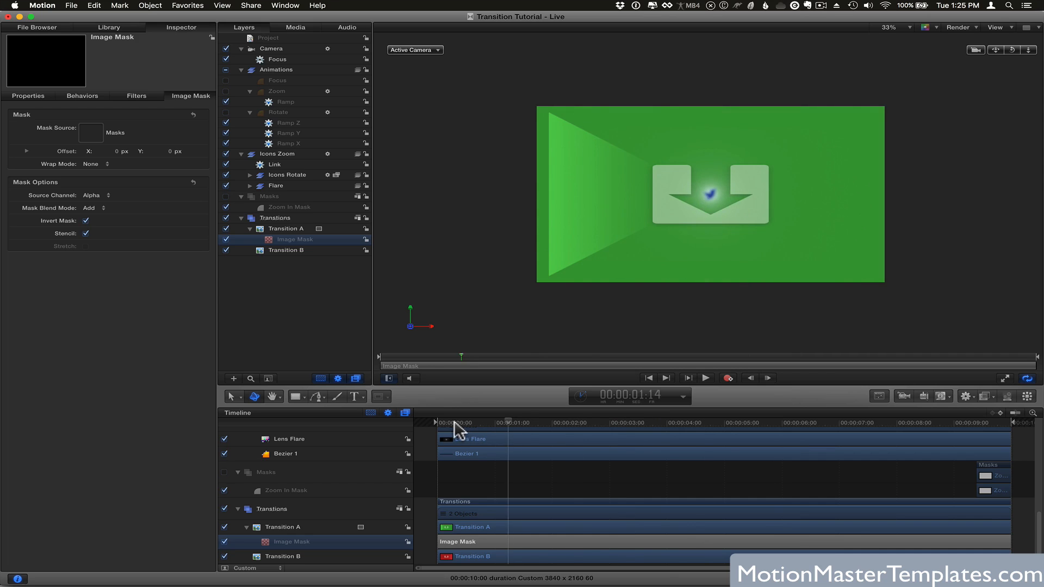
pyautogui.moveTo(438, 419); pyautogui.dragTo(511, 420)
pyautogui.moveTo(500, 420); pyautogui.dragTo(973, 421)
# Save the project and switch to Final Cut Pro.
pyautogui.press('super+s')
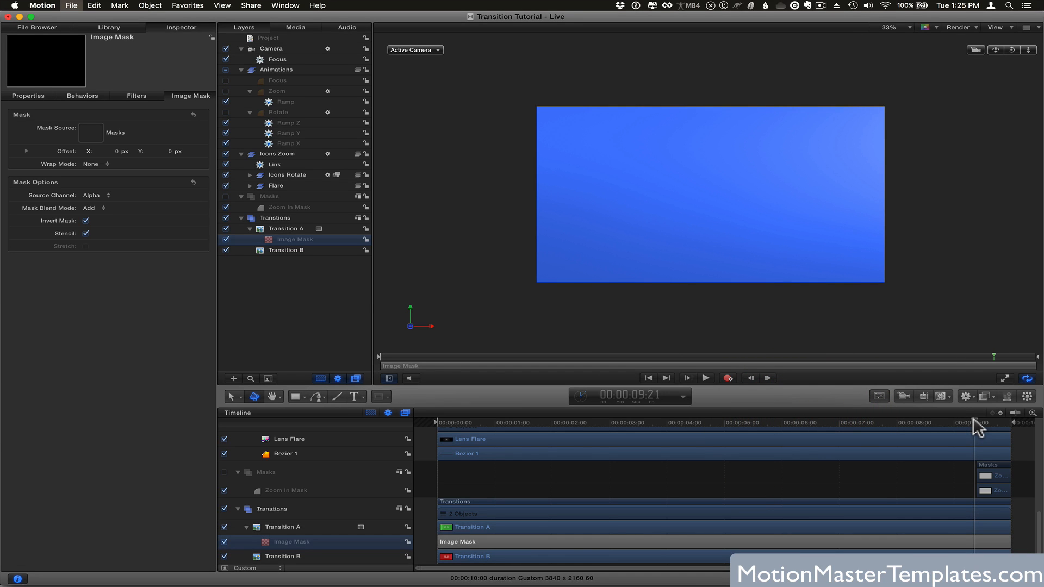
pyautogui.press('super+Tab')
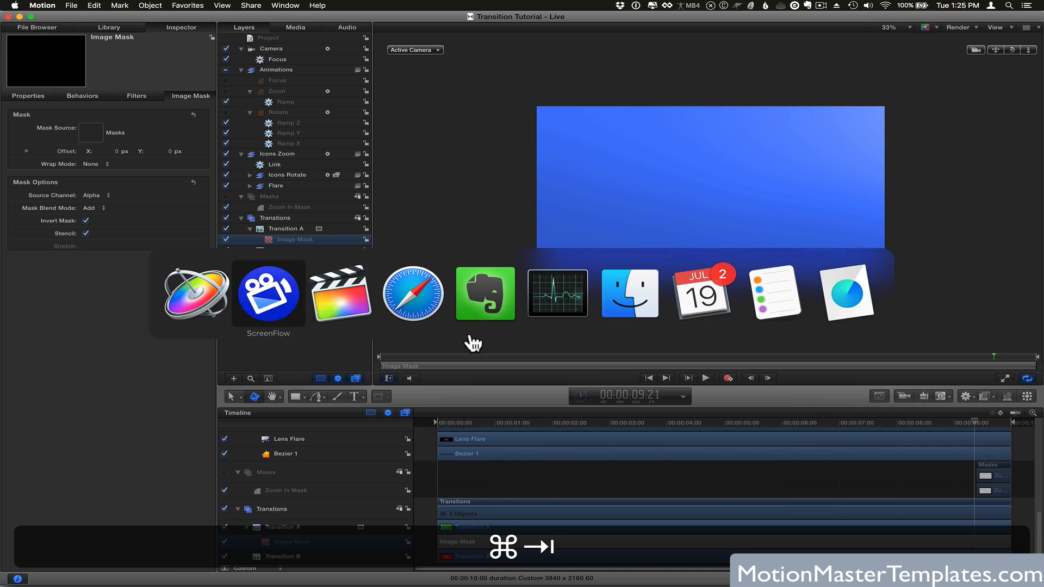
pyautogui.click(260, 312)
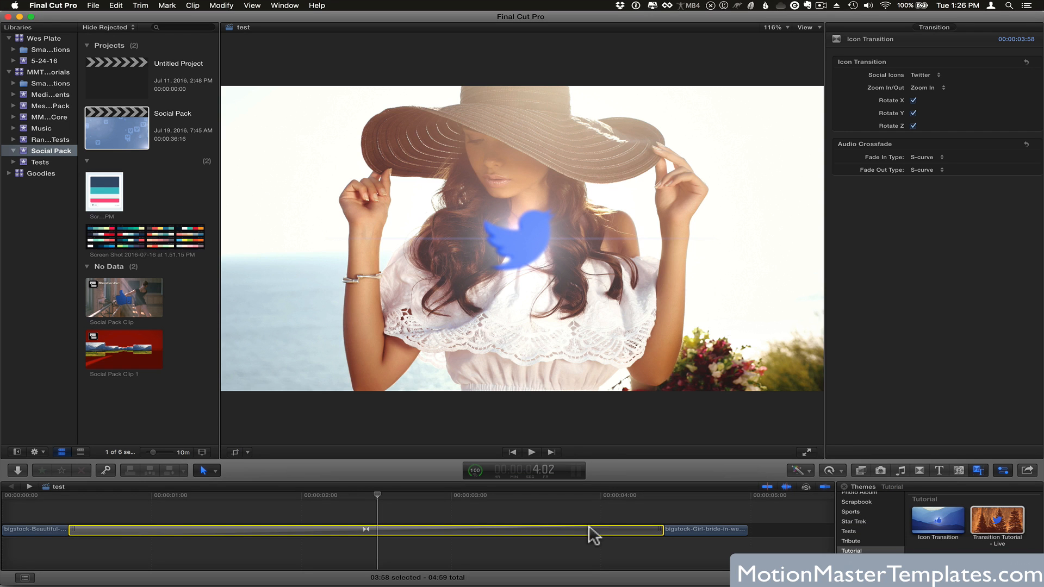
# Replace the Icon Transition between the two clips with Transition Tutorial - Live and lengthen it to 00:00:03:26.
pyautogui.press('BackSpace')
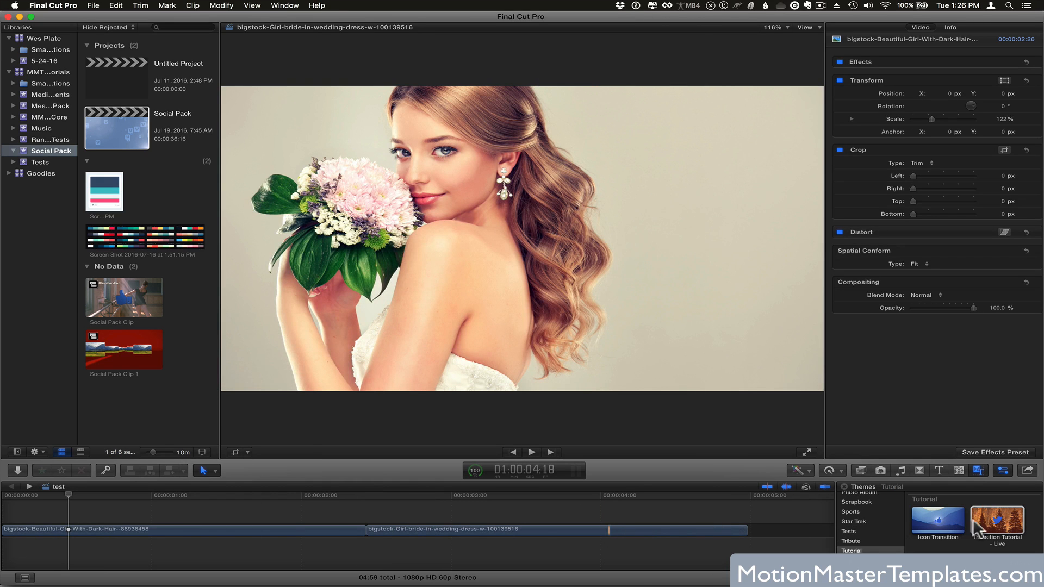
pyautogui.moveTo(978, 525); pyautogui.dragTo(366, 530)
pyautogui.moveTo(441, 528); pyautogui.dragTo(575, 529)
pyautogui.press('super+z')
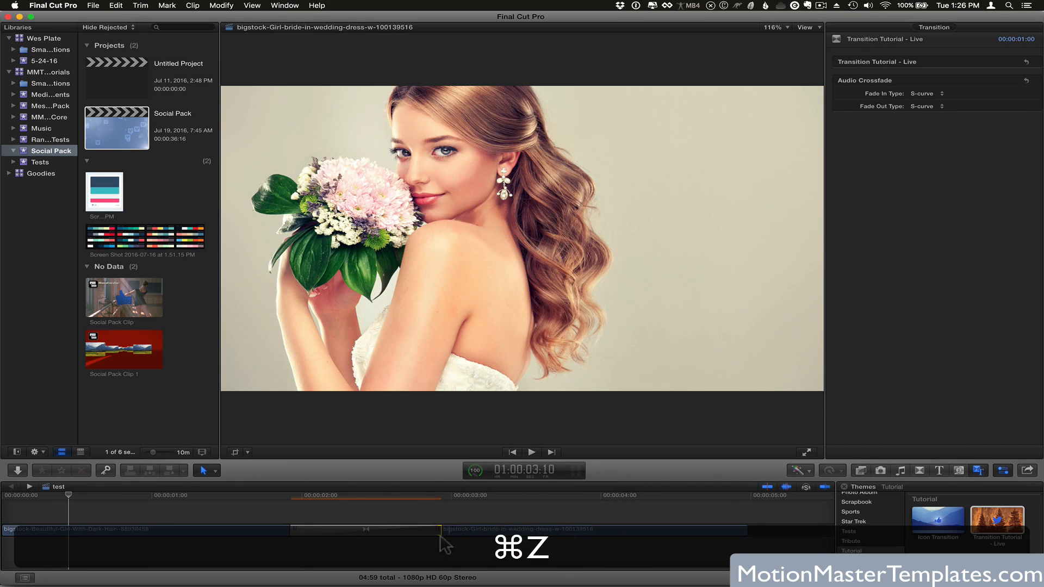
pyautogui.moveTo(441, 530); pyautogui.dragTo(595, 523)
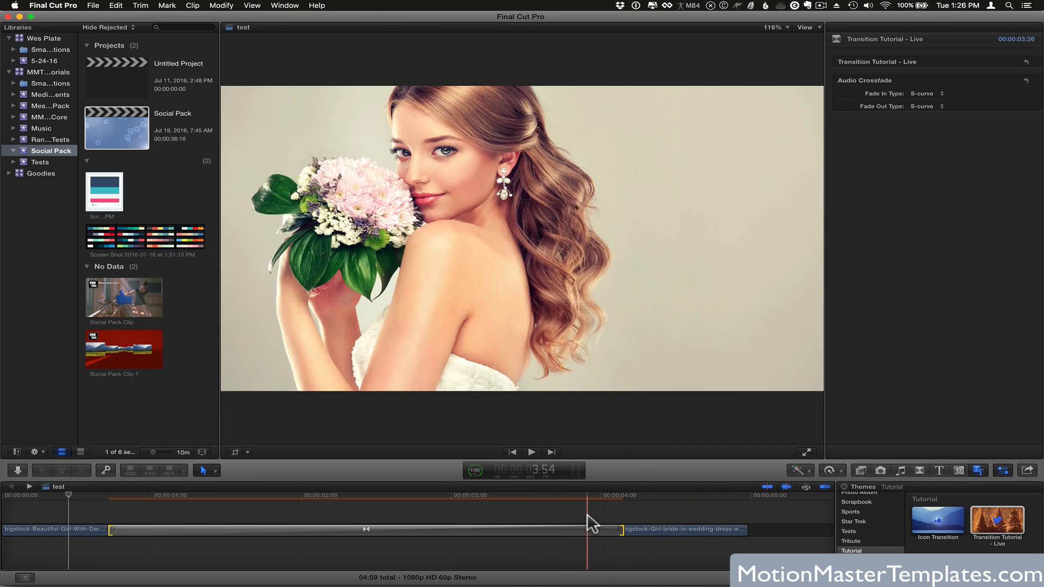
# Render all clips and the transition in the test timeline and play the result from the beginning.
pyautogui.press('super+a')
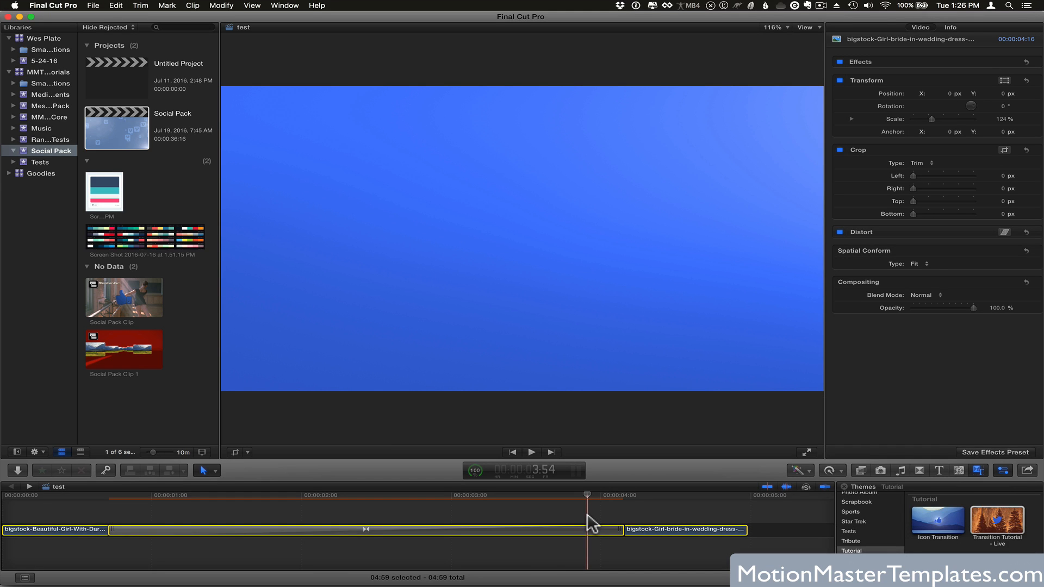
pyautogui.hotkey('ctrl', 'r')
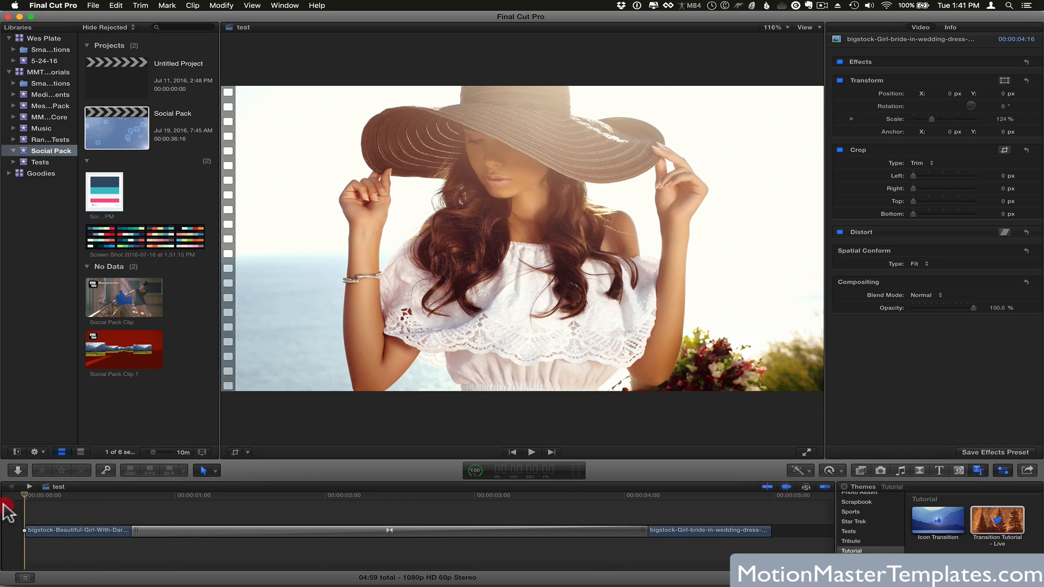
pyautogui.click(4, 504)
pyautogui.press('space')
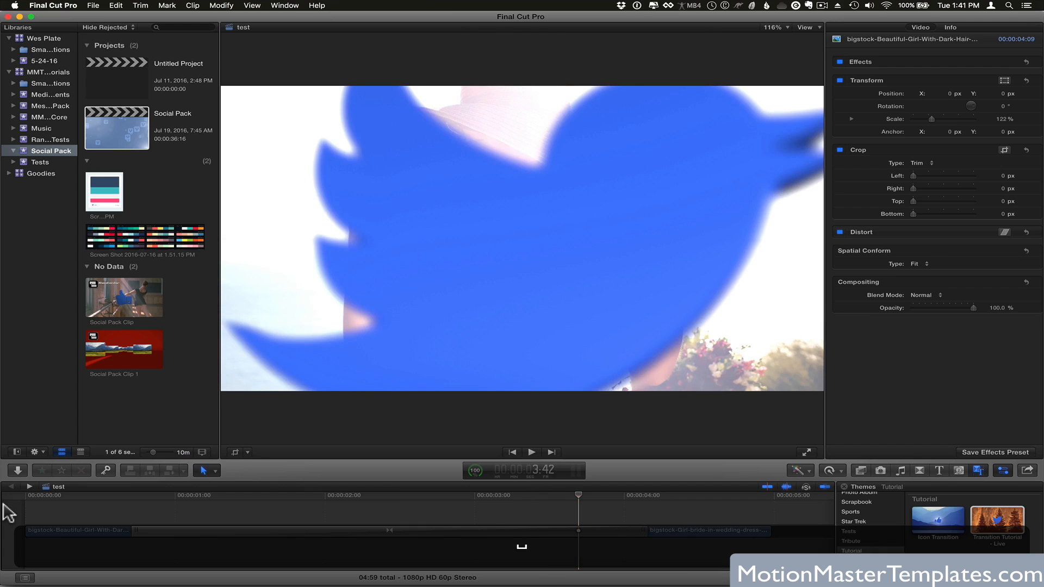
# Switch to Safari and look through the free Final Cut Pro and Motion templates on the Freebies page, returning to its start.
pyautogui.press('super+Tab')
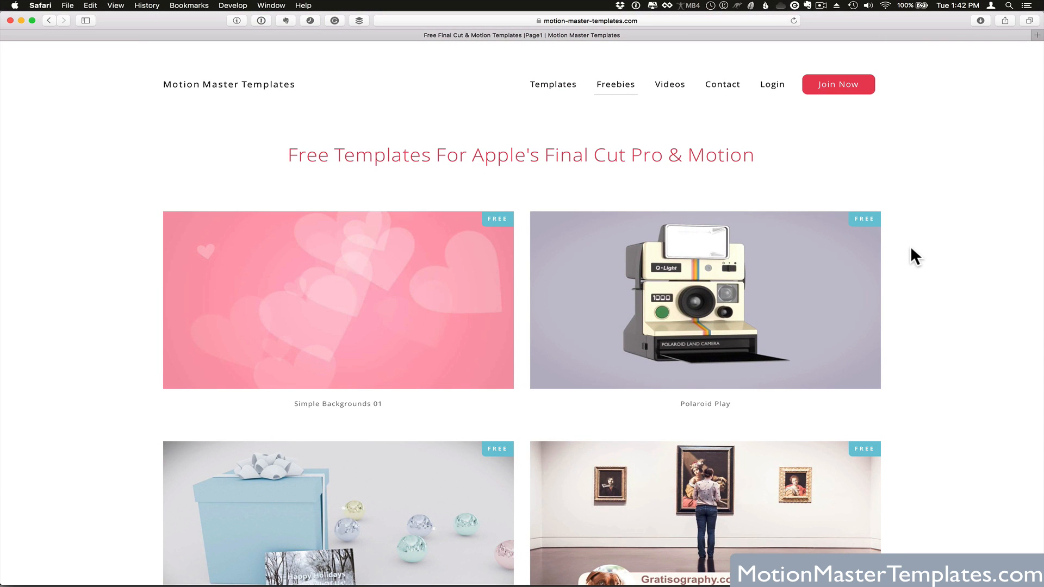
pyautogui.scroll(-10, 911, 249)
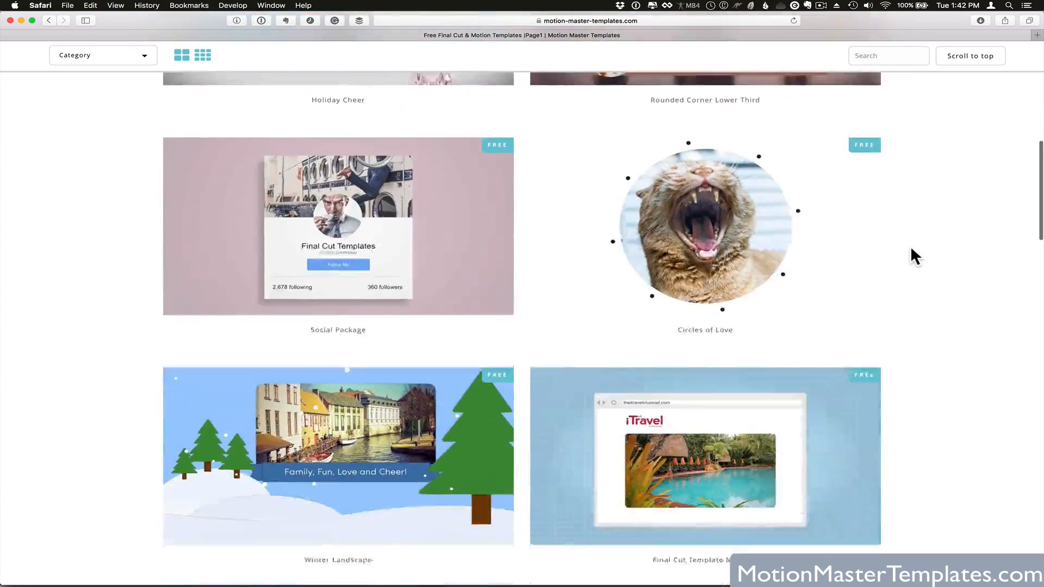
pyautogui.scroll(-6, 911, 256)
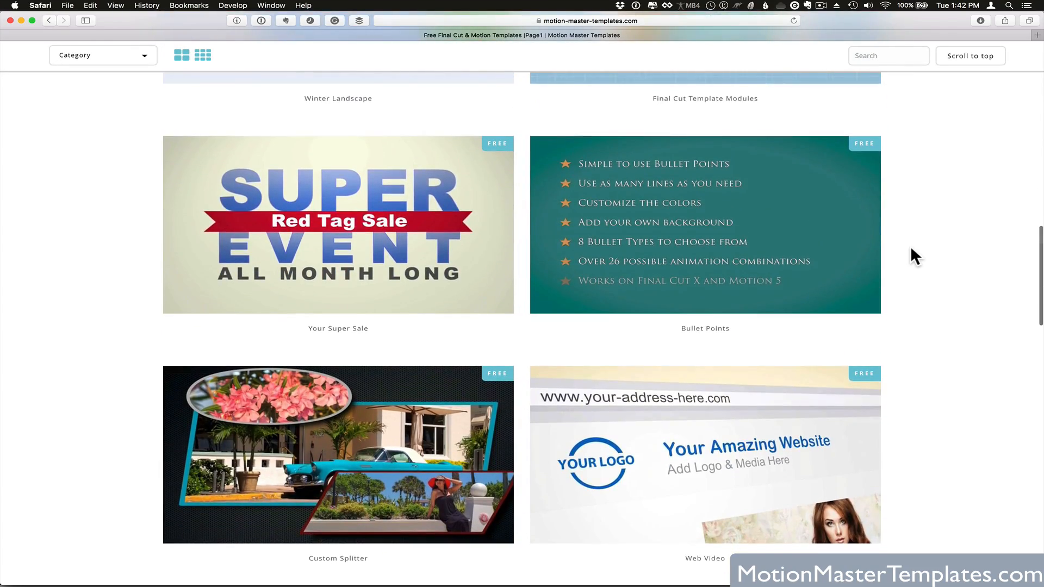
pyautogui.scroll(-13, 911, 249)
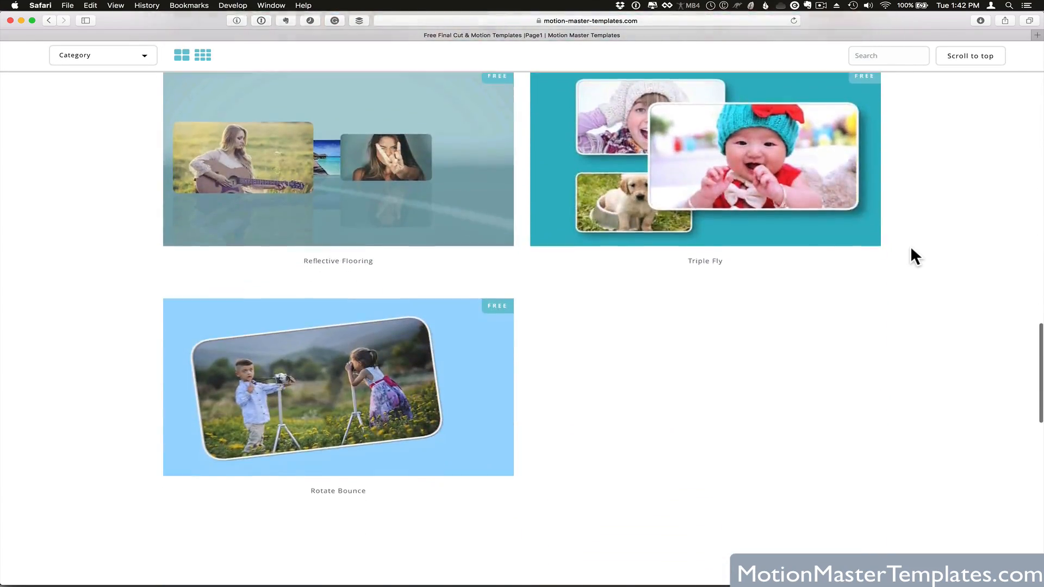
pyautogui.scroll(20, 911, 248)
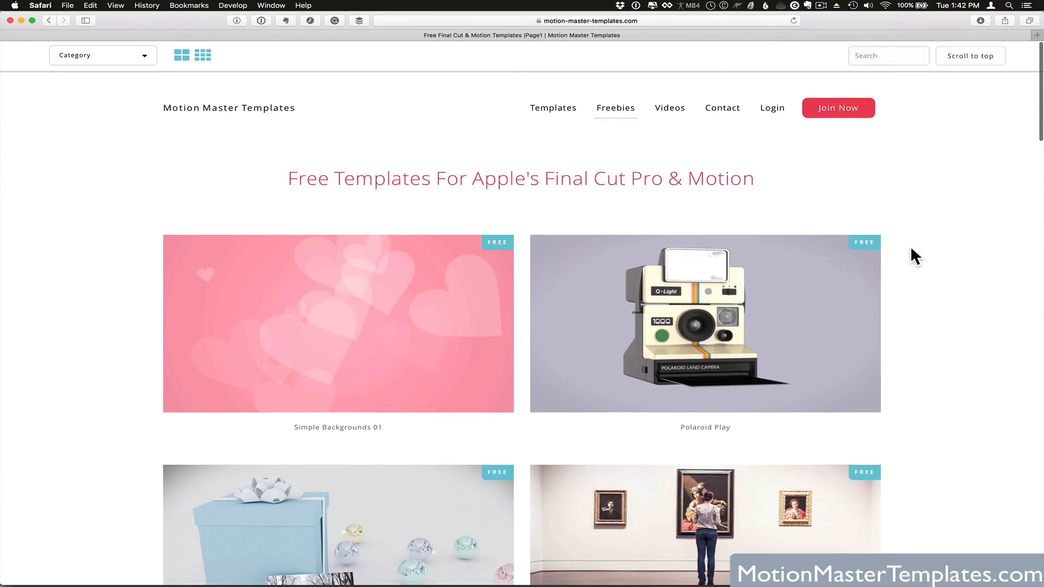